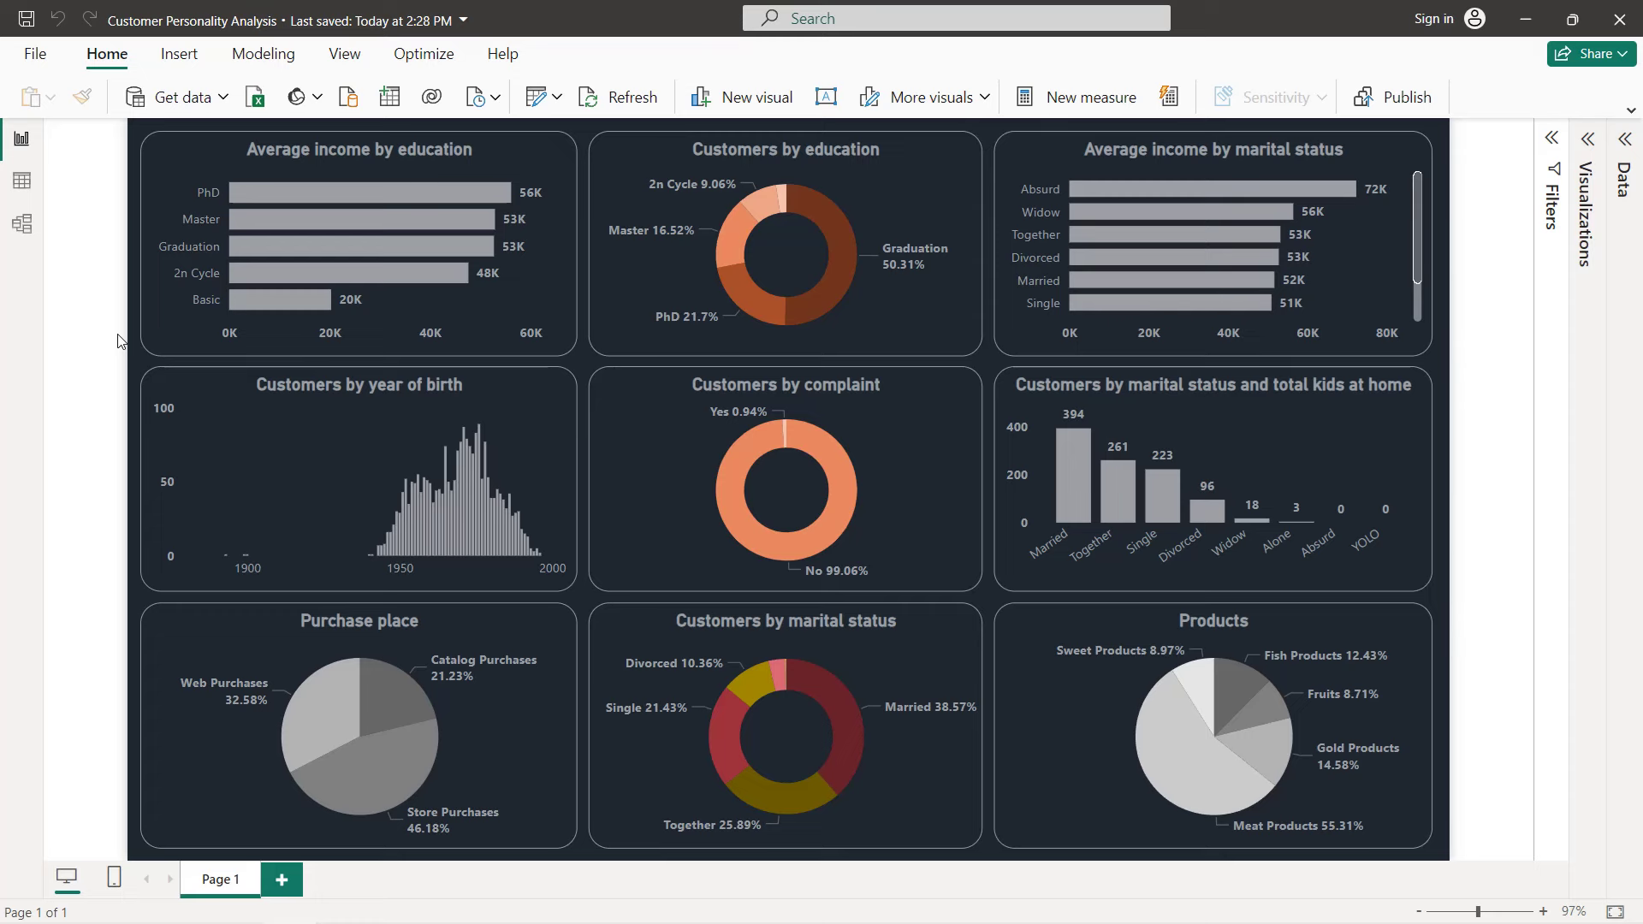
- Switch to the Kaggle Customer Personality Analysis page and read through the dataset's context and its people, products, promotion and place attributes
key("alt+Tab")
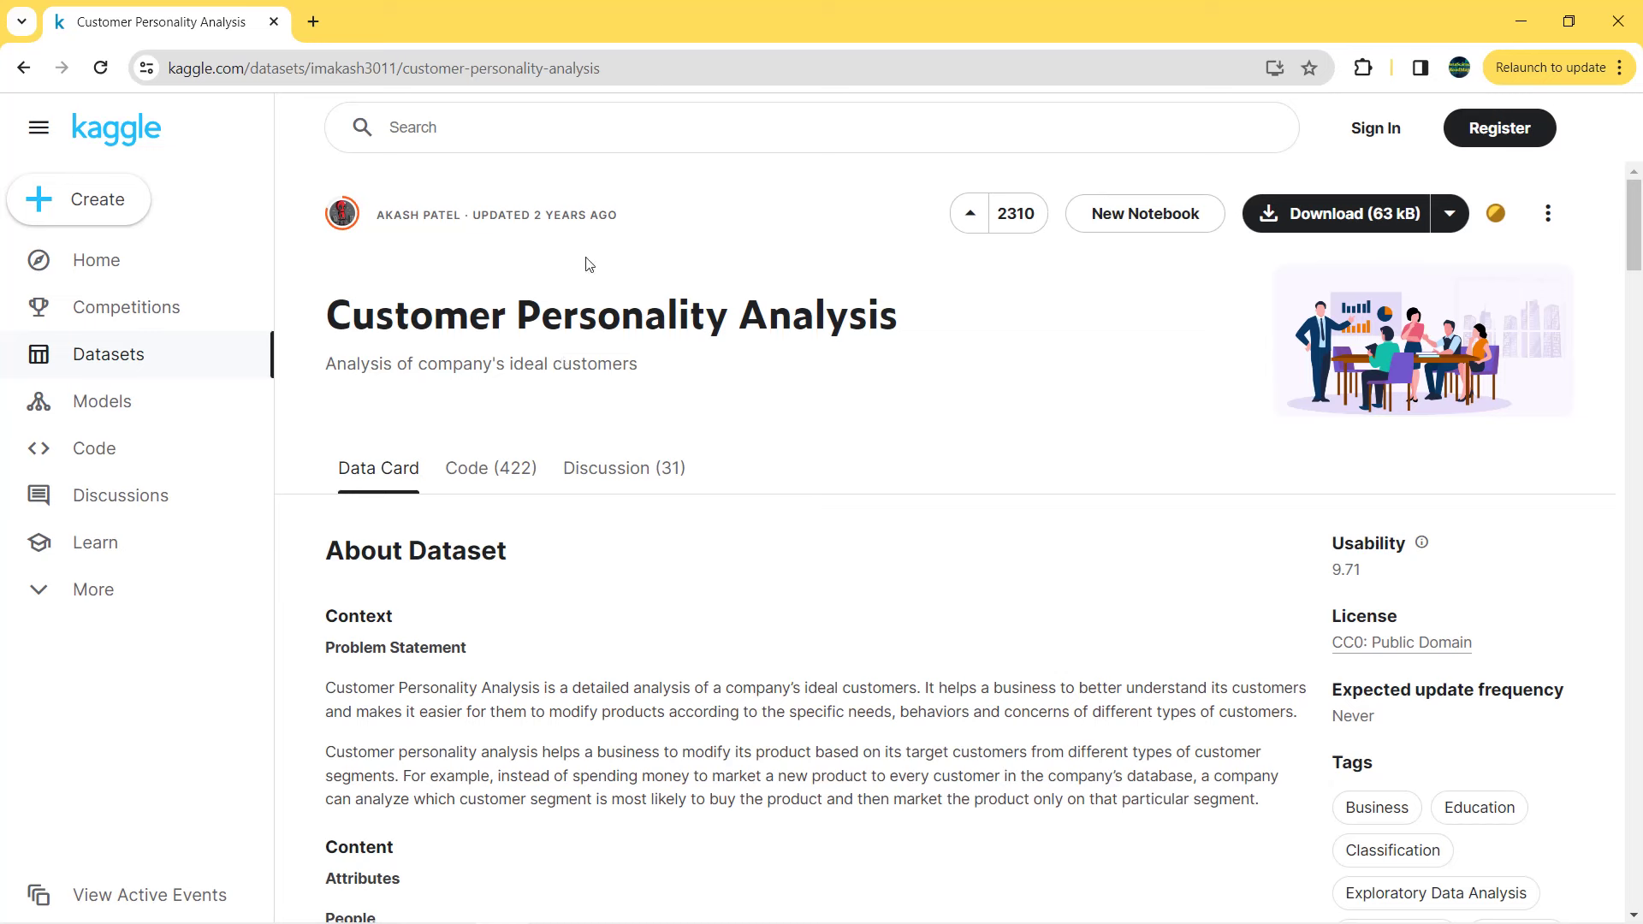
left_click(653, 71)
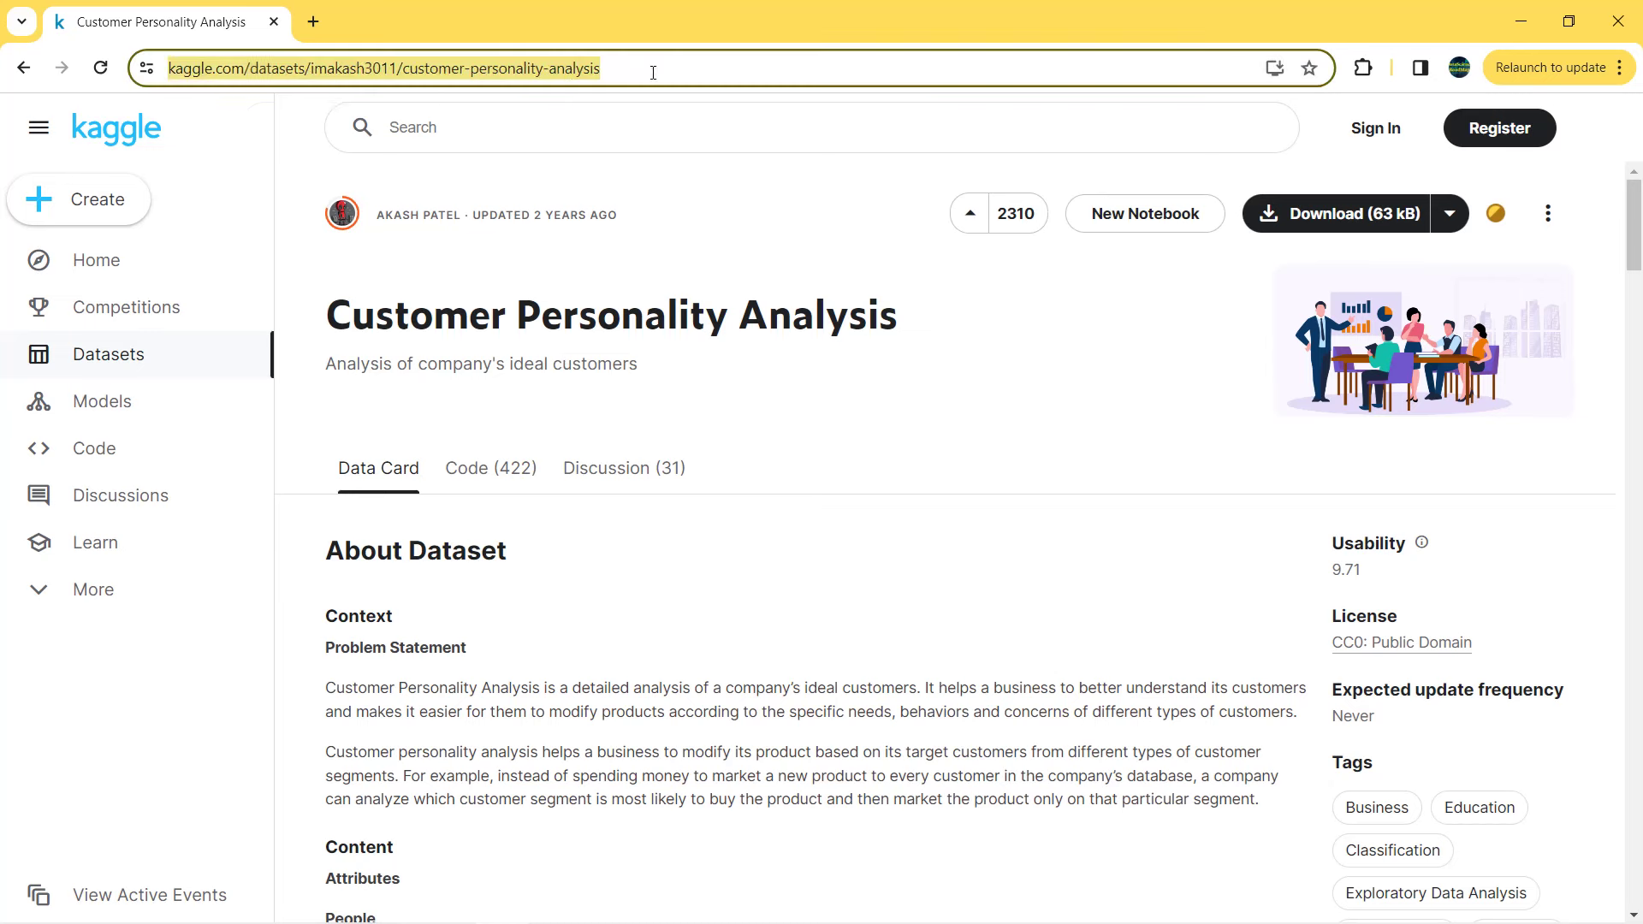
left_click(672, 186)
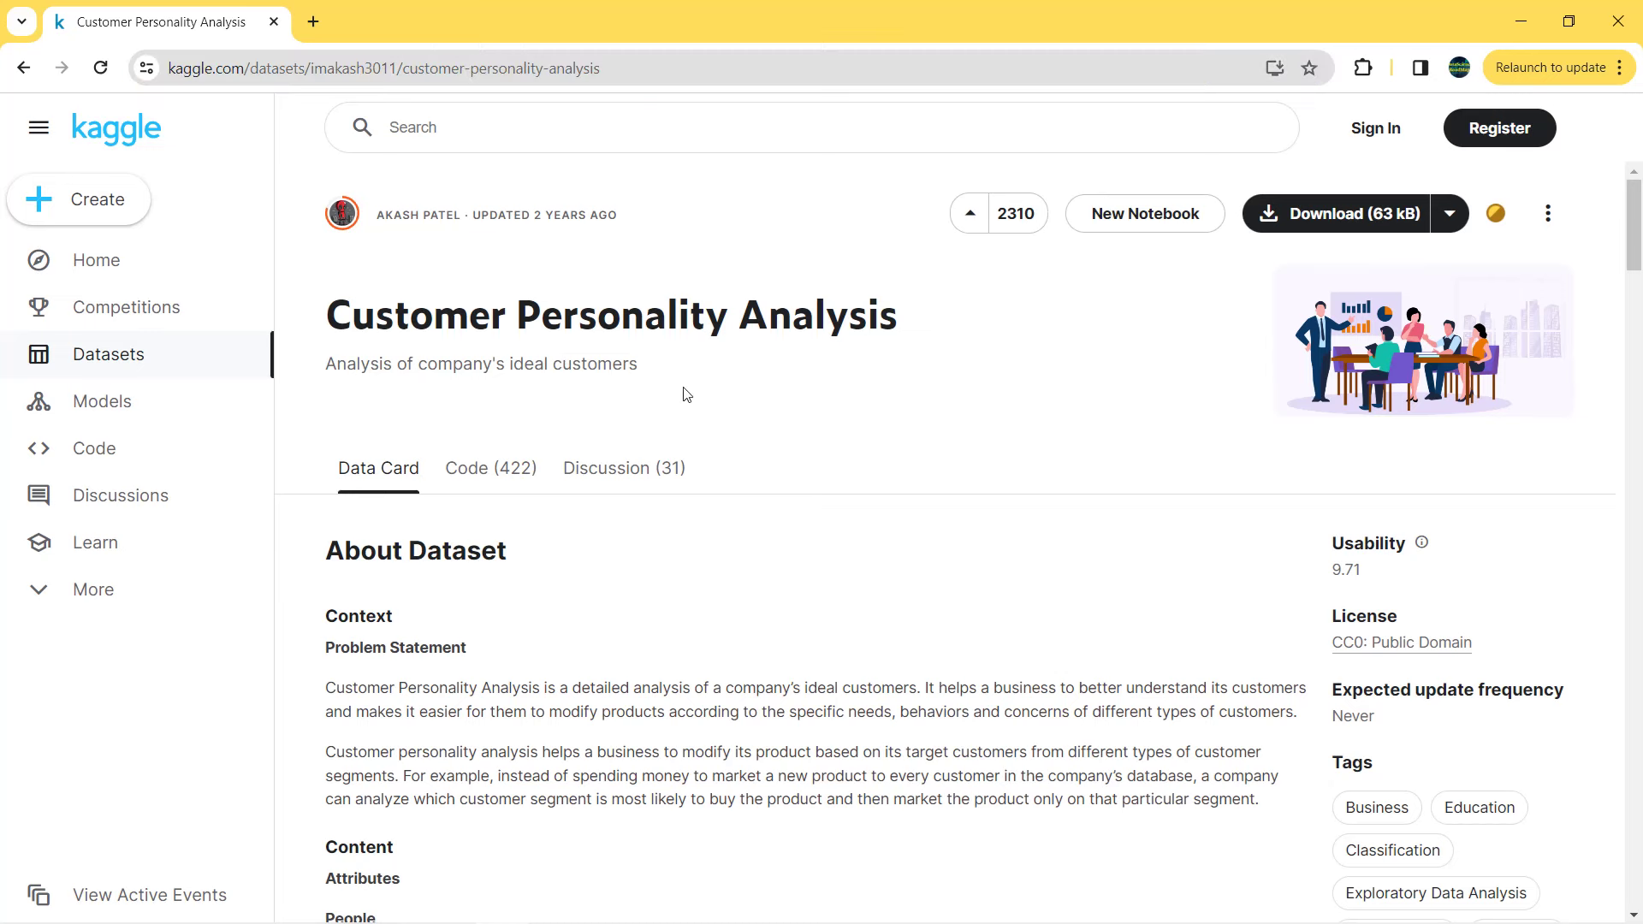
scroll(683, 394, "down", 3)
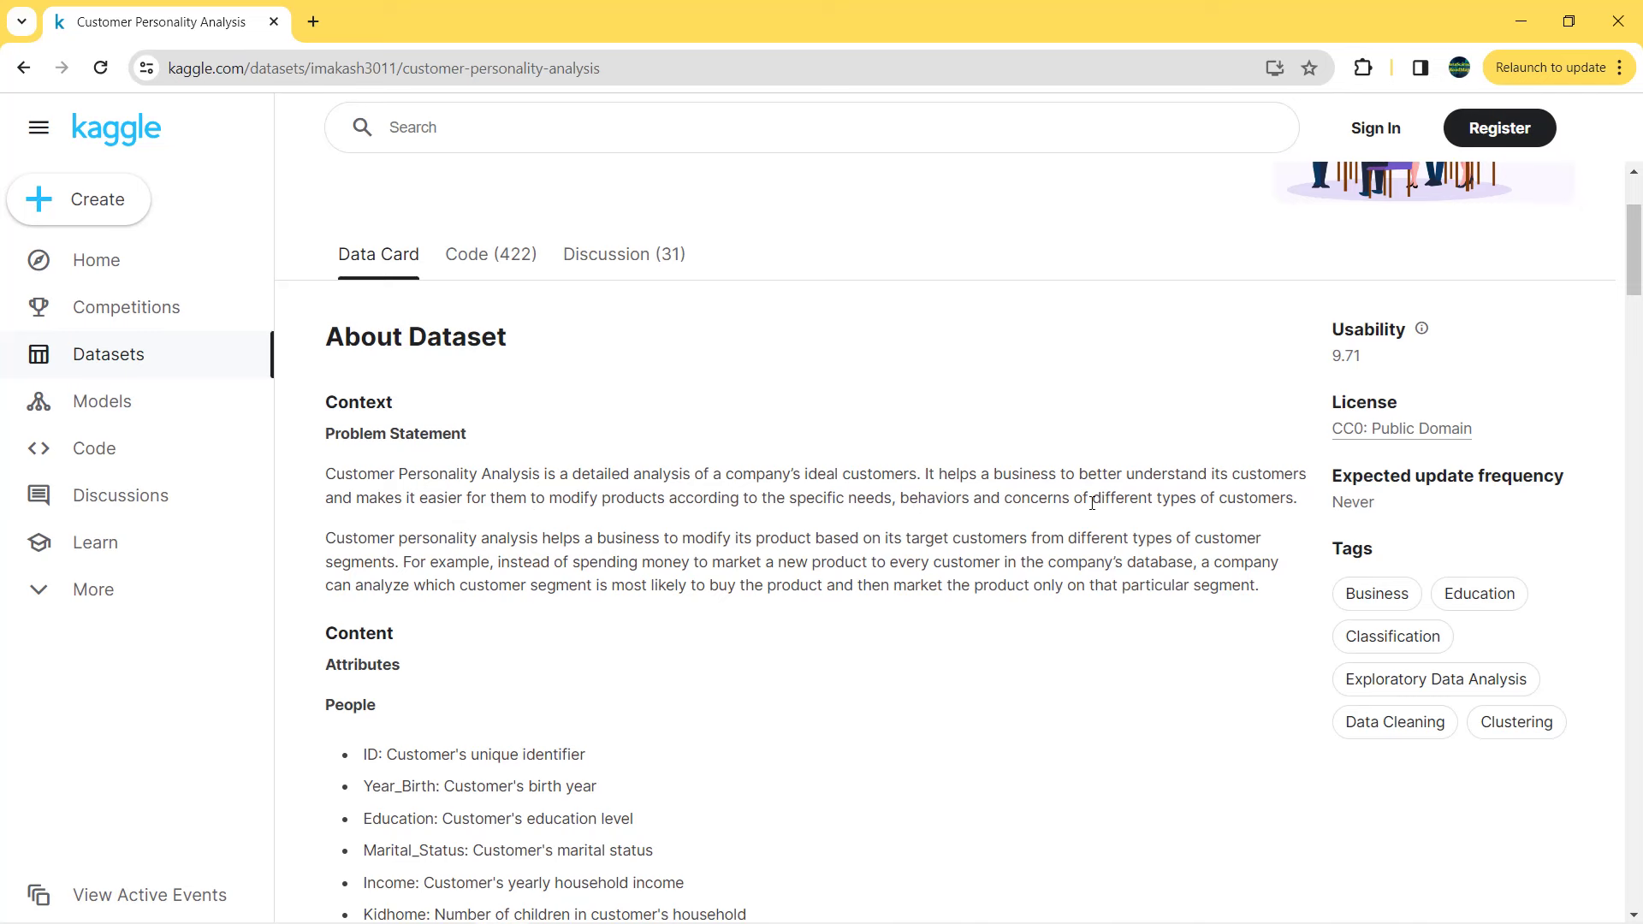
scroll(1092, 504, "down", 2)
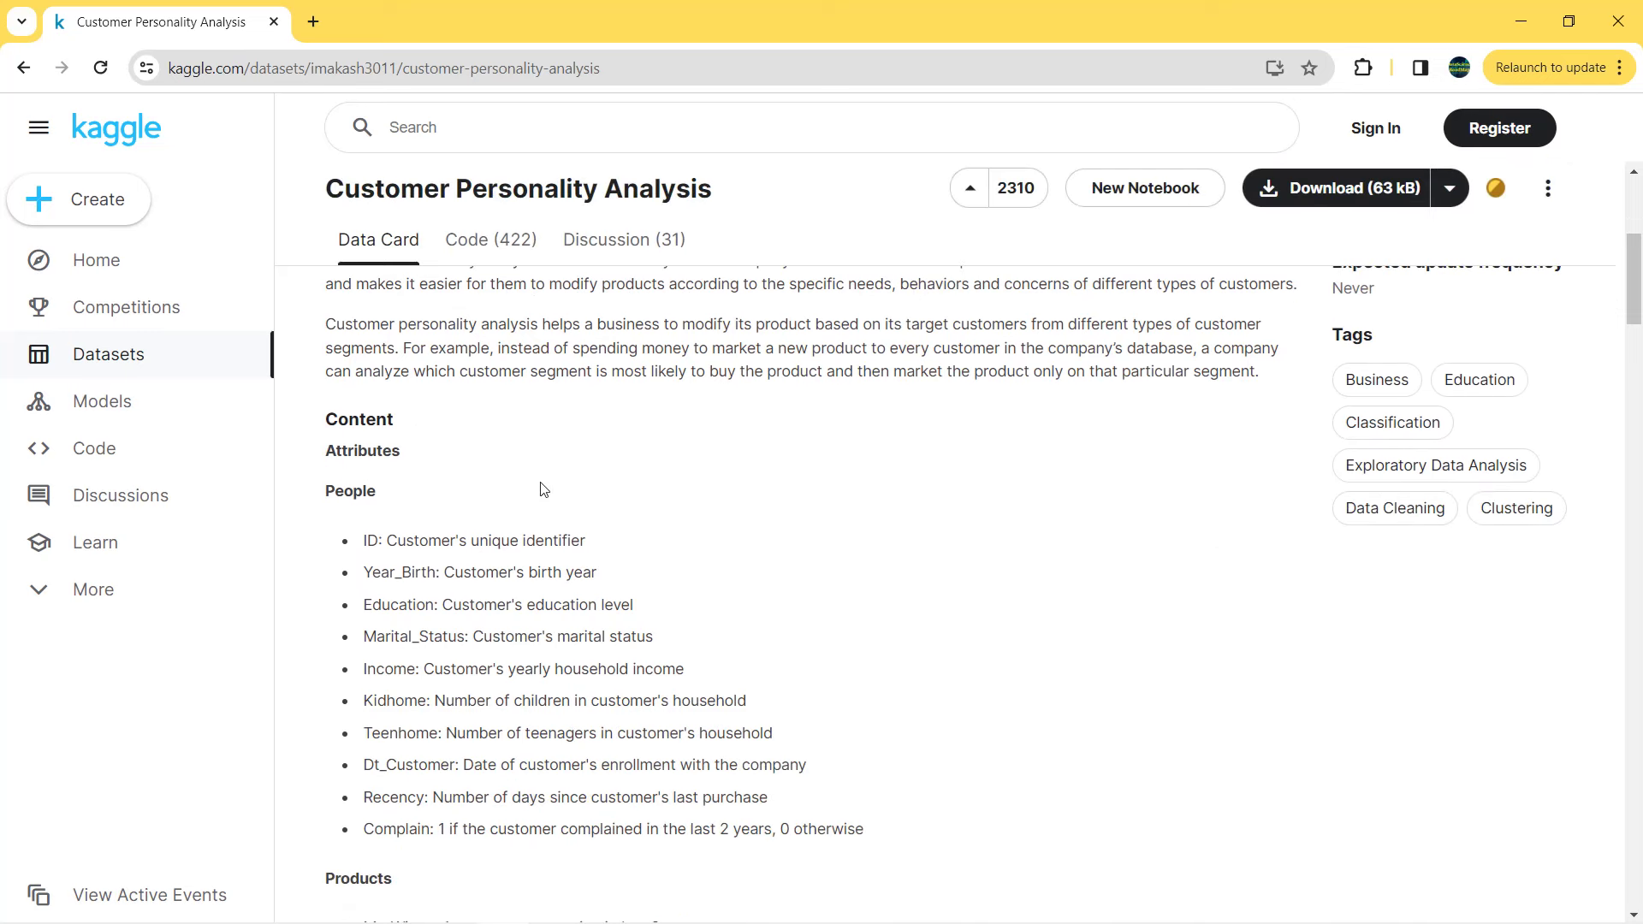
scroll(478, 482, "down", 1)
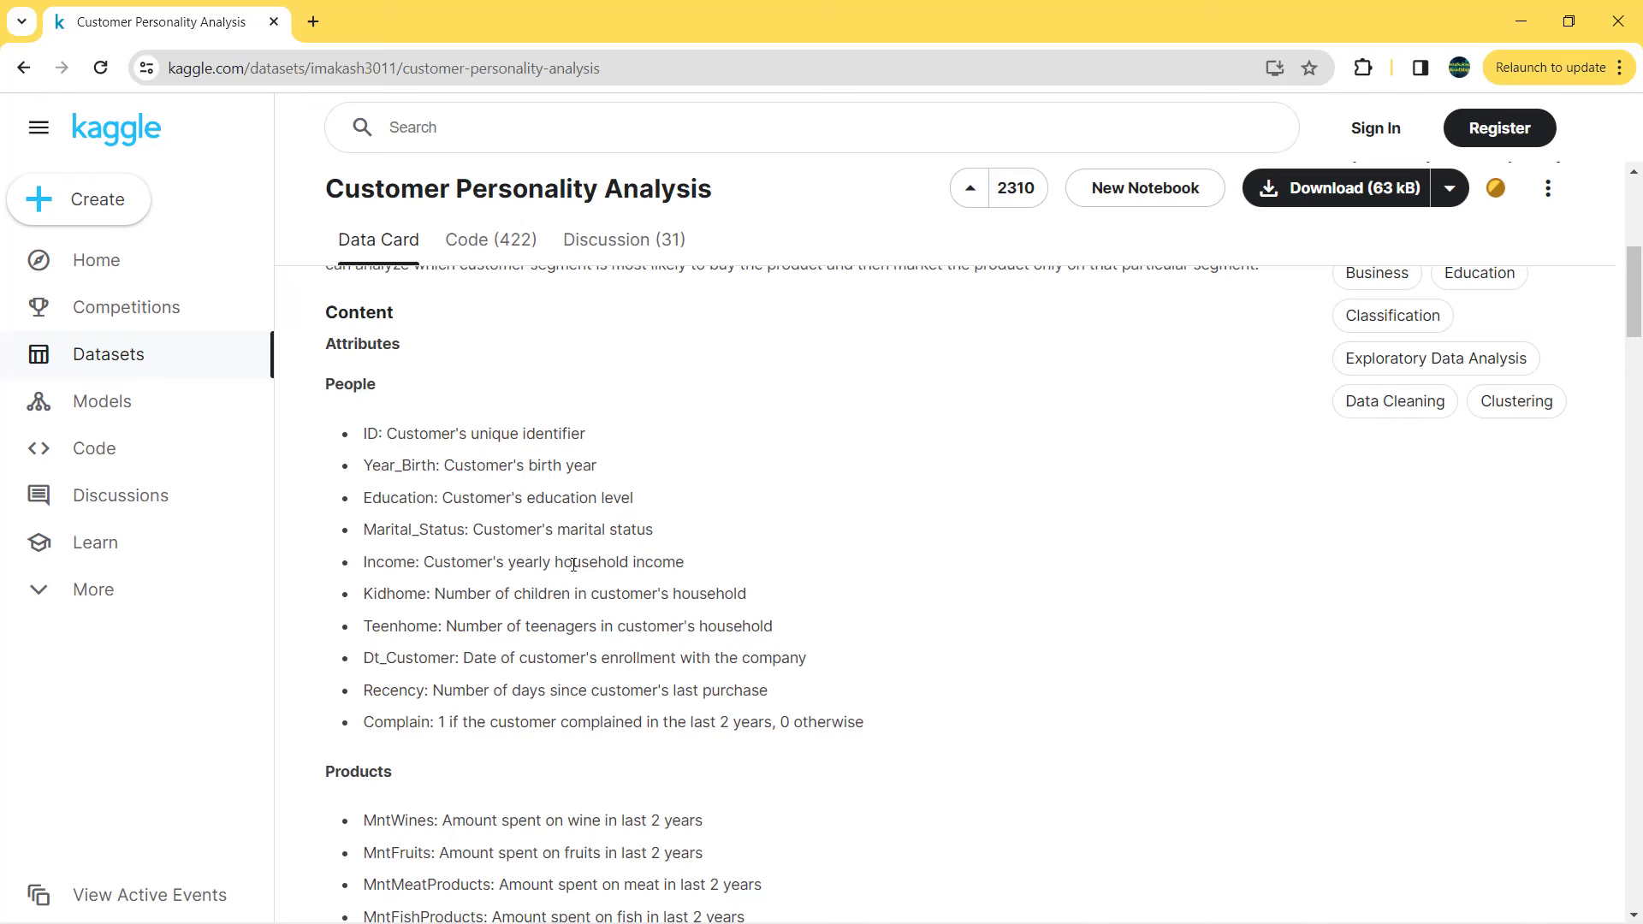
scroll(502, 565, "down", 1)
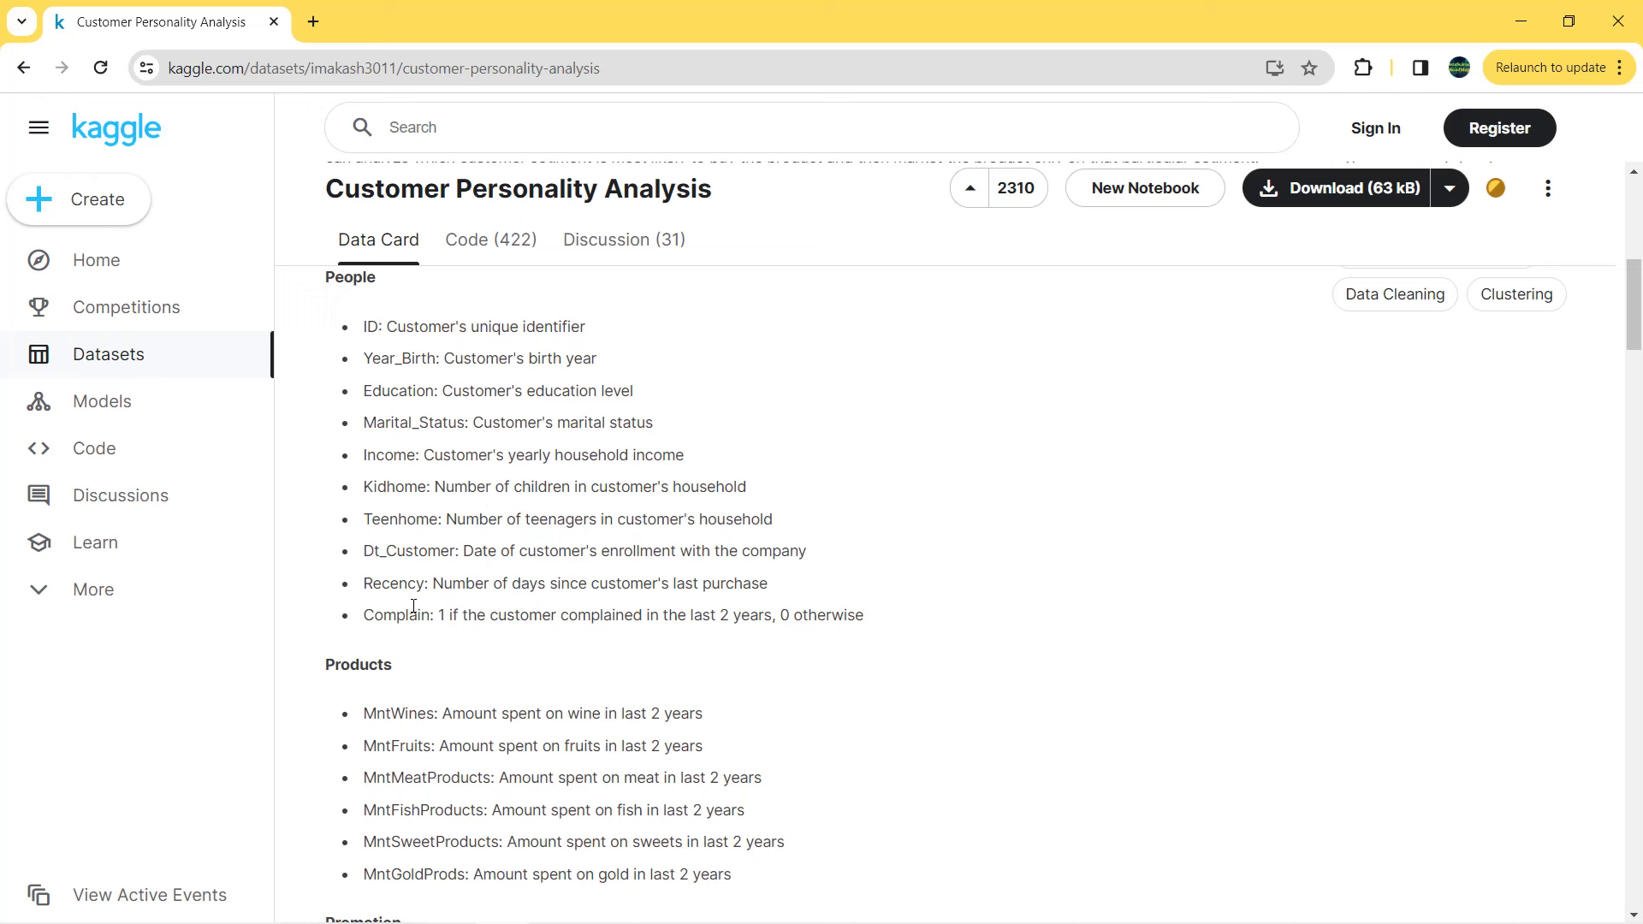
scroll(414, 606, "down", 1)
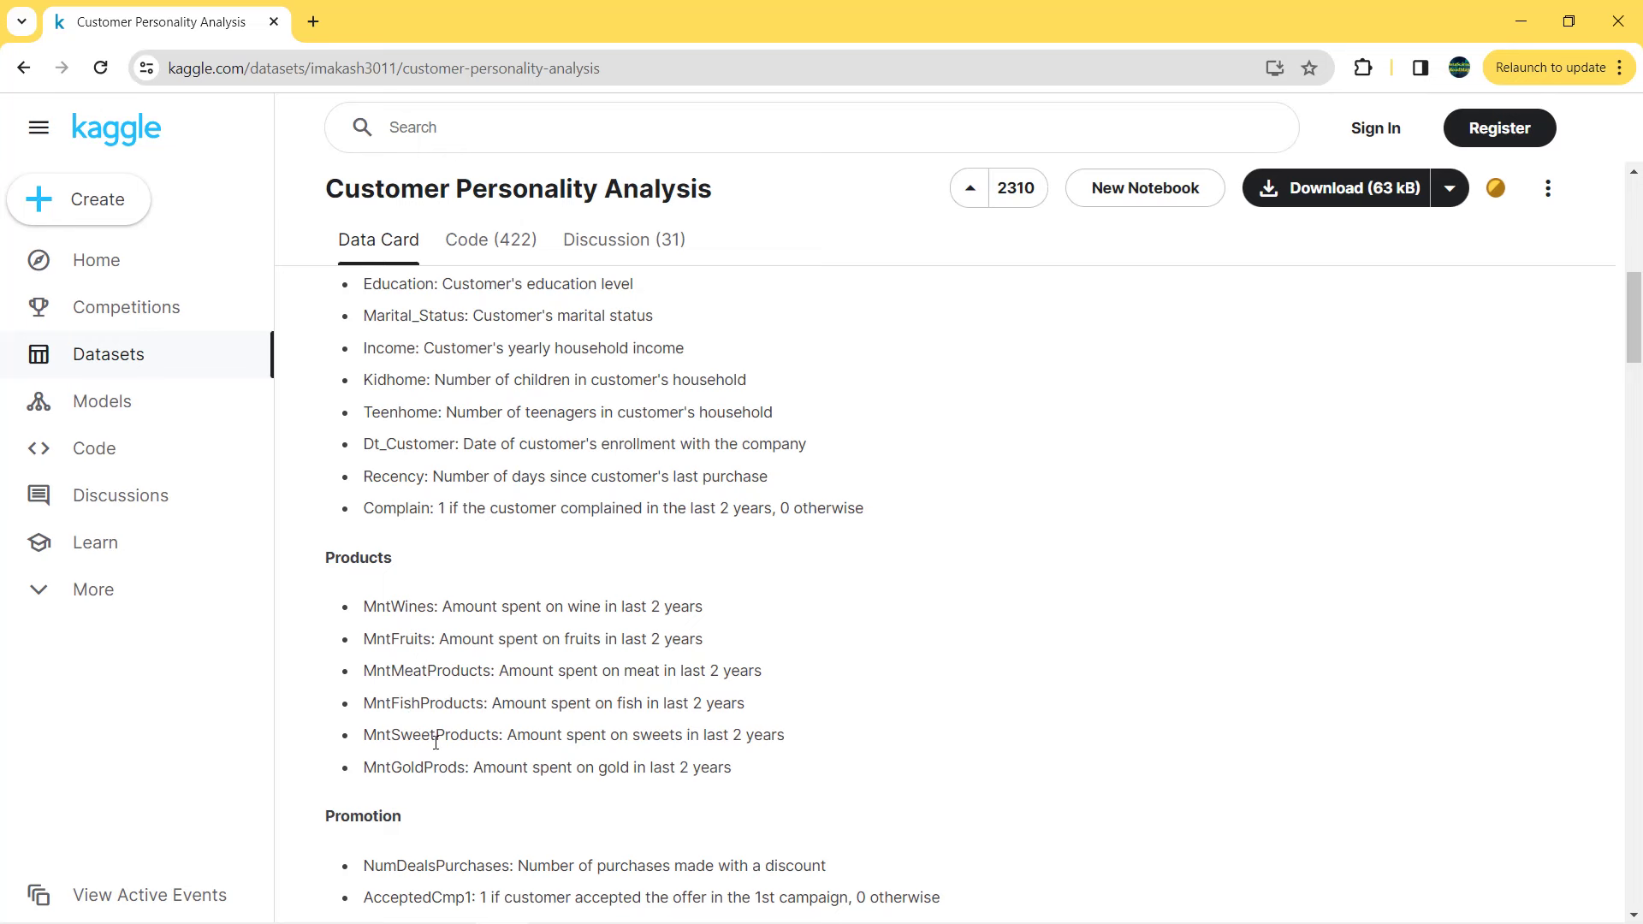
scroll(434, 743, "down", 4)
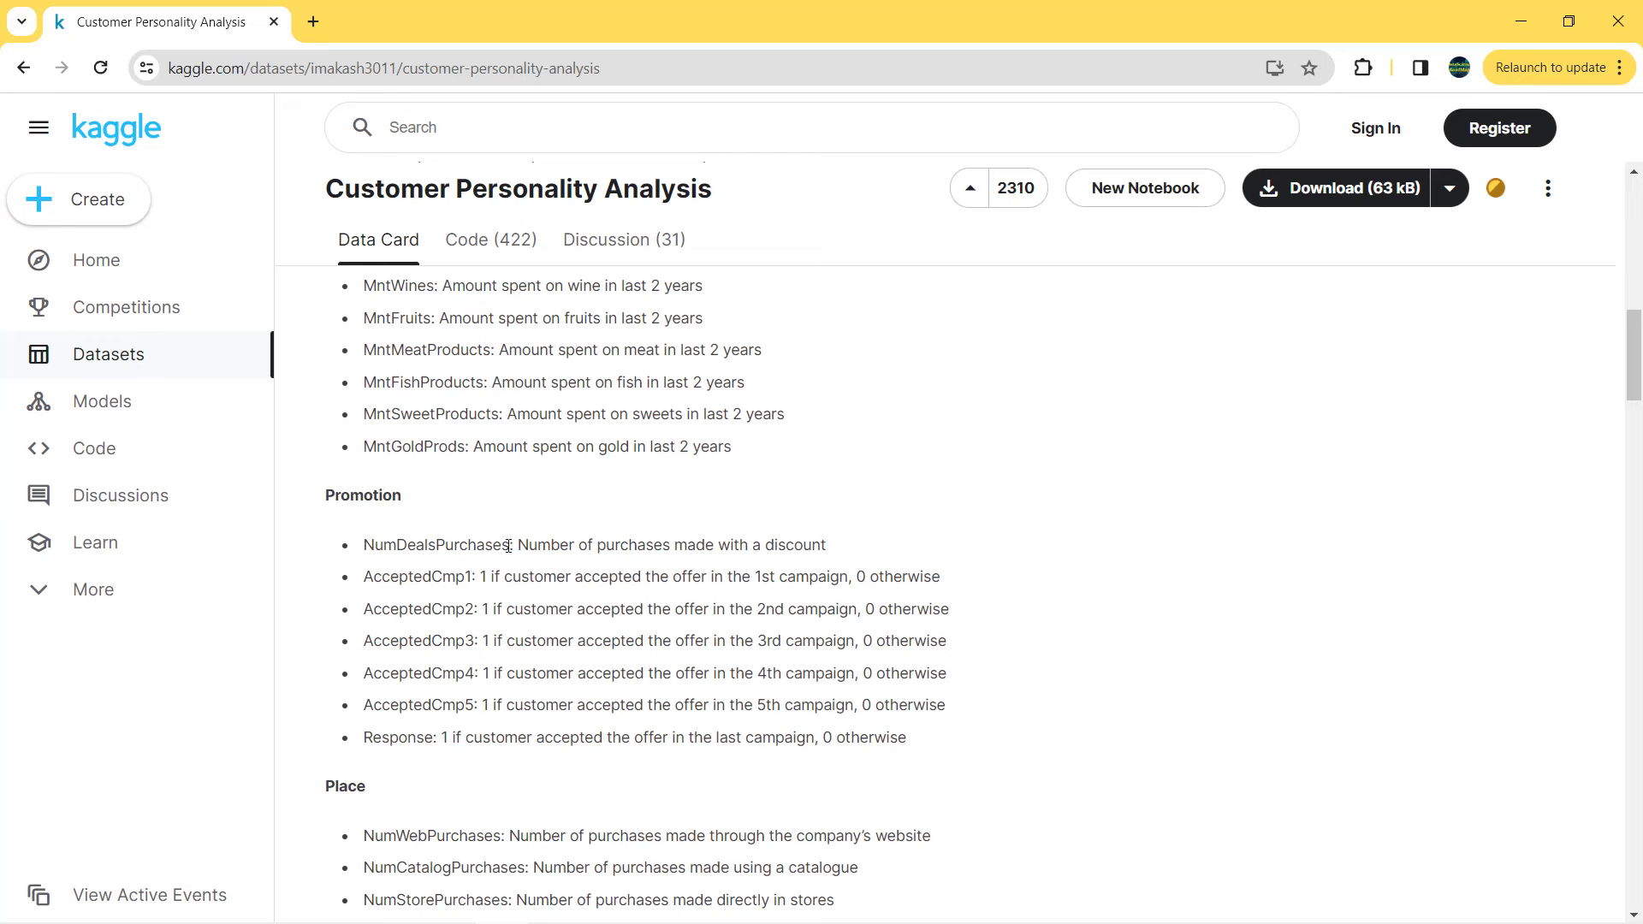
scroll(476, 542, "down", 1)
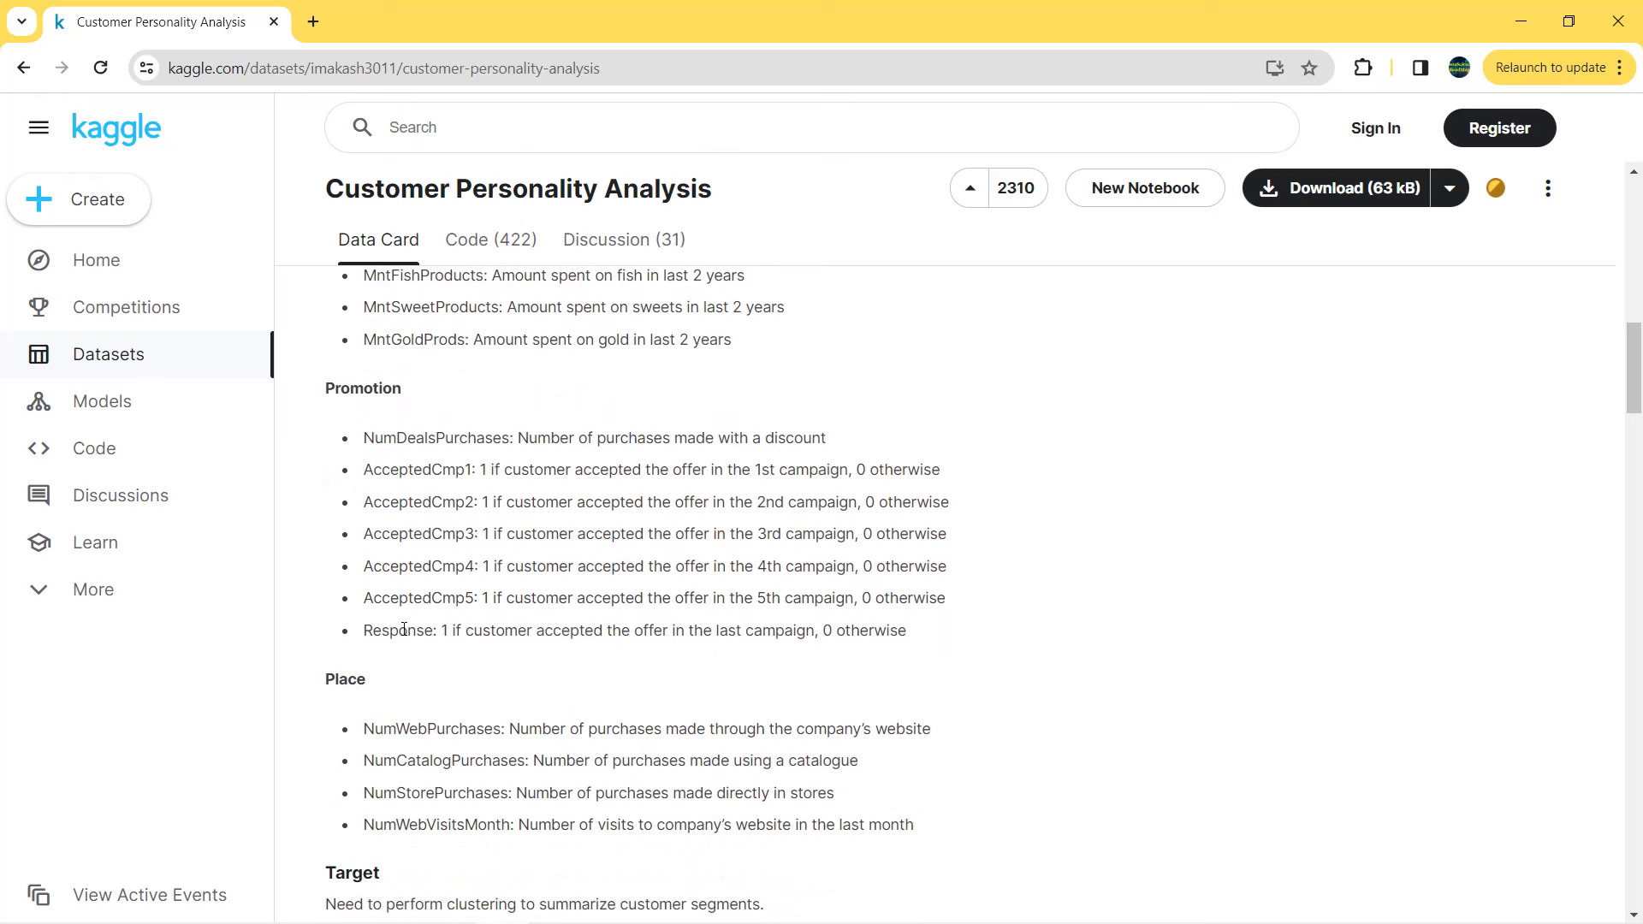
scroll(404, 628, "down", 2)
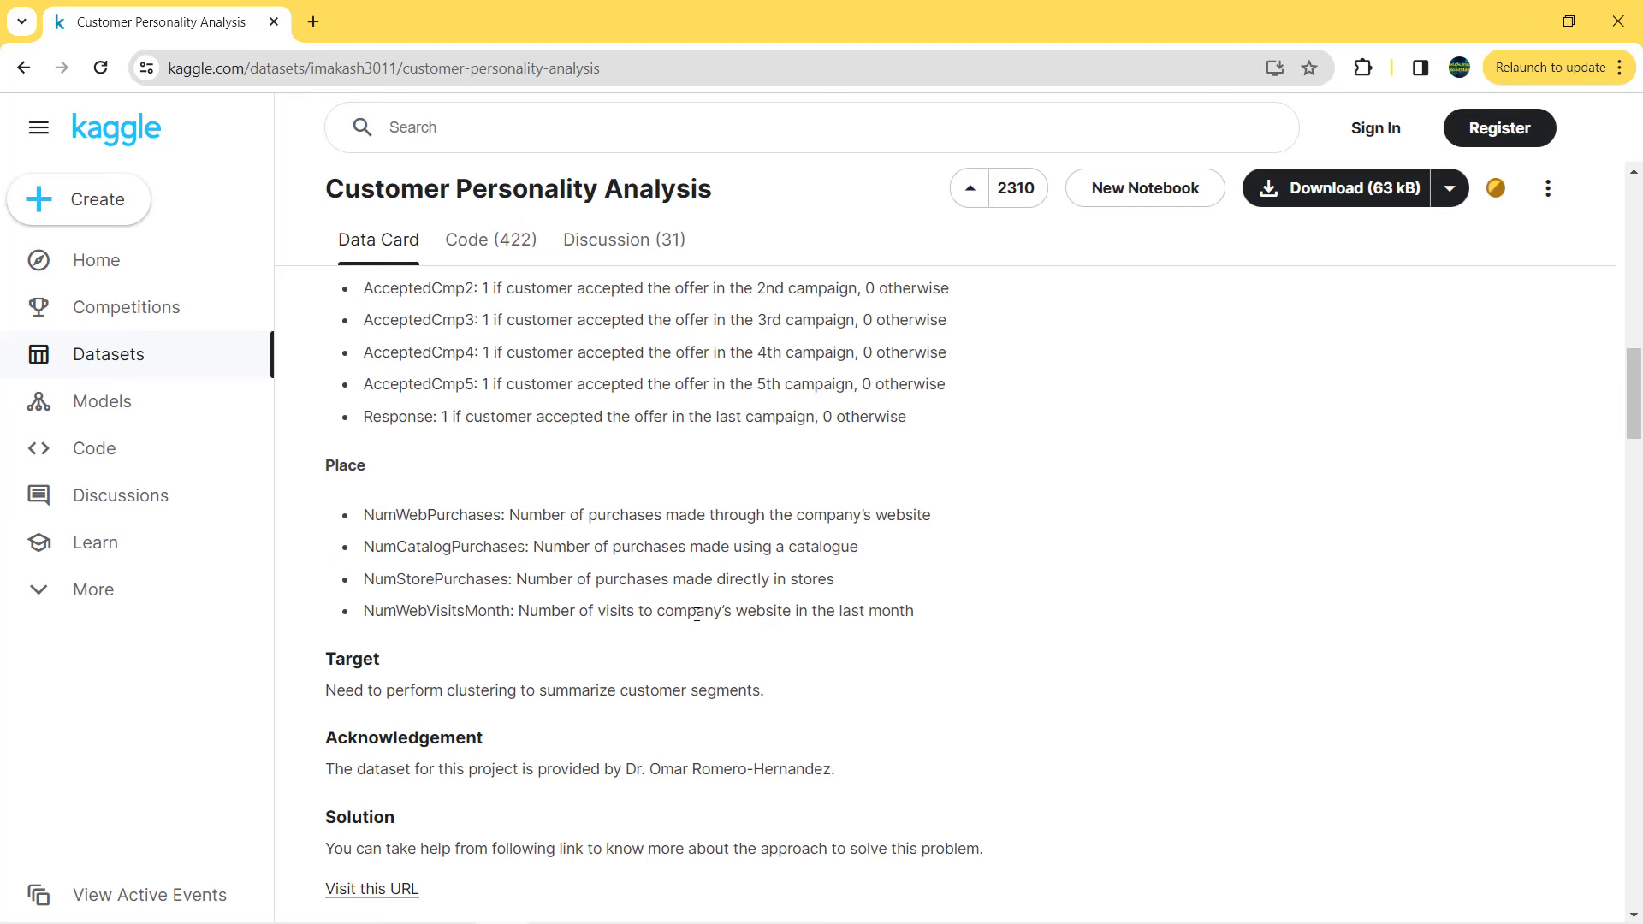
- Switch to the blank Power BI report, load marketing_campaign.csv through the Text/CSV connector and expand the table's field list
key("alt+Tab")
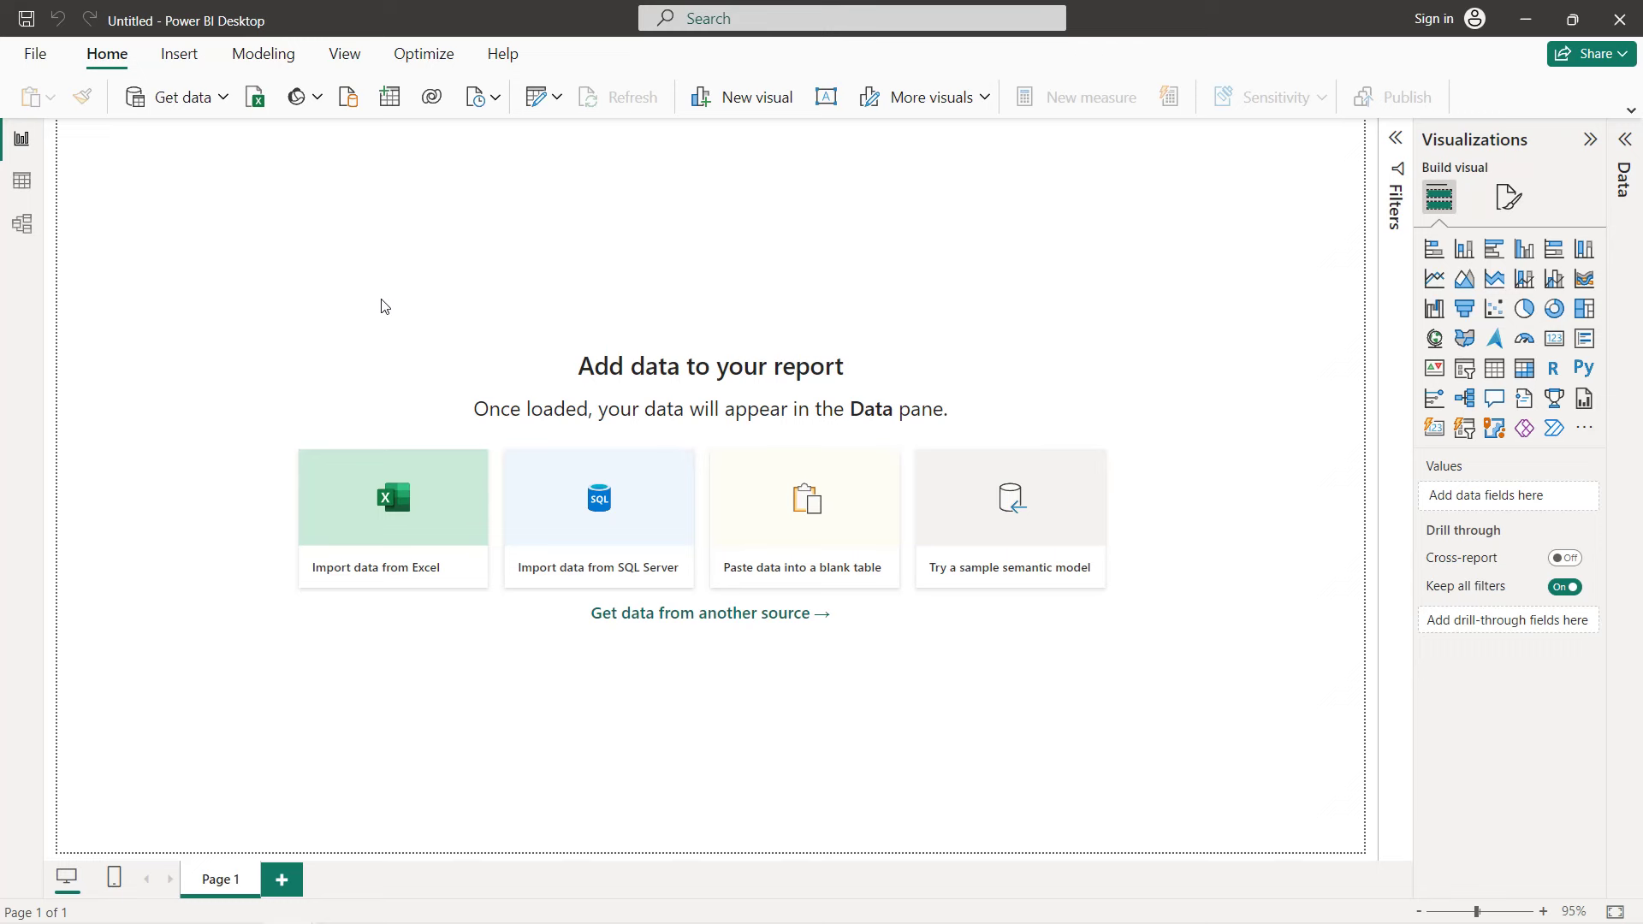
left_click(174, 103)
left_click(789, 265)
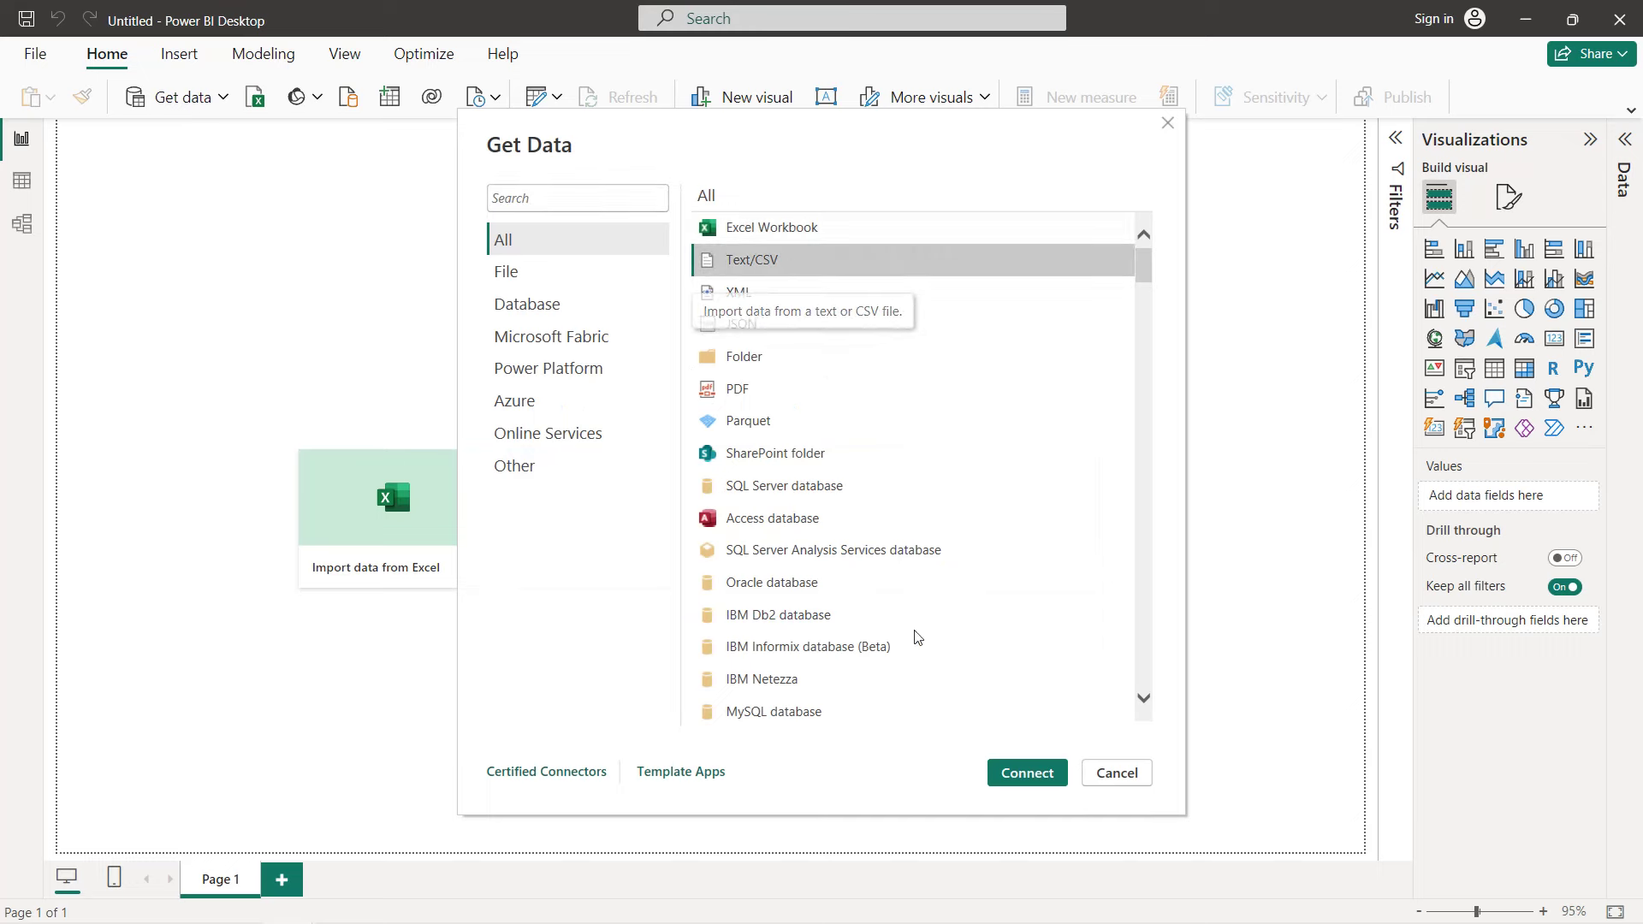
left_click(1025, 770)
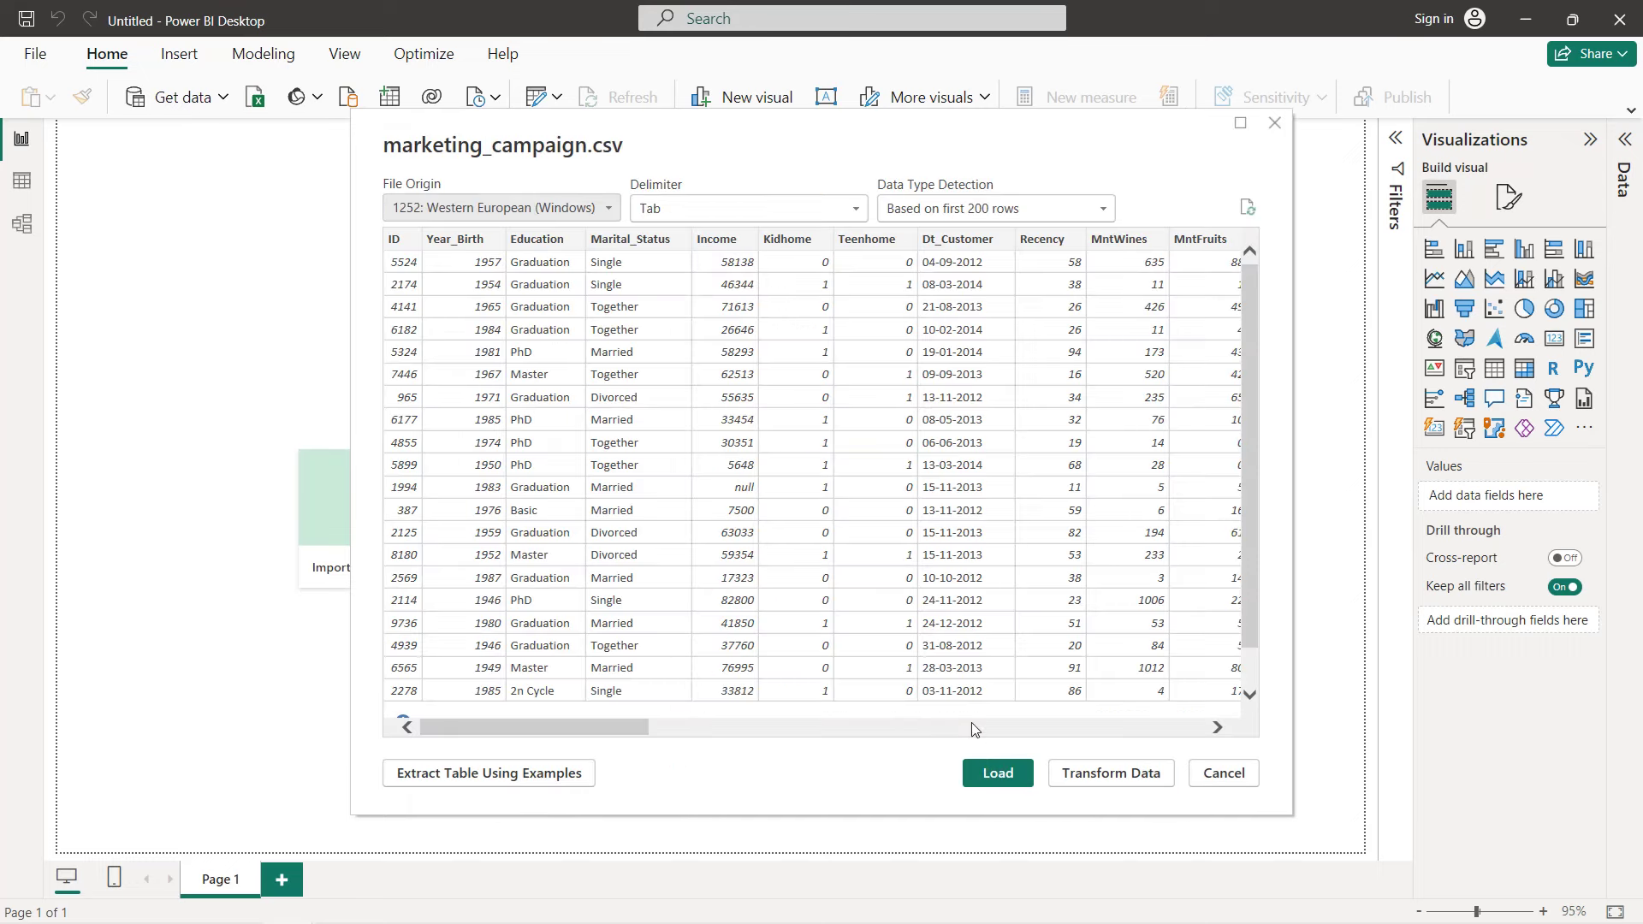
left_click(986, 774)
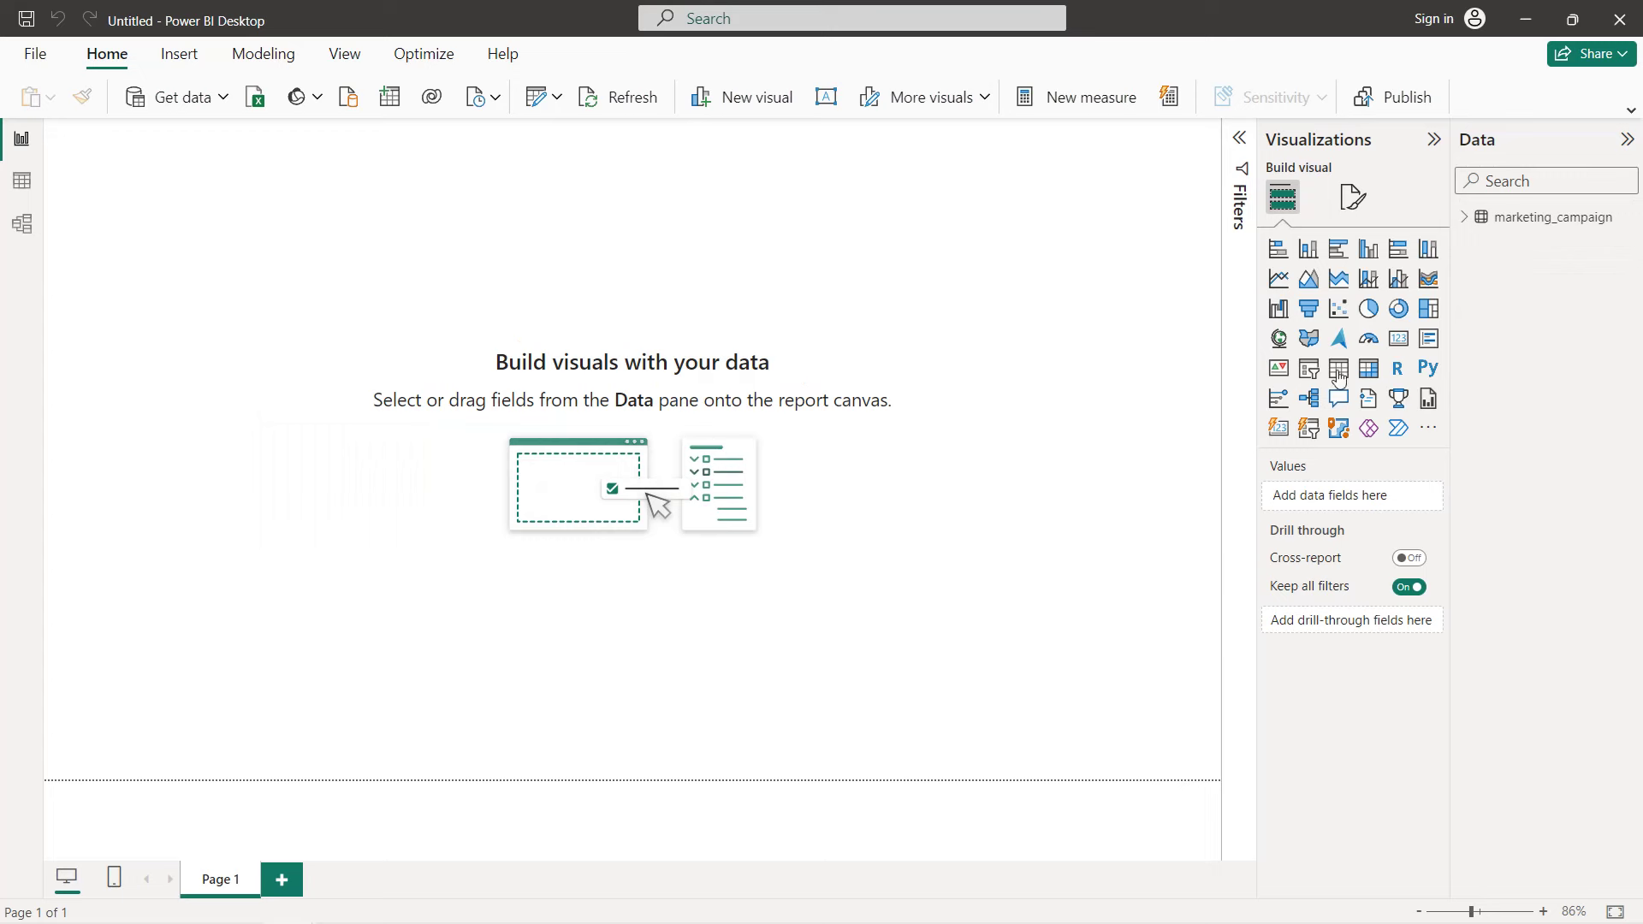
left_click(1466, 221)
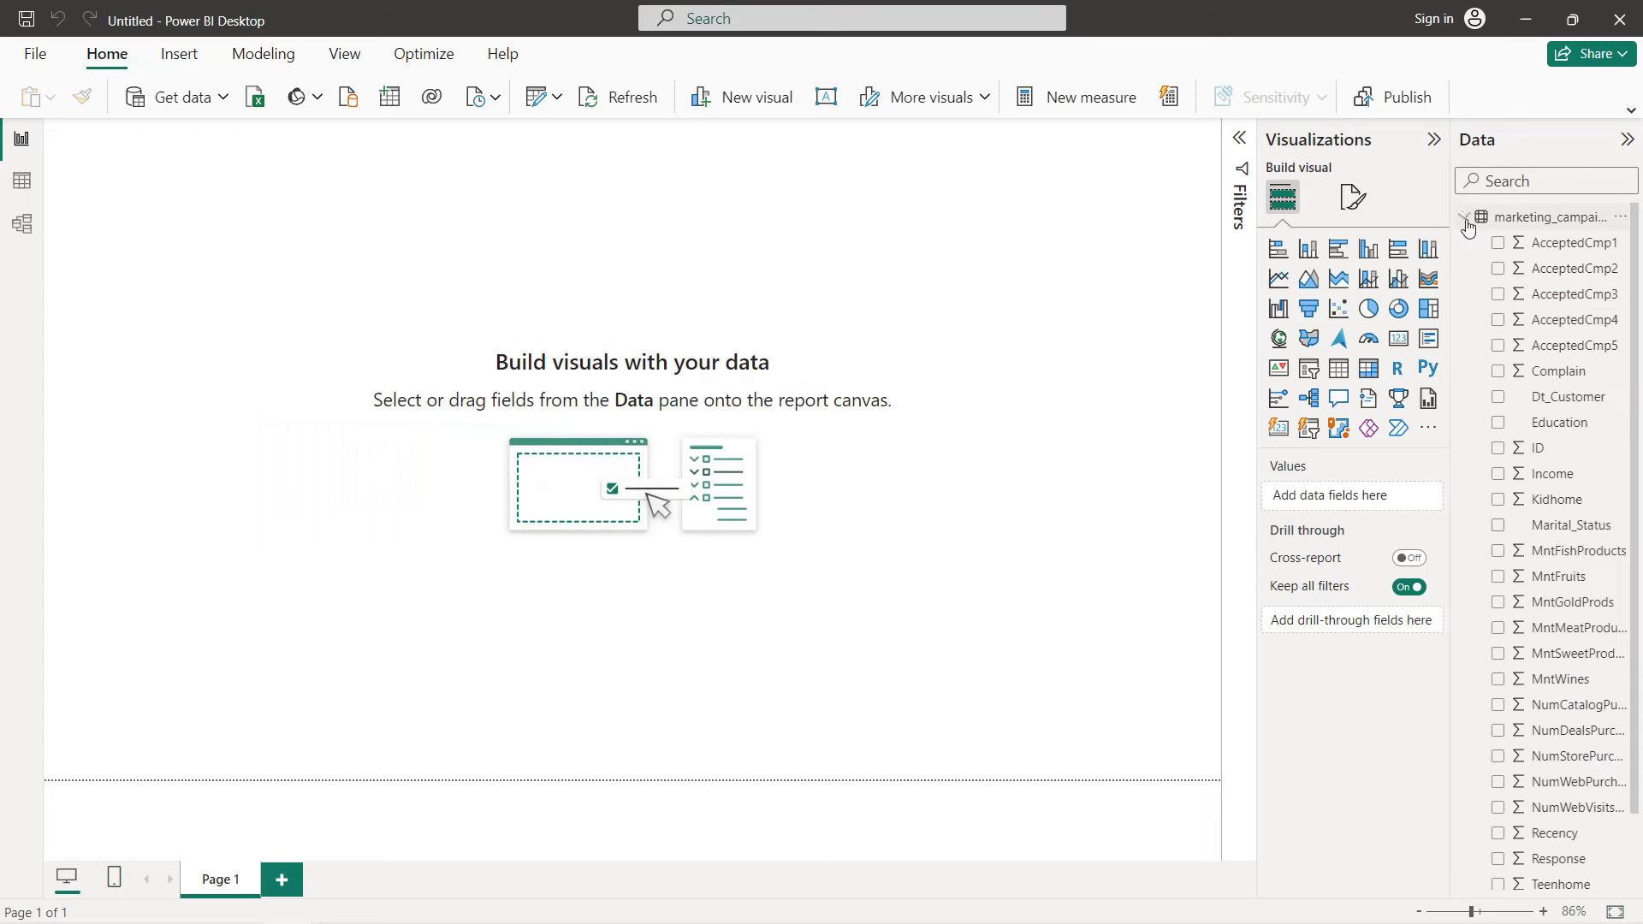
scroll(1532, 271, "down", 1)
scroll(1531, 270, "up", 1)
- Open the data in Power Query Editor and change the Complain column's data type to Text, replacing the current conversion
left_click(565, 104)
left_click(584, 146)
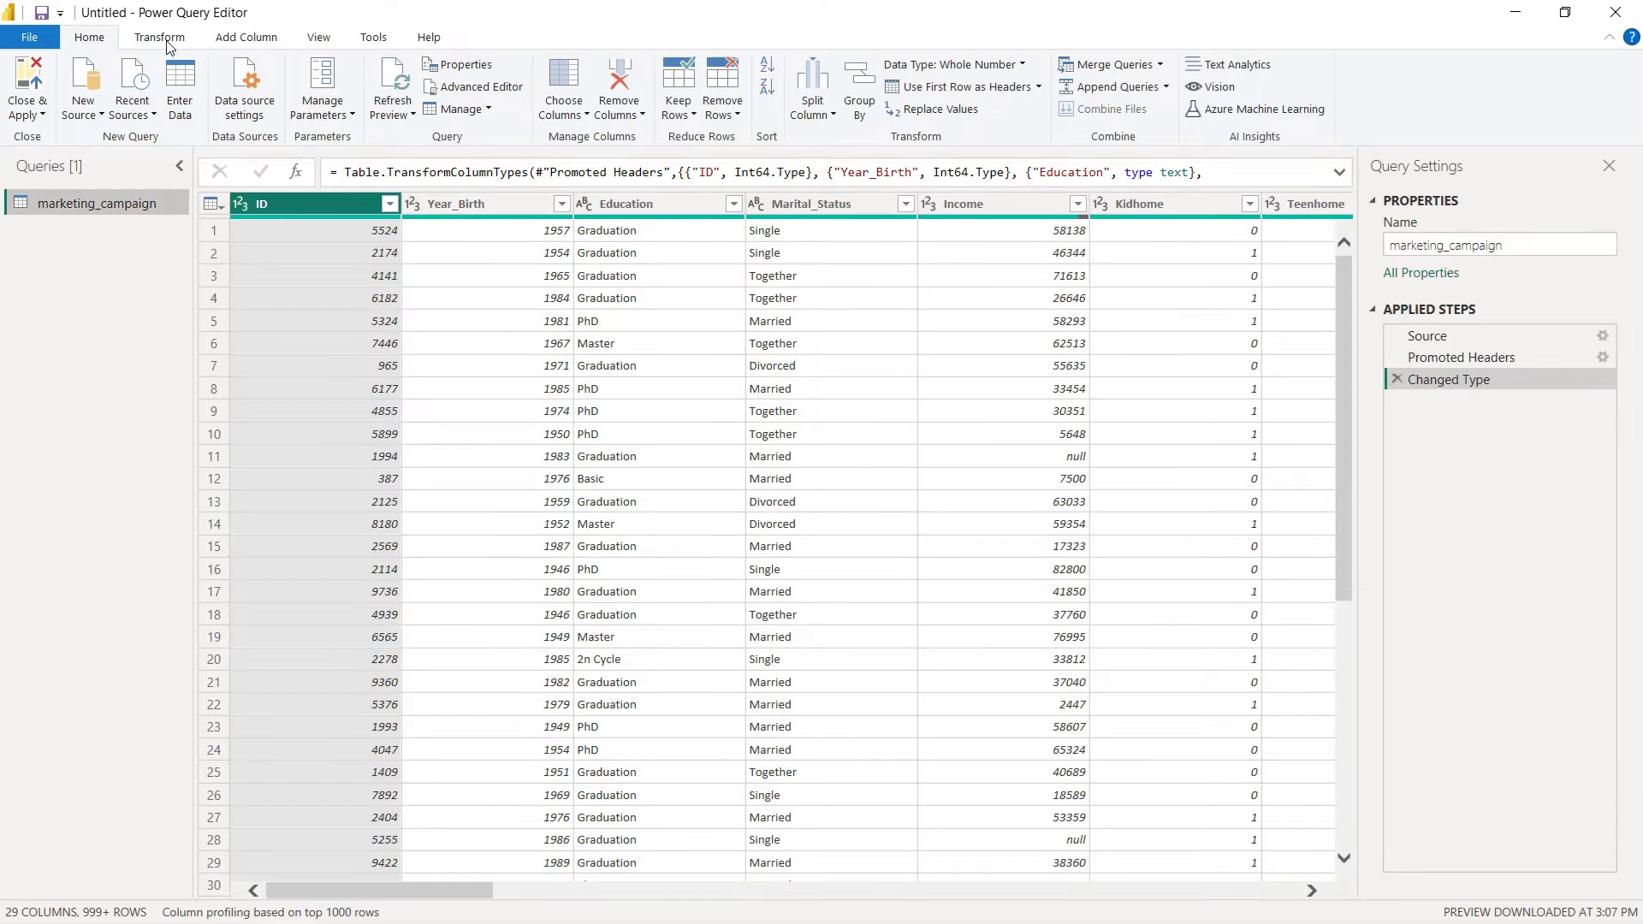
left_click(163, 40)
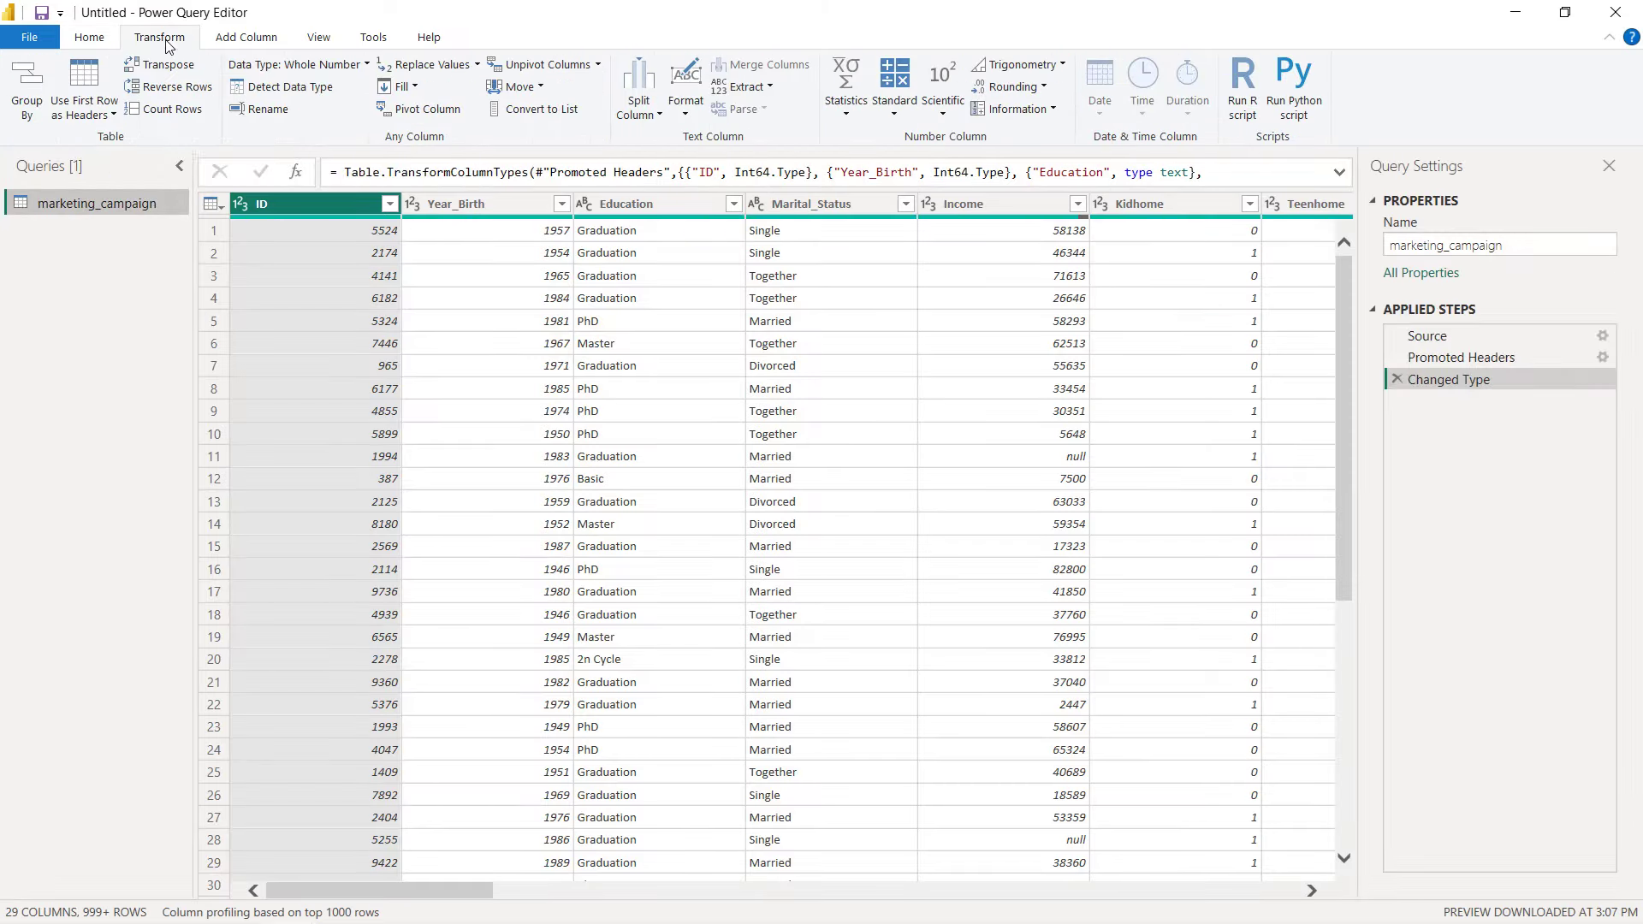
left_click_drag(459, 890, 1263, 894)
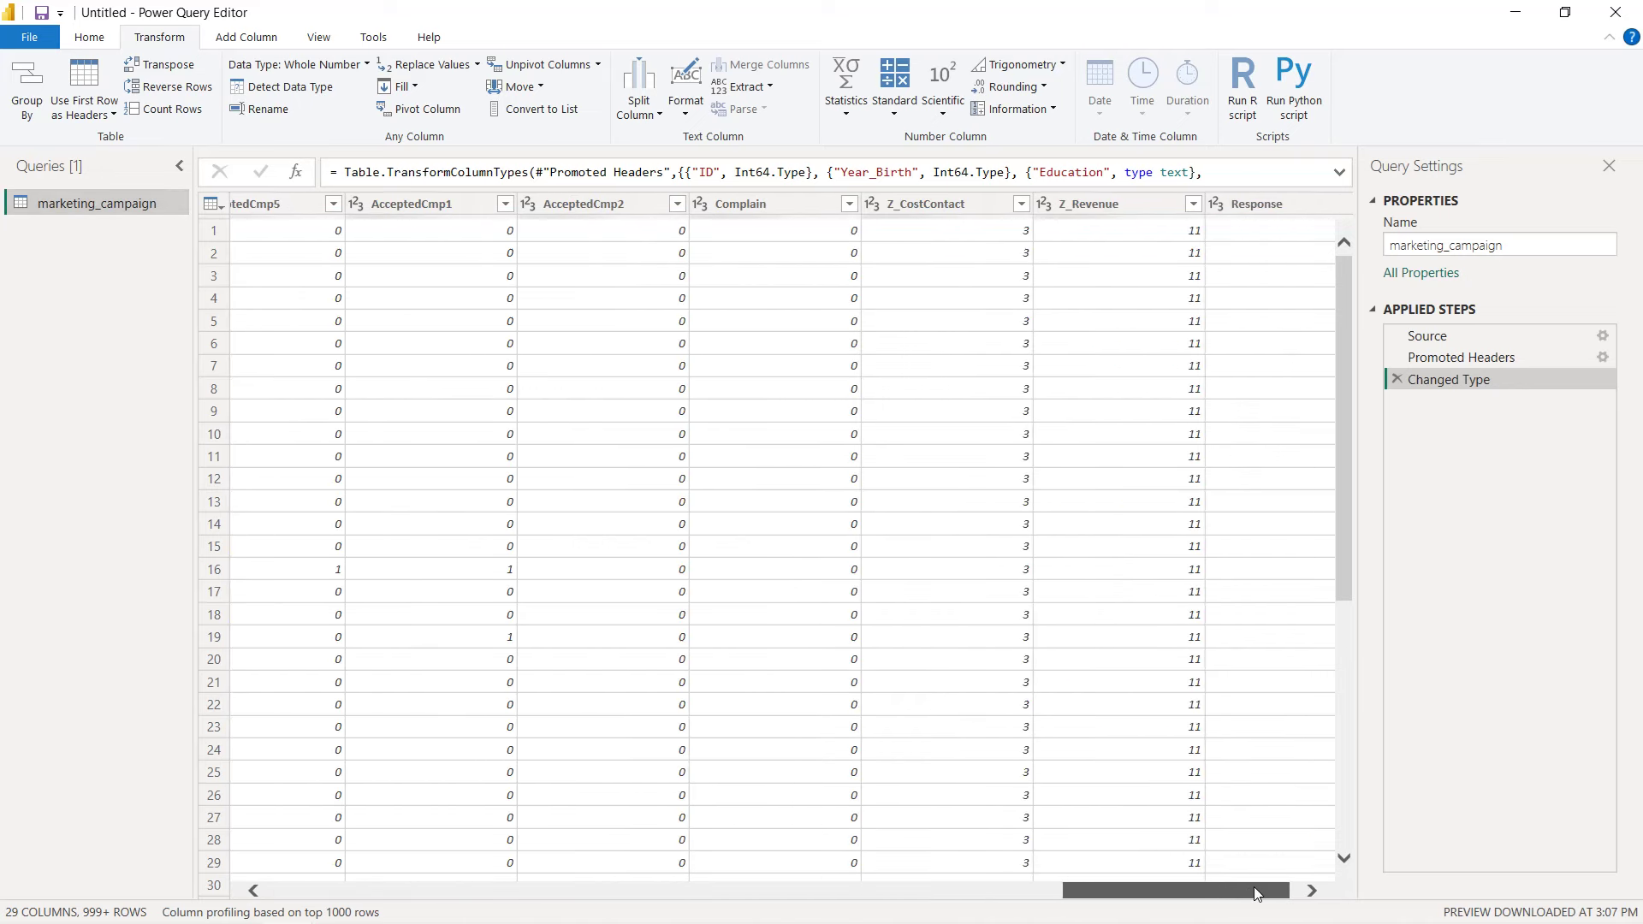
left_click(768, 204)
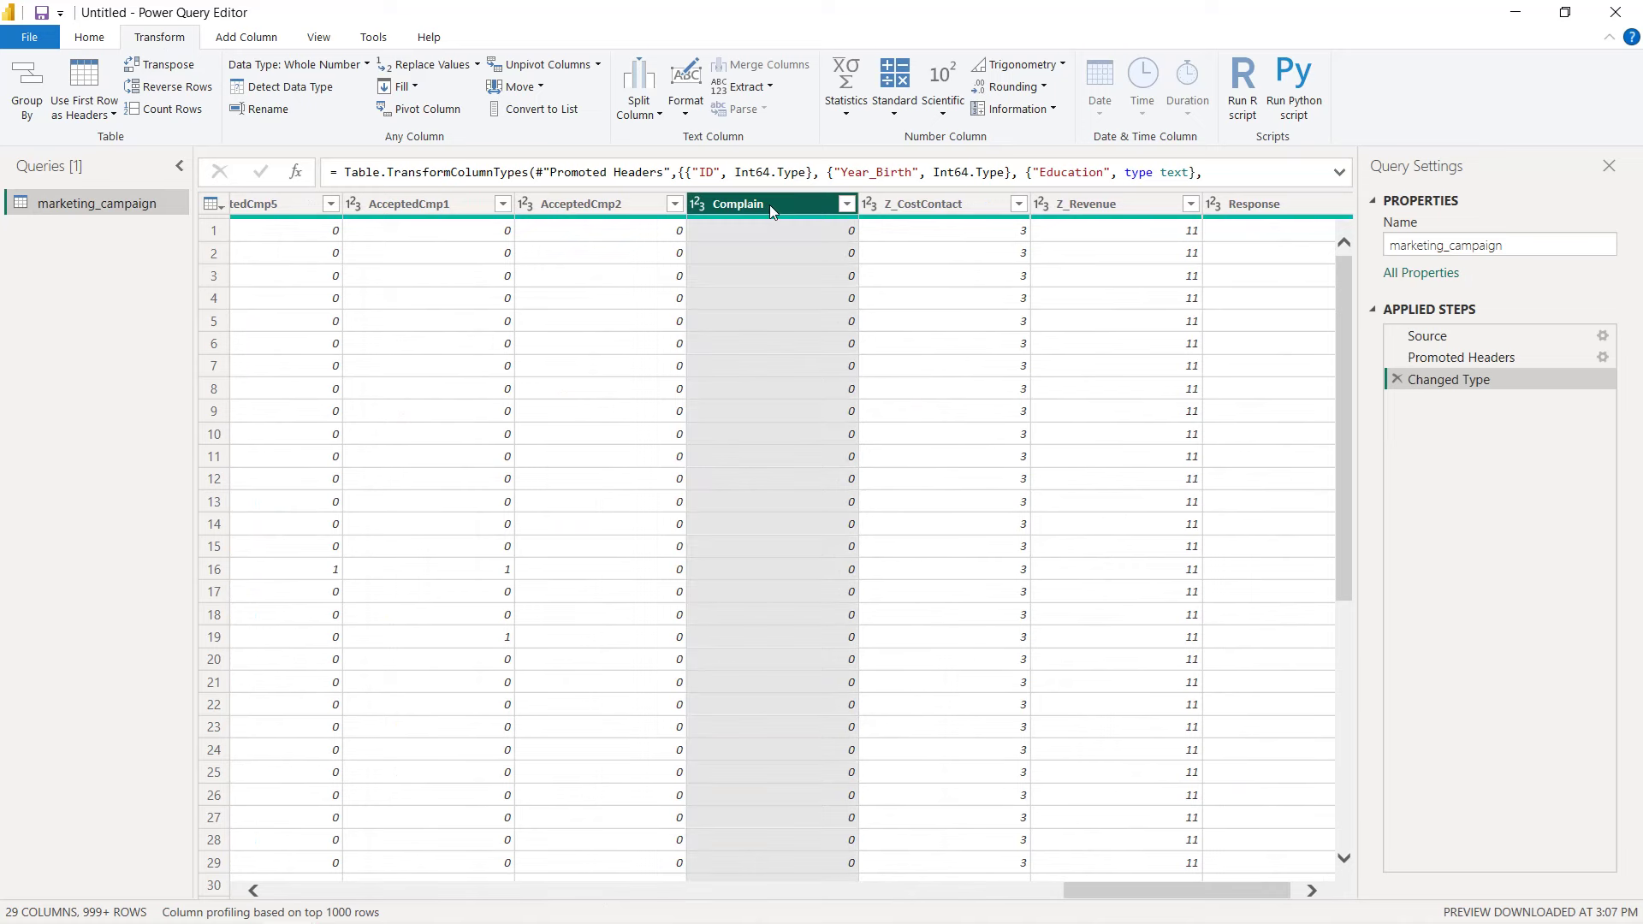
left_click(366, 65)
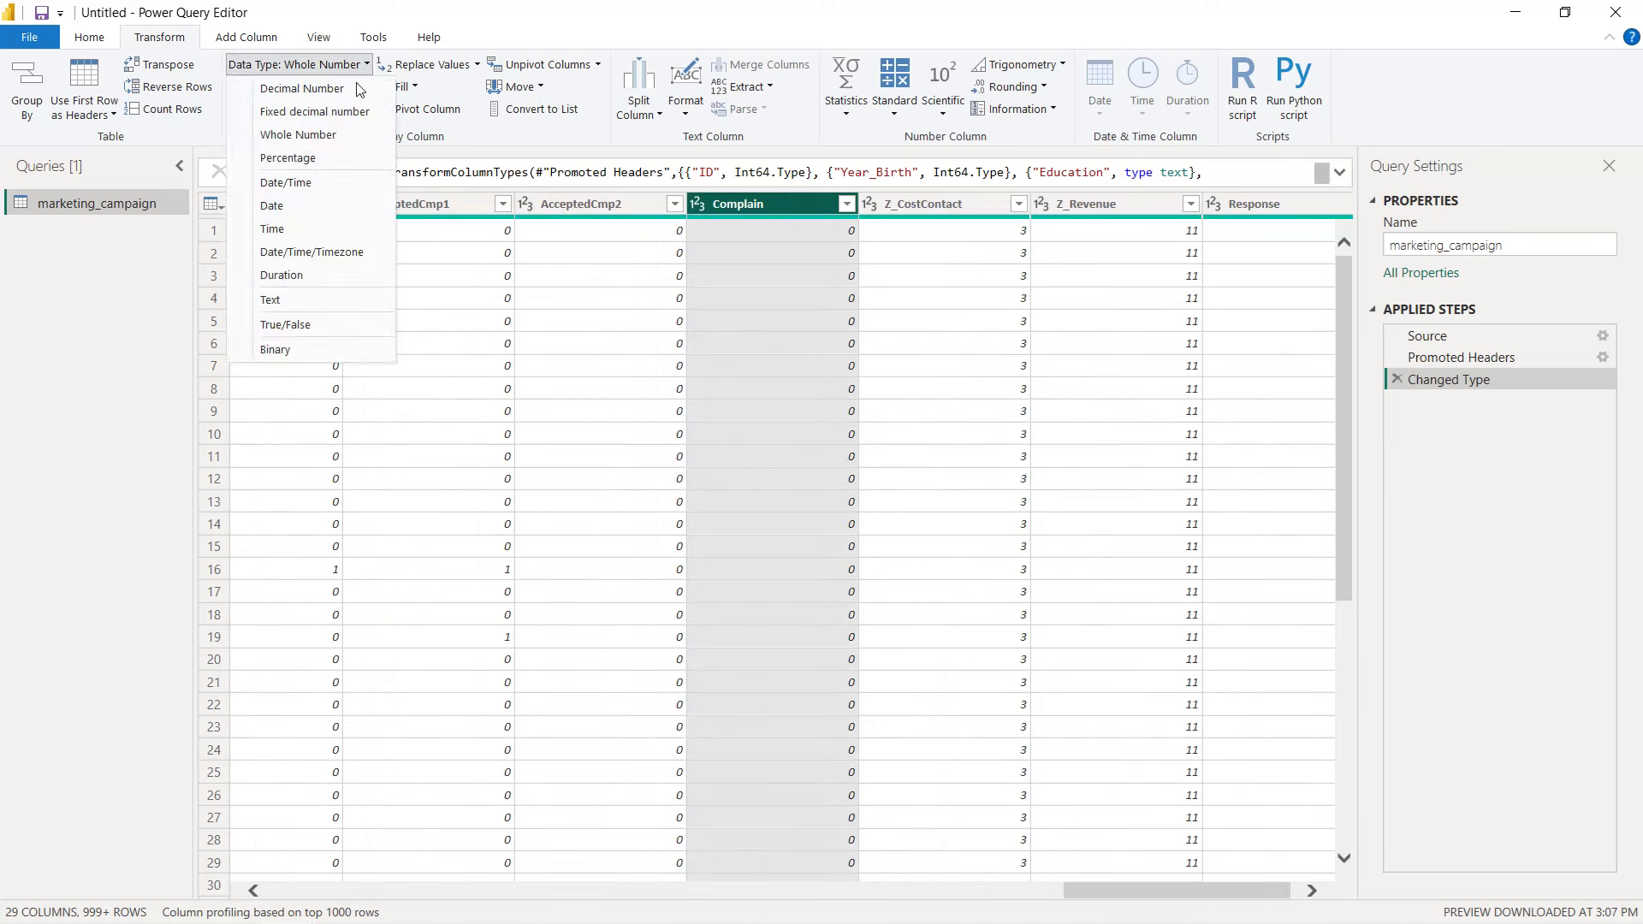
left_click(305, 299)
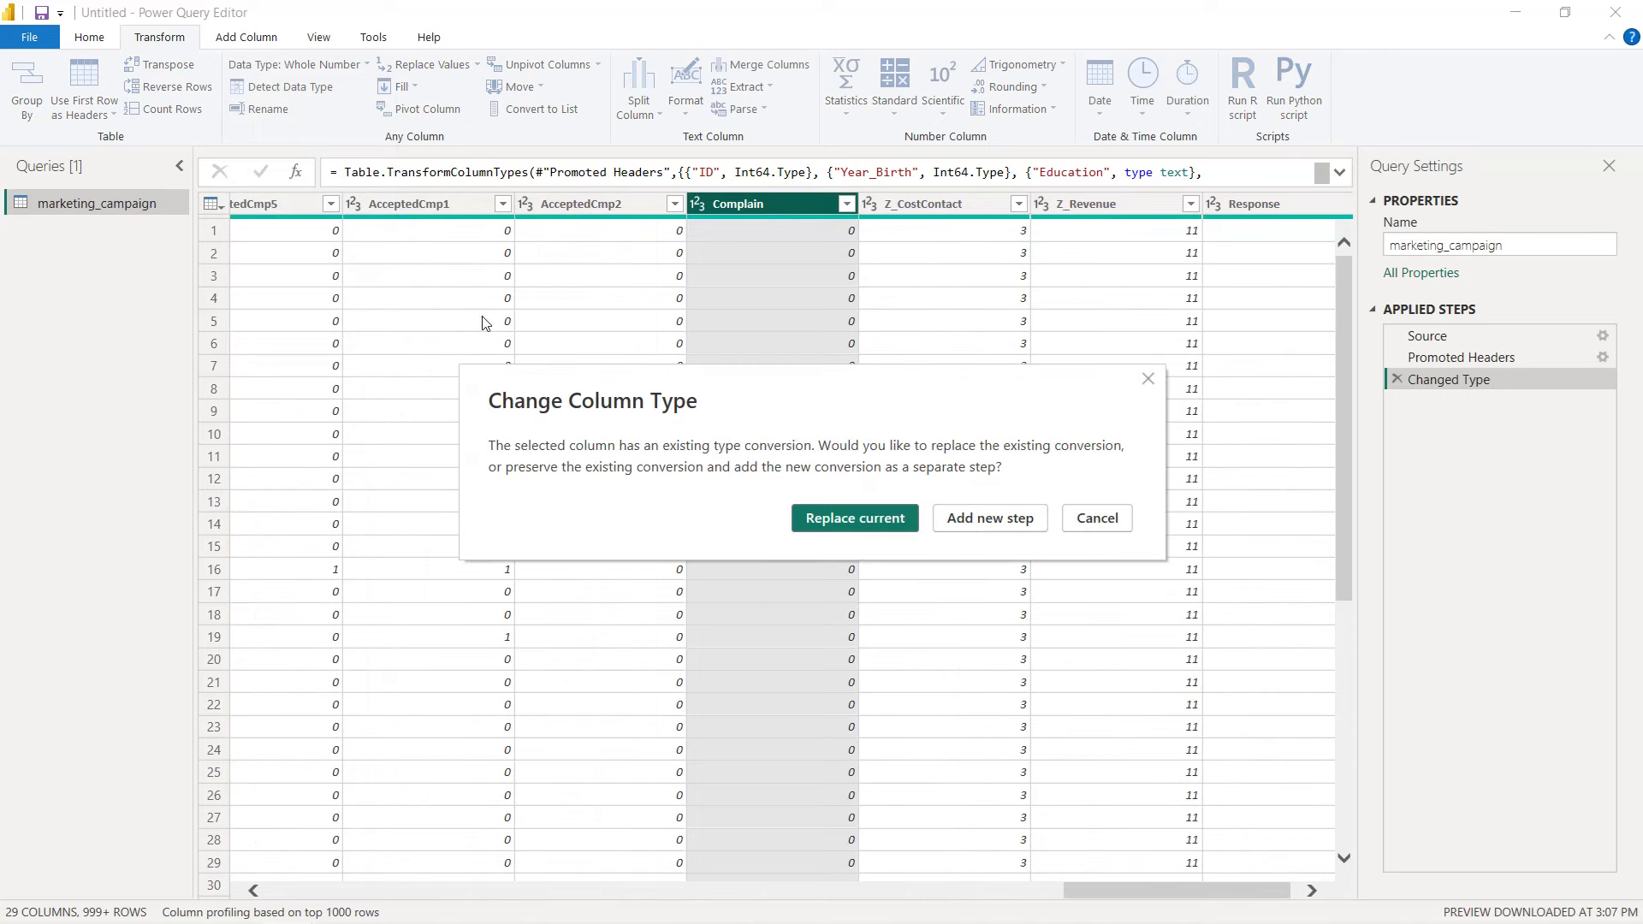
left_click(864, 522)
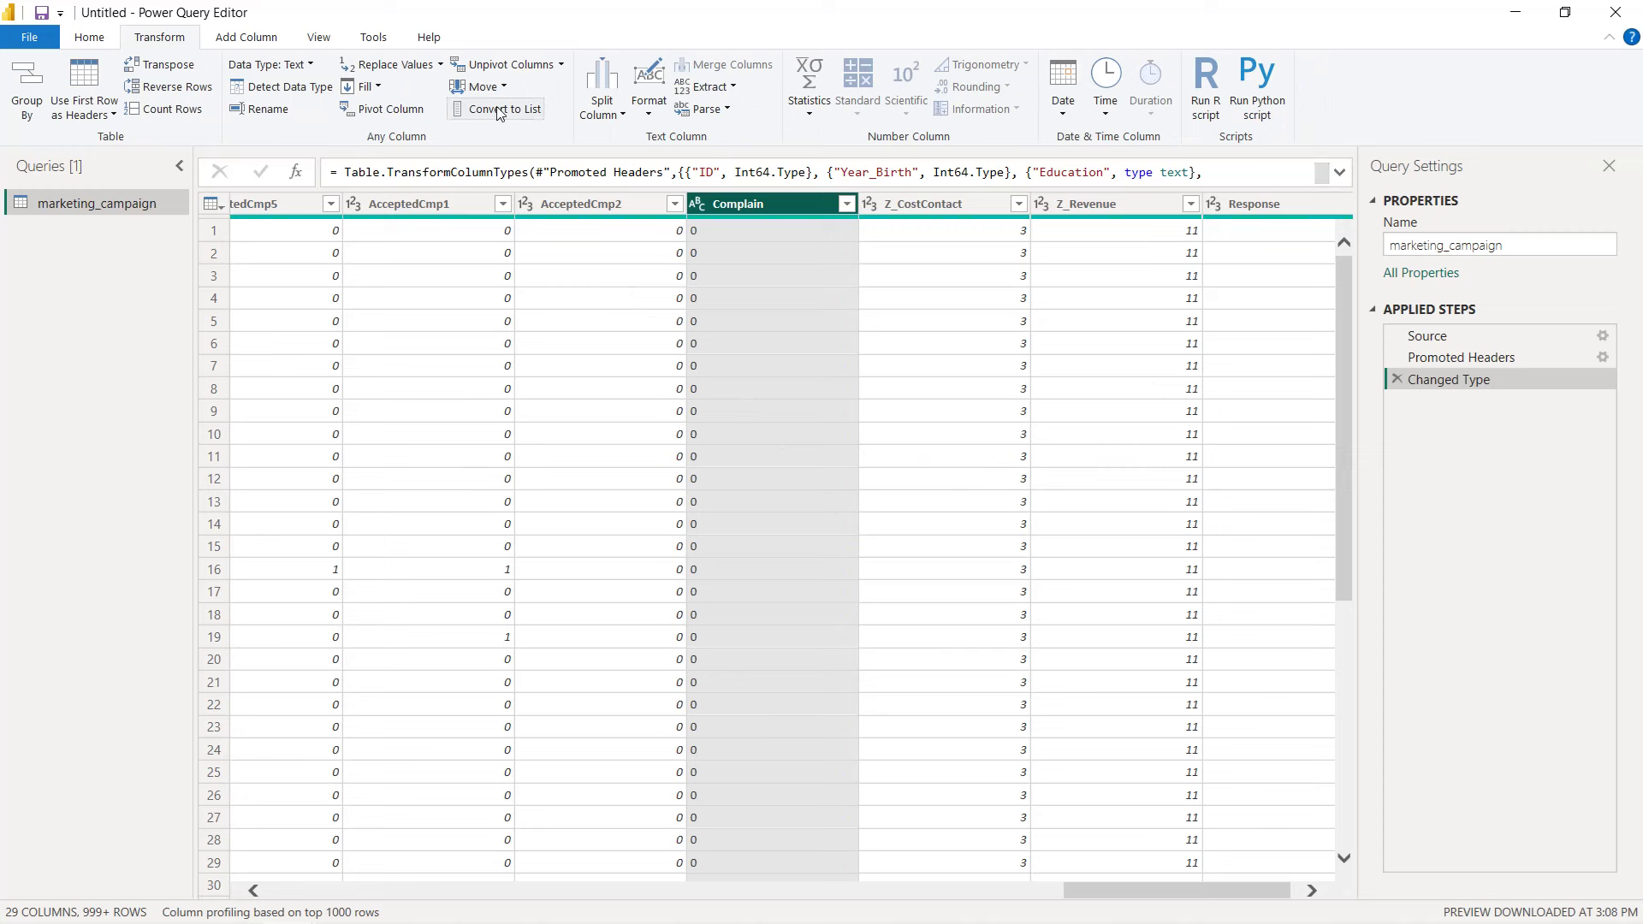
- Replace the value 0 with No in the Complain column
left_click(440, 67)
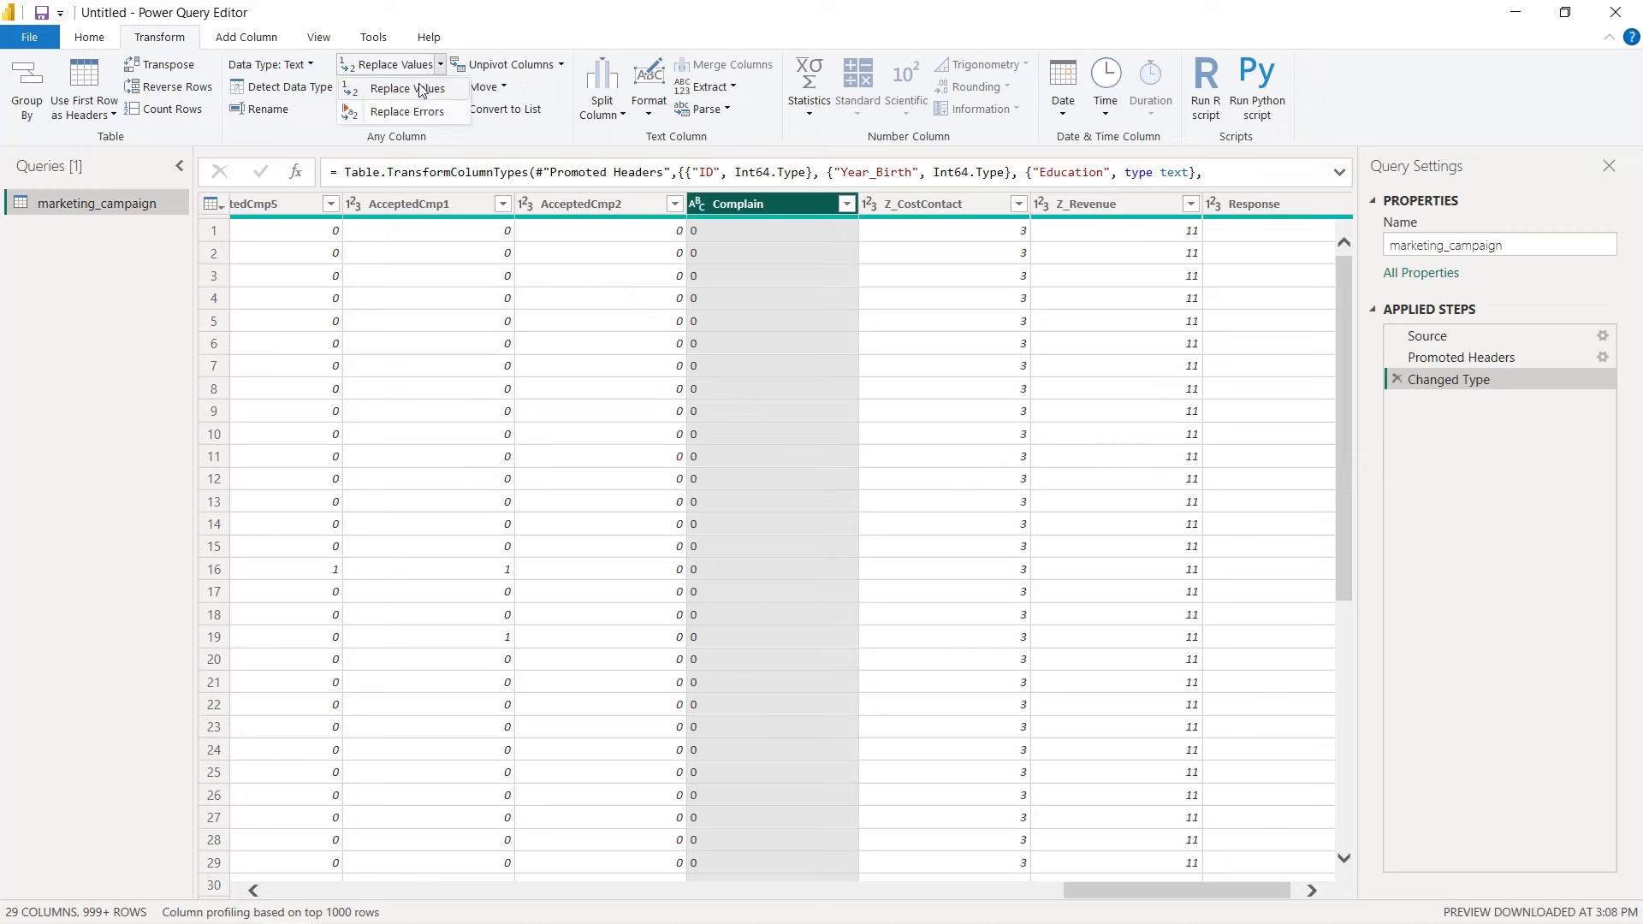
left_click(421, 91)
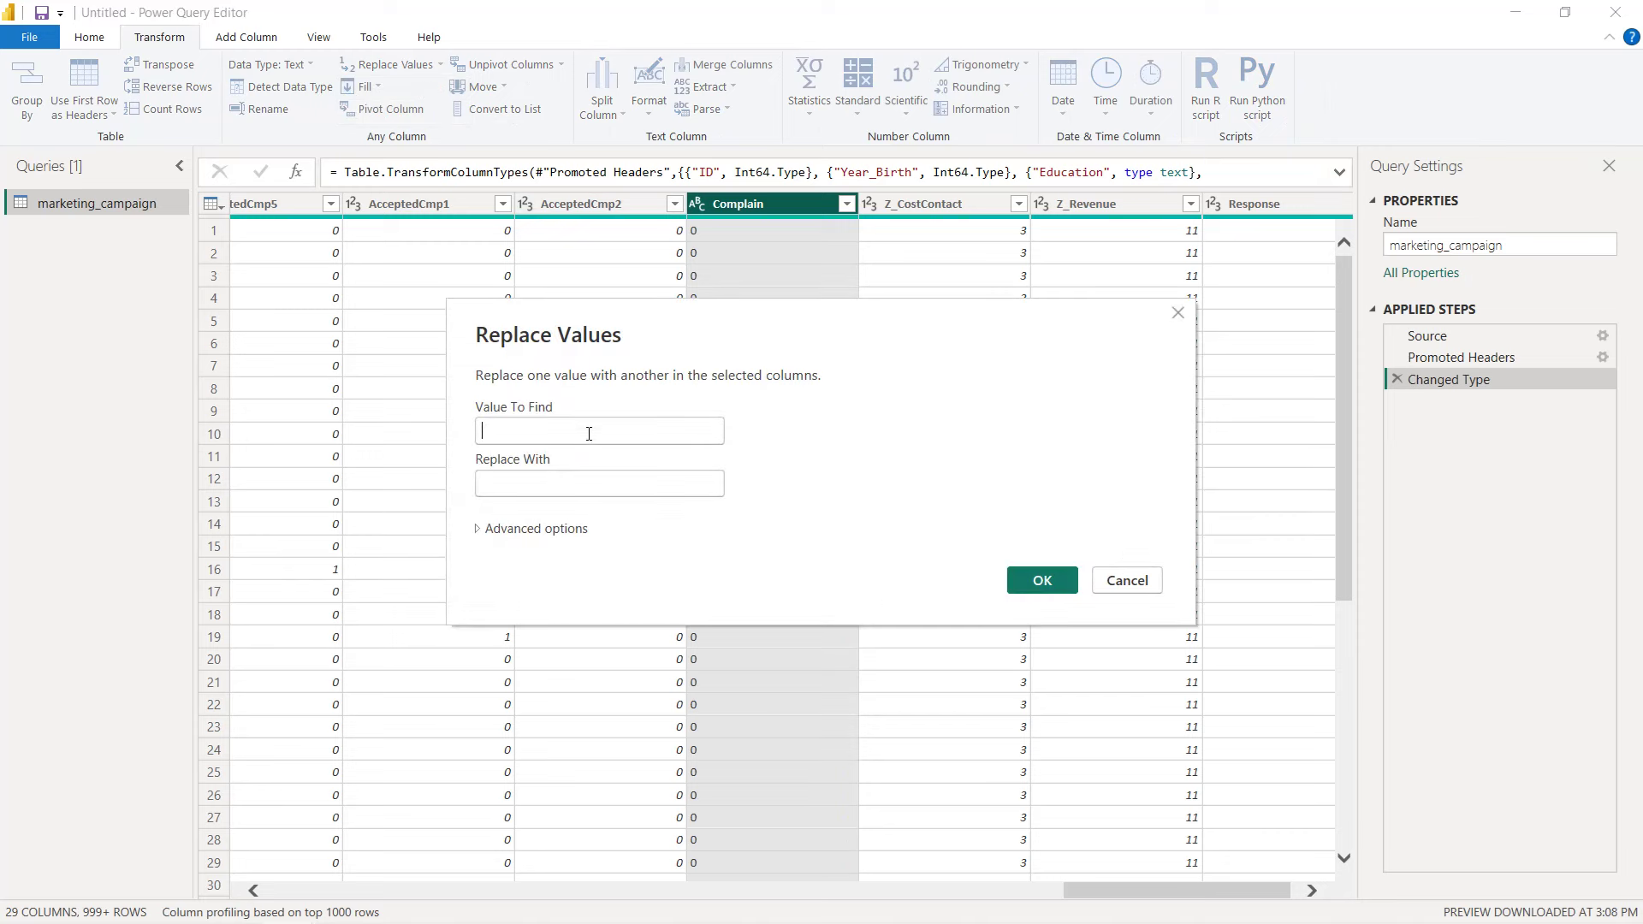
type("0")
left_click(556, 485)
type("No")
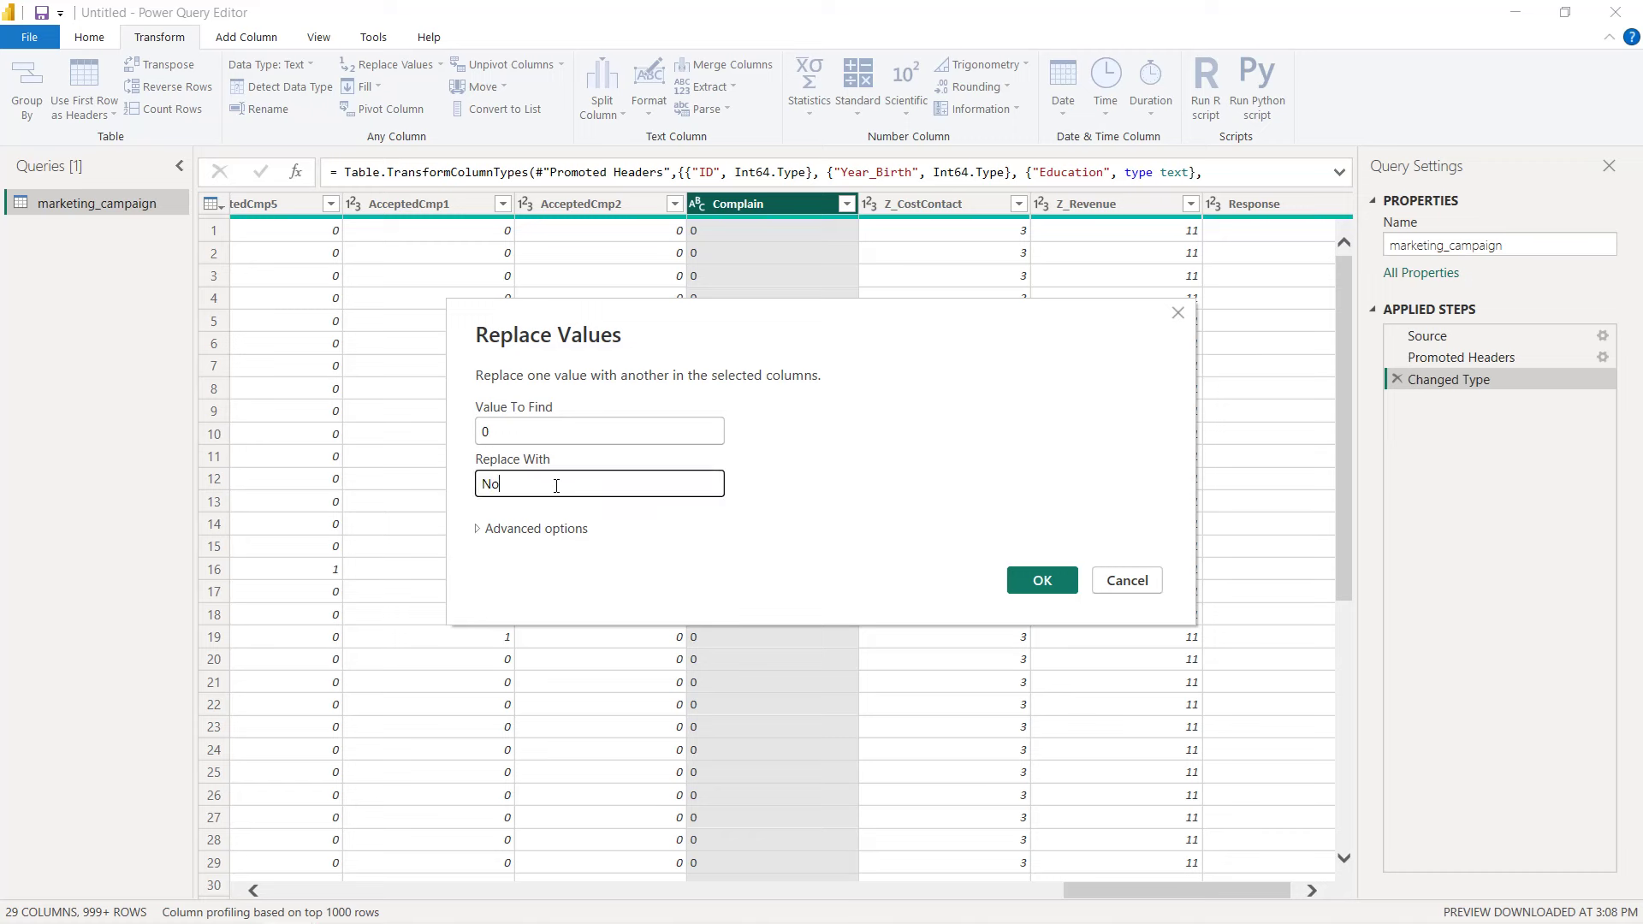
left_click(1049, 587)
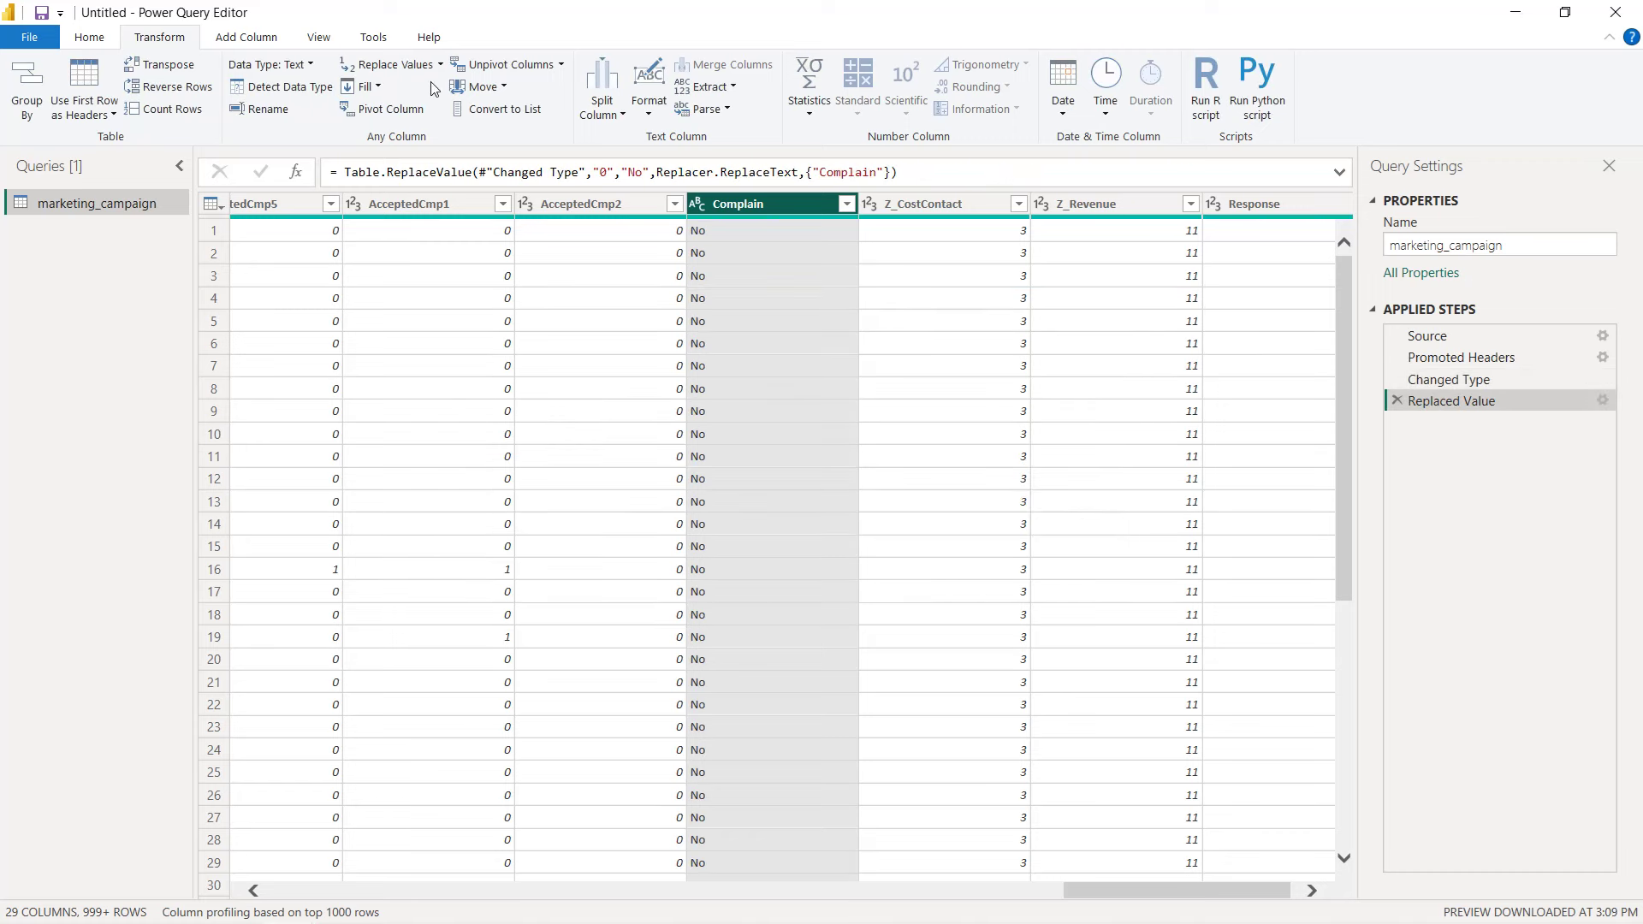
- Replace the value 1 with Yes in the Complain column
left_click(439, 66)
left_click(394, 86)
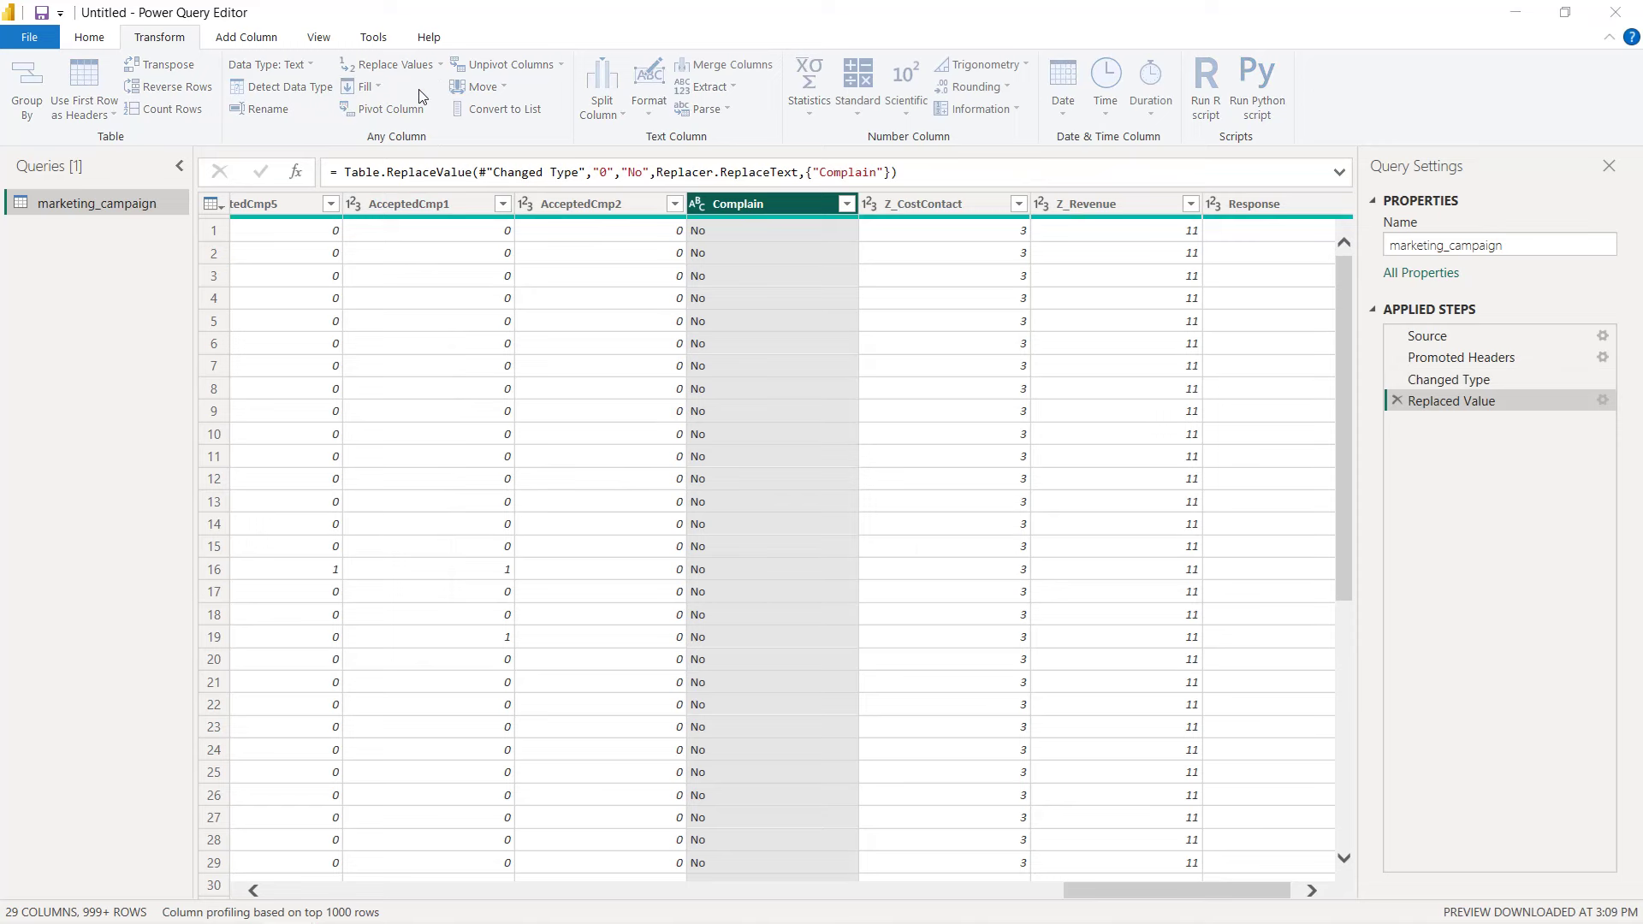
type("1")
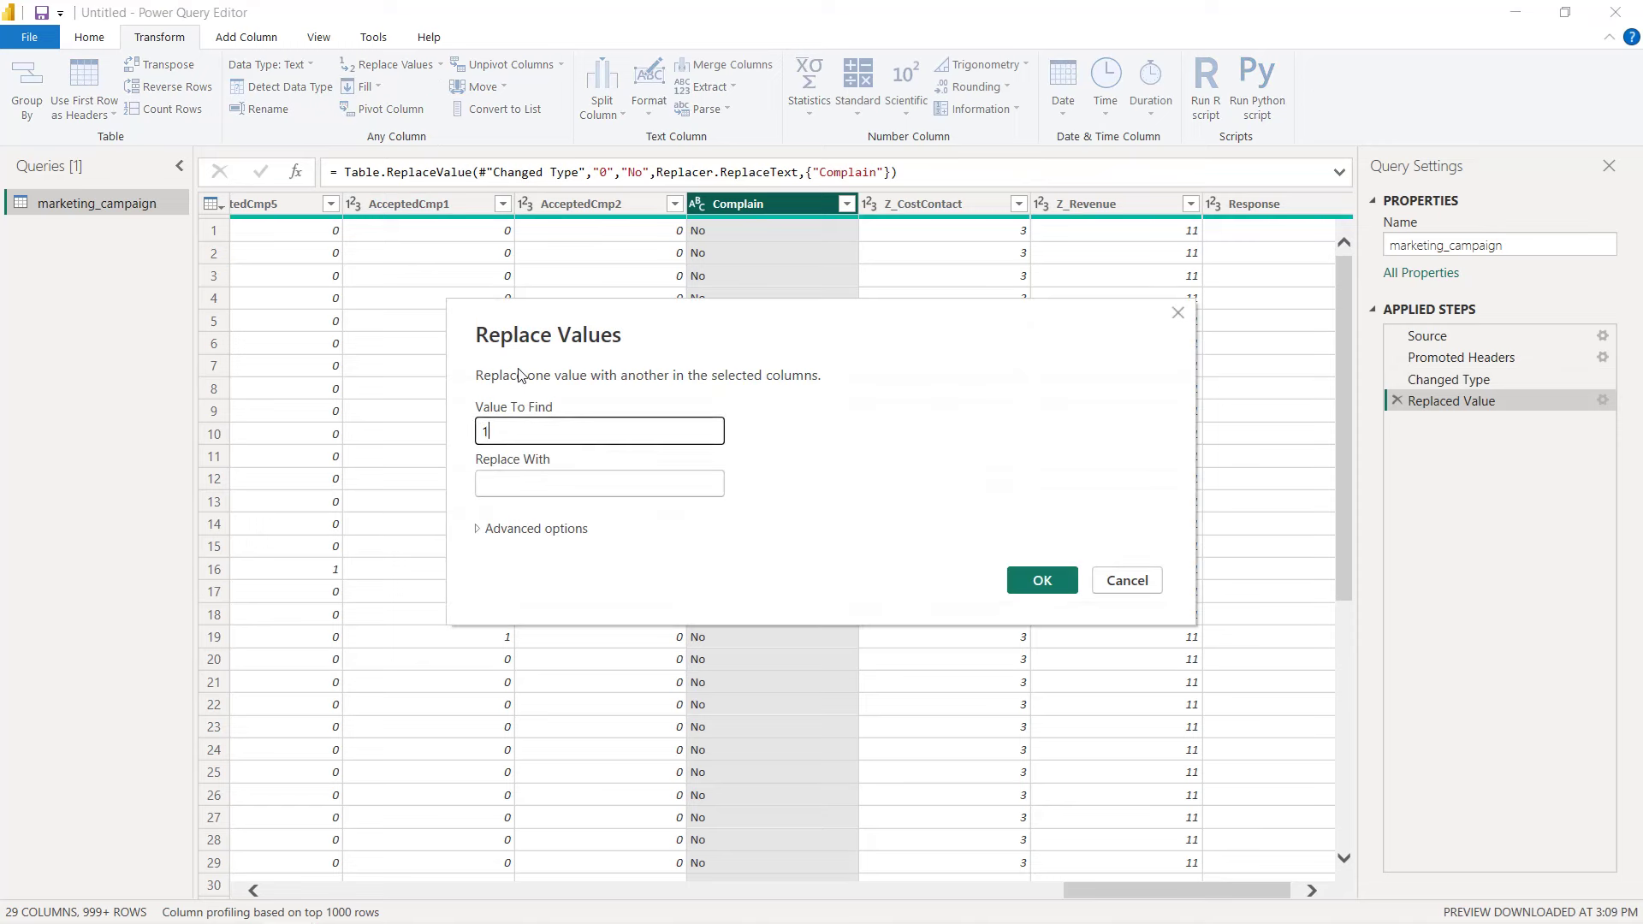
left_click(524, 486)
type("Yes")
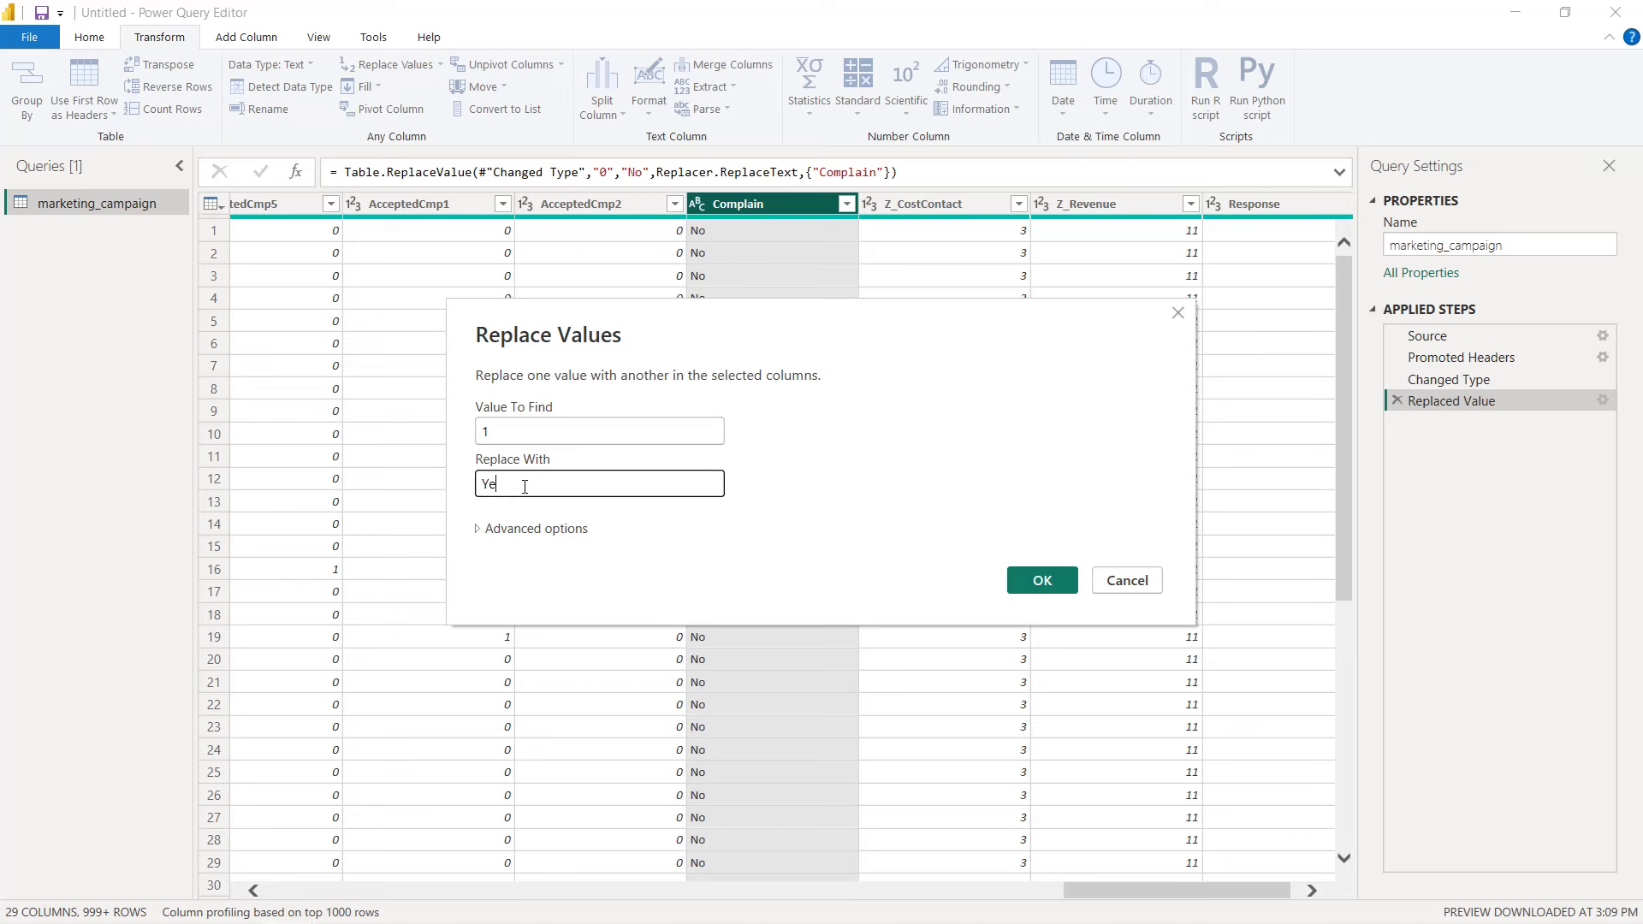
left_click(1017, 584)
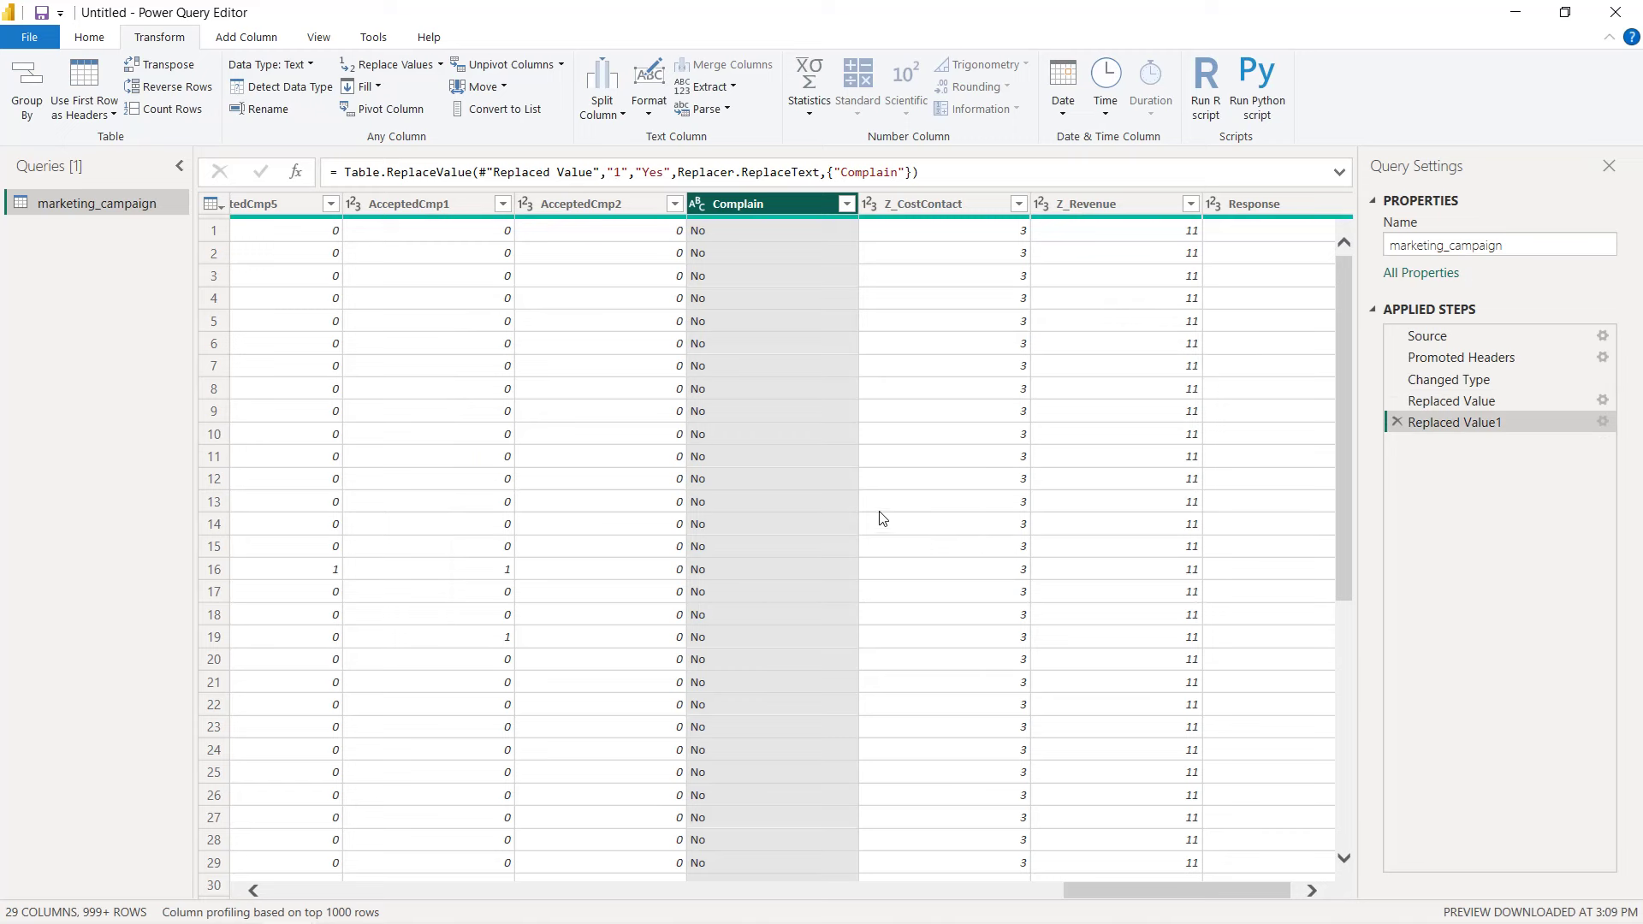
- Save the report as Marketing project with the pending query changes applied, and close Power Query Editor
left_click(42, 15)
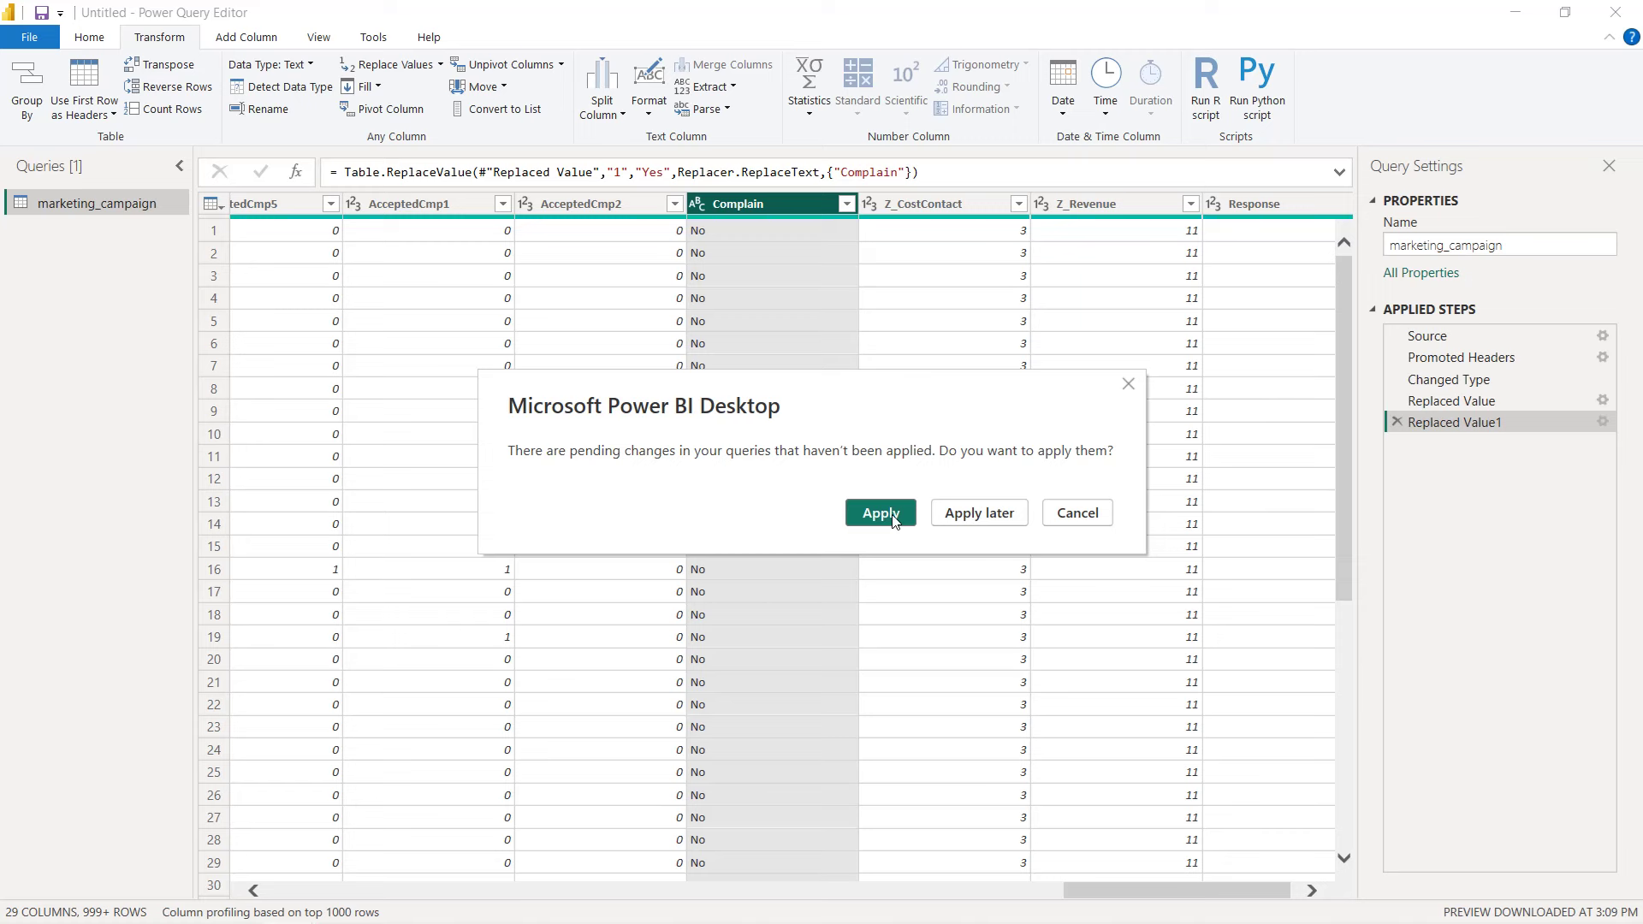
left_click(890, 515)
left_click(1599, 22)
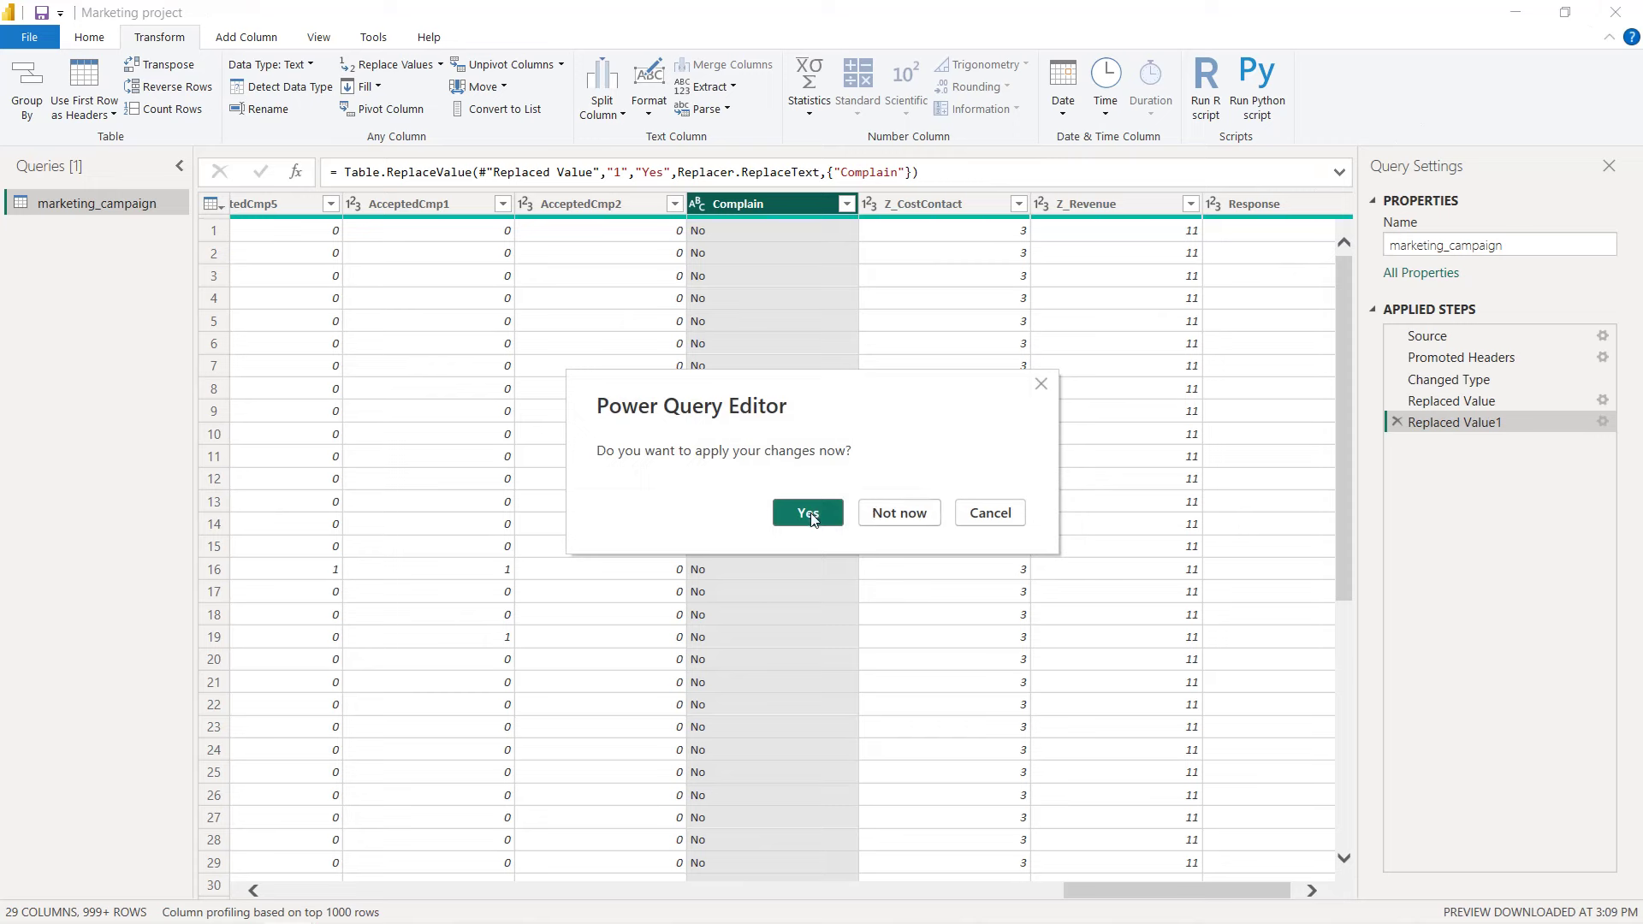
left_click(809, 513)
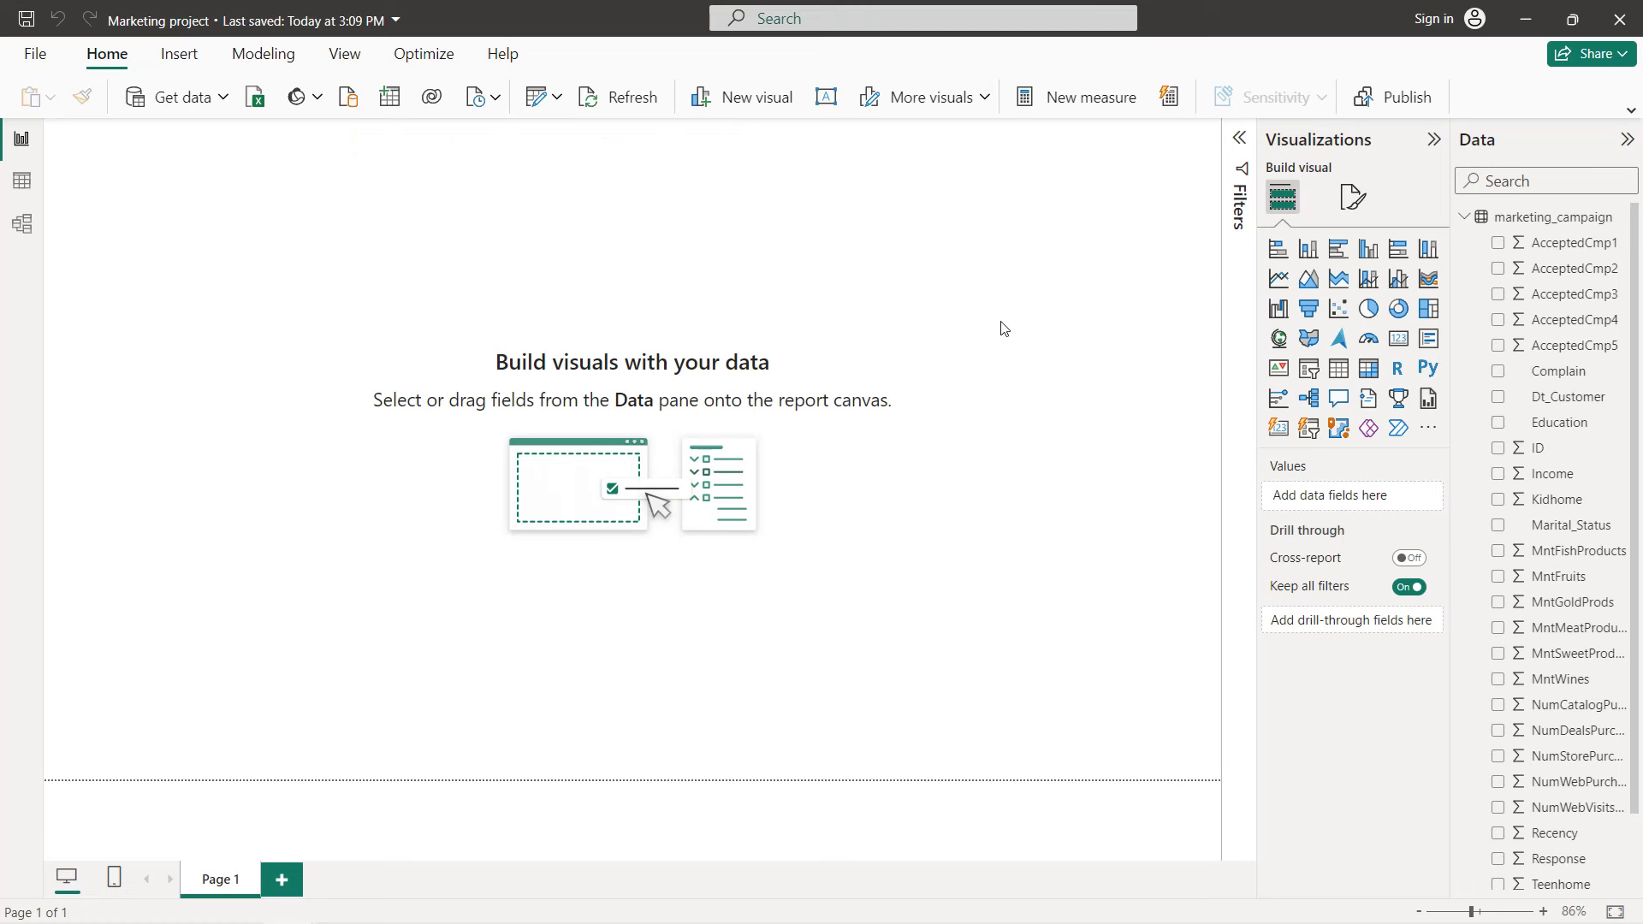
- Set the report page's canvas background to colour #1F2630 with 0% transparency
left_click(1352, 198)
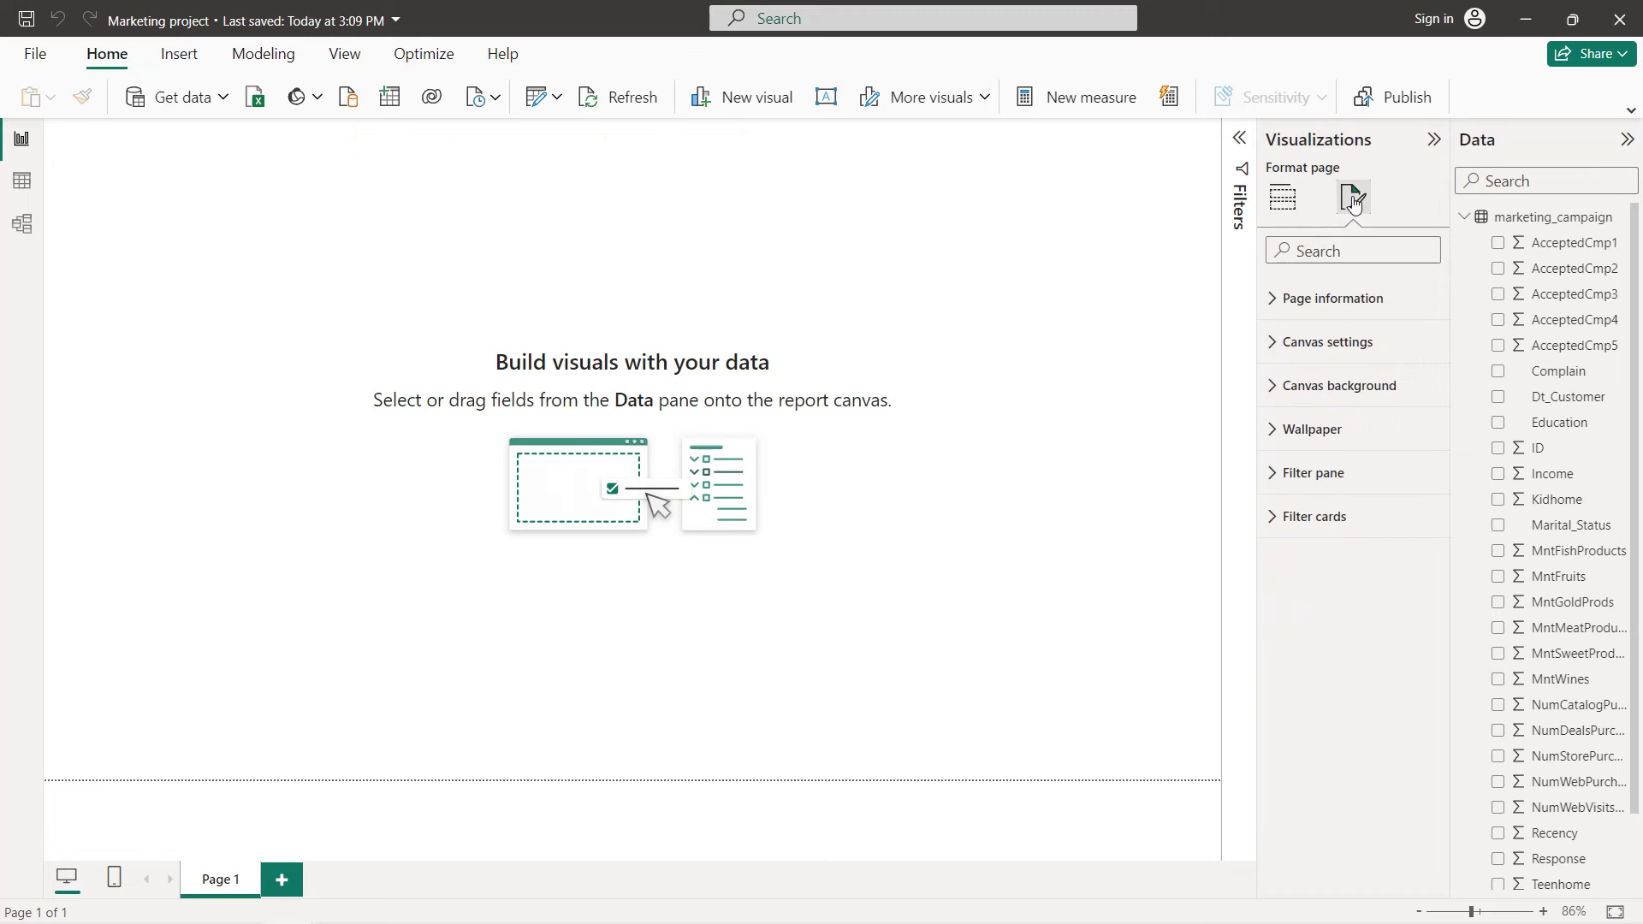
left_click(1348, 382)
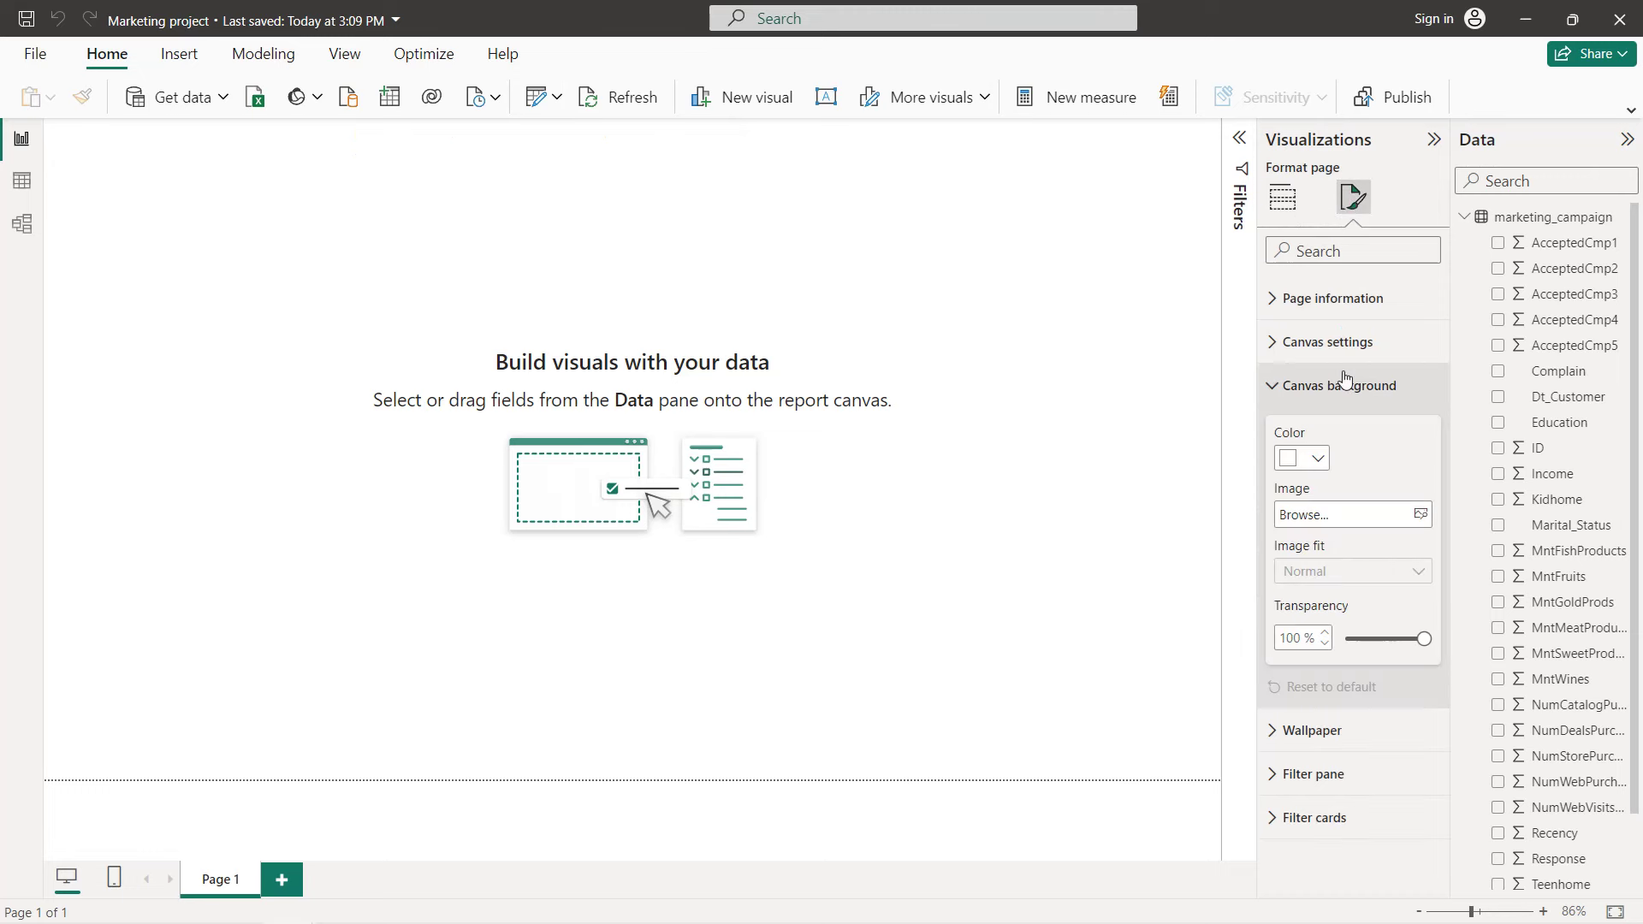
left_click(1322, 458)
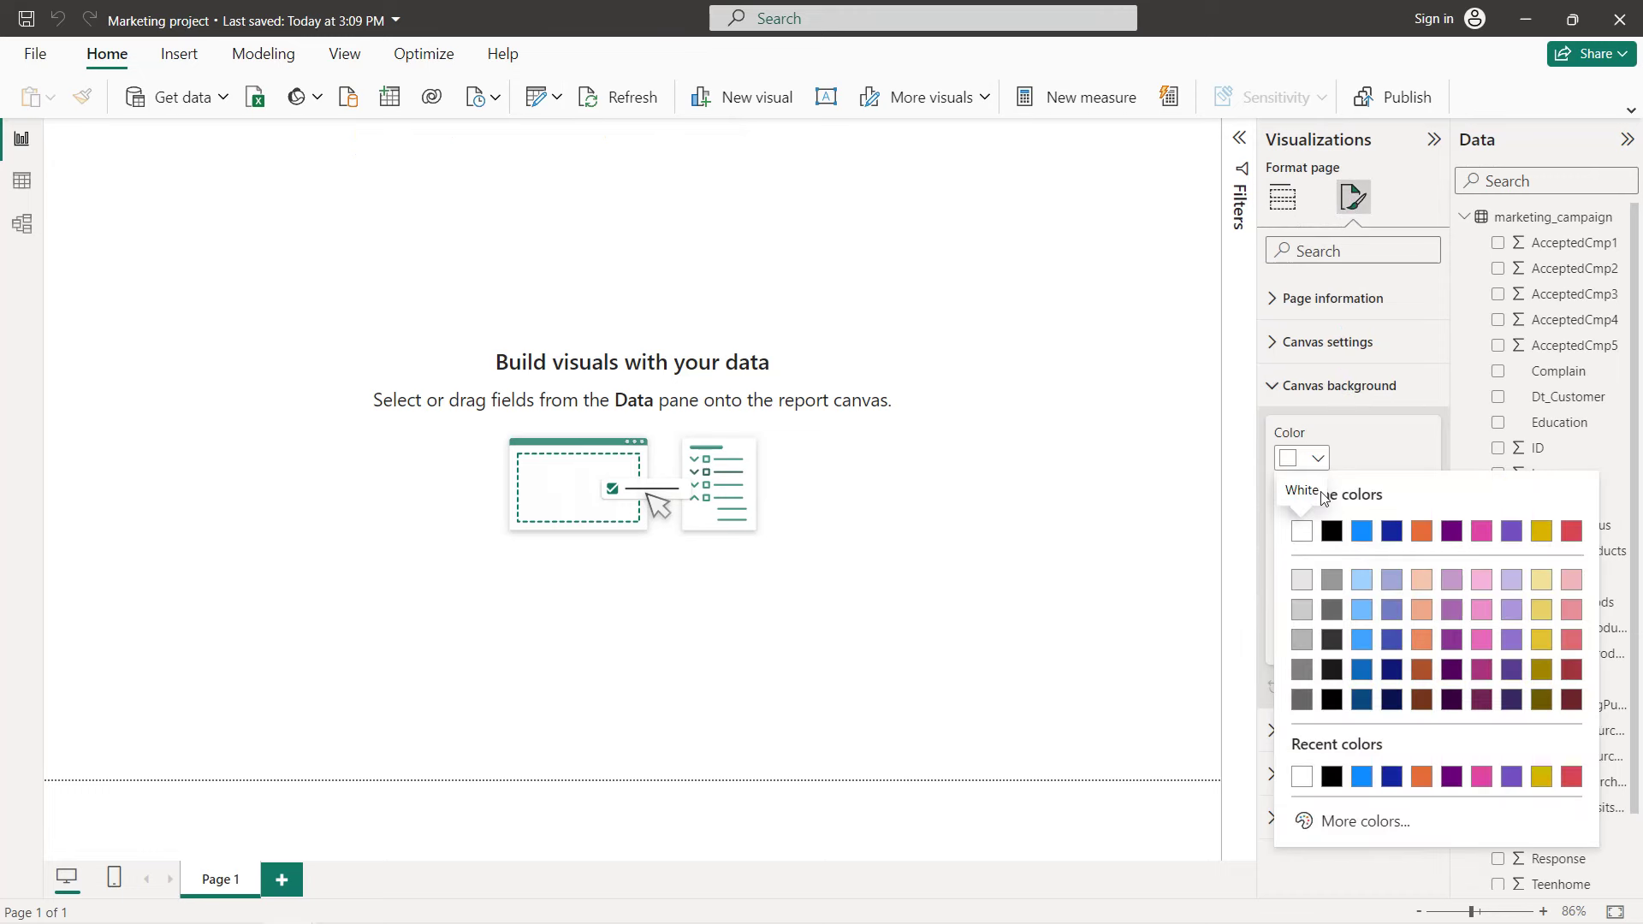
left_click(1344, 819)
left_click(1360, 795)
key("BackSpace")
key("BackSpace")
key("BackSpace")
type("1f")
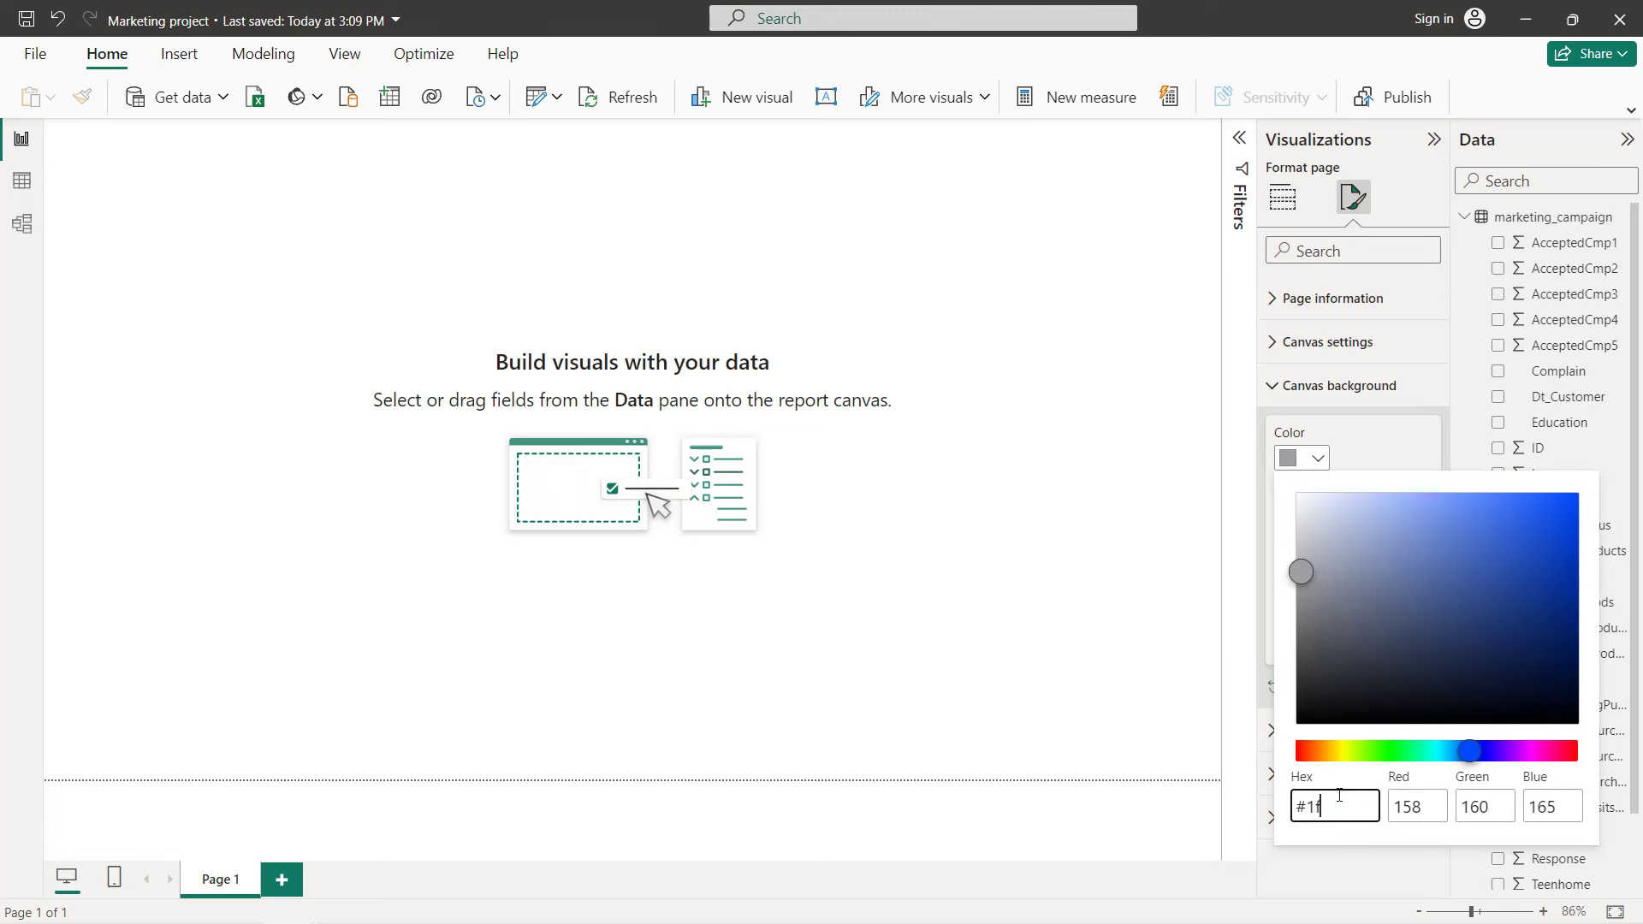
type("2628")
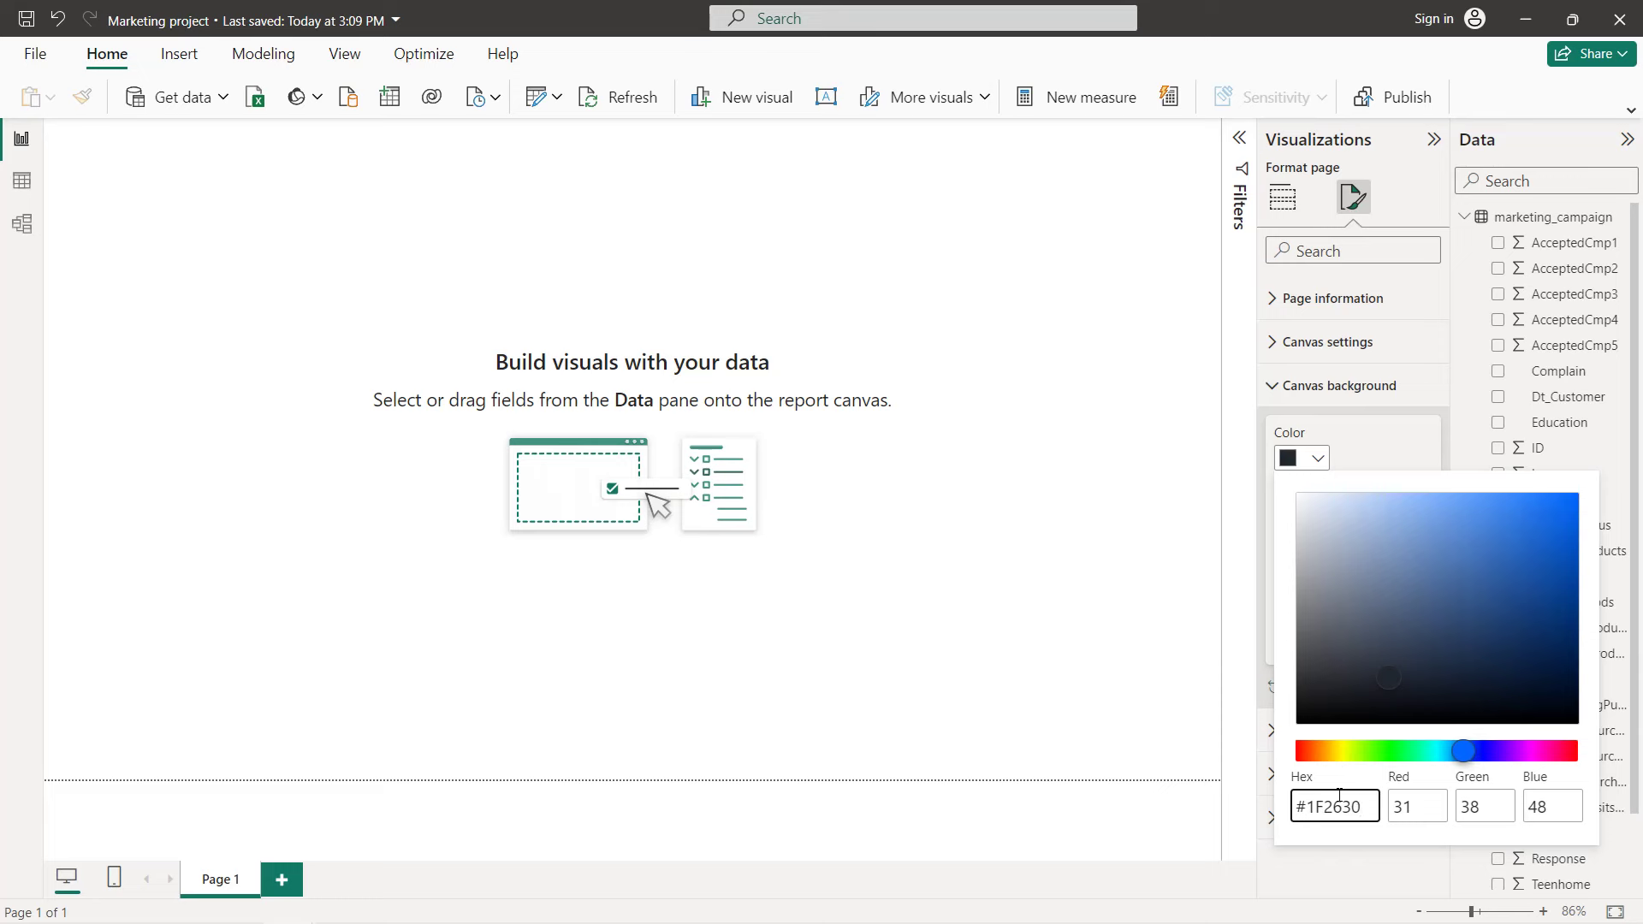
left_click(1386, 434)
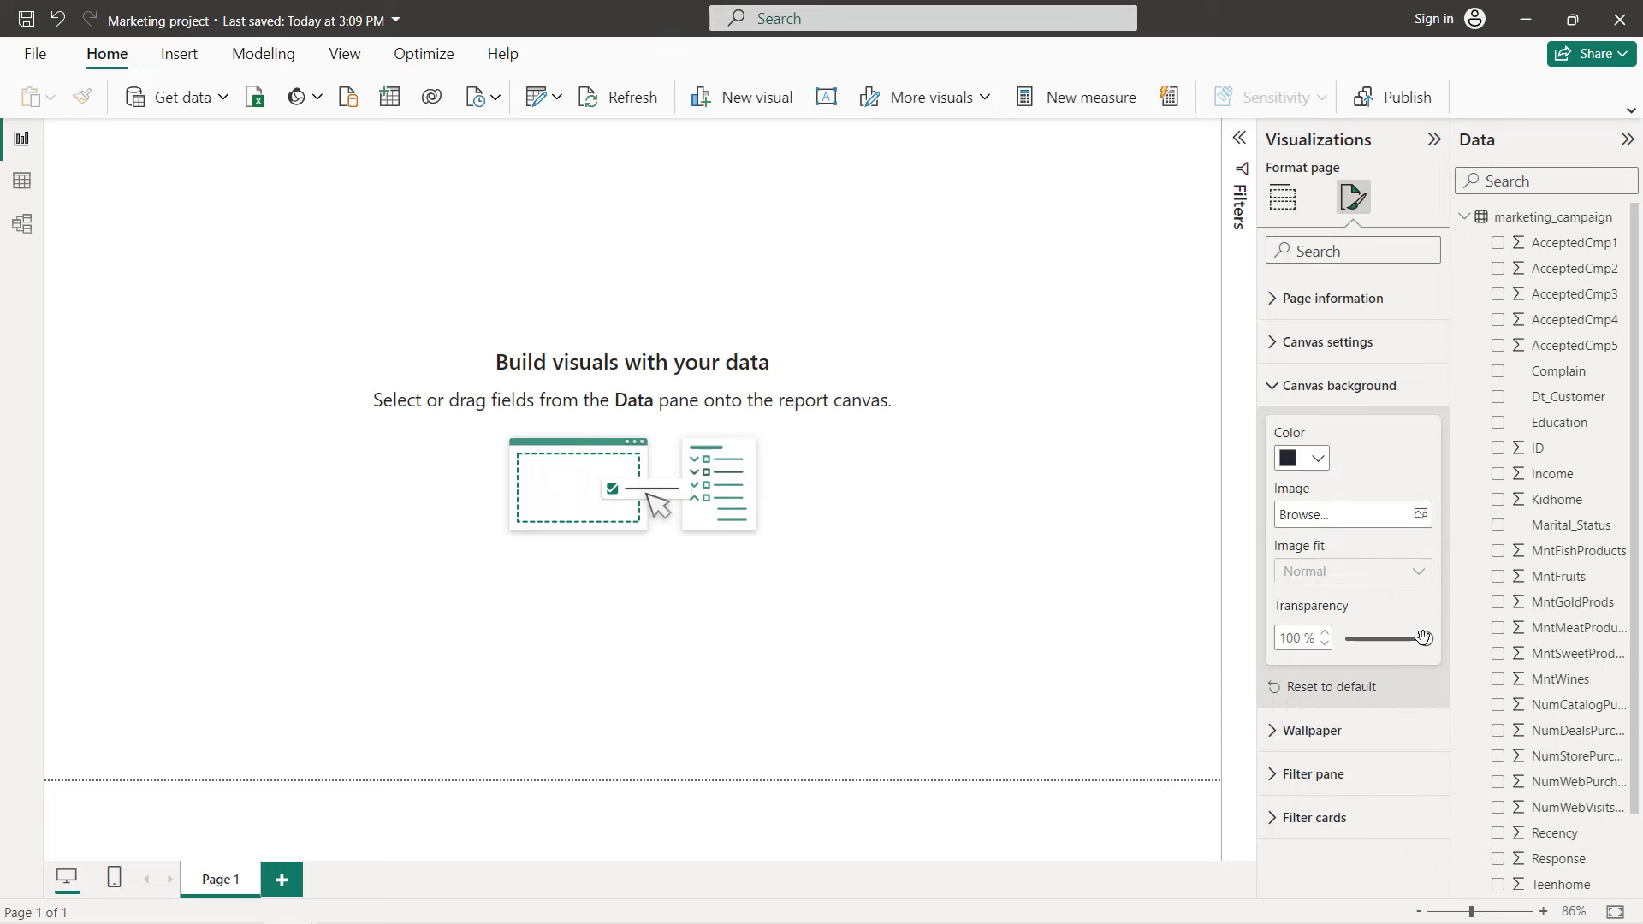
left_click_drag(1425, 640, 1345, 640)
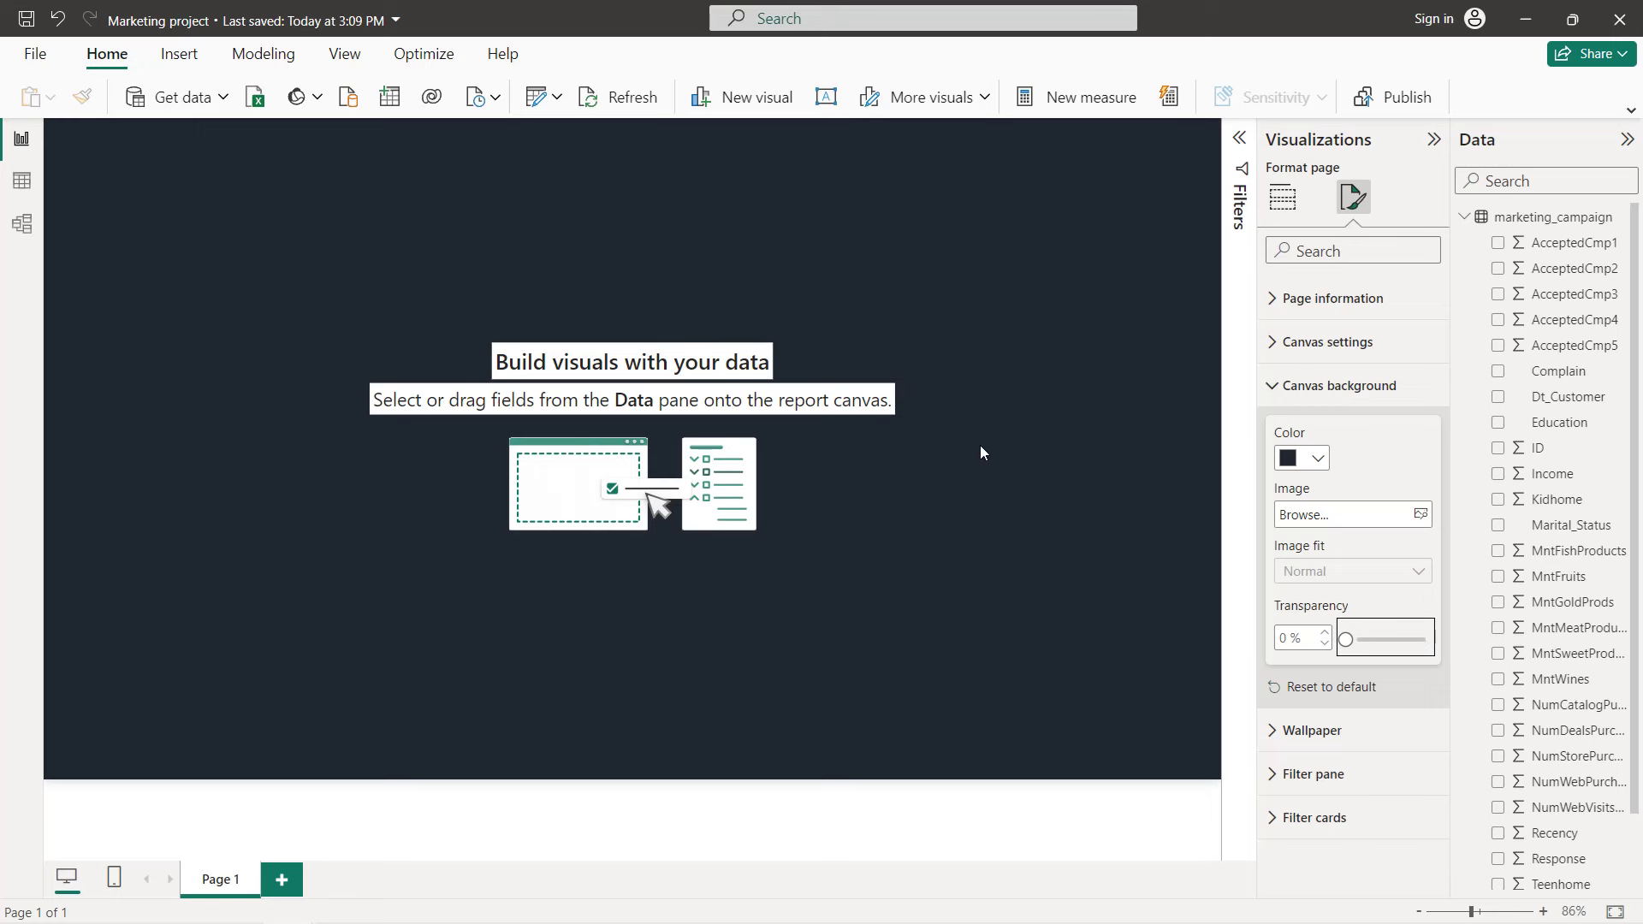
- Insert a clustered bar chart of average Income by Education, widen it, and collapse the Filters pane
left_click(1271, 205)
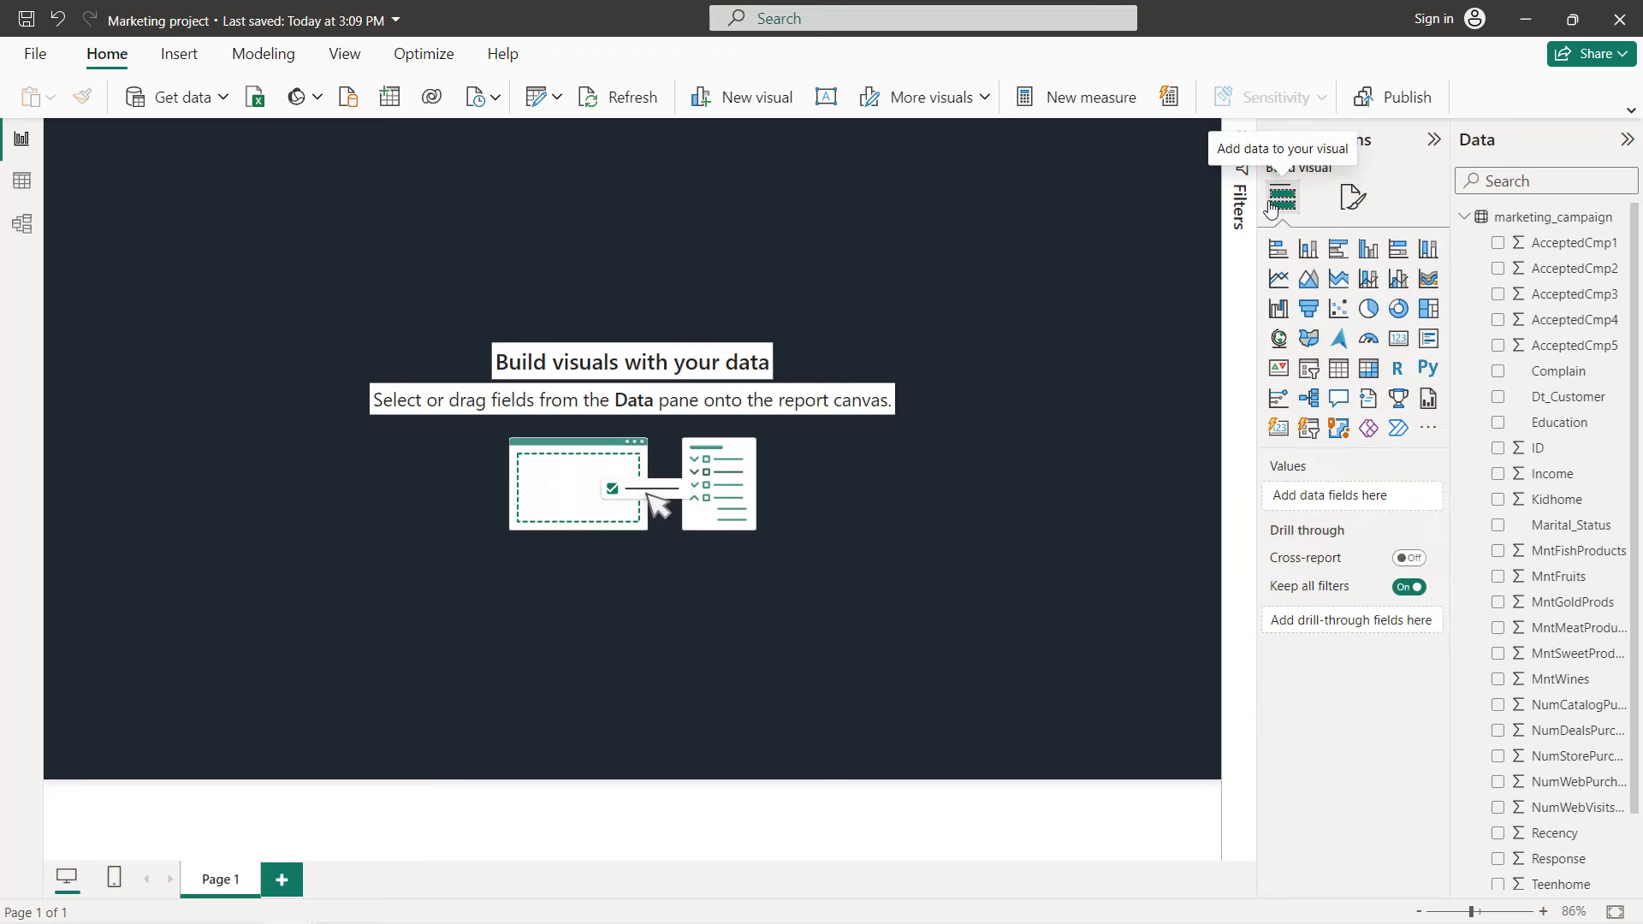
left_click(1339, 252)
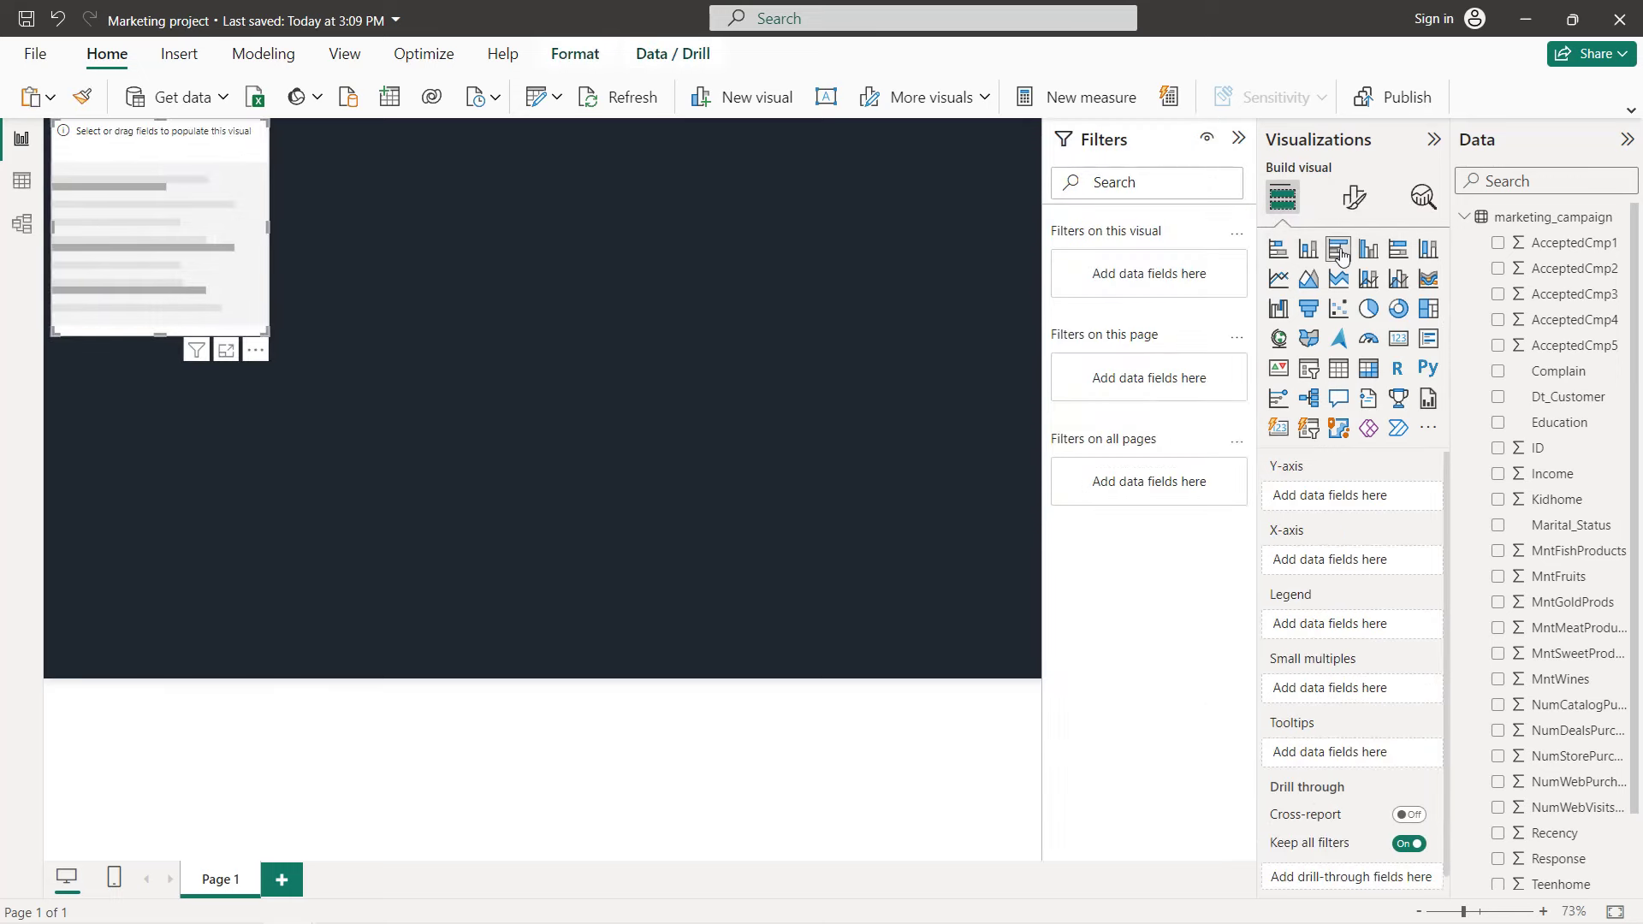
left_click(1497, 423)
left_click(1498, 473)
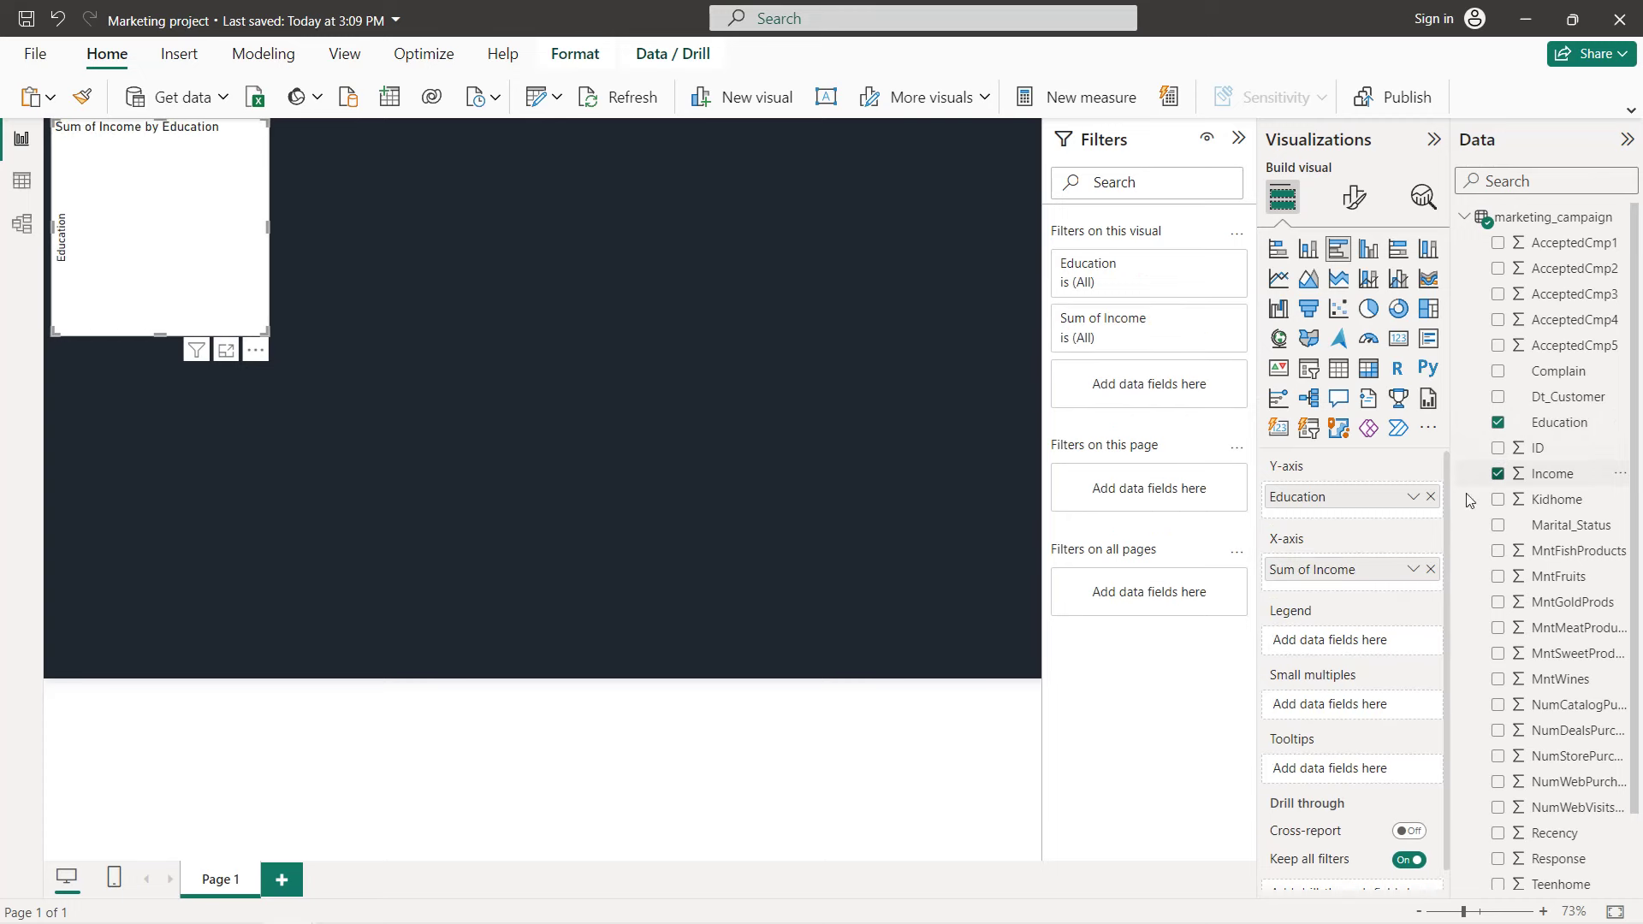
left_click(1413, 569)
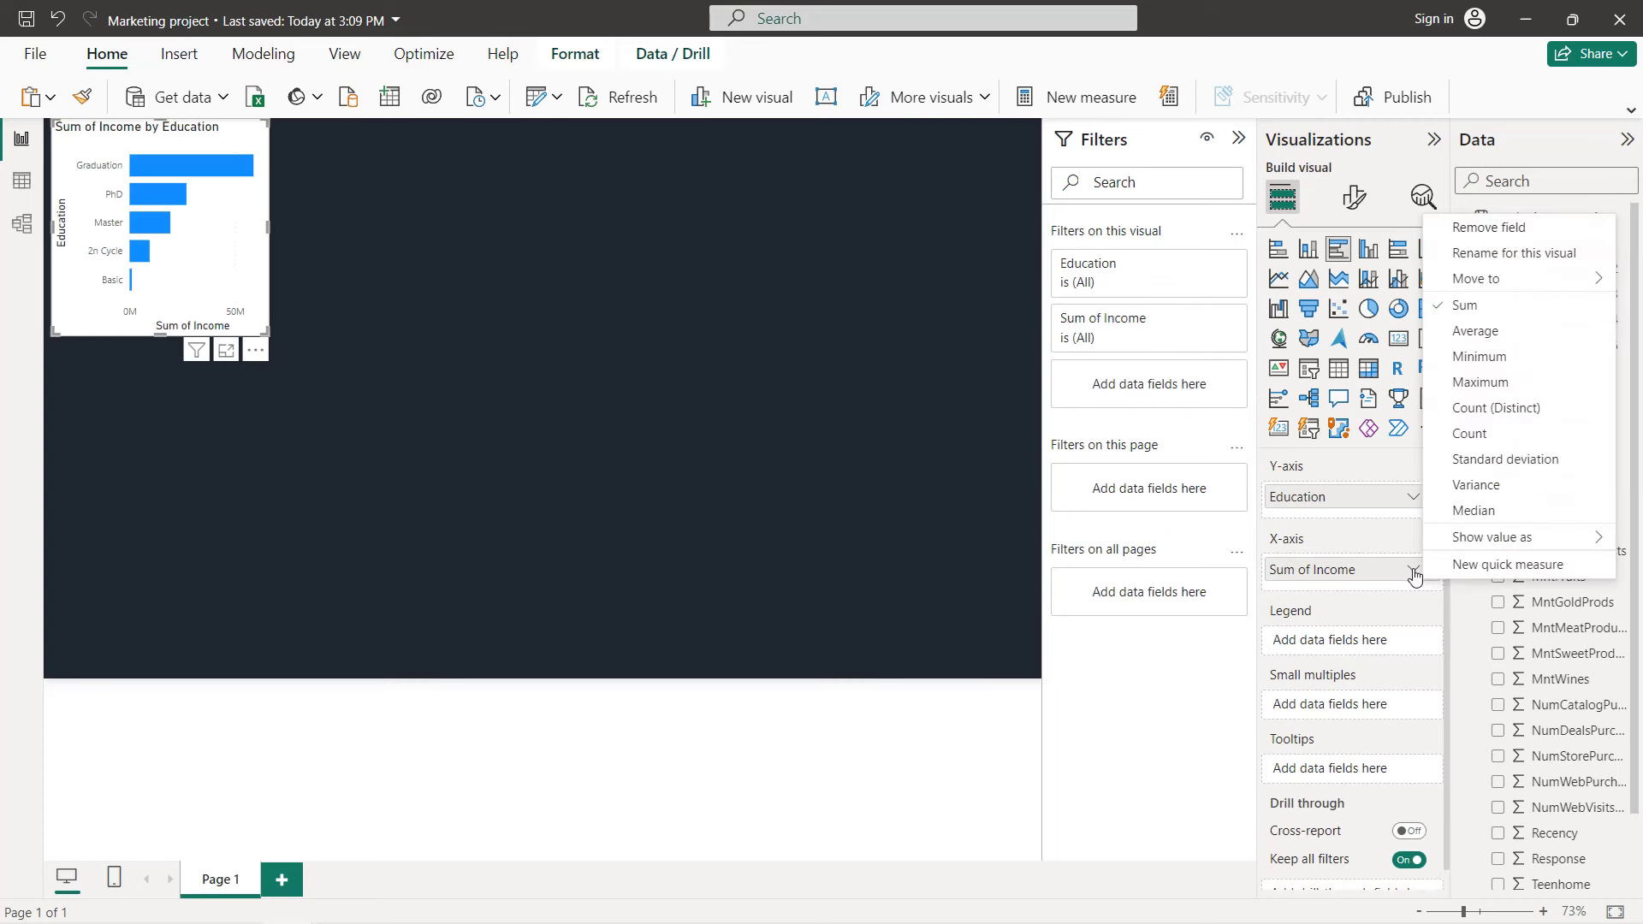
left_click(1475, 331)
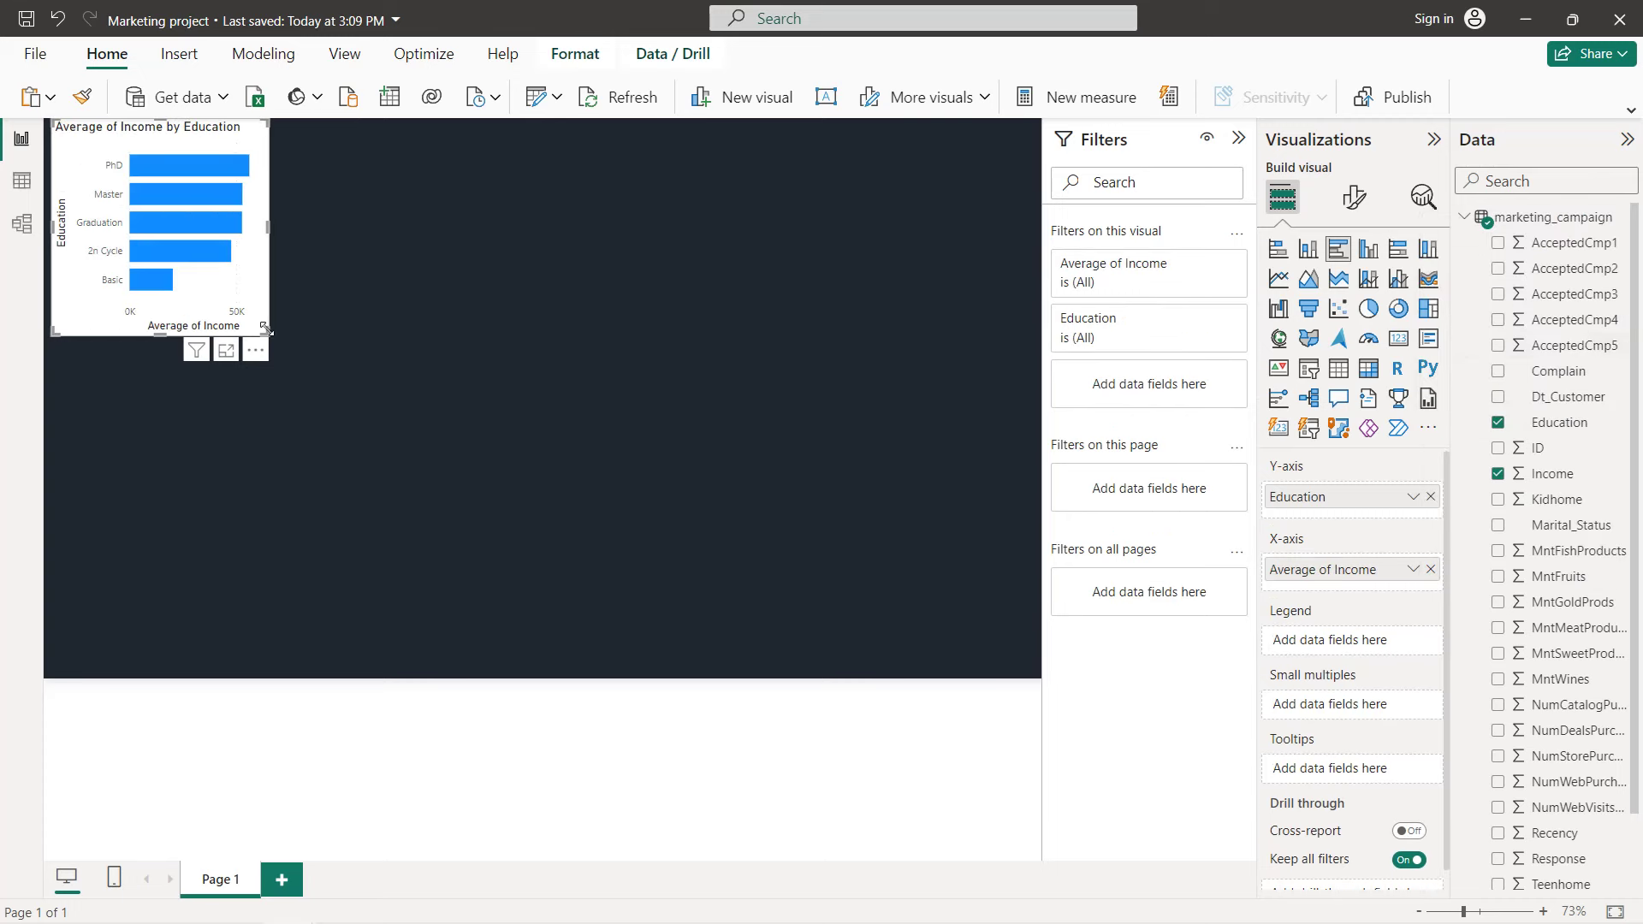
left_click_drag(264, 328, 437, 329)
left_click(1238, 139)
- Set the bar chart's background to the recent dark colour #1F2630, matching the canvas
left_click(1356, 205)
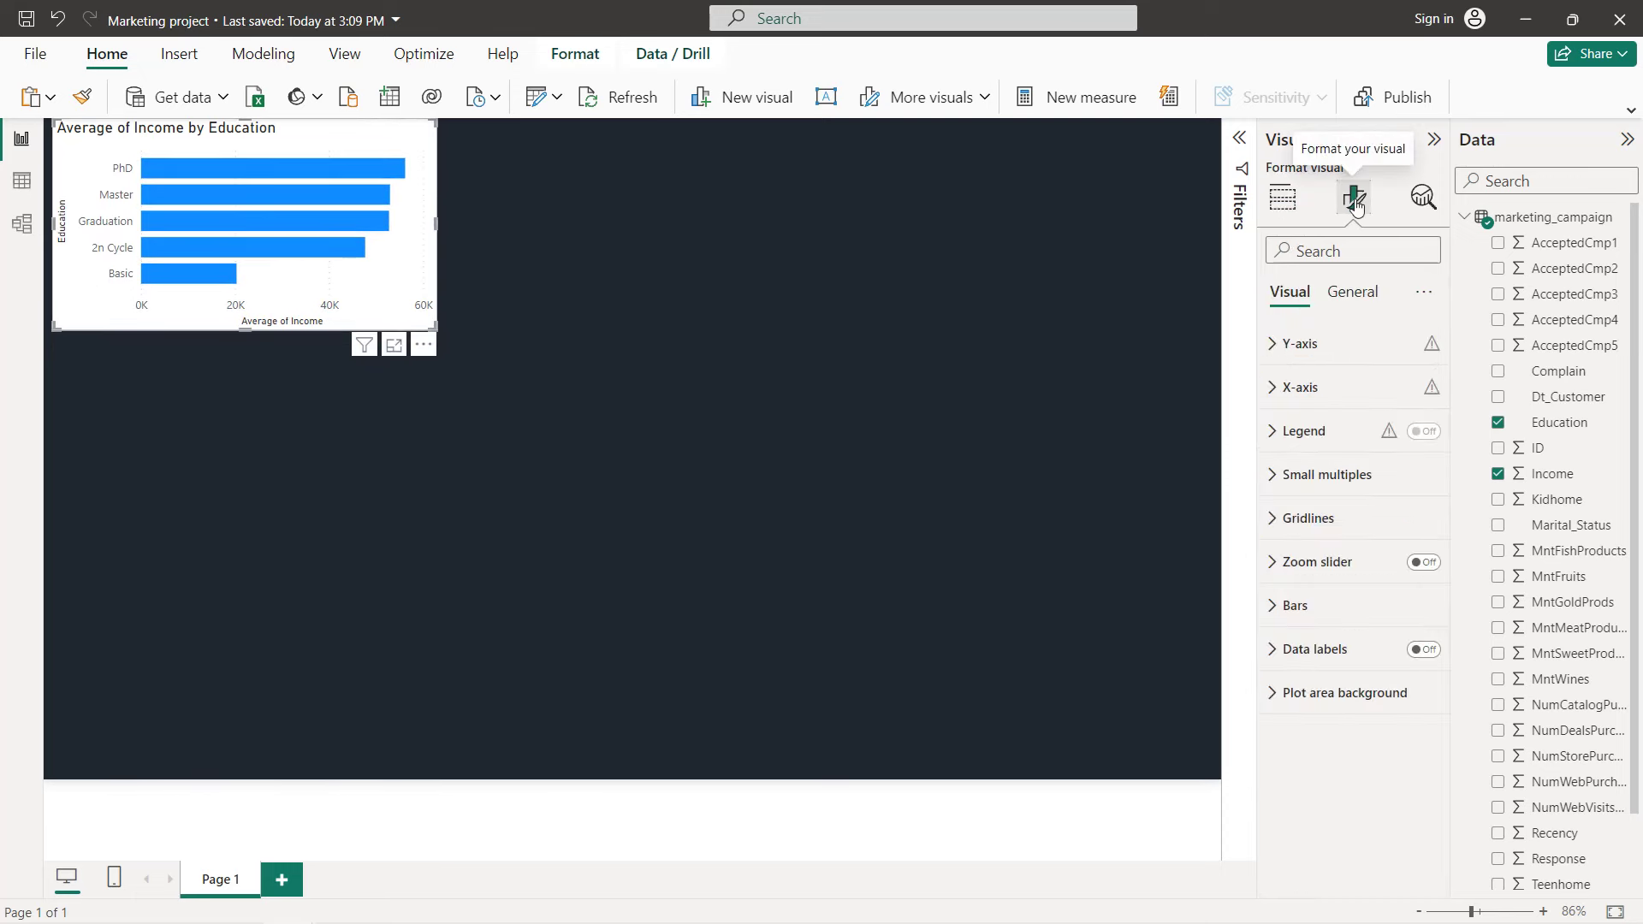
left_click(1352, 292)
left_click(1332, 425)
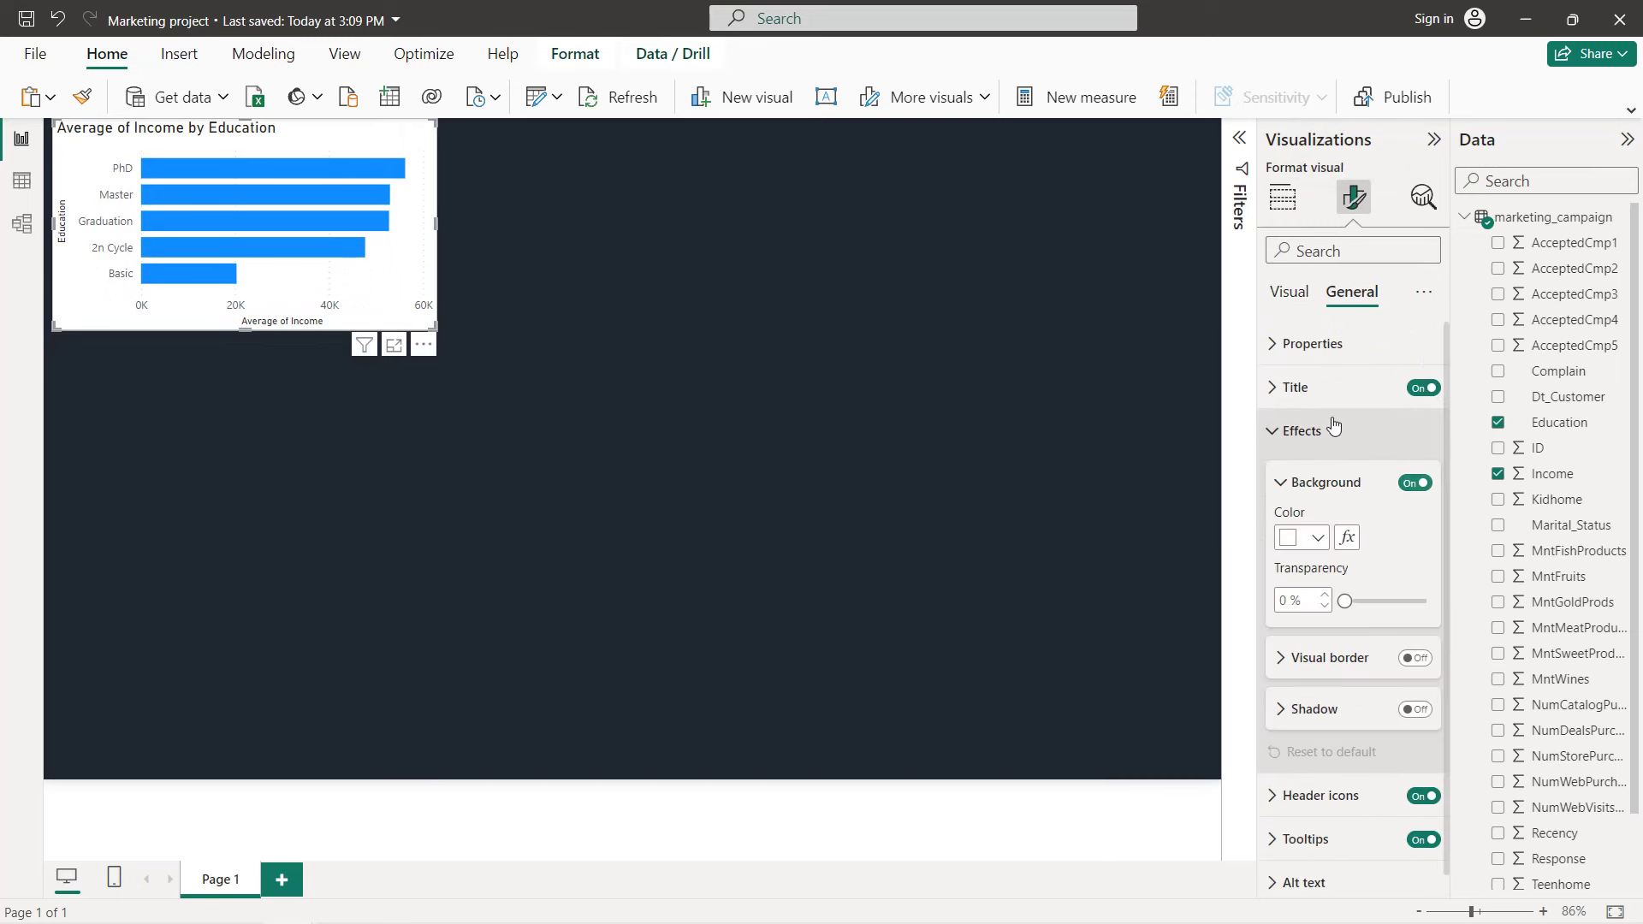
left_click(1324, 539)
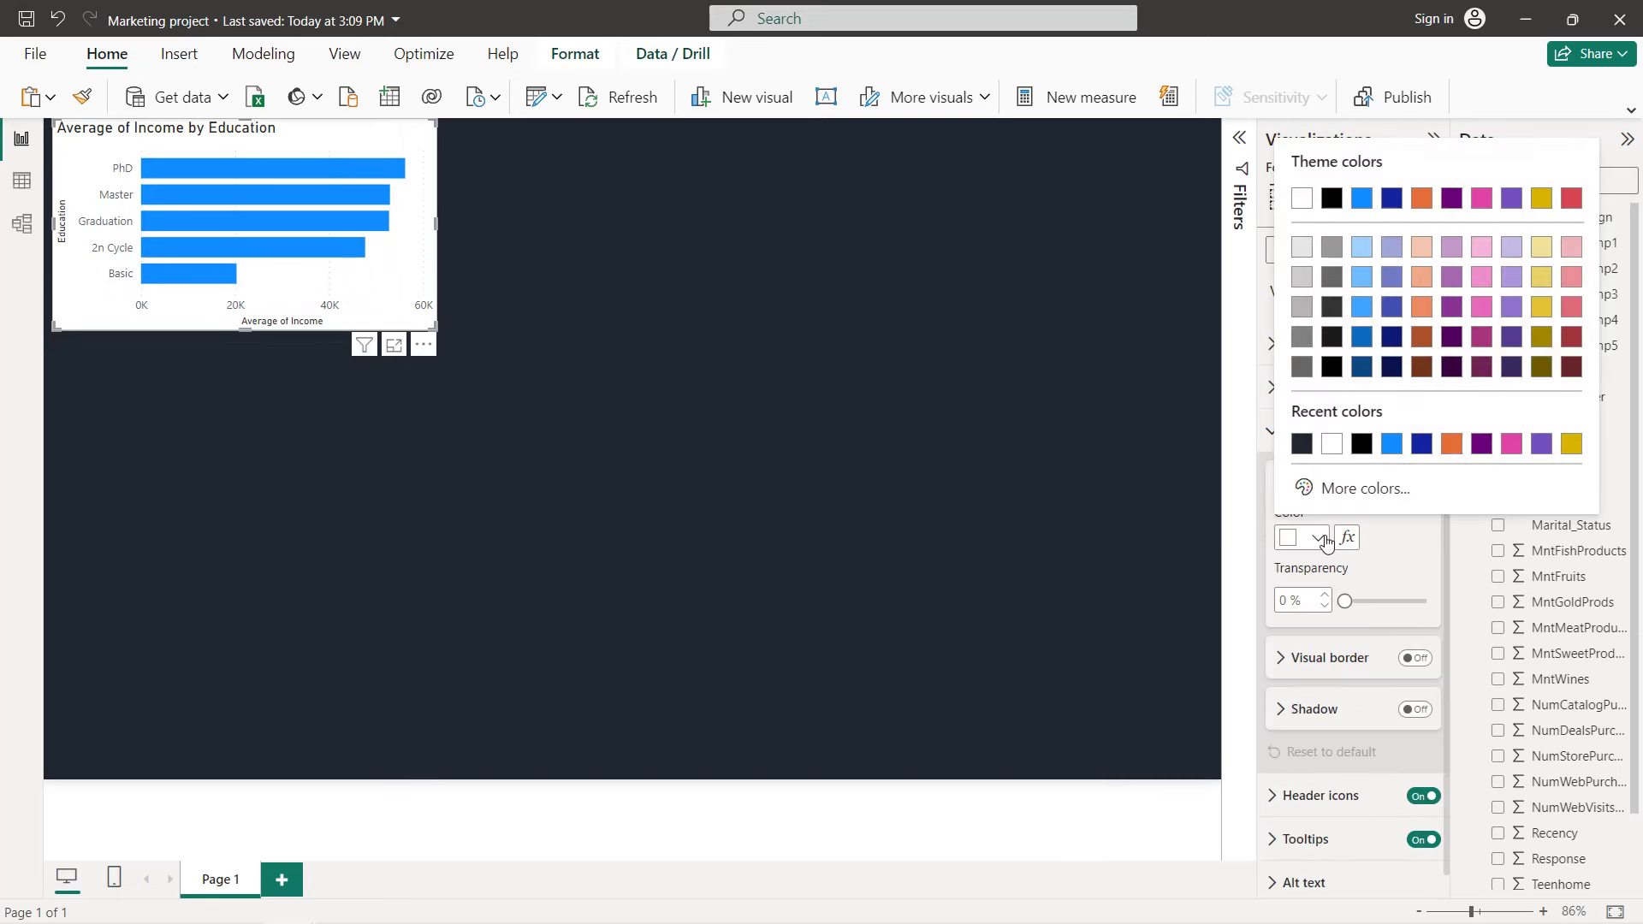
left_click(1301, 444)
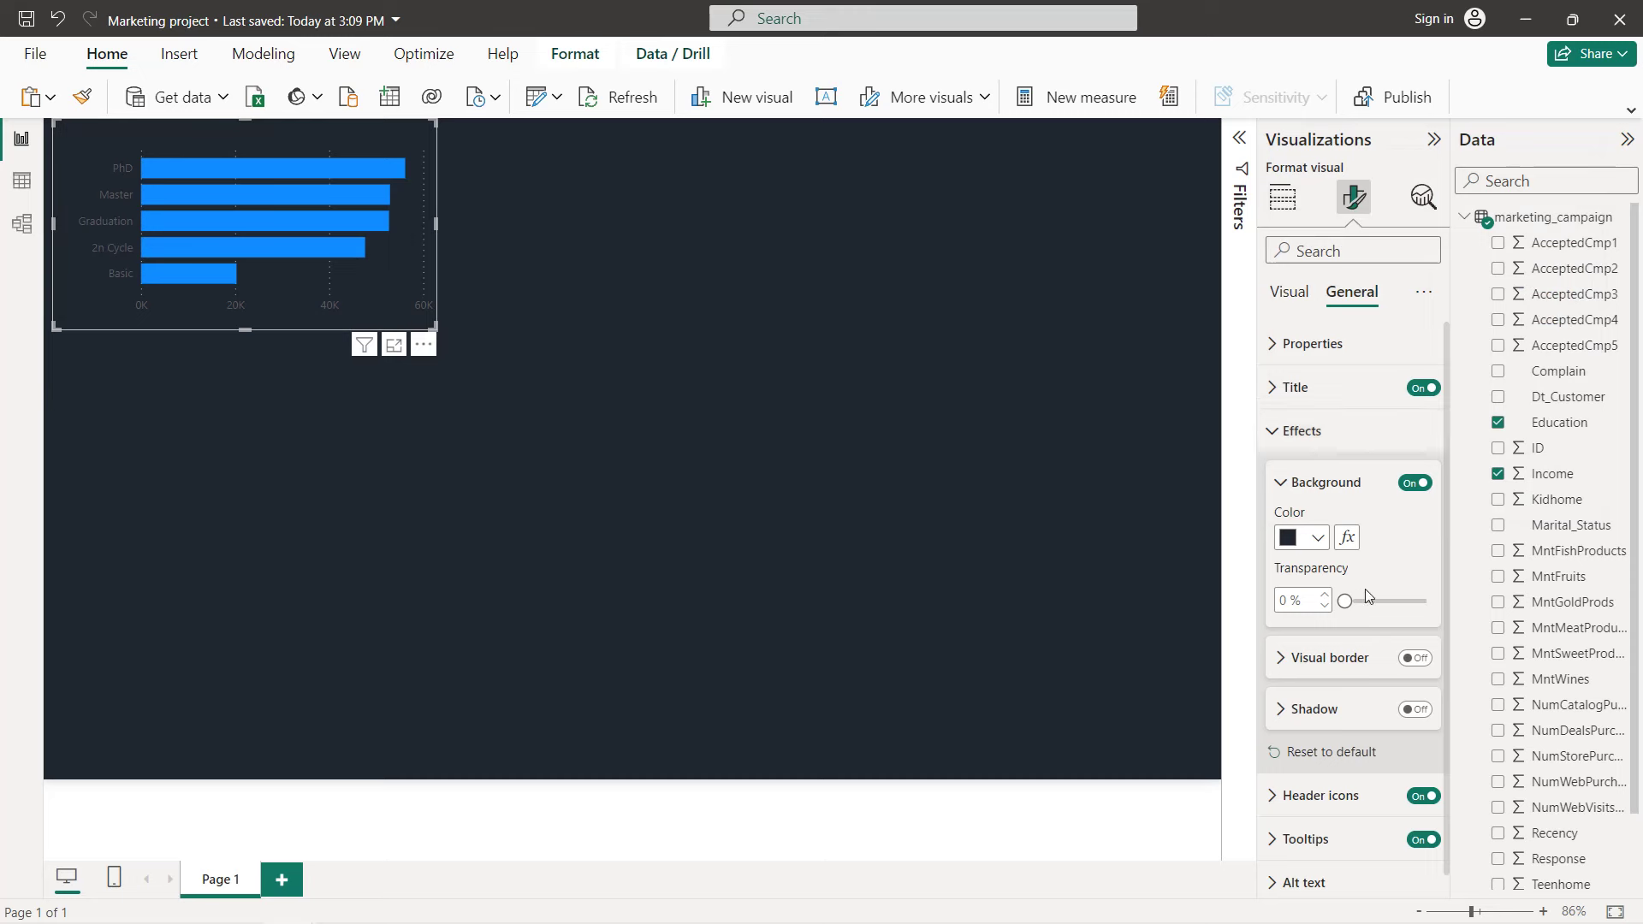
- Turn on the bar chart's visual border with colour #9EA0A5 and 20 px rounded corners
left_click(1416, 658)
left_click(1292, 666)
scroll(1292, 667, "down", 2)
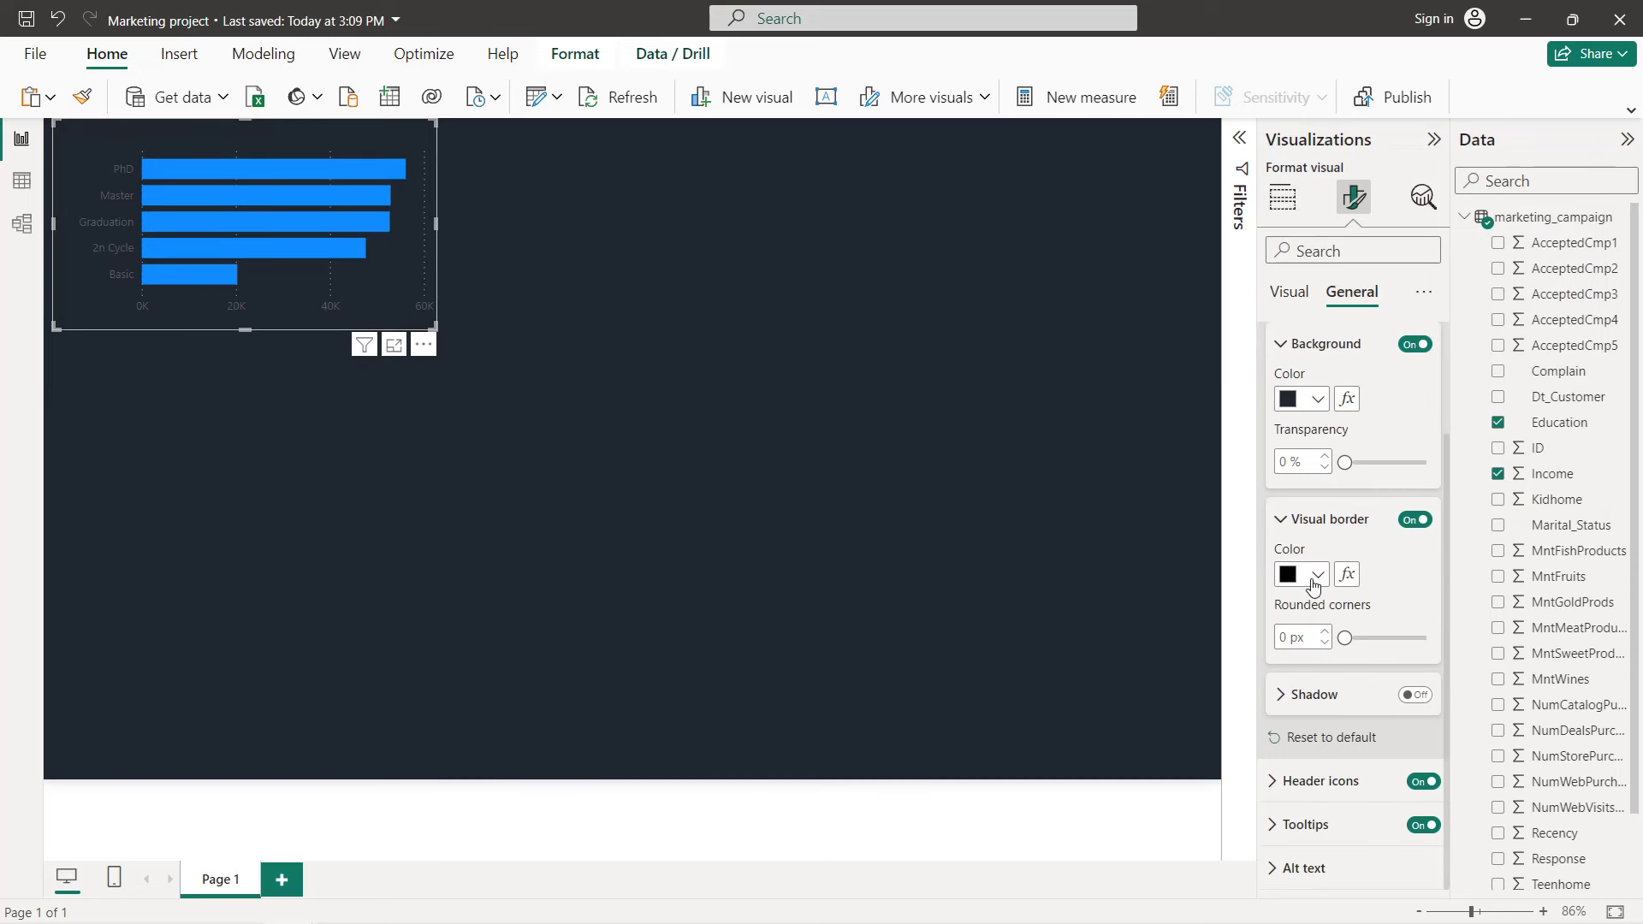
left_click(1317, 576)
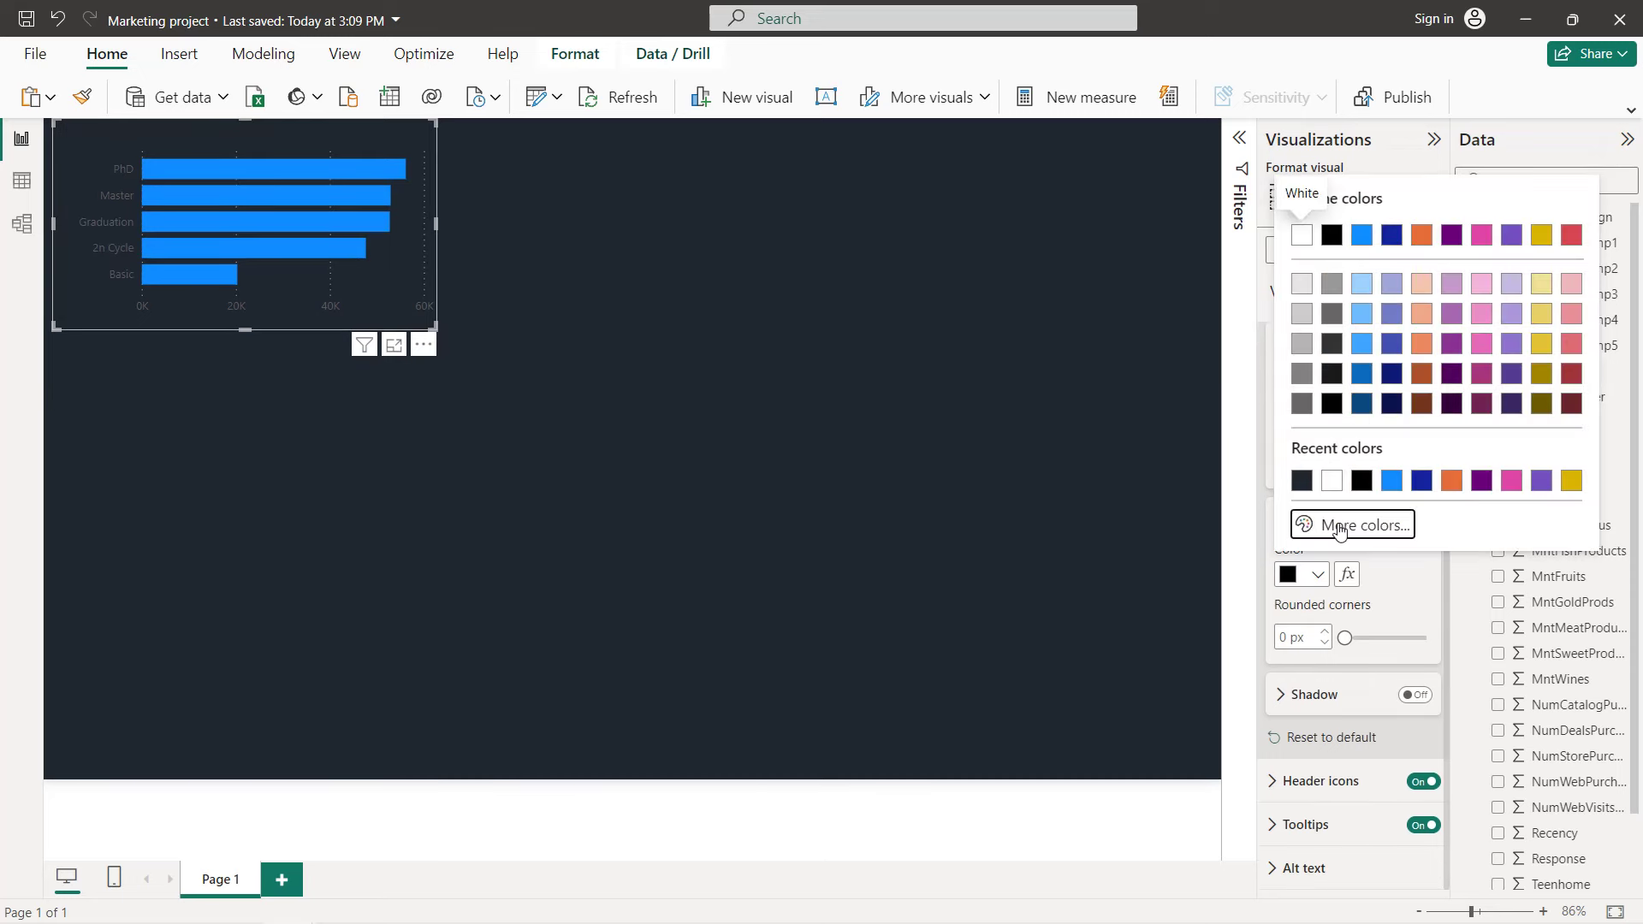
left_click(1340, 530)
left_click(1364, 511)
key("BackSpace")
key("BackSpace")
key("BackSpace")
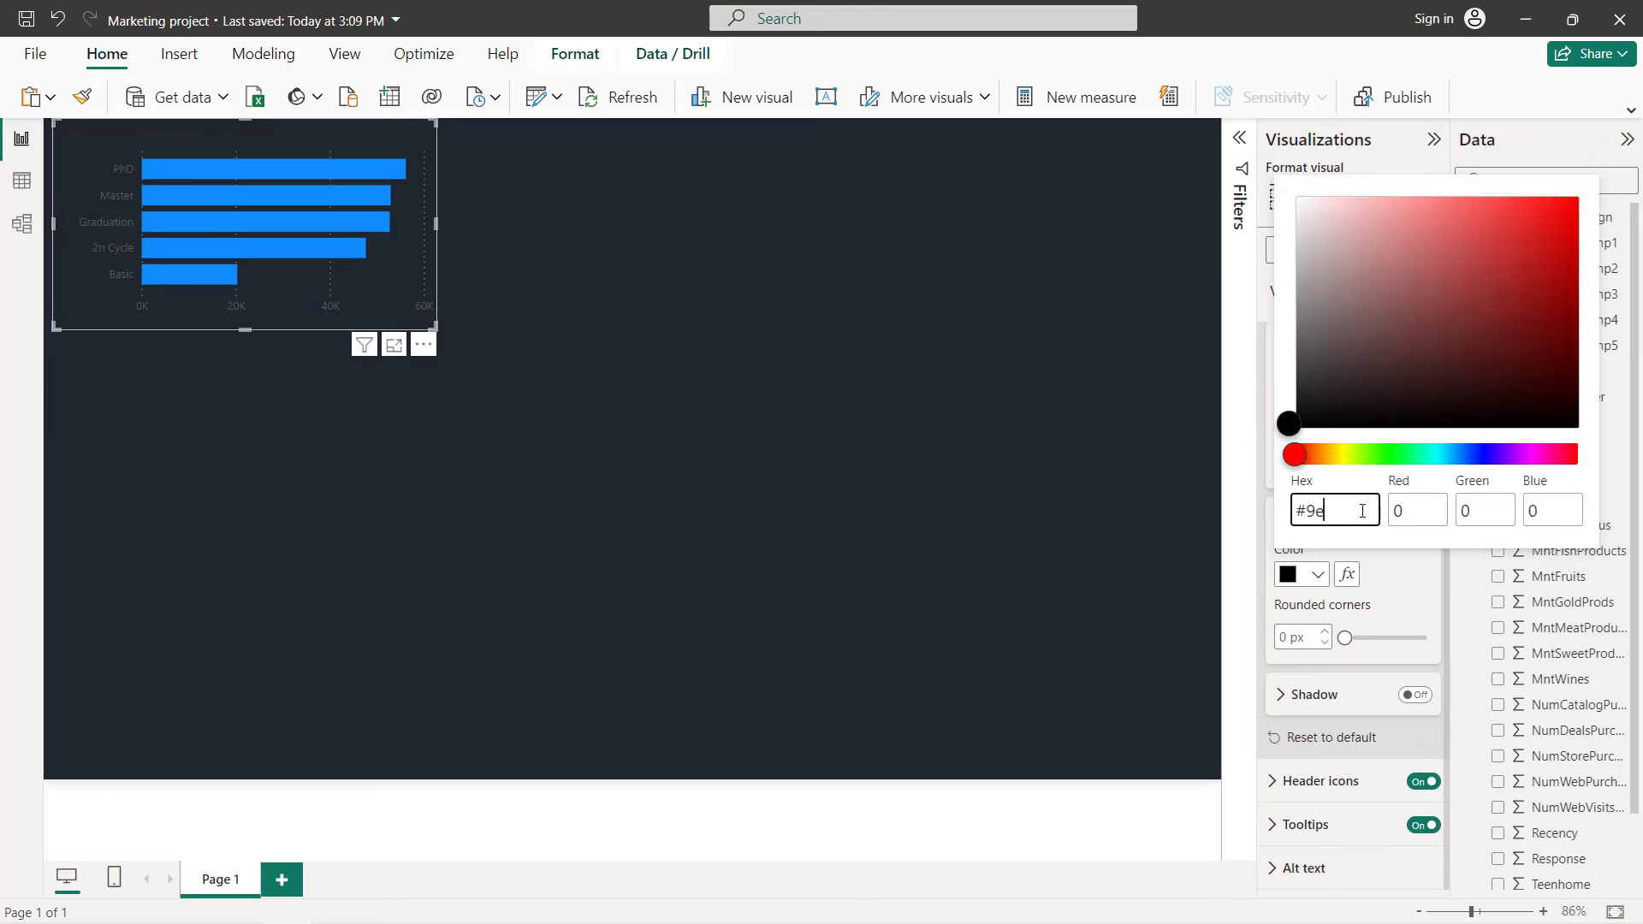
type("9ea0a5")
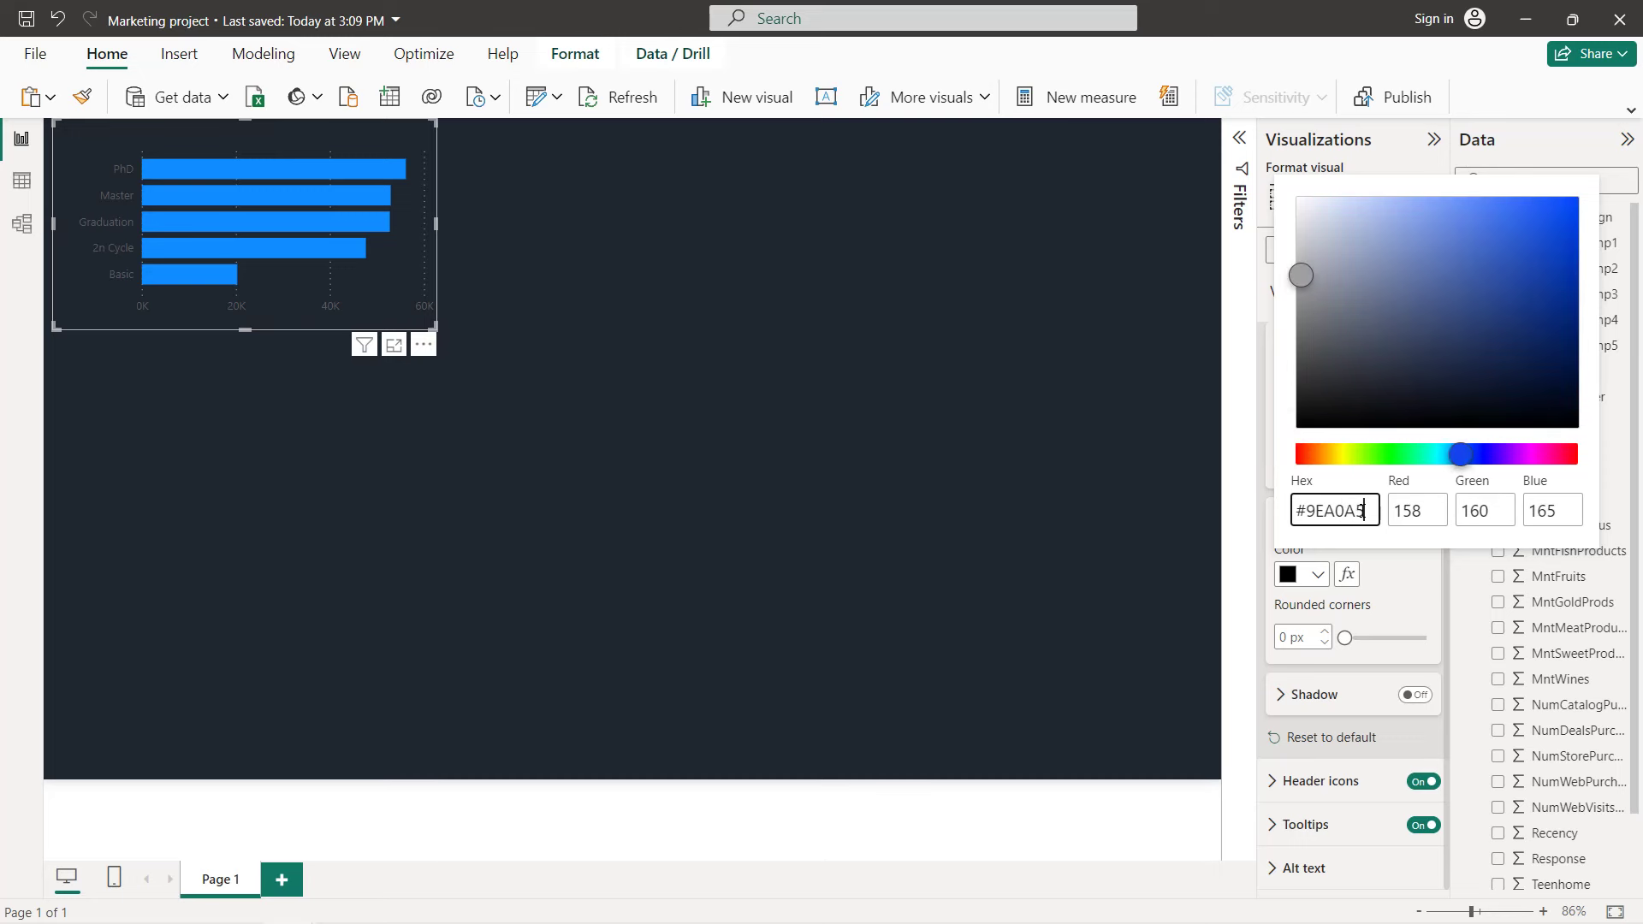
left_click(1369, 623)
left_click(1282, 638)
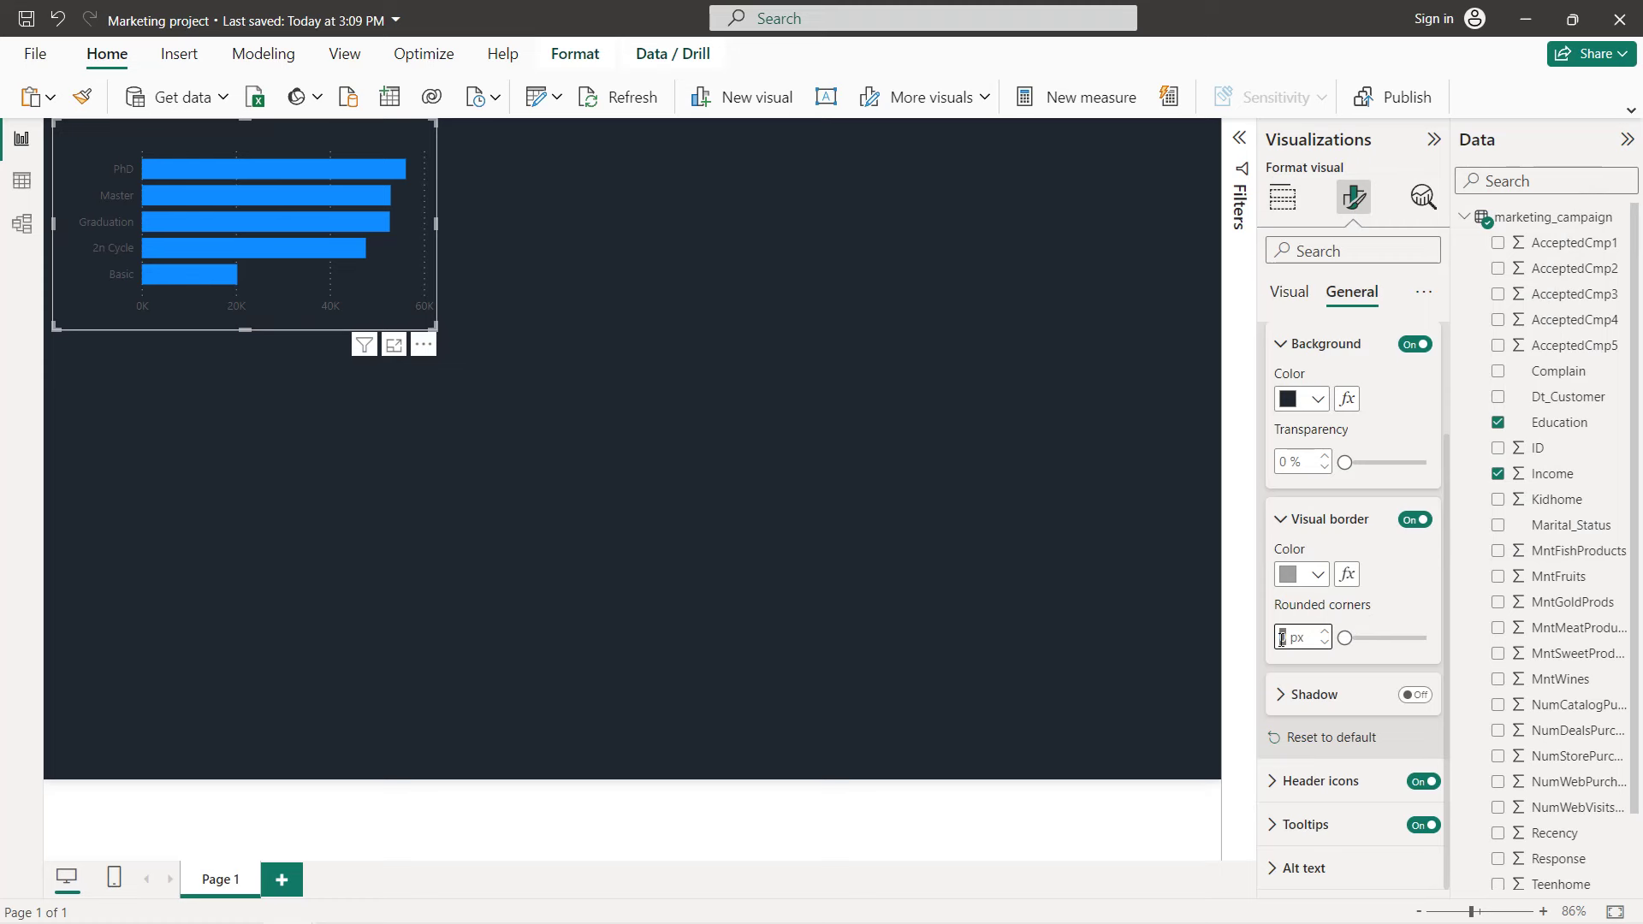
type("2")
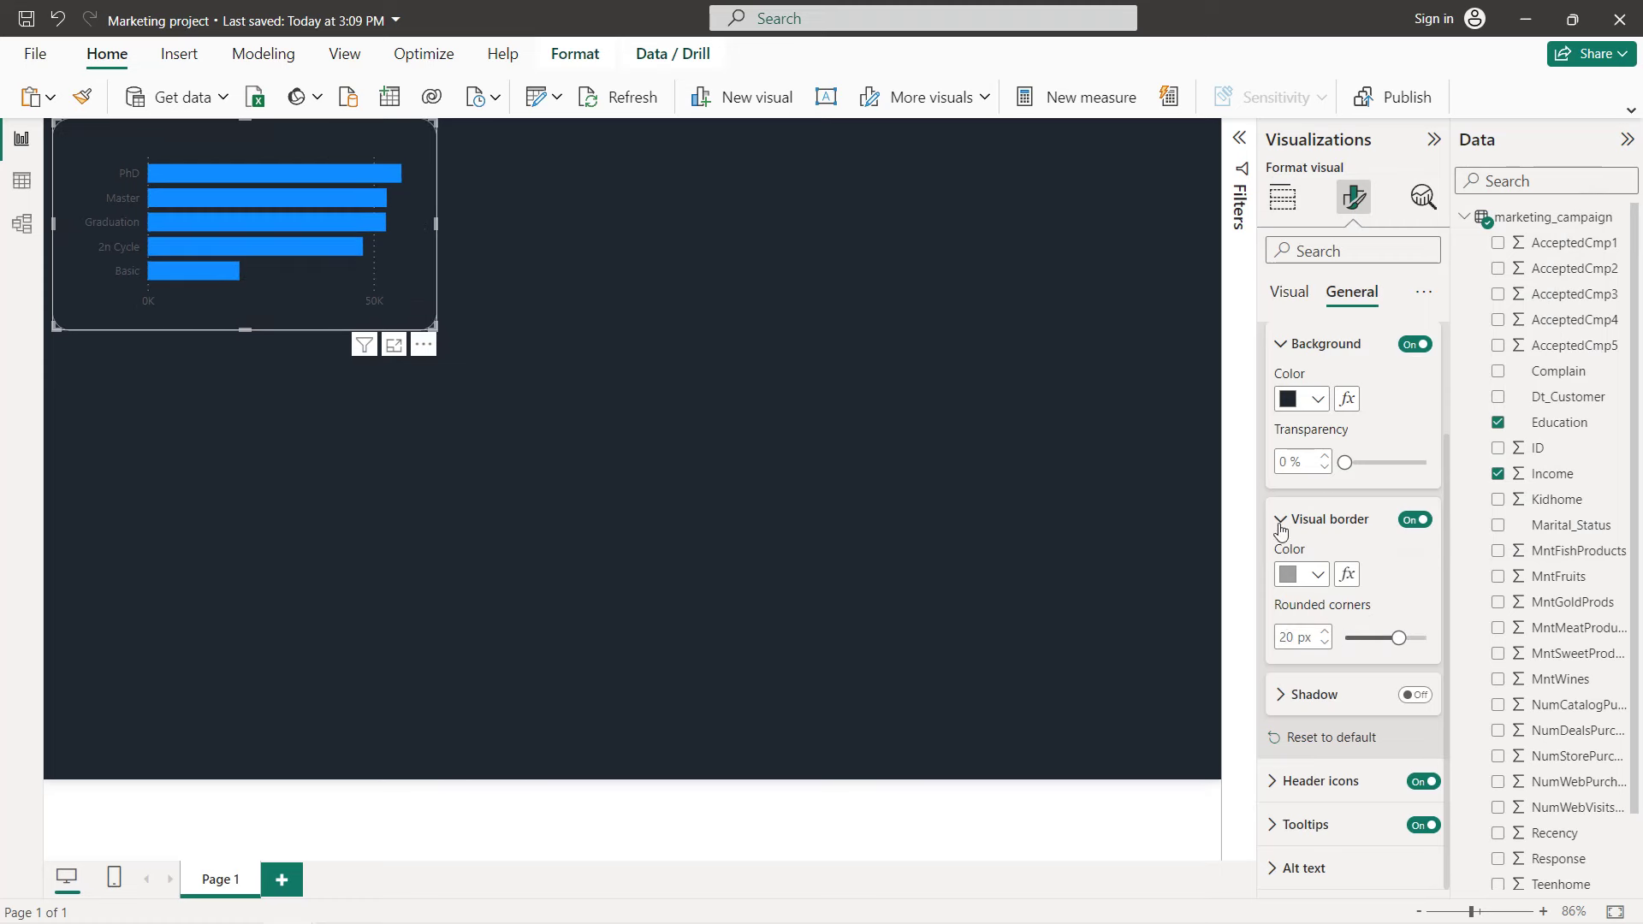
- Change the chart title to Average Income by Education and make it centred, bold and grey #9EA0A5
scroll(1300, 479, "up", 3)
left_click(1316, 409)
left_click(1344, 493)
key("BackSpace")
key("BackSpace")
key("BackSpace")
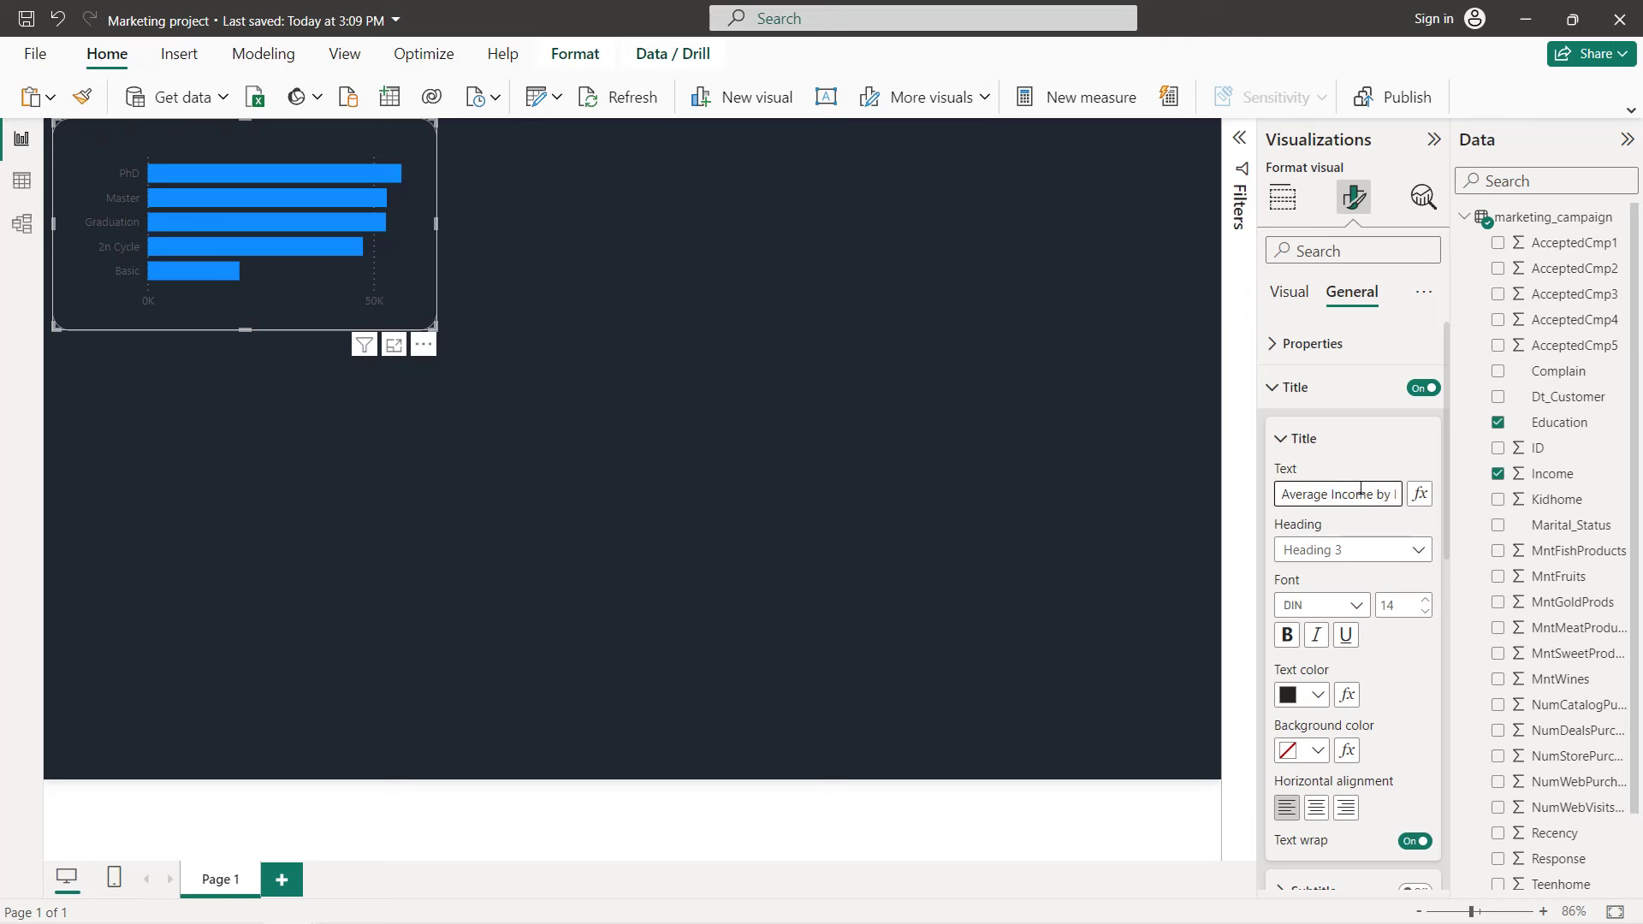
left_click(1317, 808)
left_click(1318, 695)
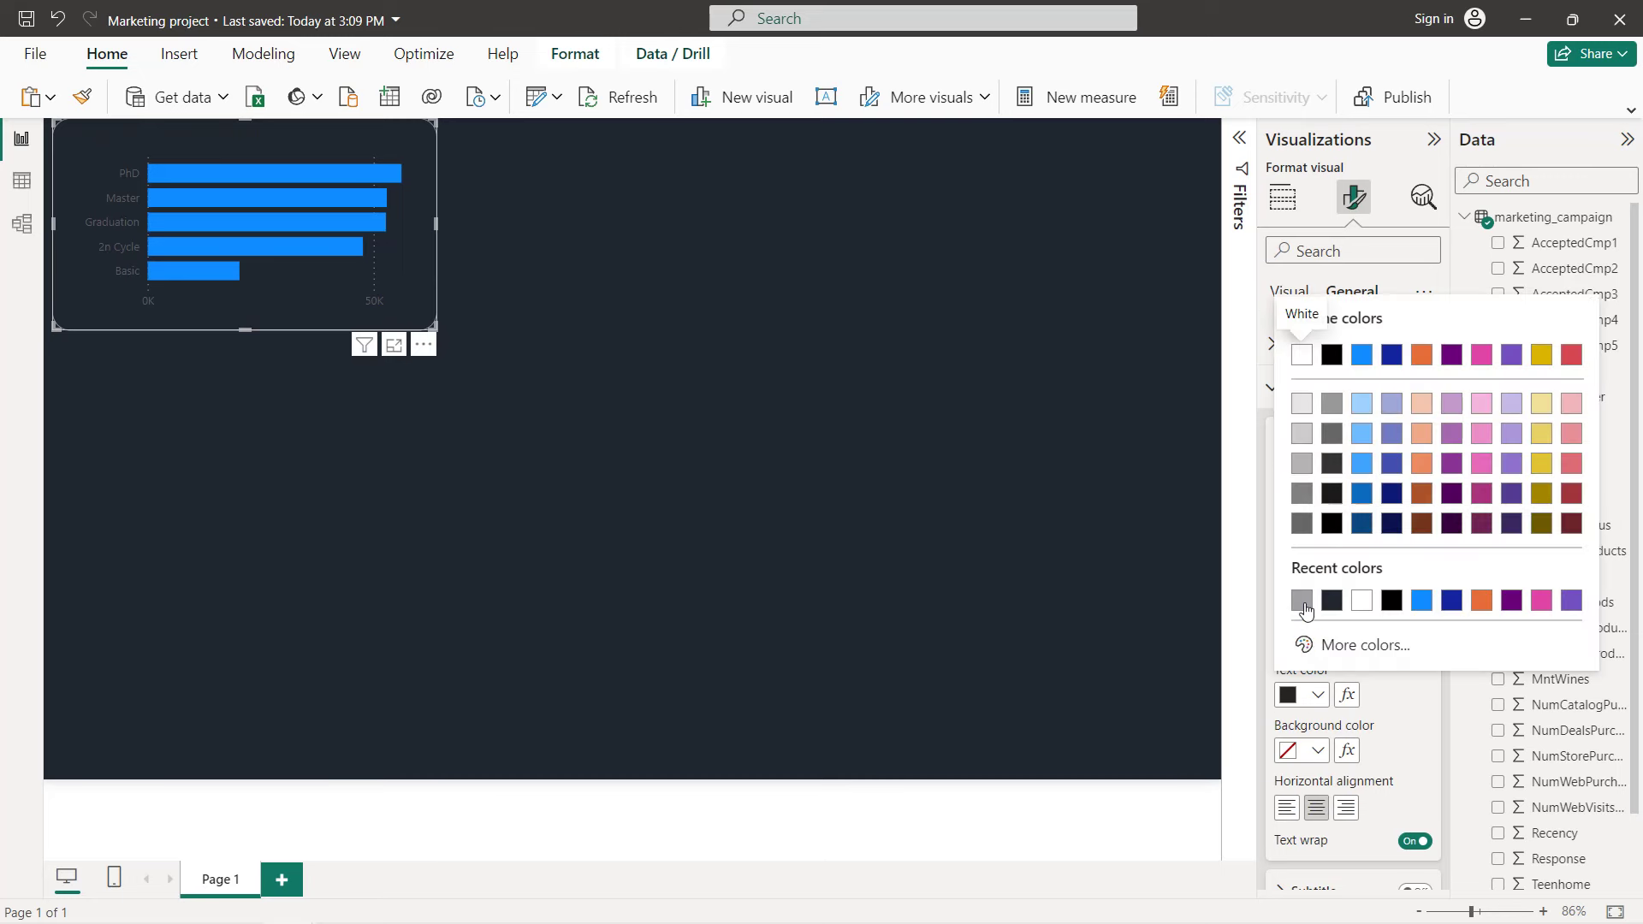
left_click(1301, 600)
left_click(1288, 635)
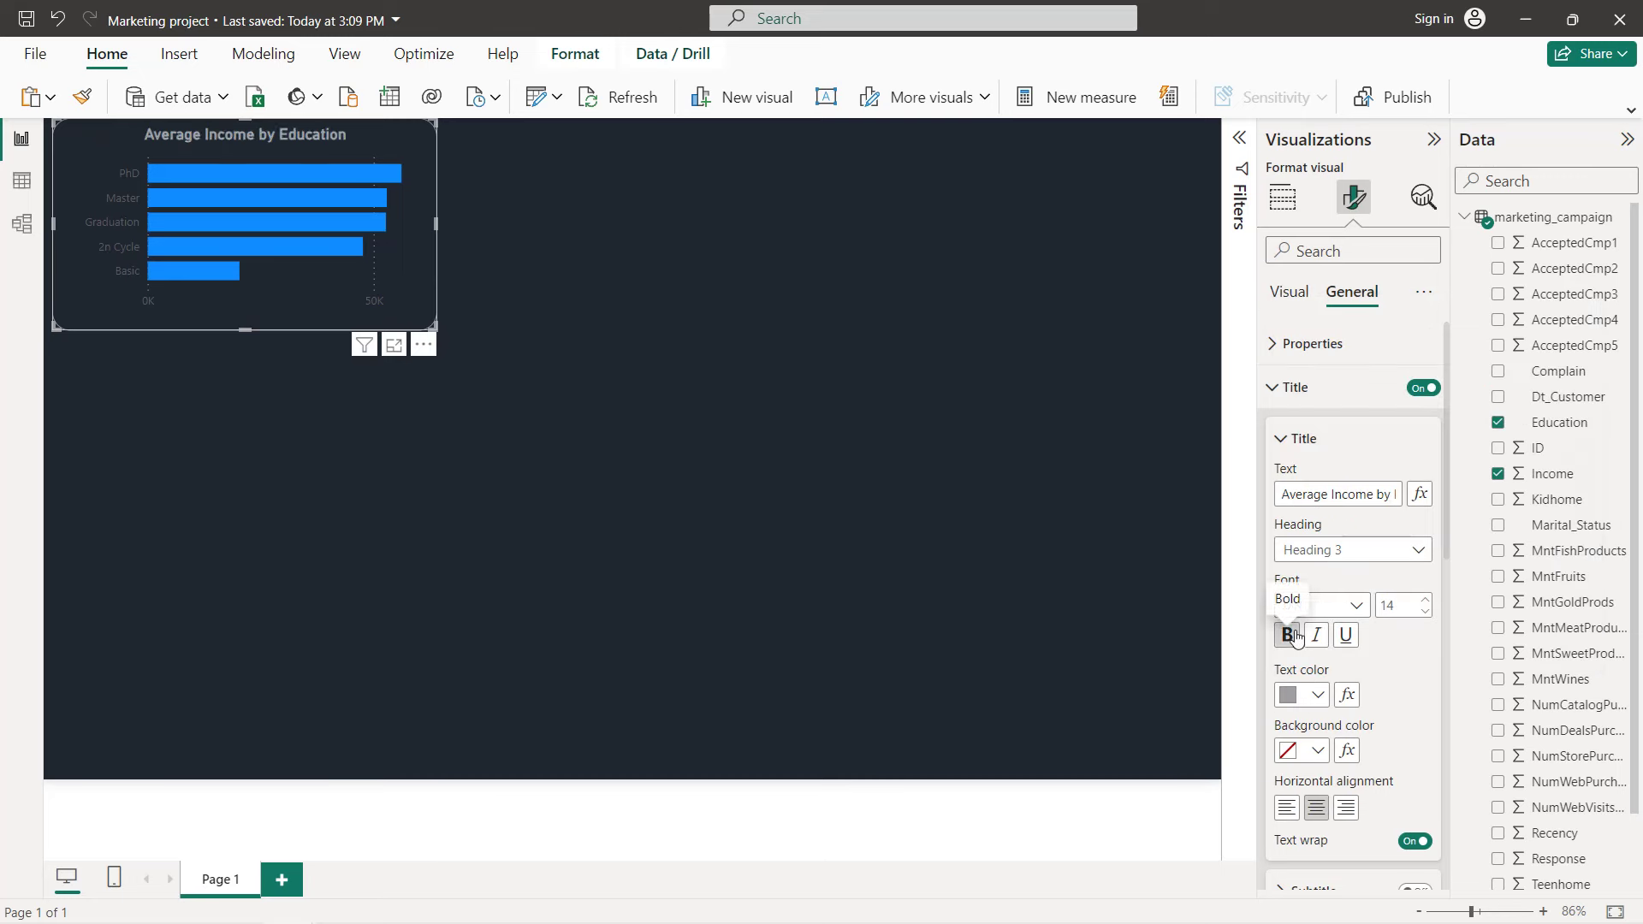
left_click(1292, 436)
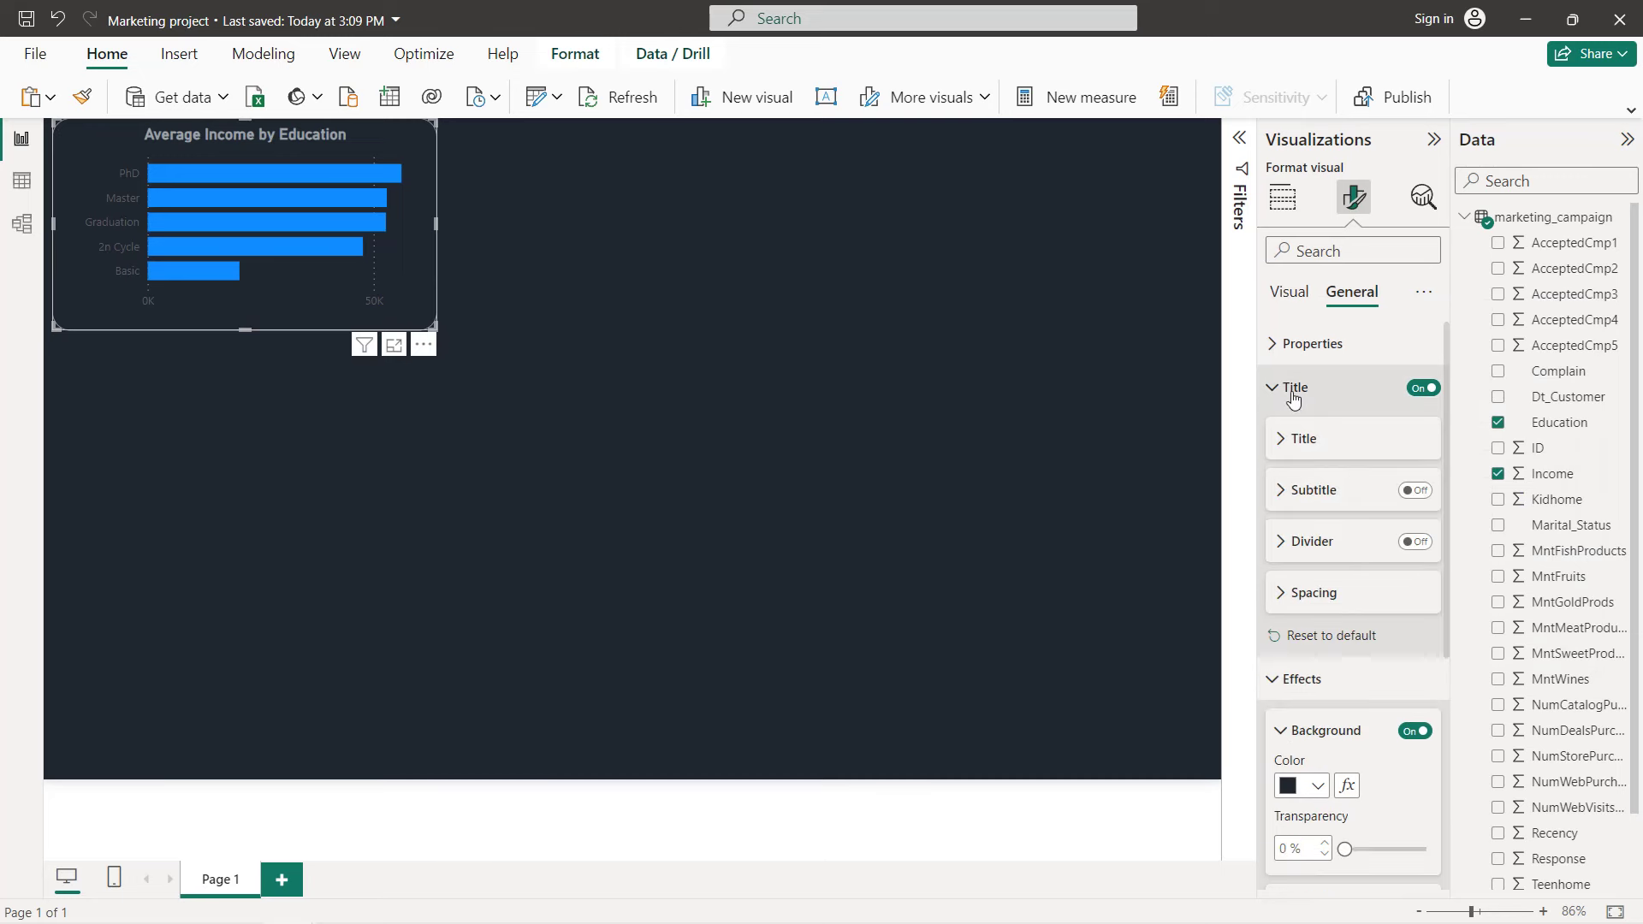
left_click(1288, 387)
- Turn off the chart's Y-axis title and make the Y-axis values bold in grey #9EA0A5
left_click(1290, 292)
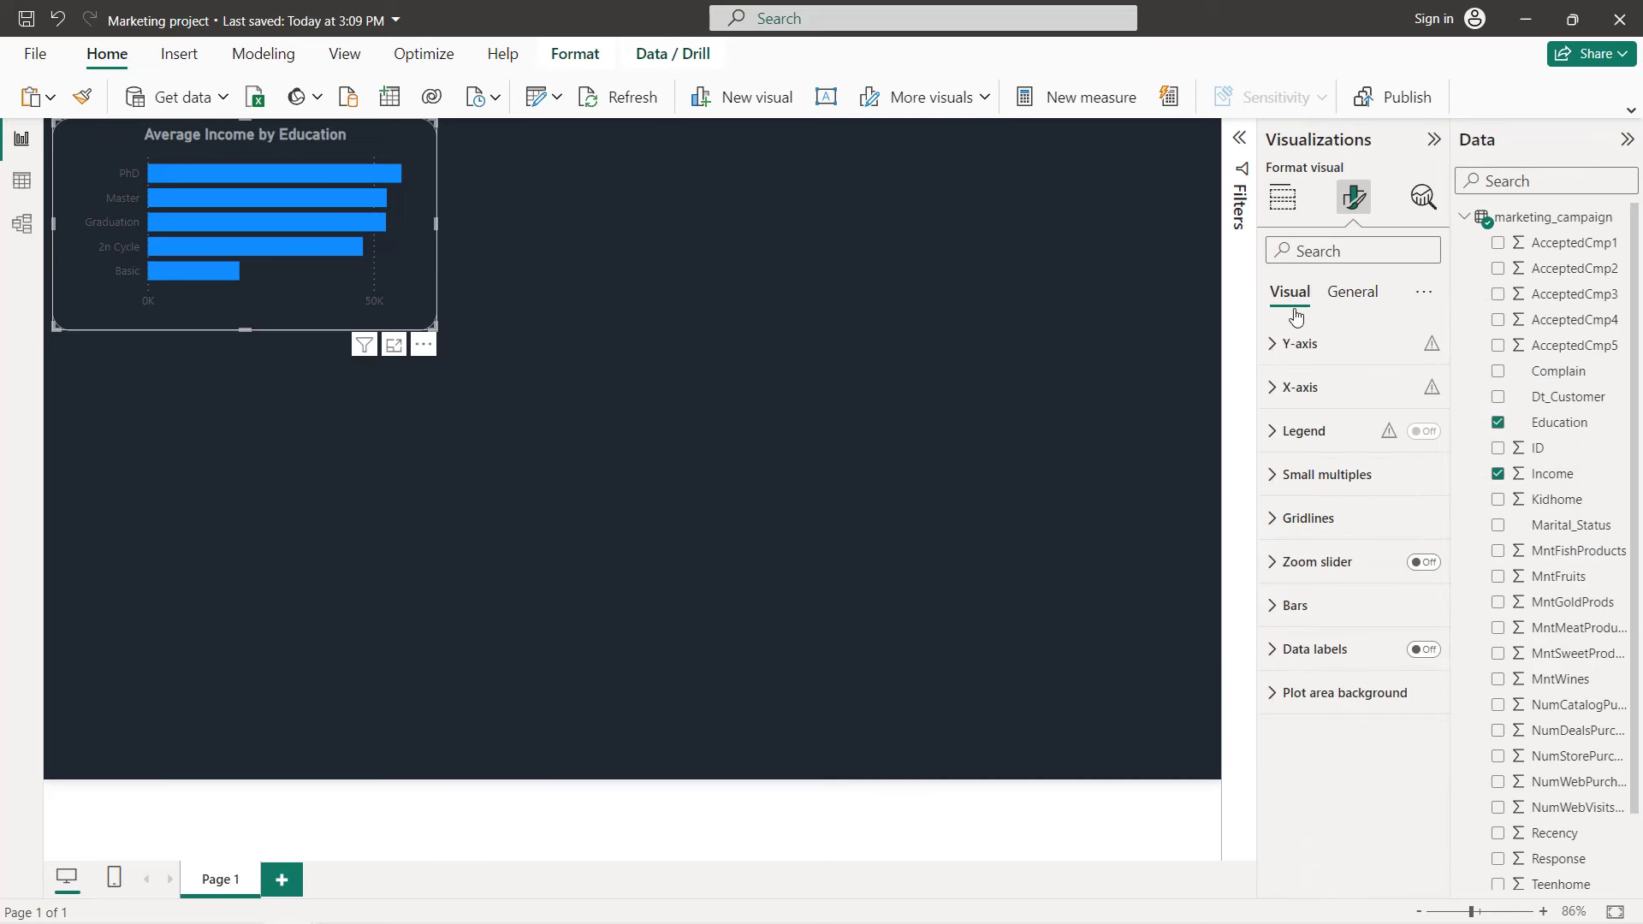
left_click(1310, 351)
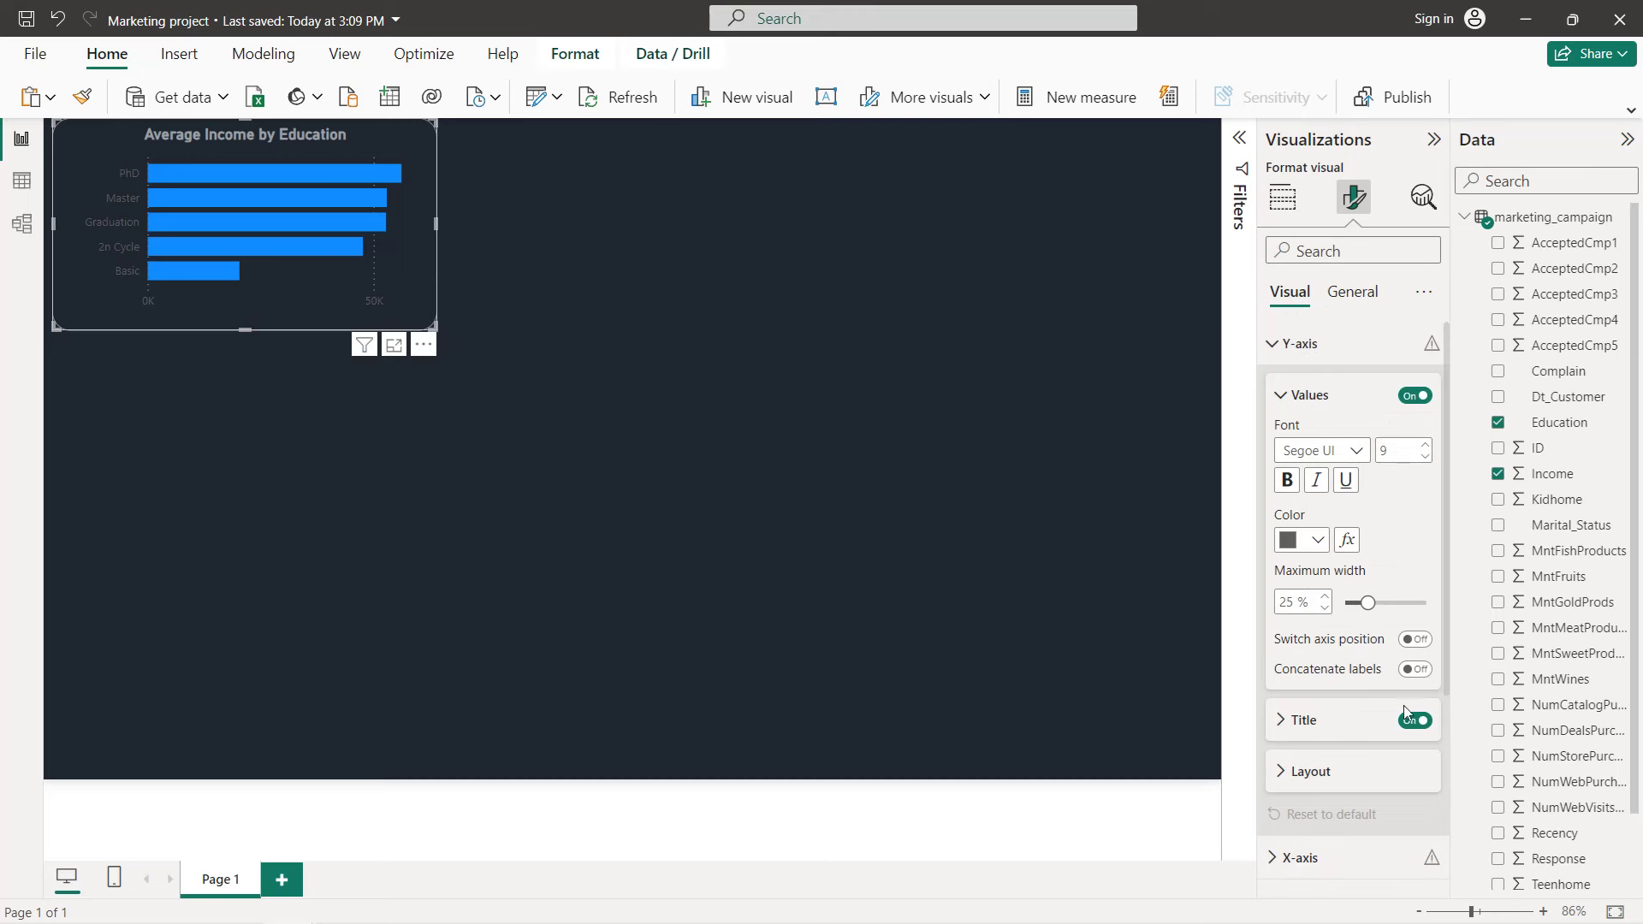
left_click(1415, 720)
left_click(1301, 540)
left_click(1303, 451)
left_click(1287, 481)
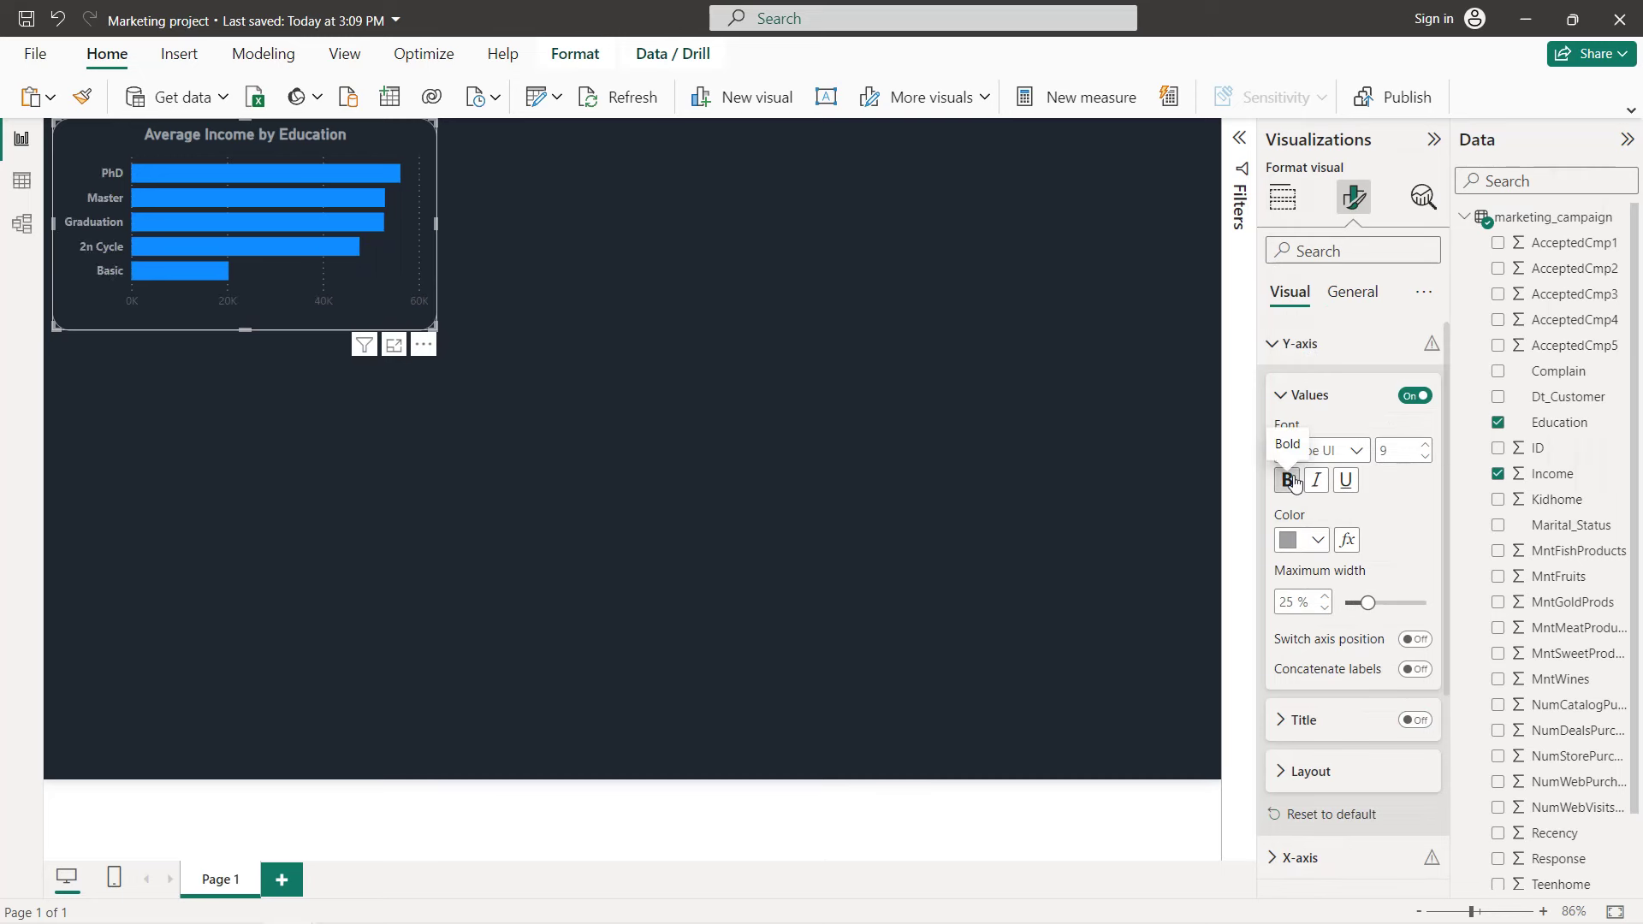
- Turn off the chart's X-axis title and make the X-axis values bold in grey #9EA0A5
scroll(1361, 582, "down", 2)
left_click(1367, 684)
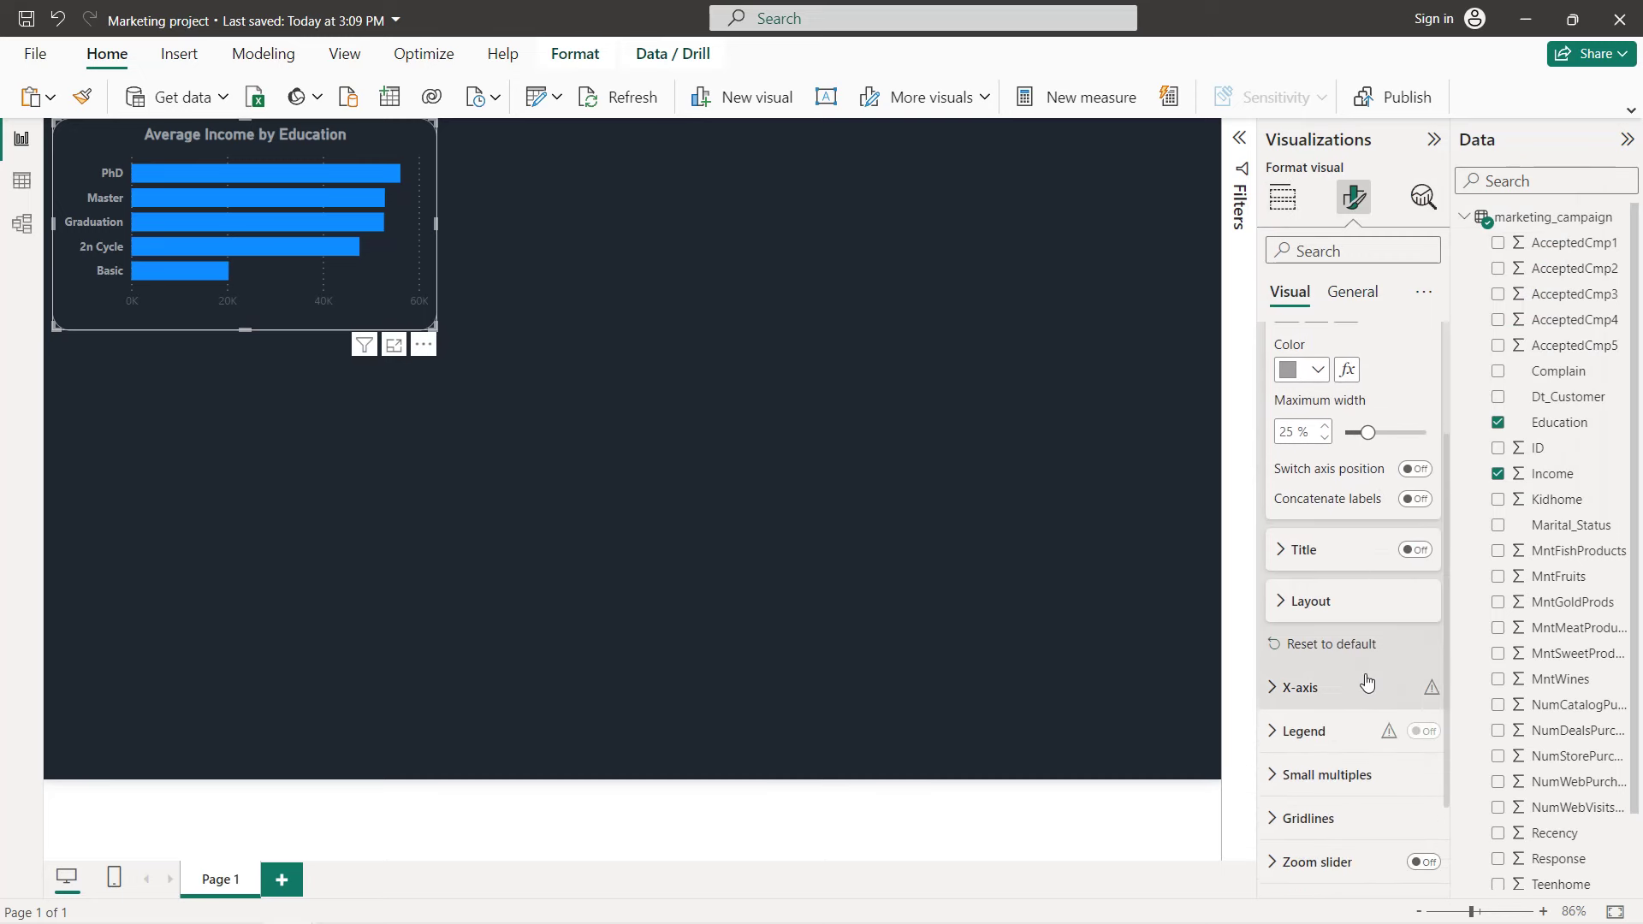
scroll(1366, 635, "down", 5)
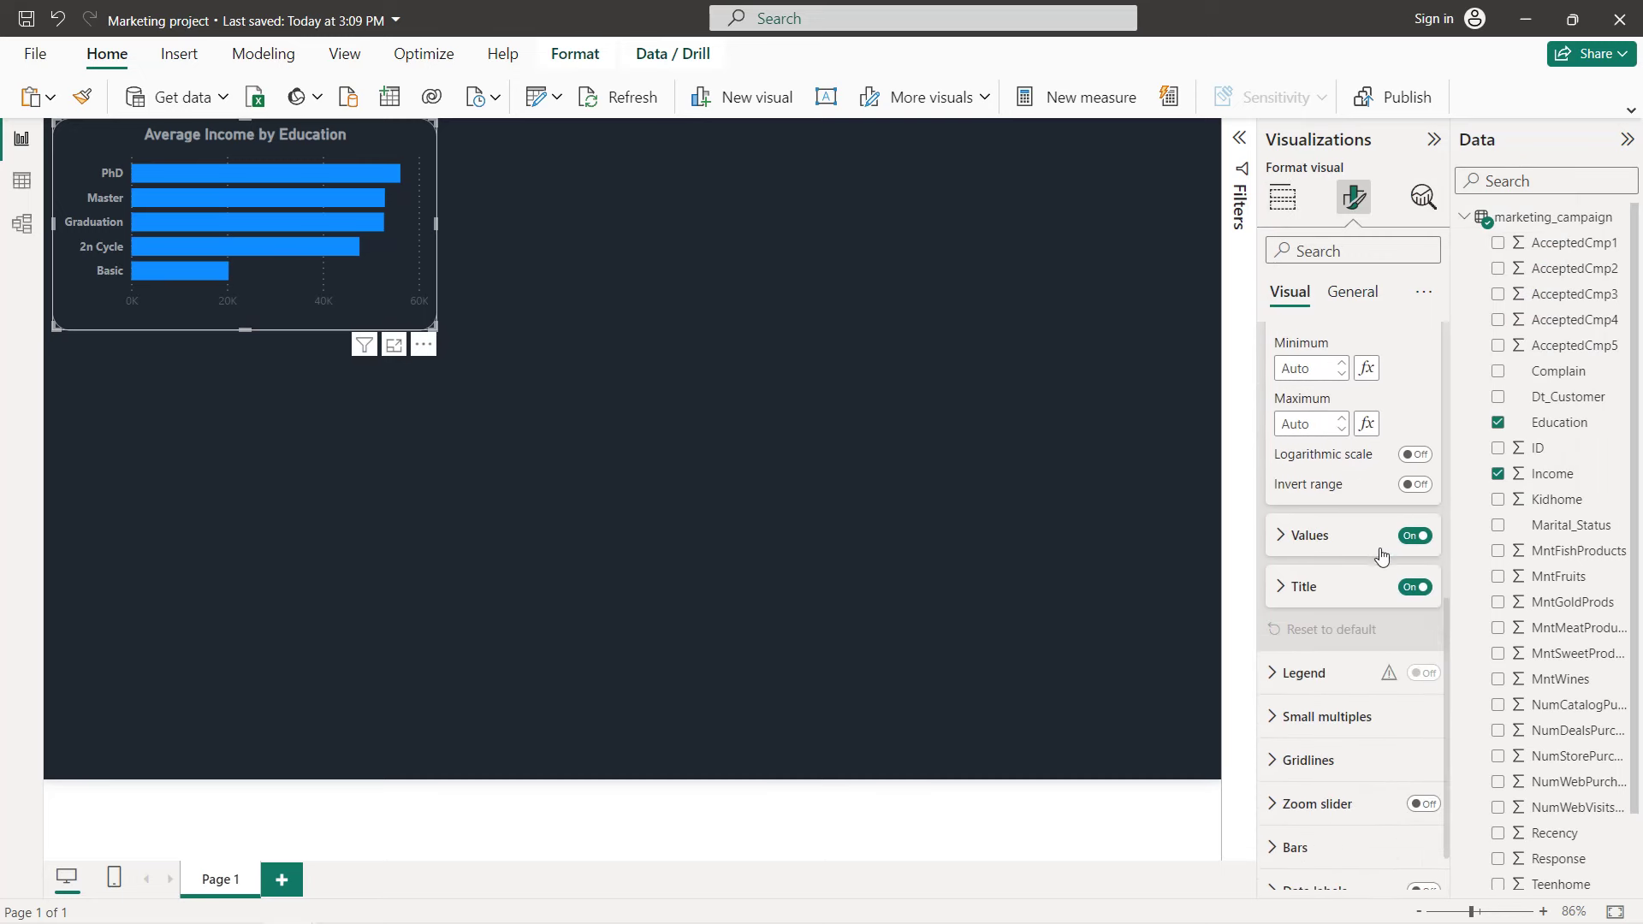
left_click(1414, 587)
left_click(1341, 541)
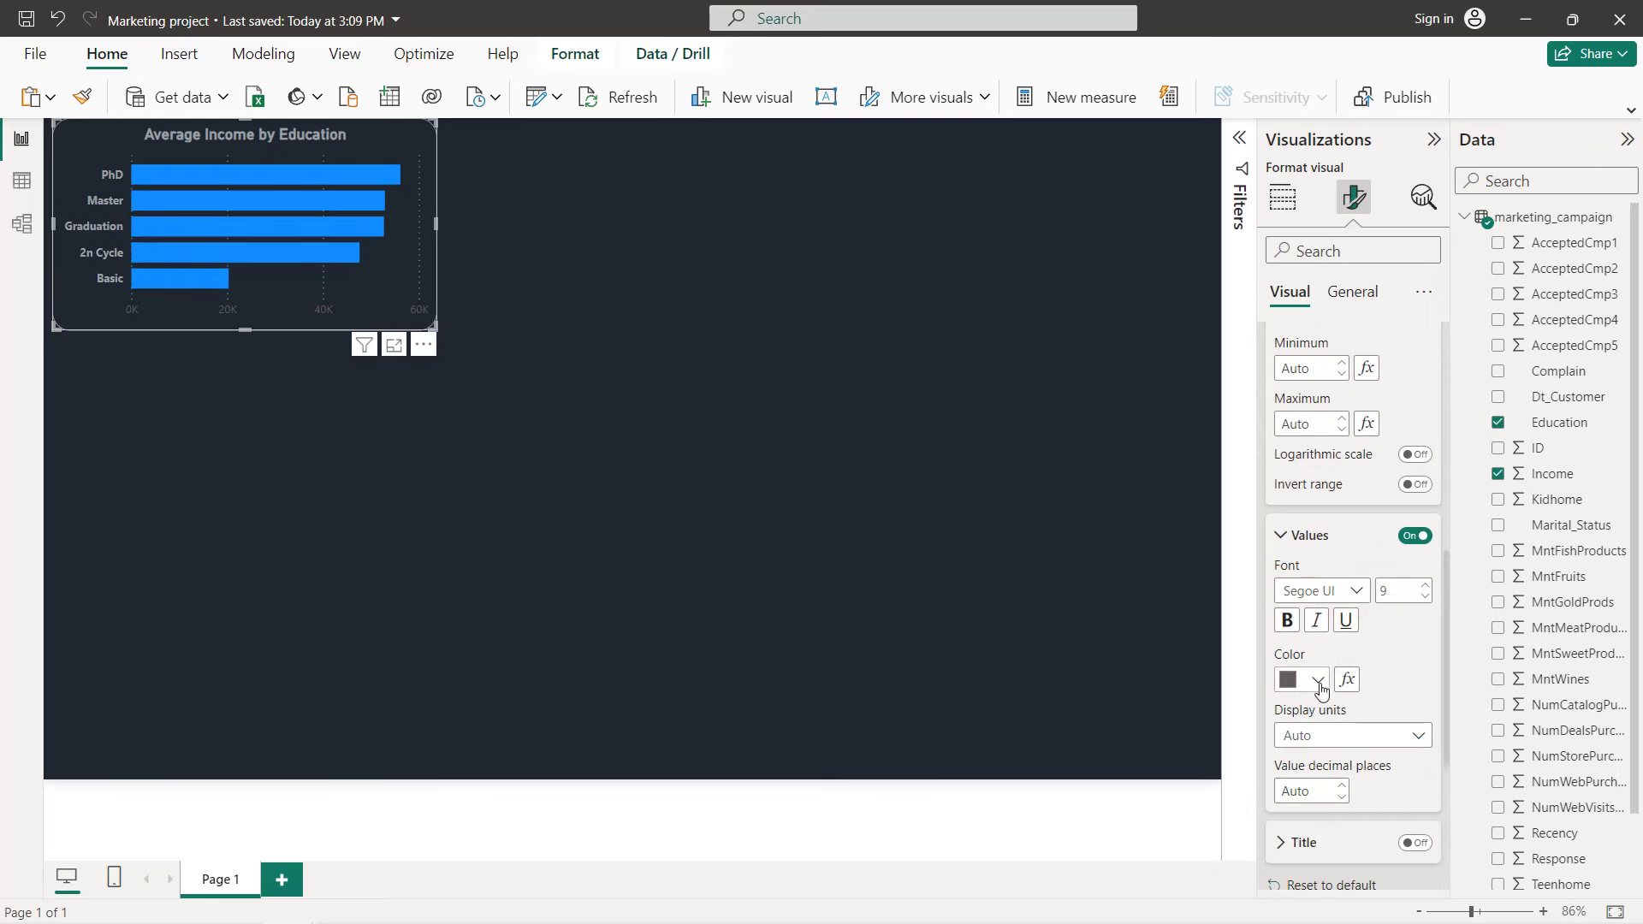
left_click(1318, 681)
left_click(1302, 587)
left_click(1286, 621)
- Set the colour of all the chart's bars to the recent grey #9EA0A5
scroll(1323, 497, "up", 5)
scroll(1322, 495, "down", 8)
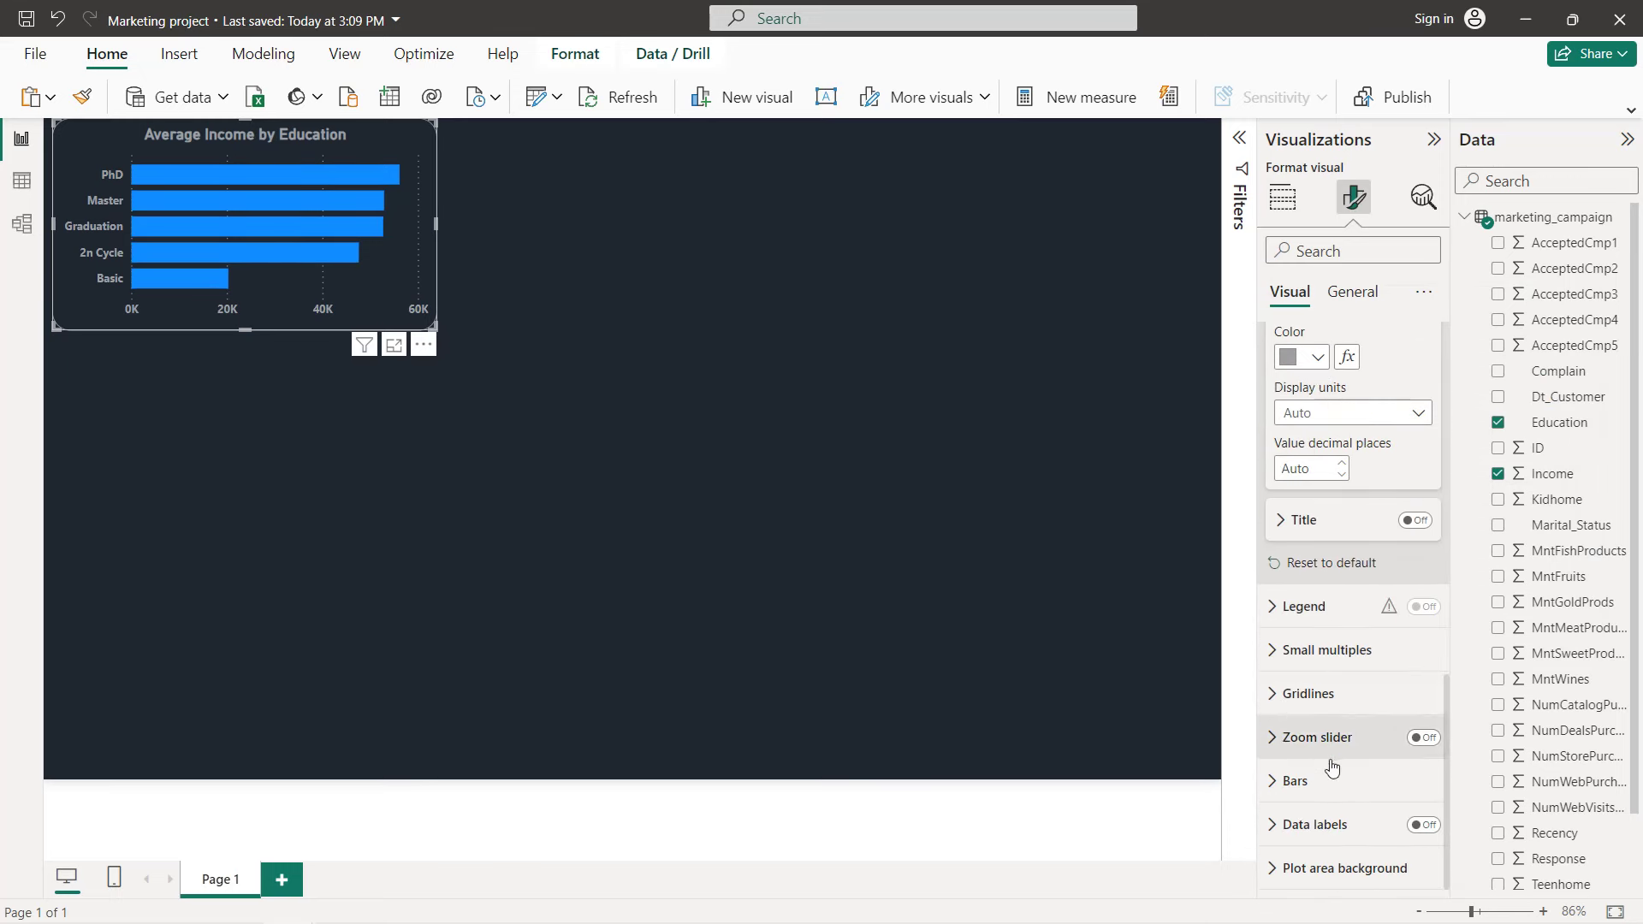
left_click(1318, 781)
left_click(1318, 567)
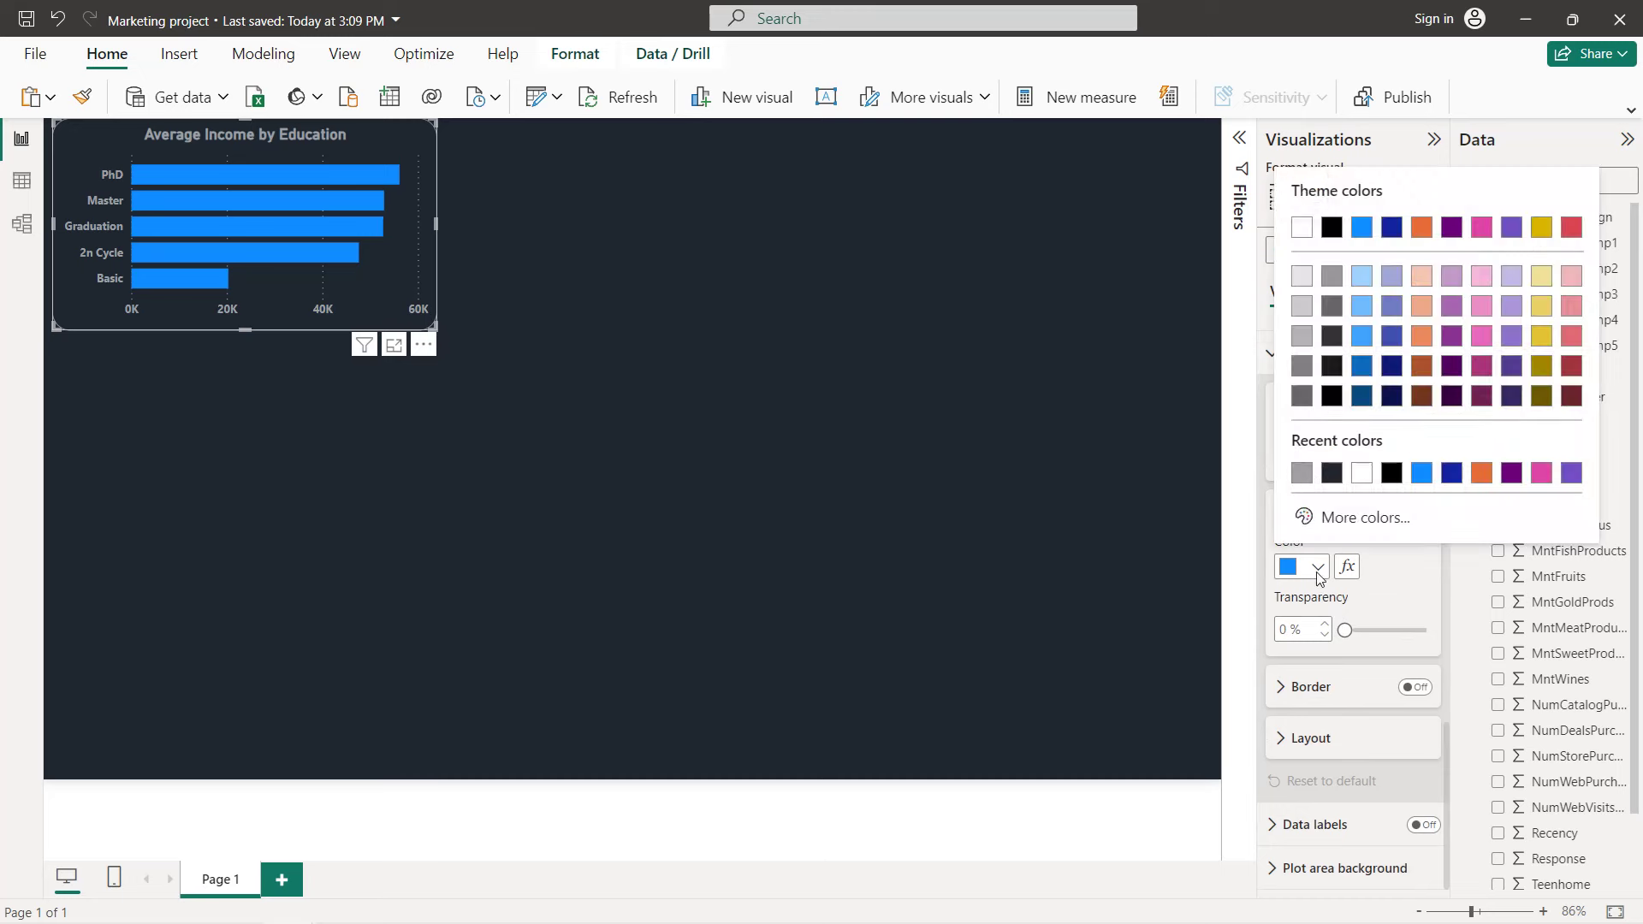
left_click(1310, 478)
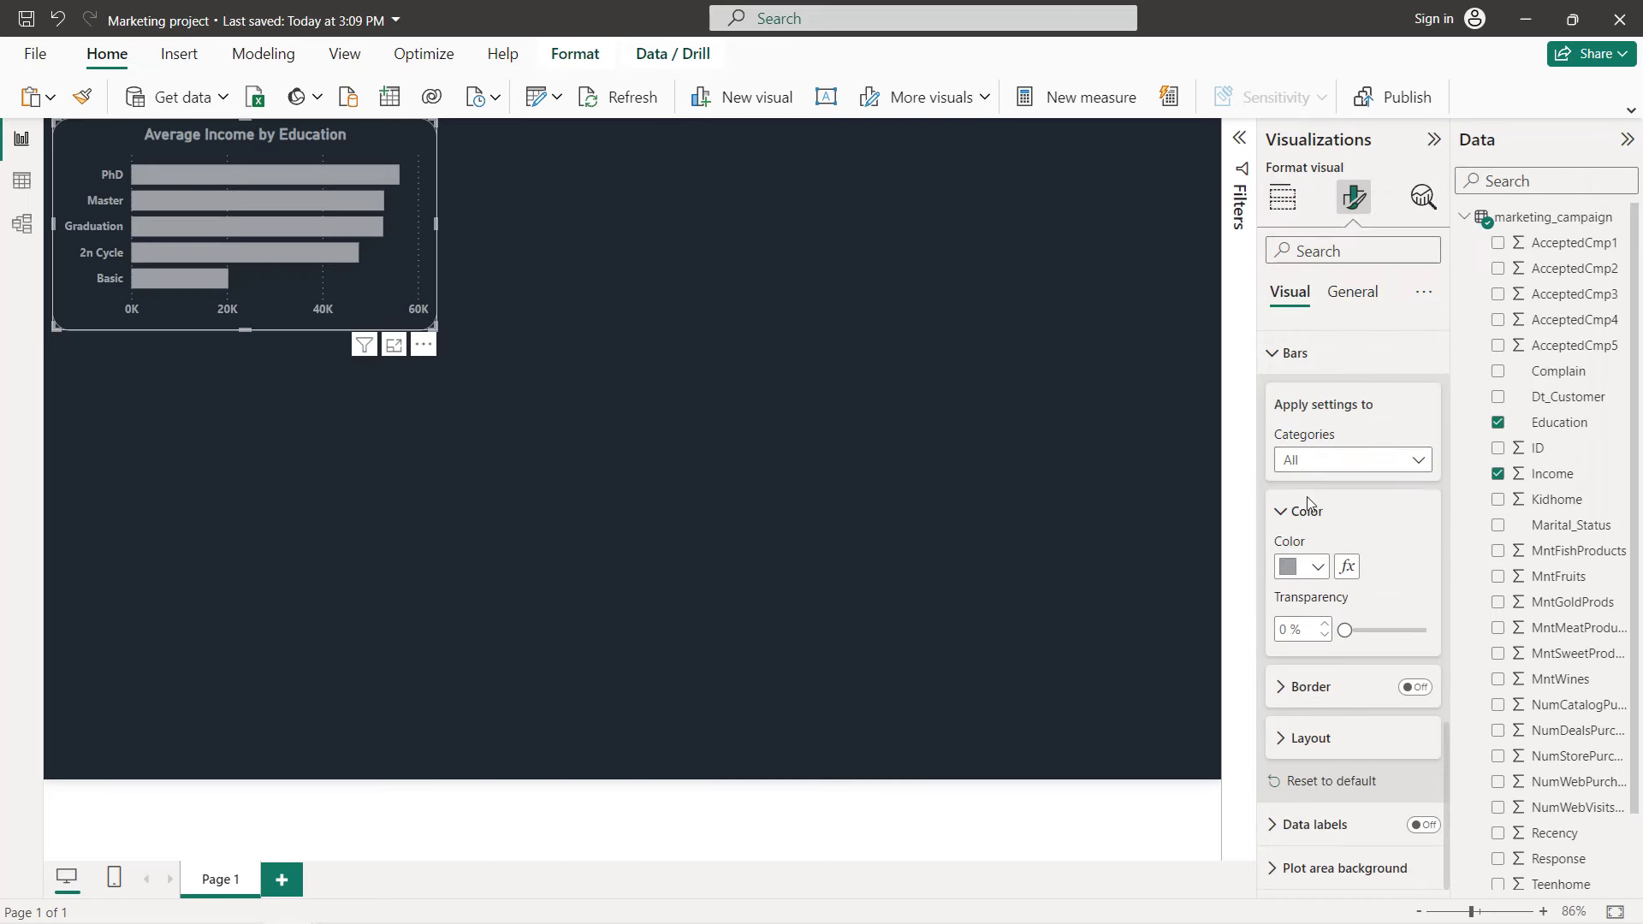
- Turn off the vertical gridlines of the Average Income by Education chart
scroll(1346, 554, "up", 3)
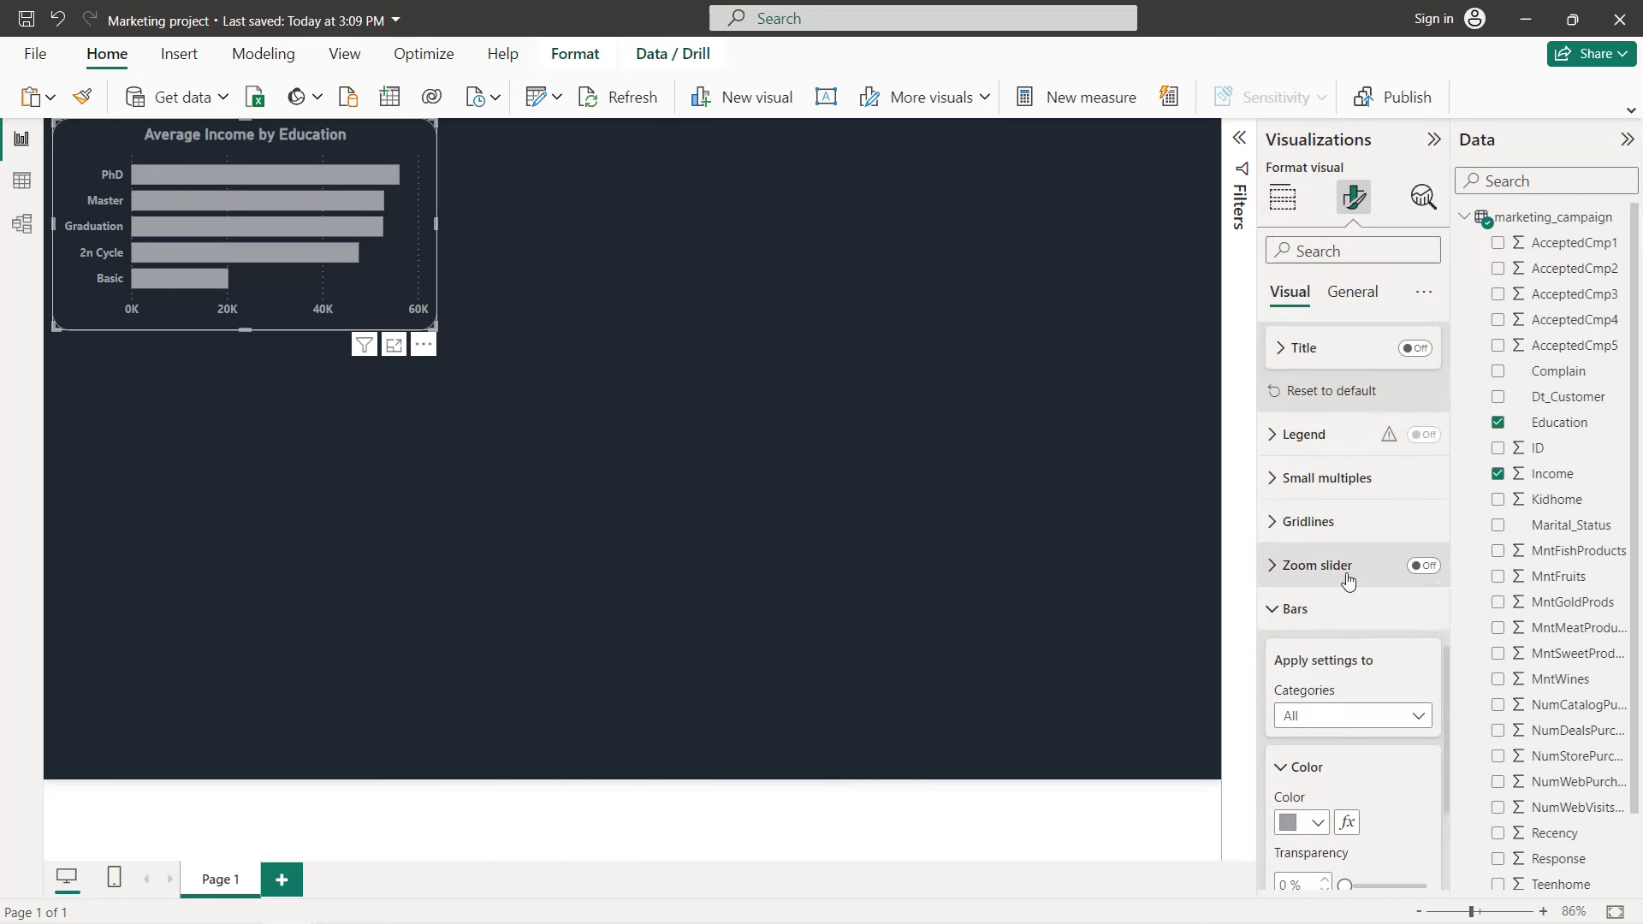
left_click(1349, 529)
left_click(1415, 574)
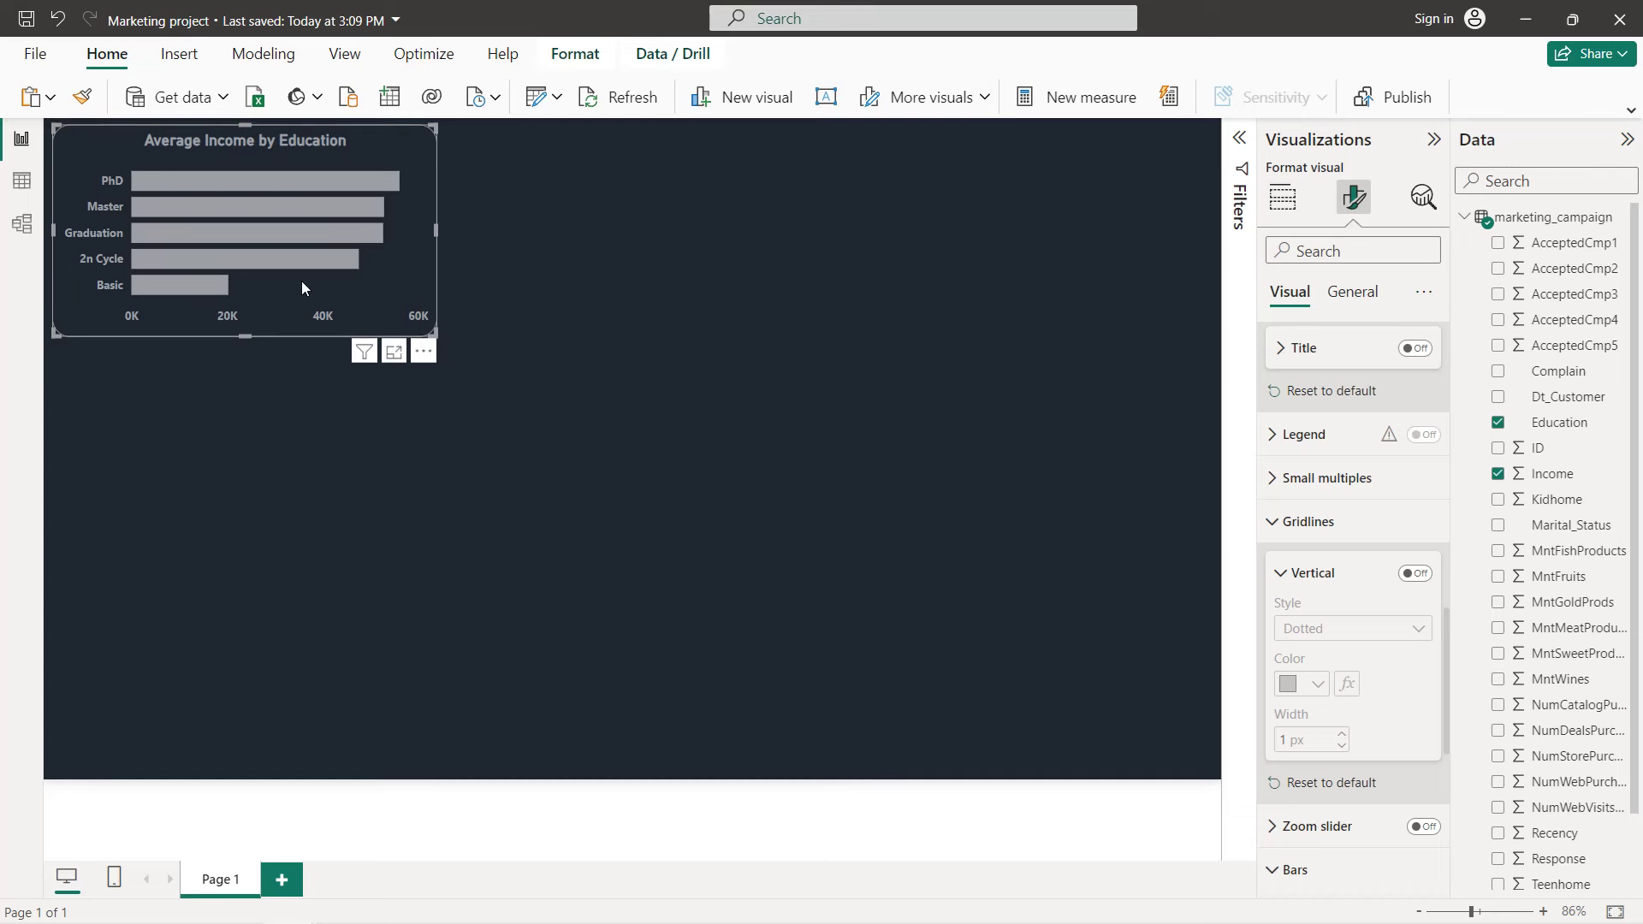
left_click(498, 226)
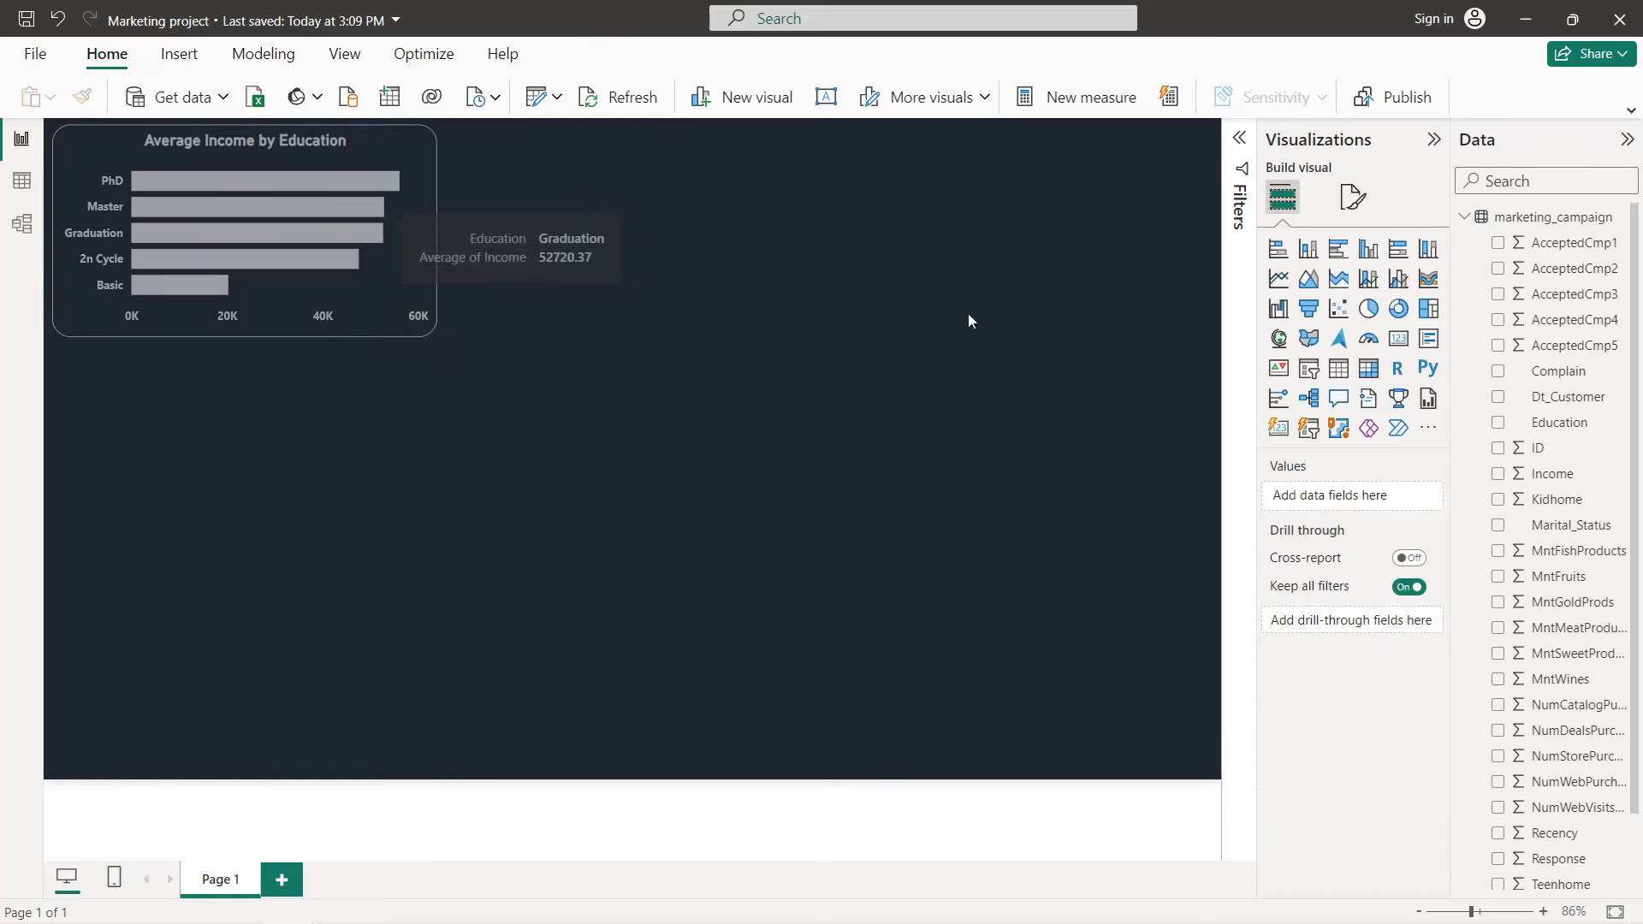
- Turn on data labels for the Average Income by Education chart and make the label values bold
left_click(429, 271)
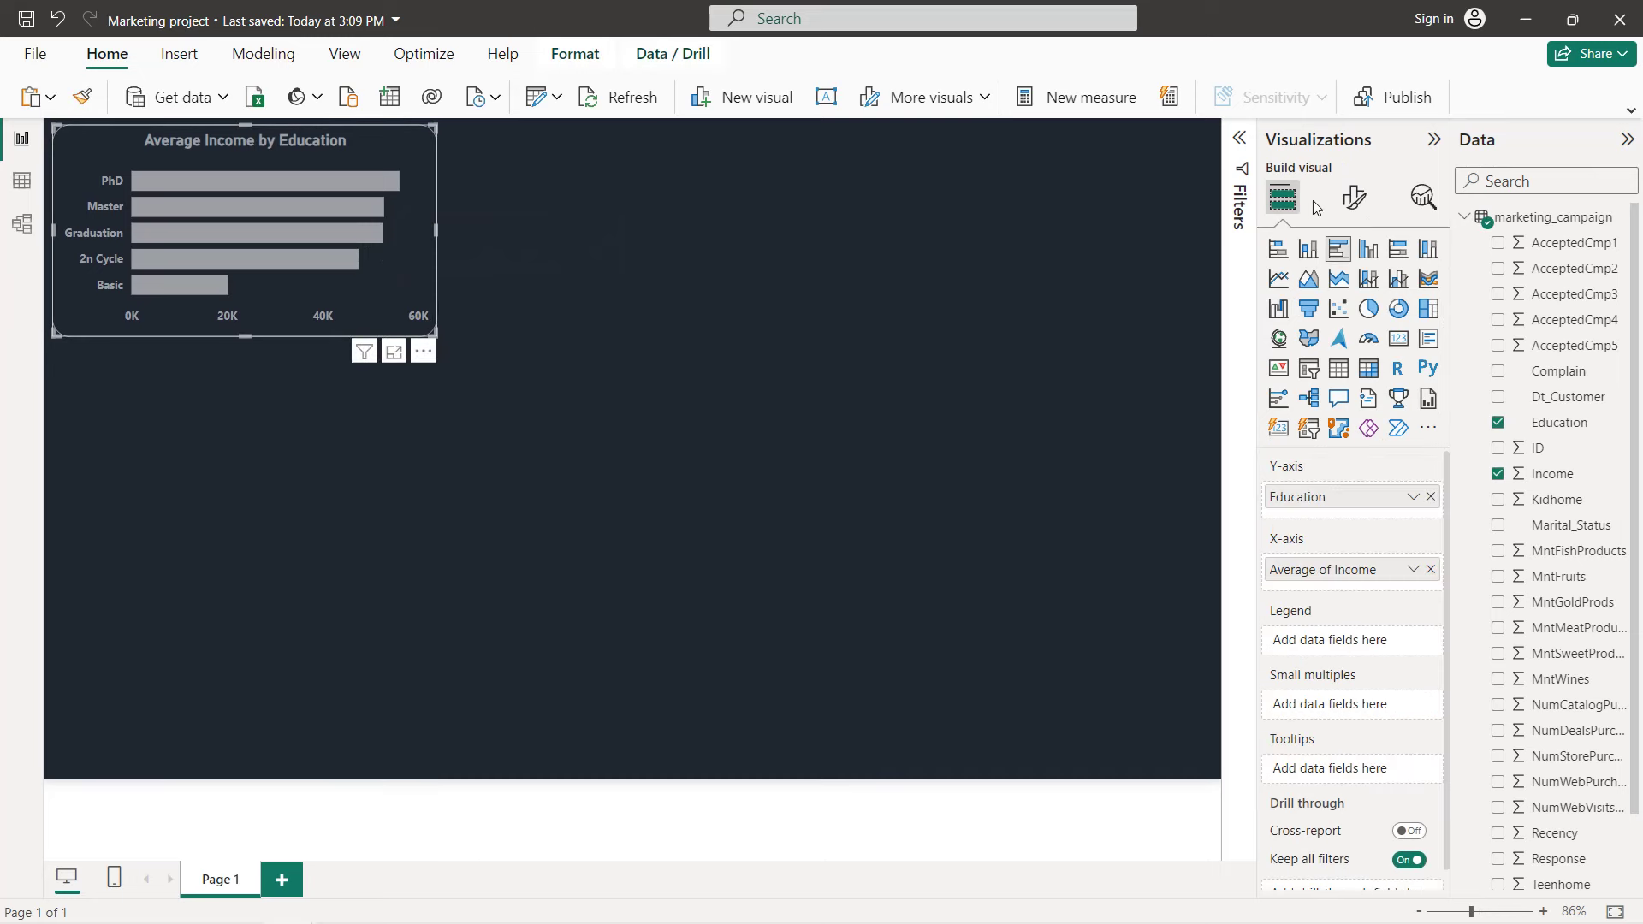
left_click(1344, 198)
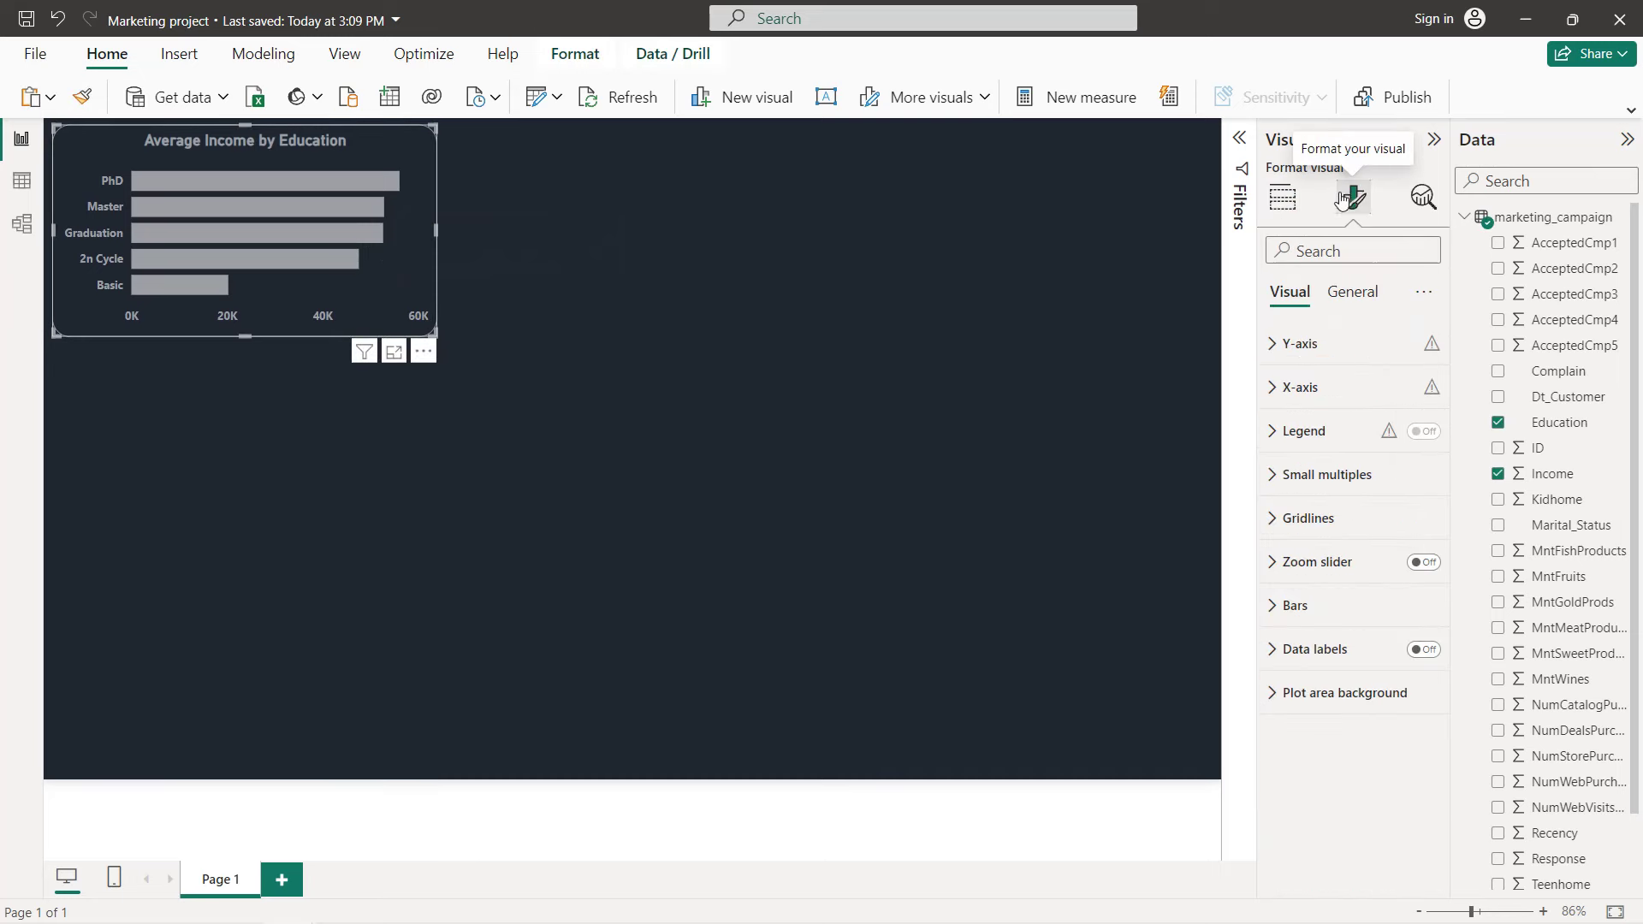
left_click(1423, 650)
left_click(1322, 648)
scroll(1352, 599, "down", 3)
left_click(1286, 358)
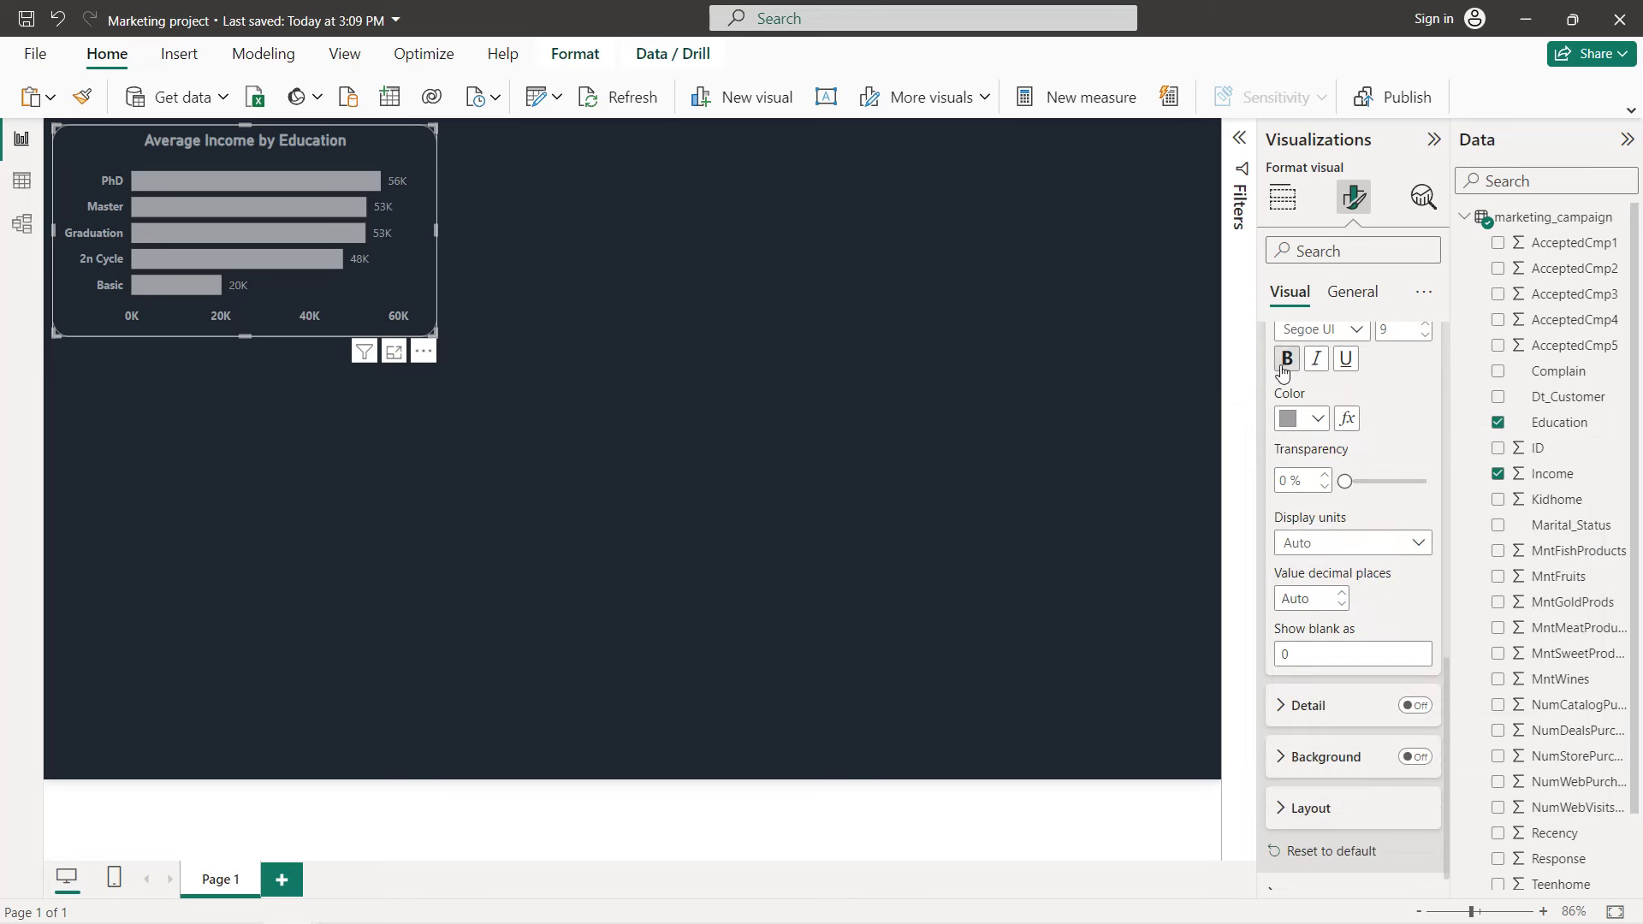
left_click(555, 346)
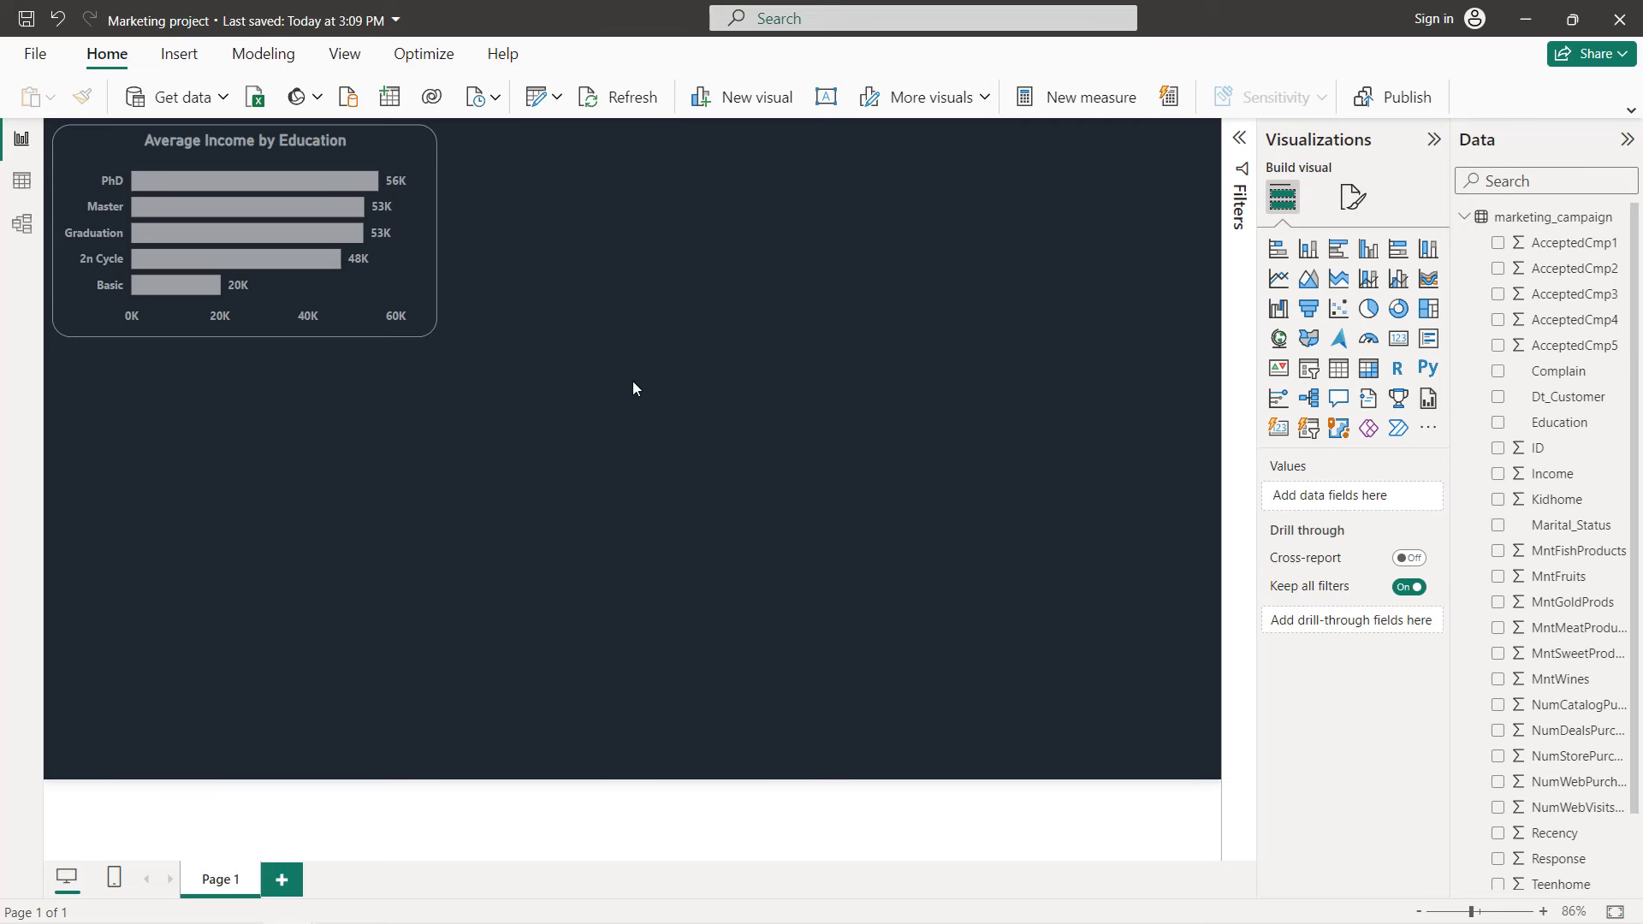
- Duplicate the Average Income by Education chart into the page's upper-right corner and replace the copy's Y-axis field with Marital_Status
left_click(378, 289)
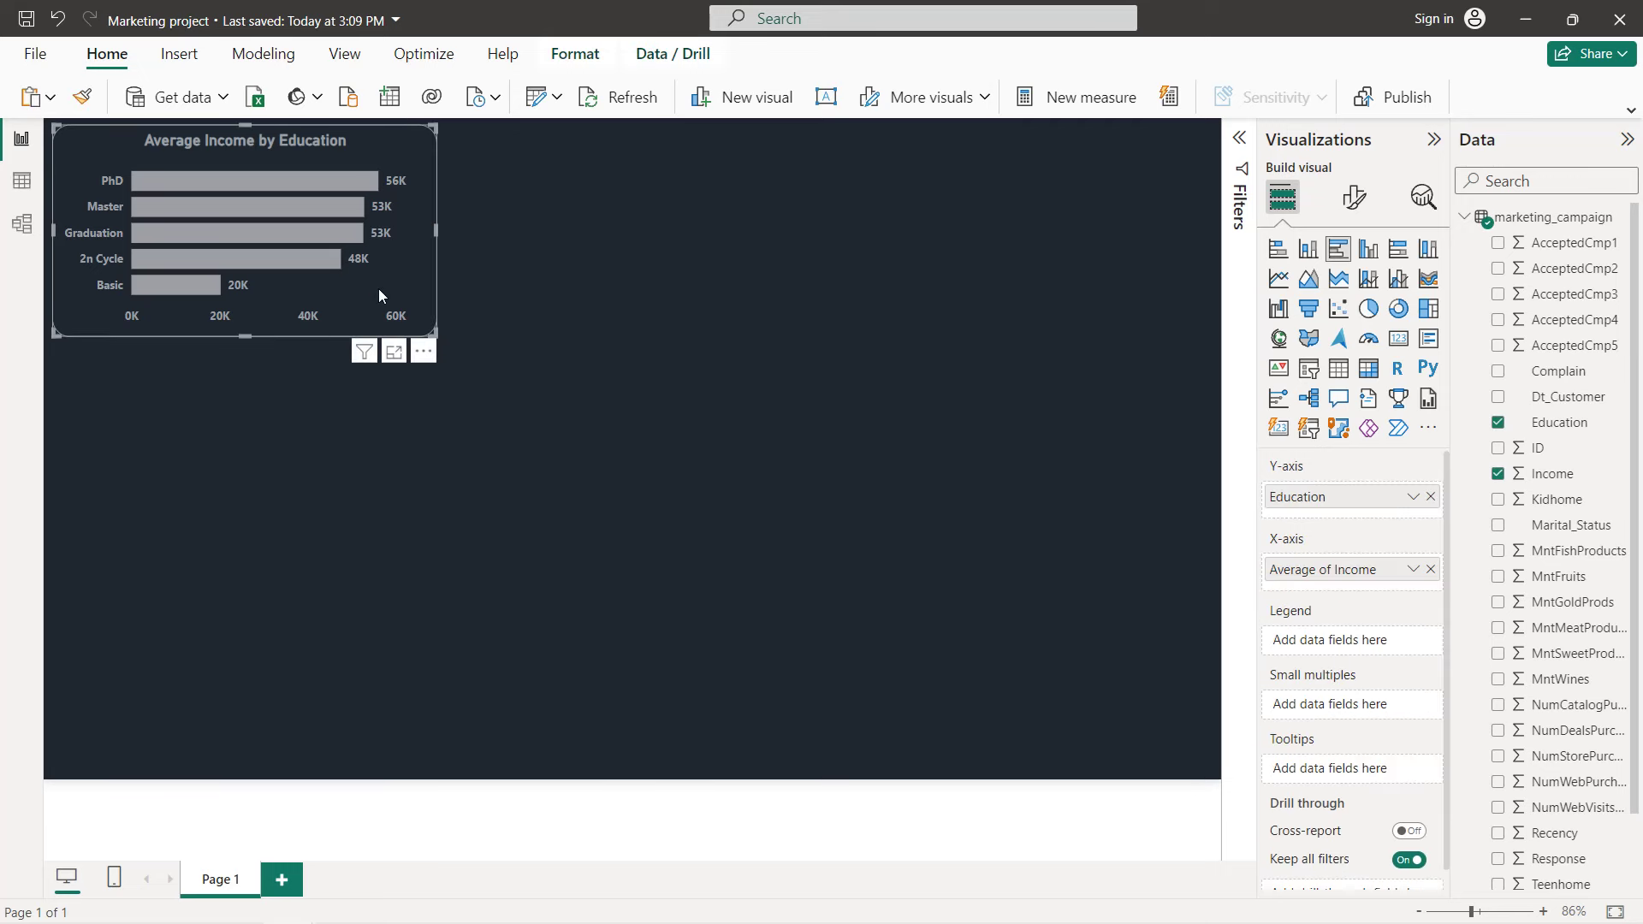
key("ctrl+c")
key("ctrl+v")
left_click_drag(290, 218, 1049, 204)
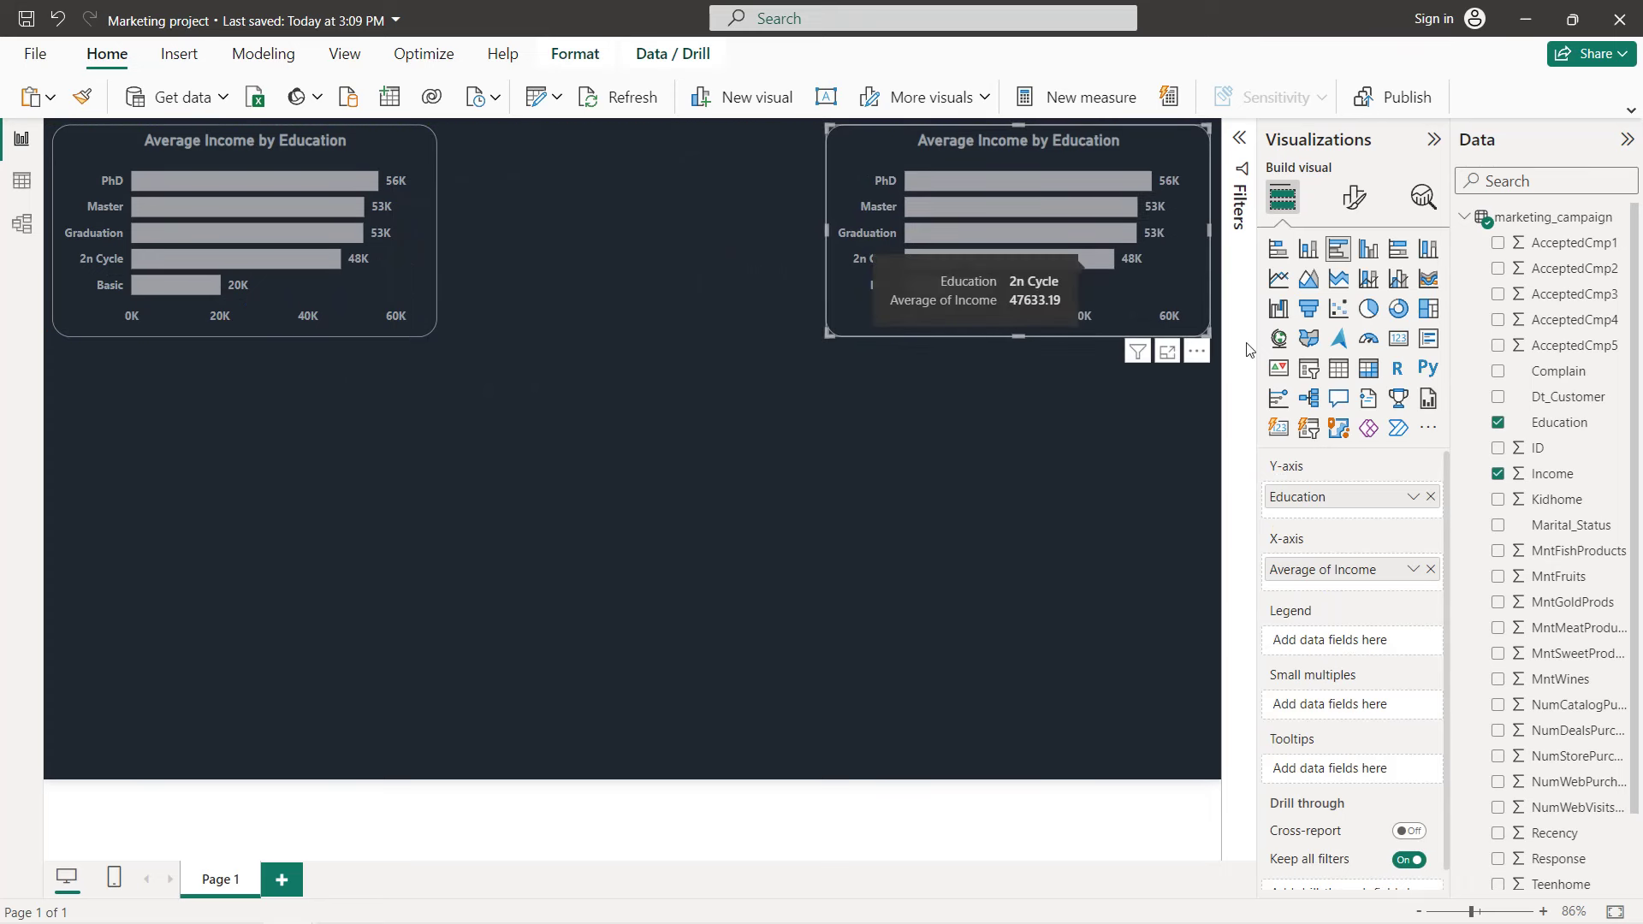
left_click(1430, 497)
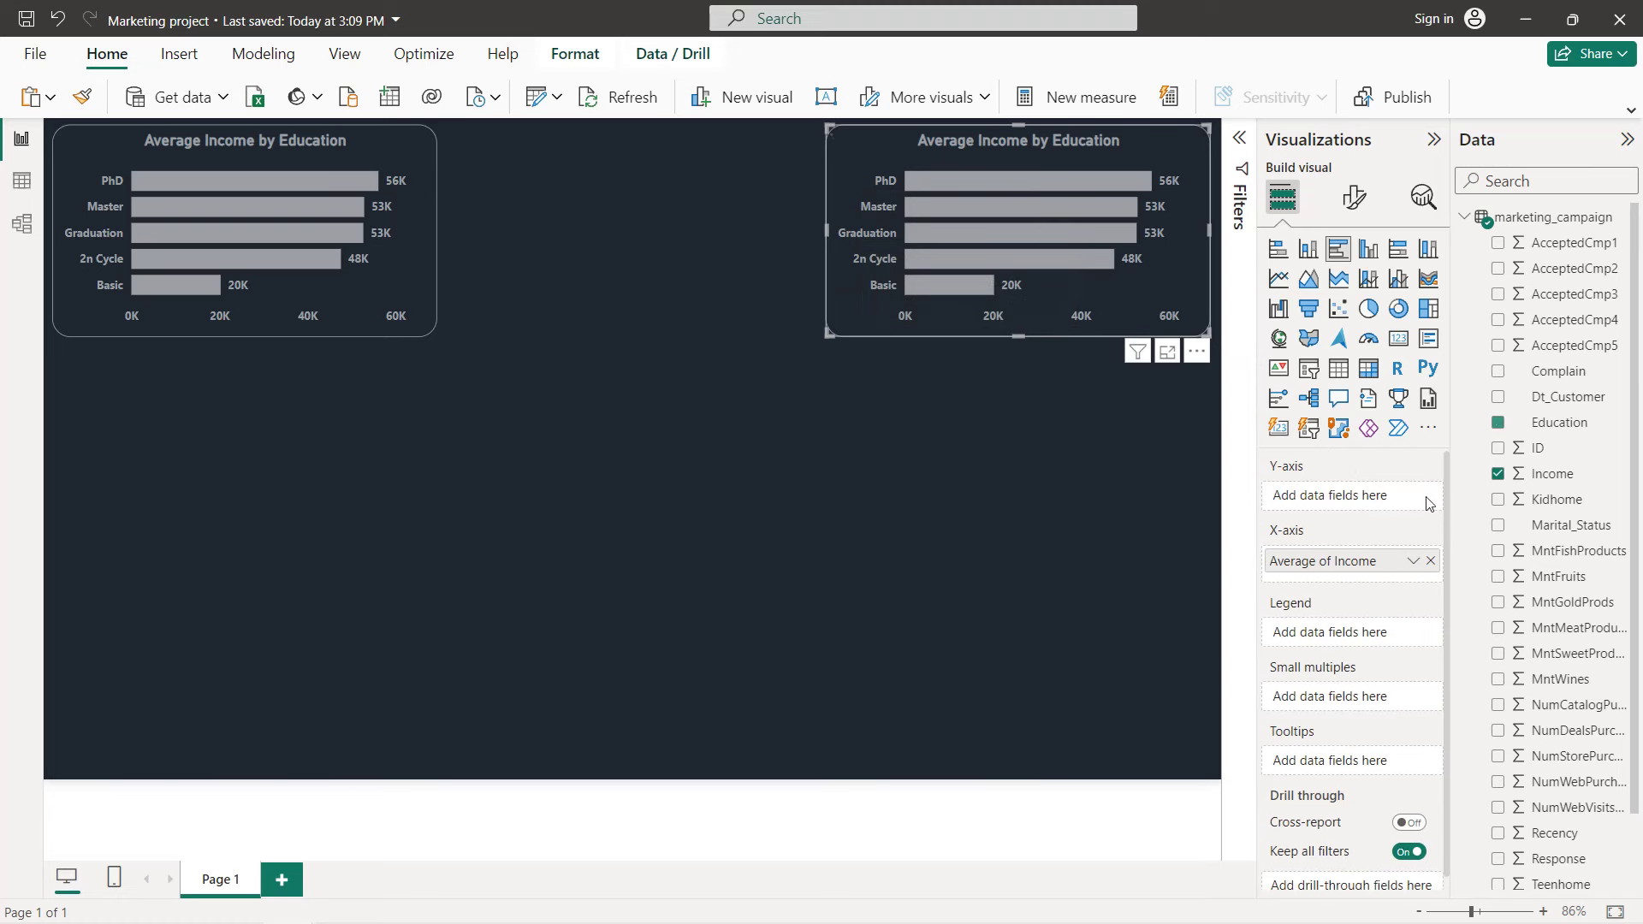
left_click(1497, 527)
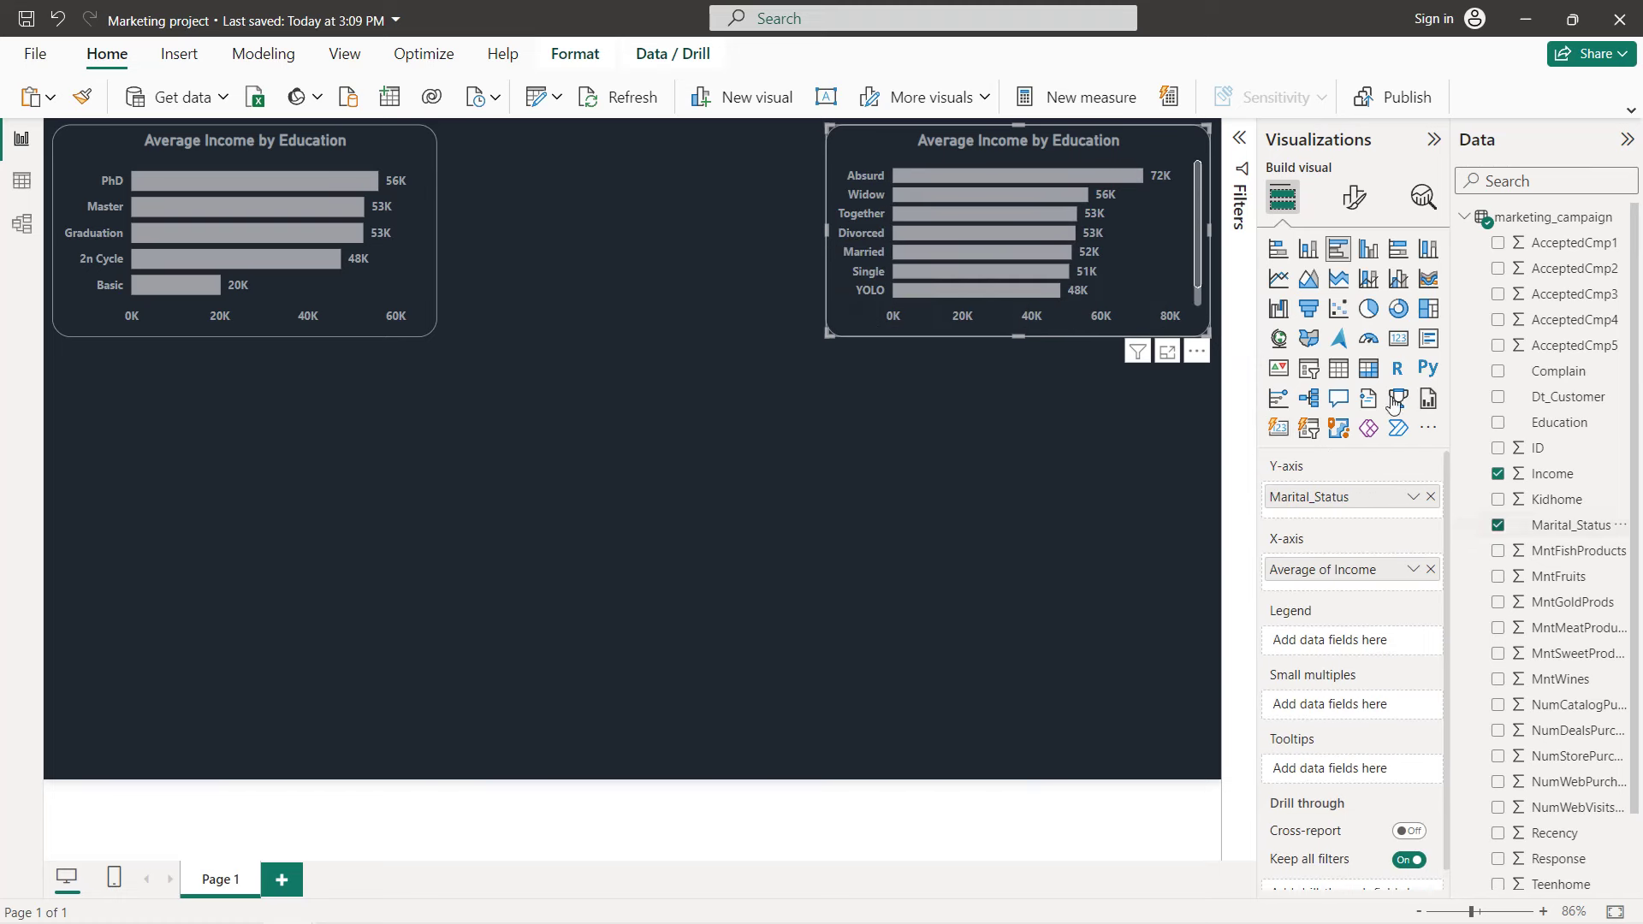
- Change the title of the marital status chart to "Average Income by marital status"
left_click(1366, 202)
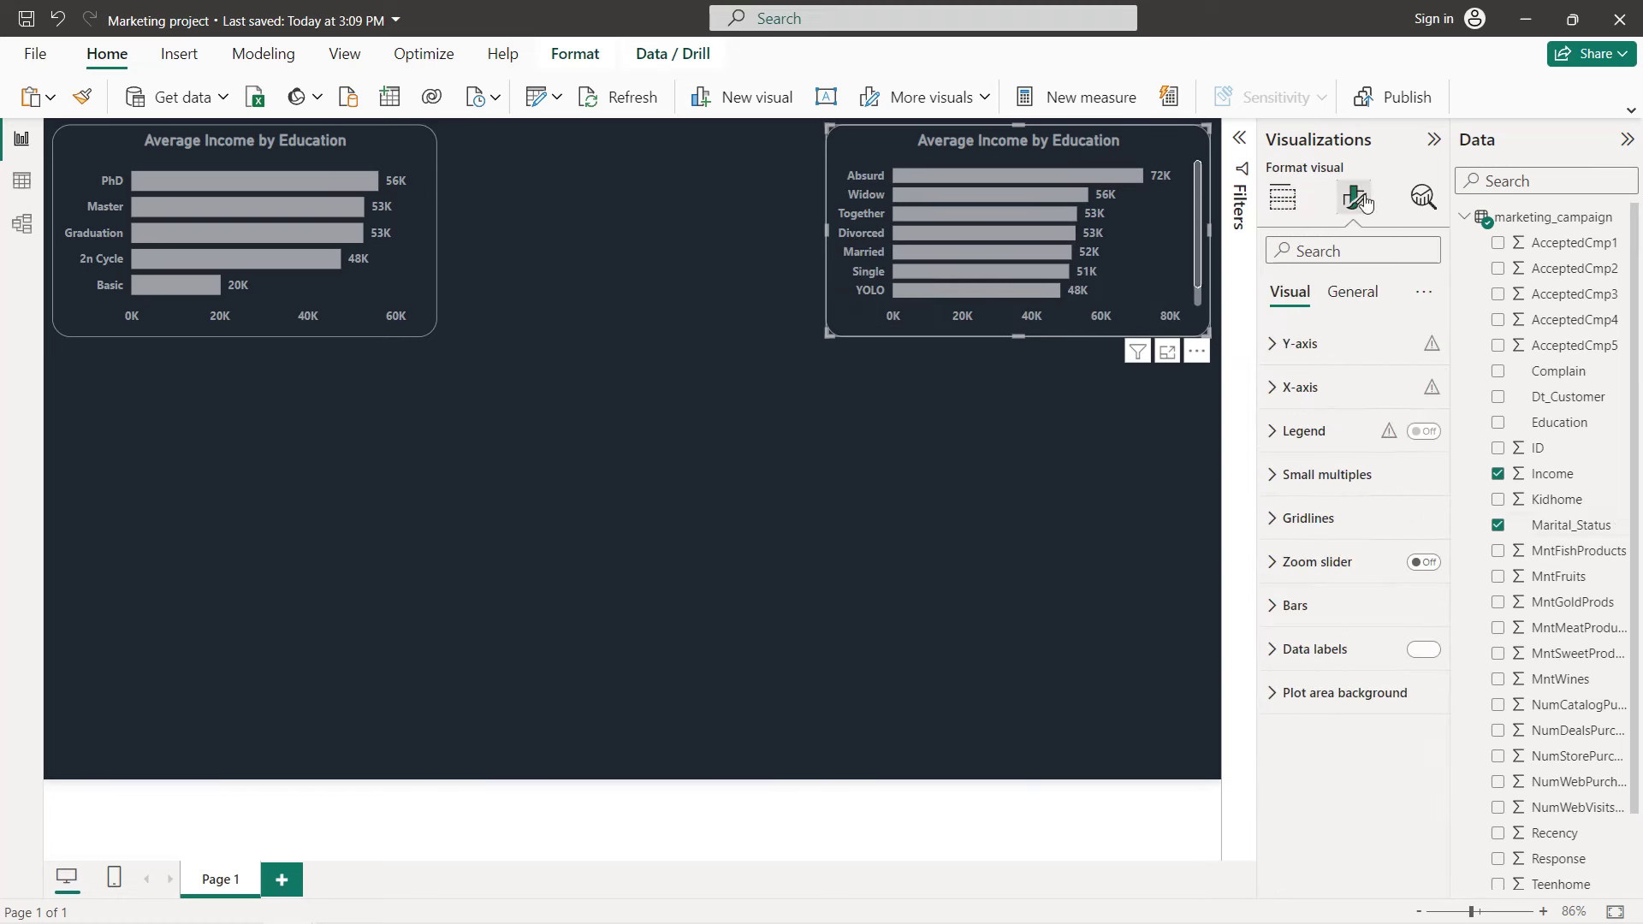
left_click(1368, 291)
left_click(1371, 382)
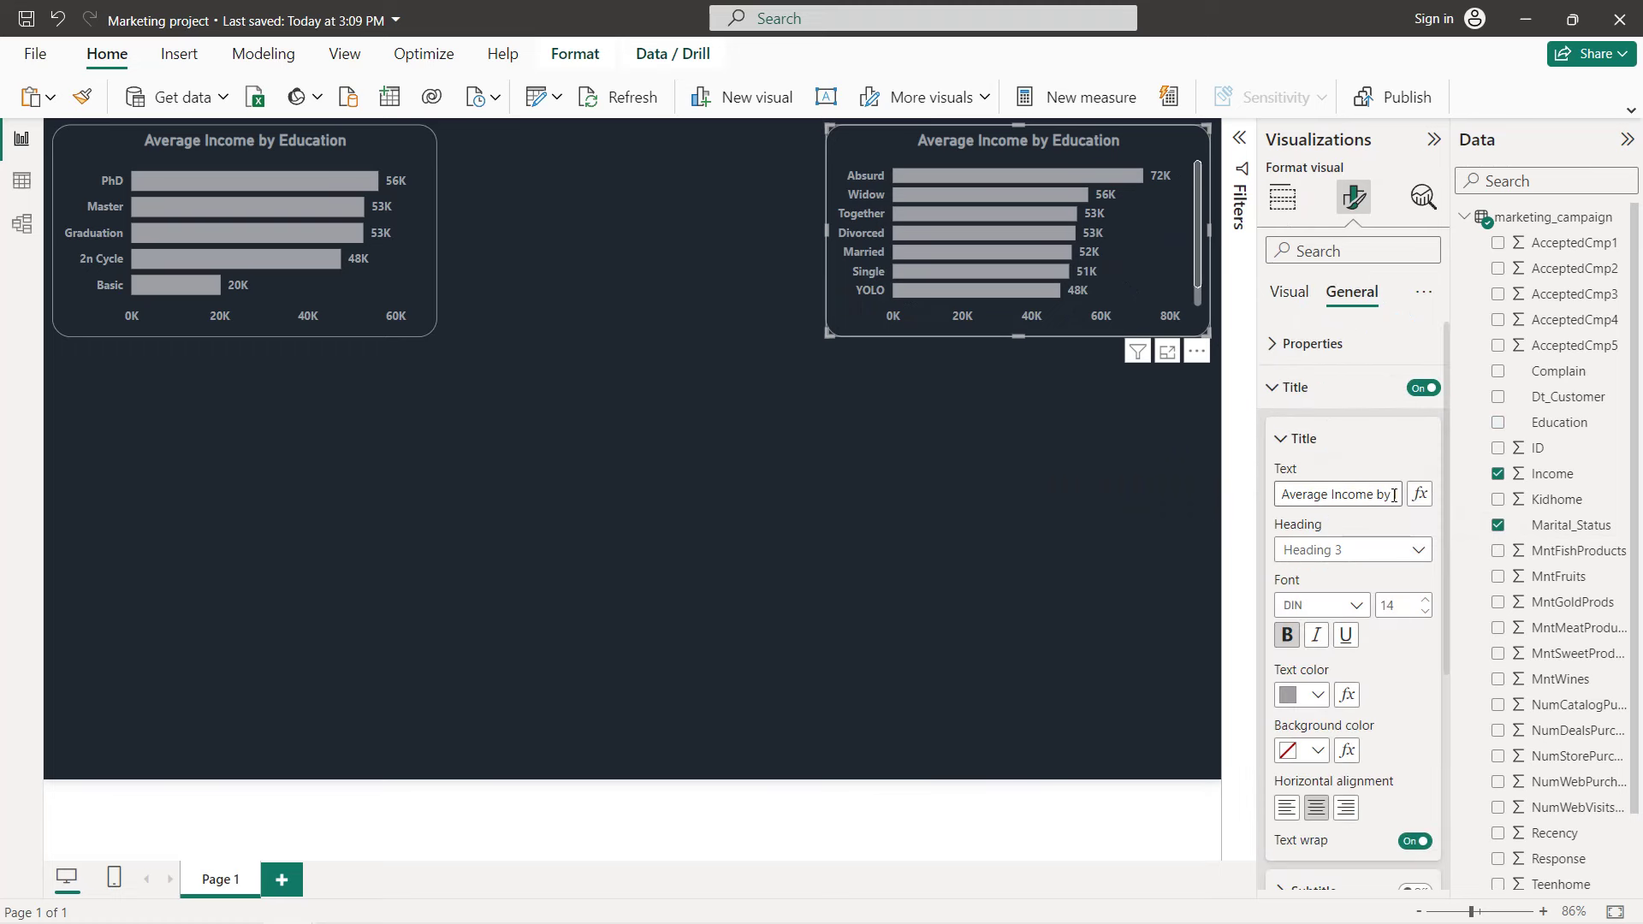
left_click(1395, 494)
key("BackSpace")
key("BackSpace")
key("BackSpace")
key("BackSpace")
key("BackSpace")
key("BackSpace")
key("BackSpace")
key("BackSpace")
key("BackSpace")
type("marital")
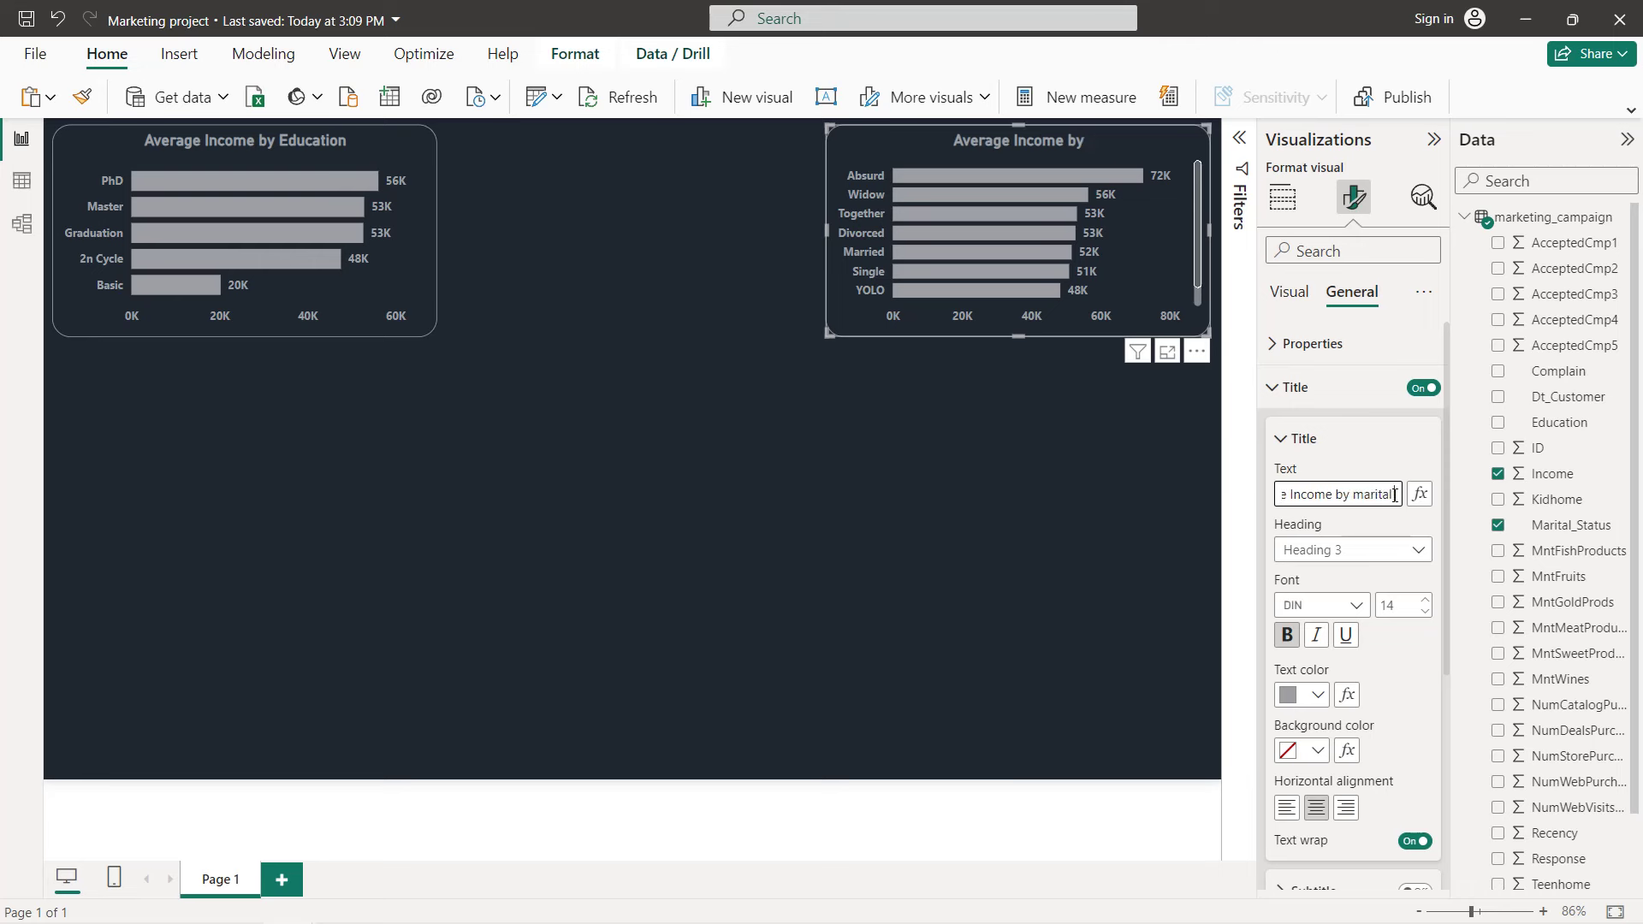
type(" status")
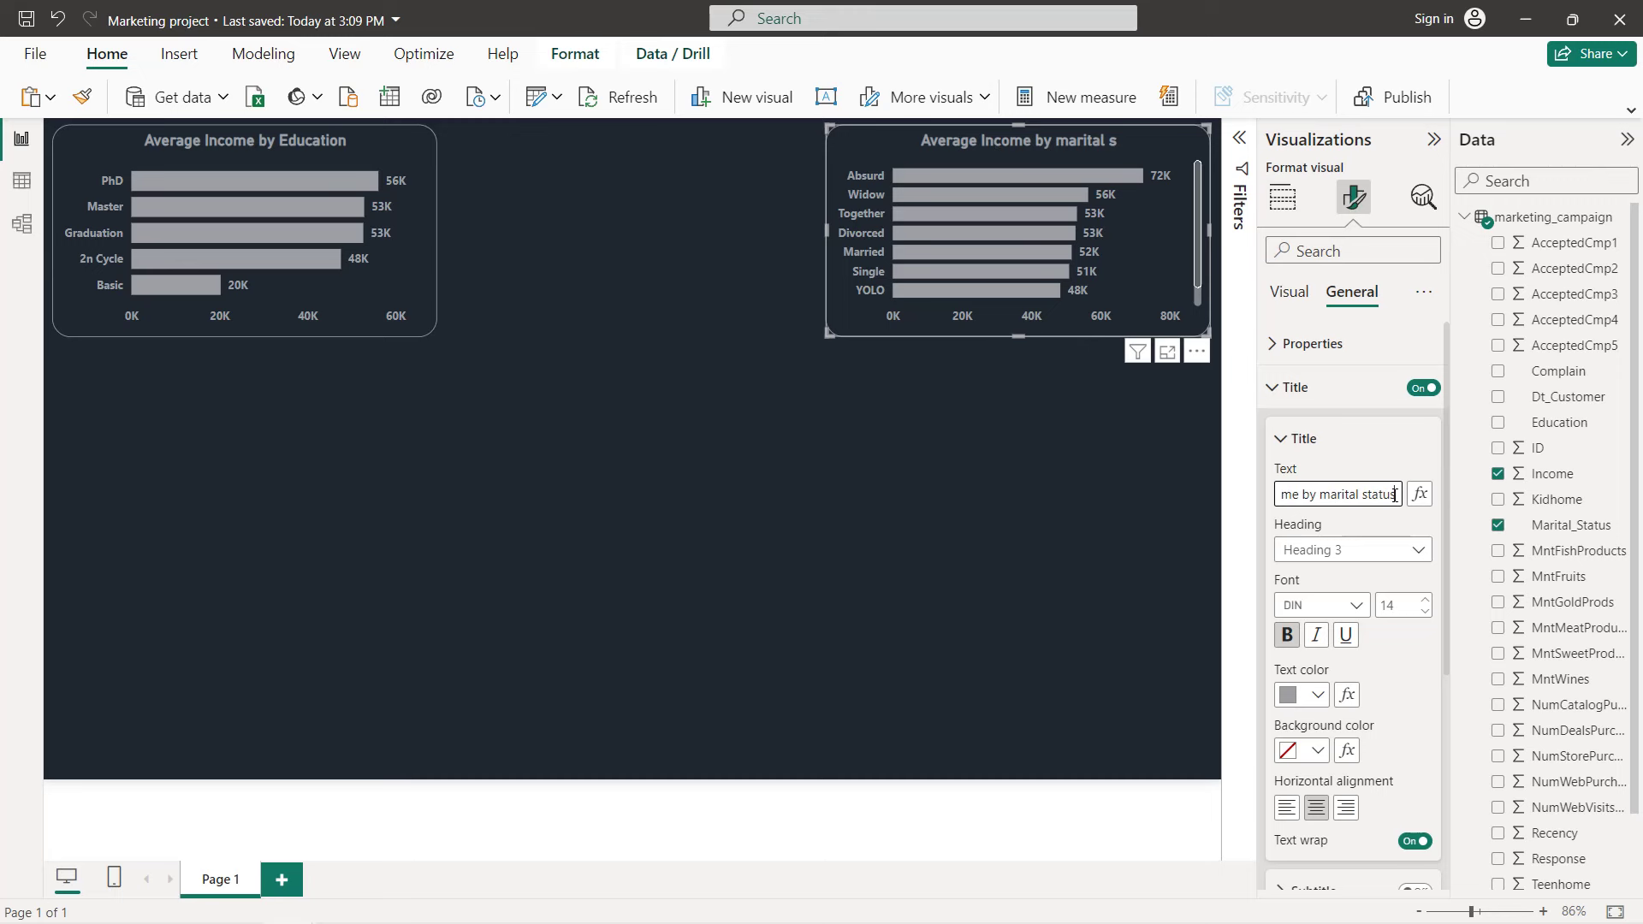
left_click(936, 428)
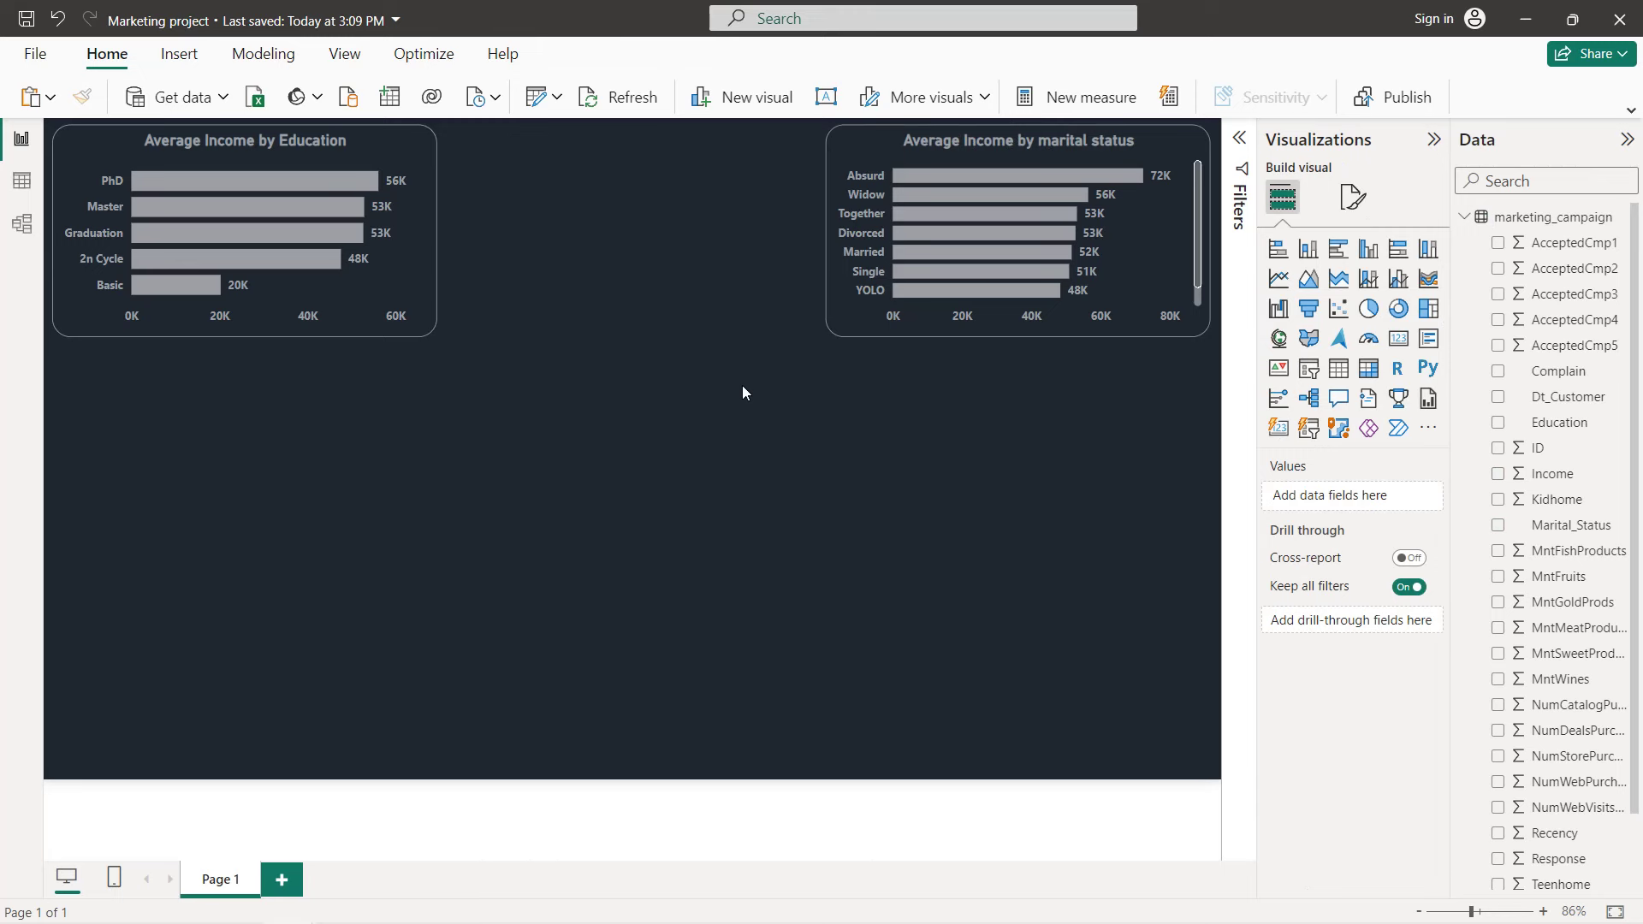
- Duplicate the Average Income by Education chart directly below the original and convert the copy to a clustered column chart
left_click(382, 294)
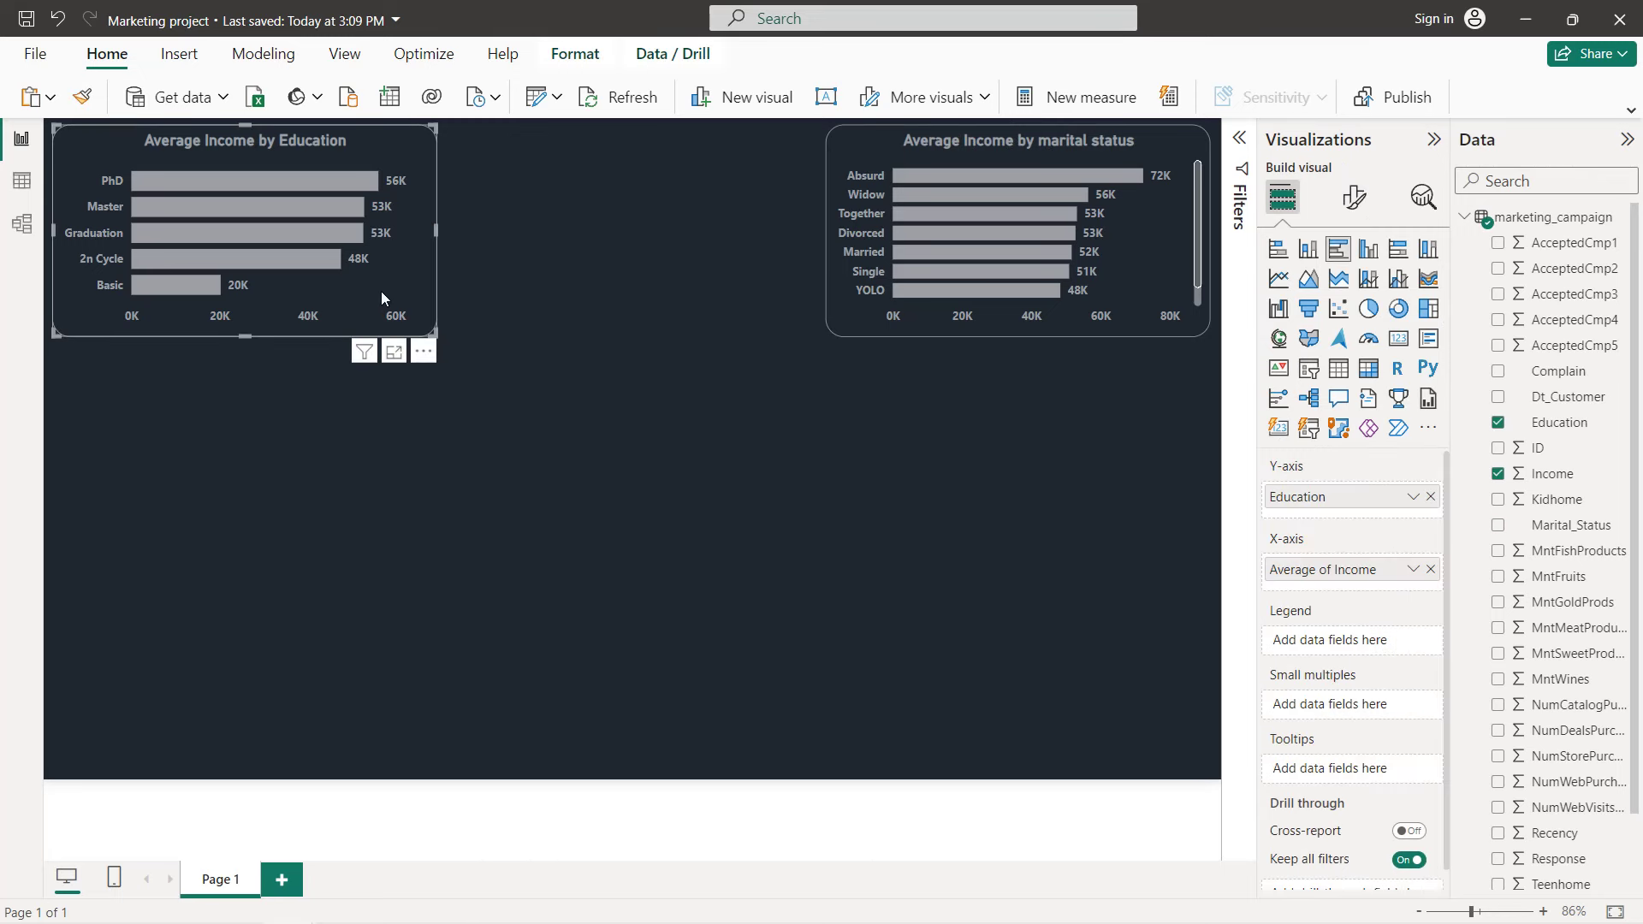
key("ctrl+c")
key("ctrl+v")
left_click_drag(267, 229, 265, 417)
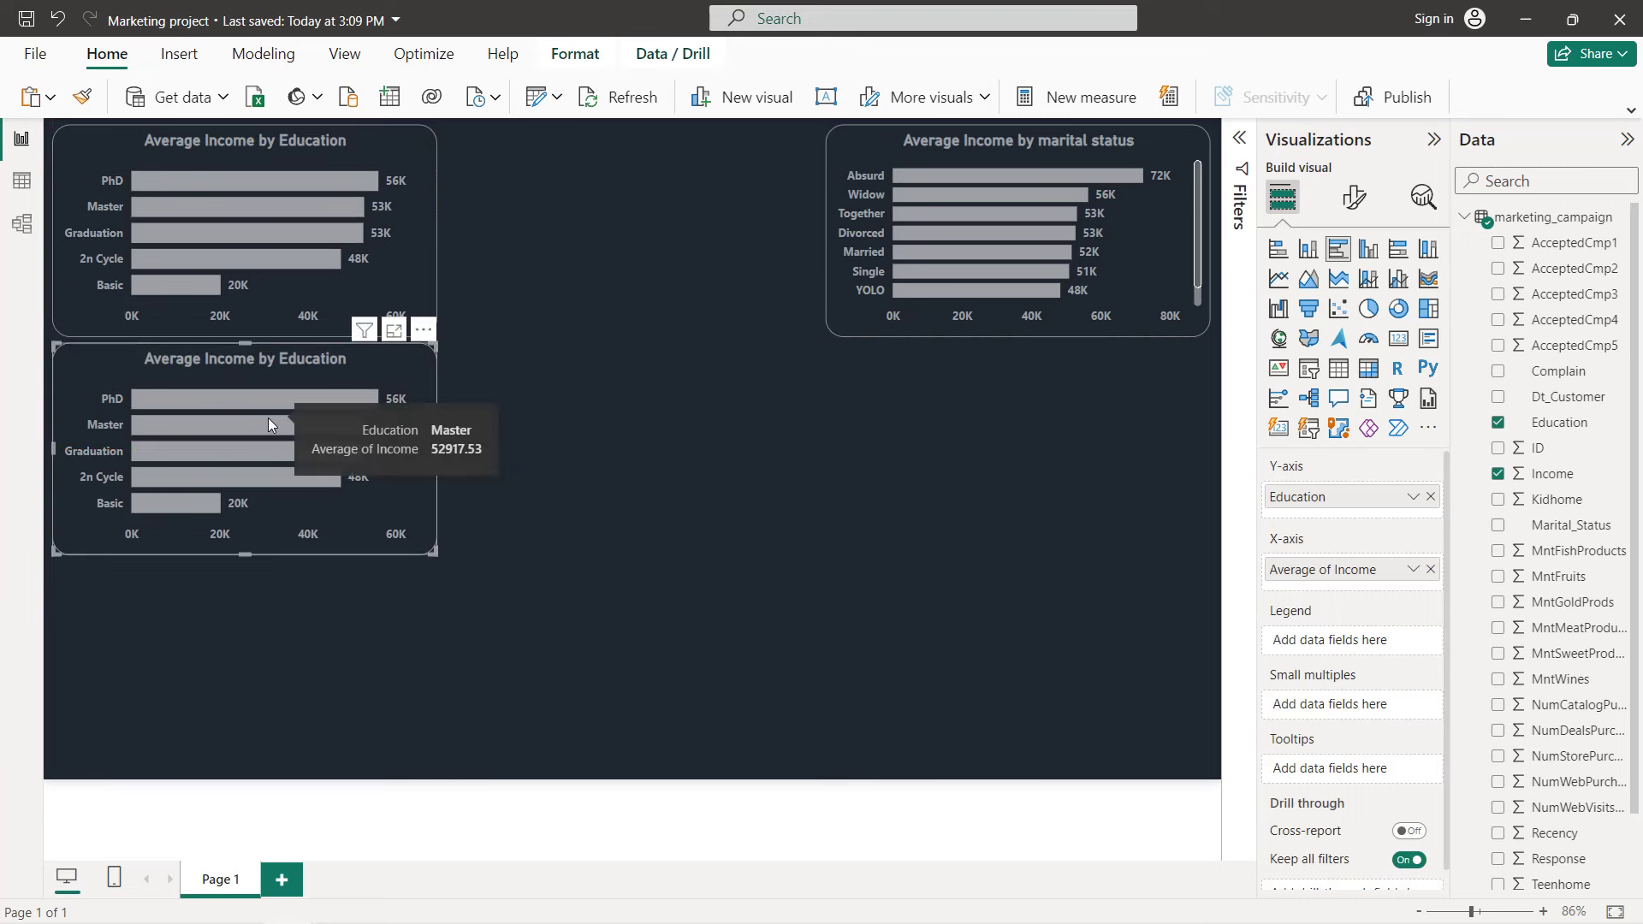
left_click(1366, 253)
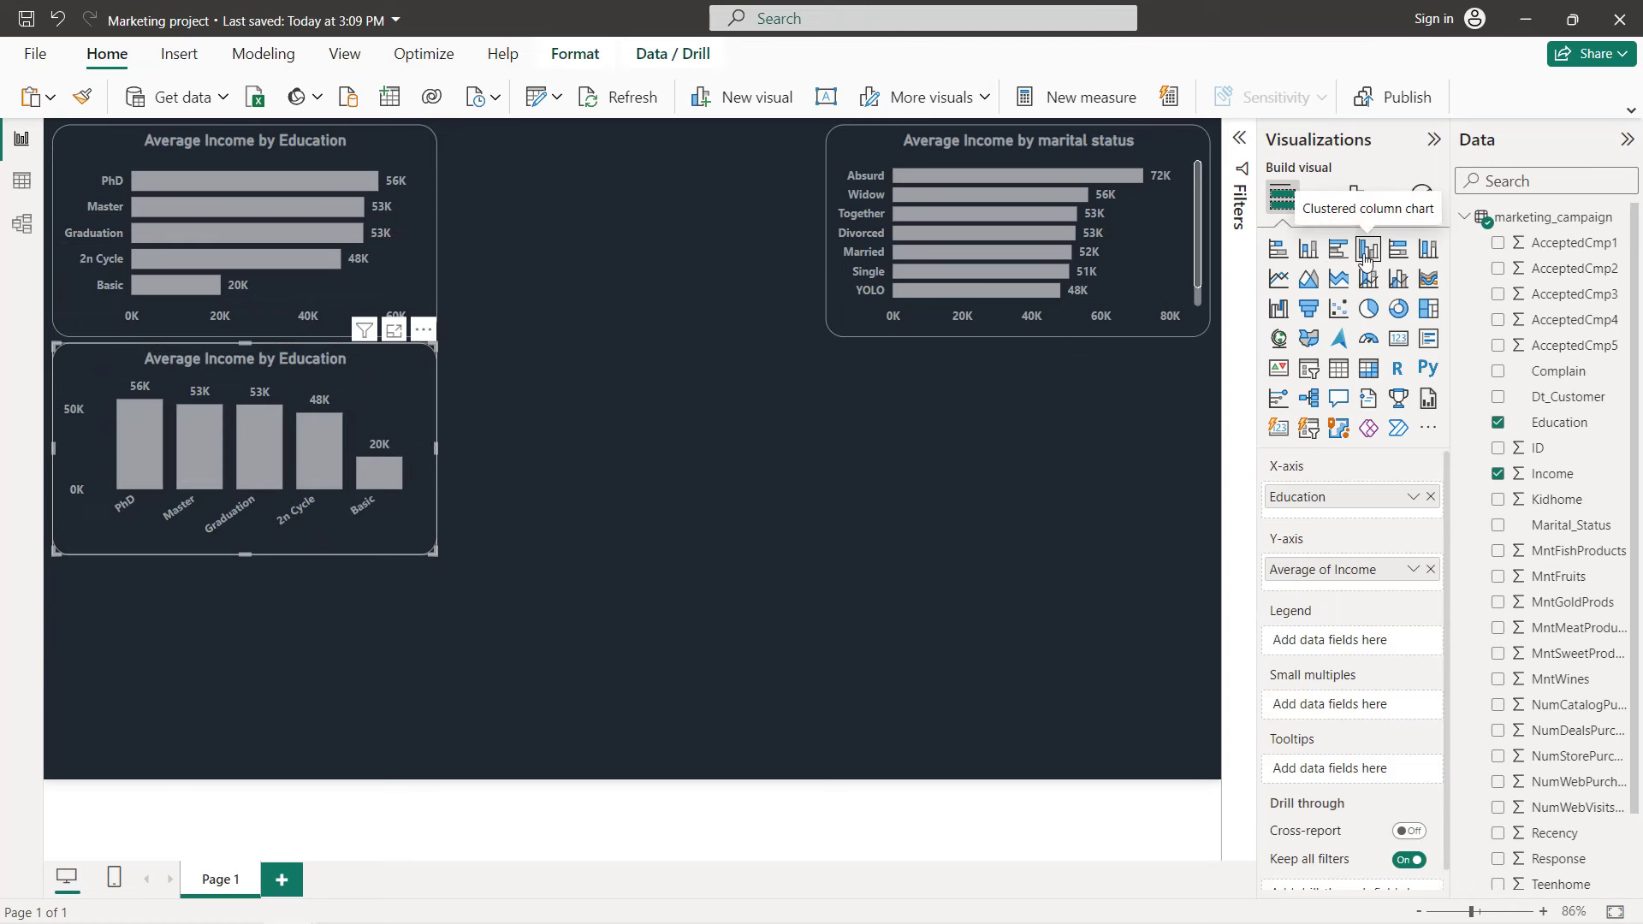
- Replace the column chart's fields with Year_Birth on the X-axis and Count of ID on the Y-axis
left_click(1430, 502)
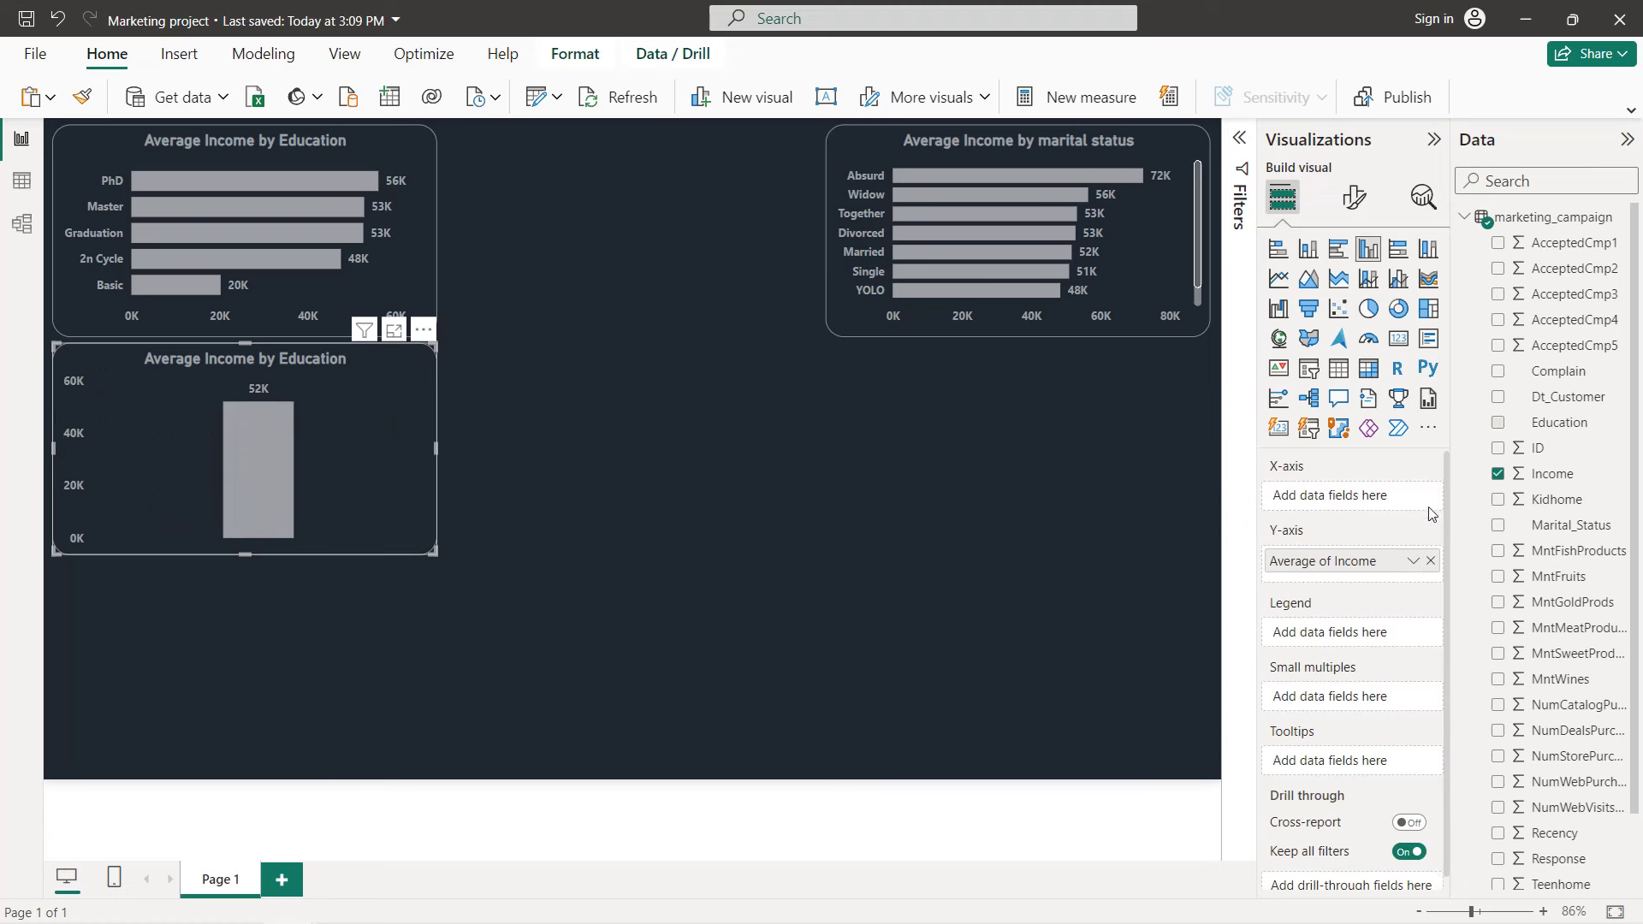
left_click(1430, 569)
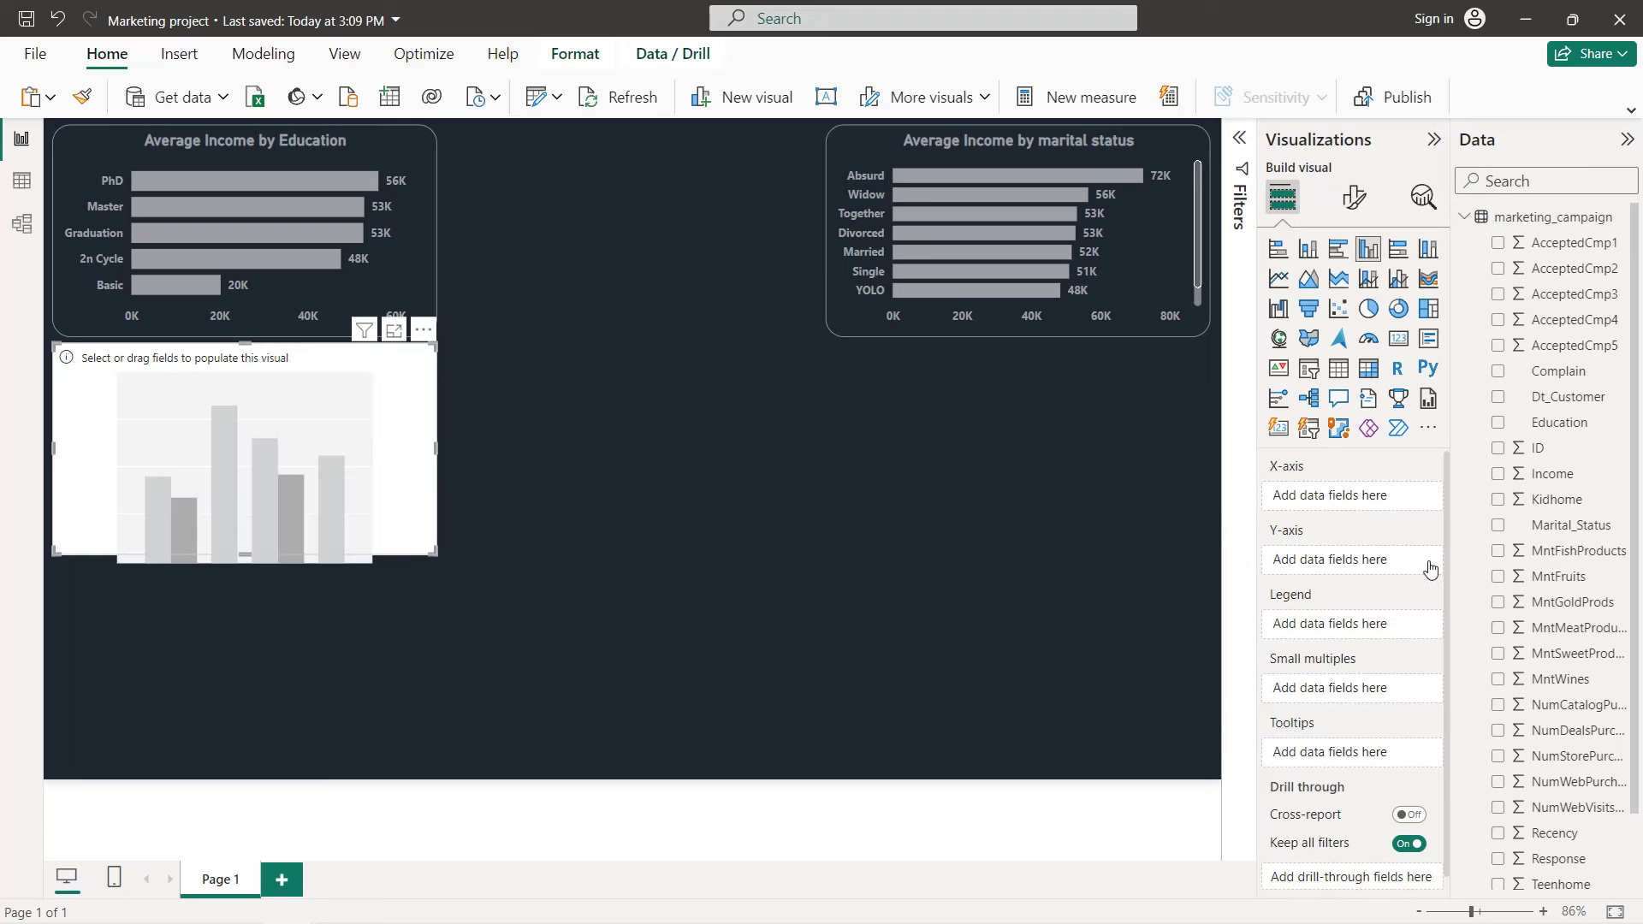
scroll(1538, 560, "down", 1)
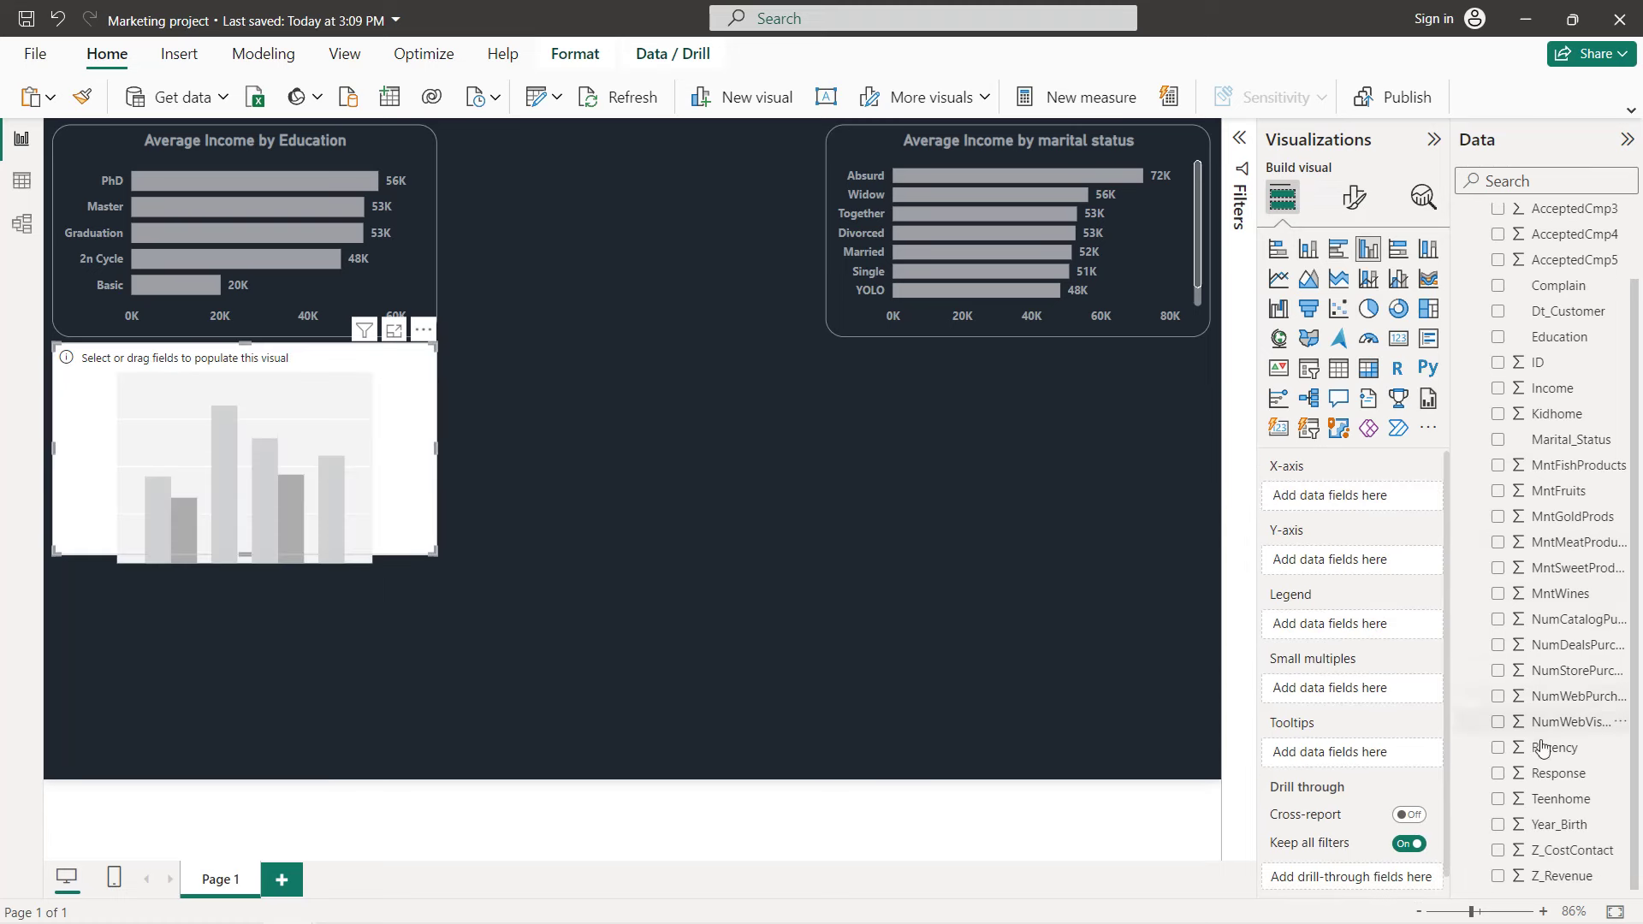
left_click(1498, 825)
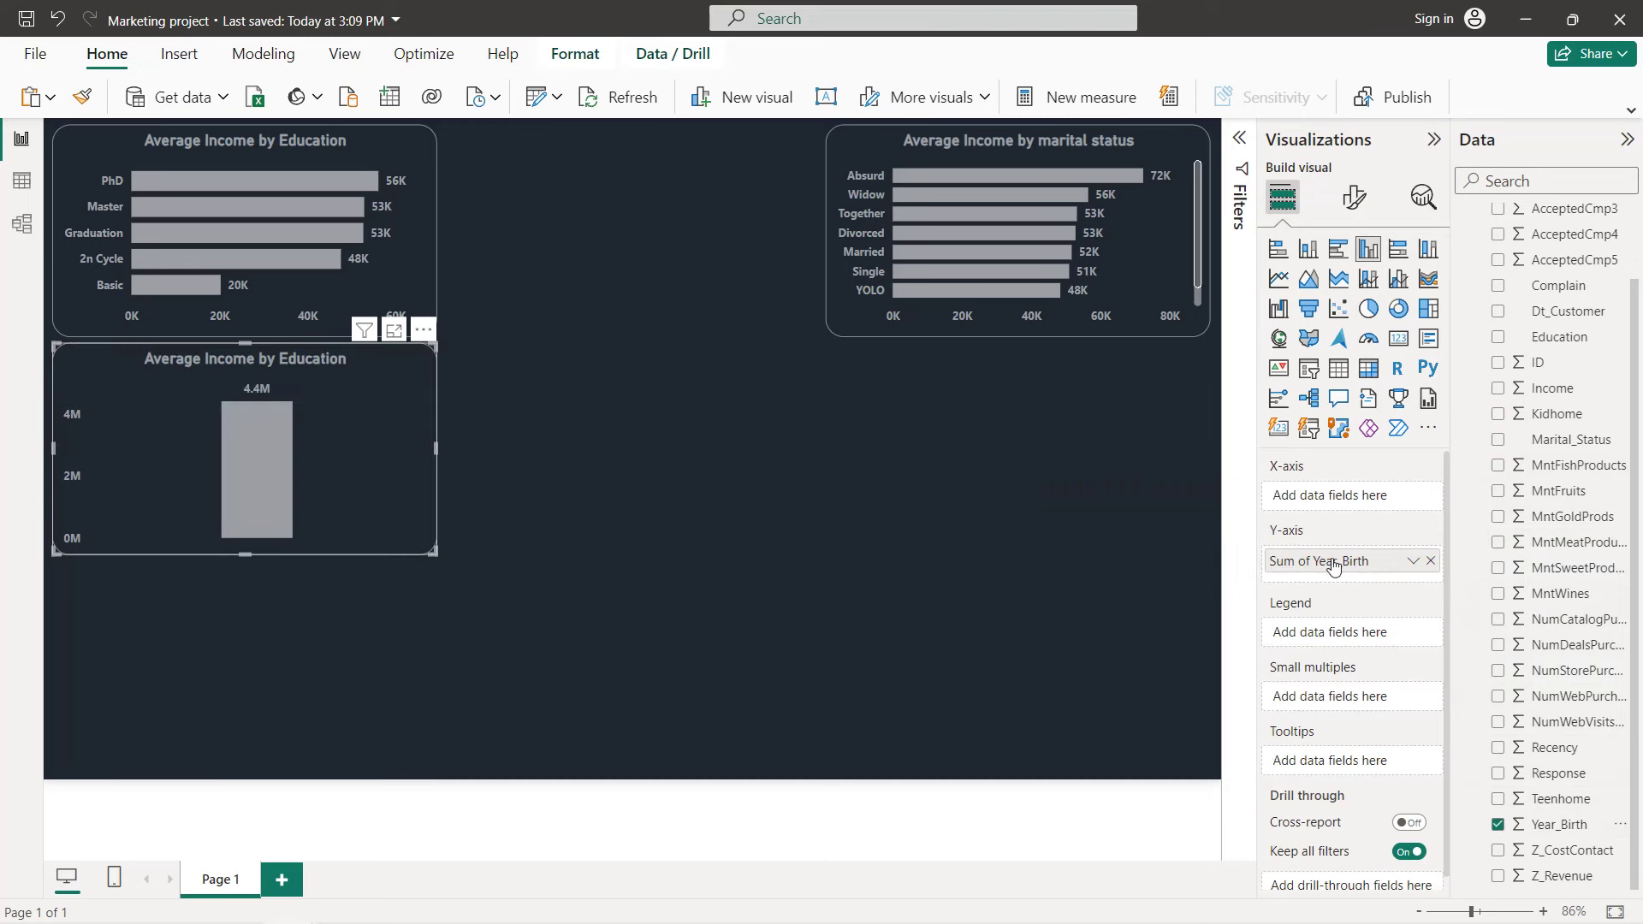
left_click_drag(1332, 562, 1332, 496)
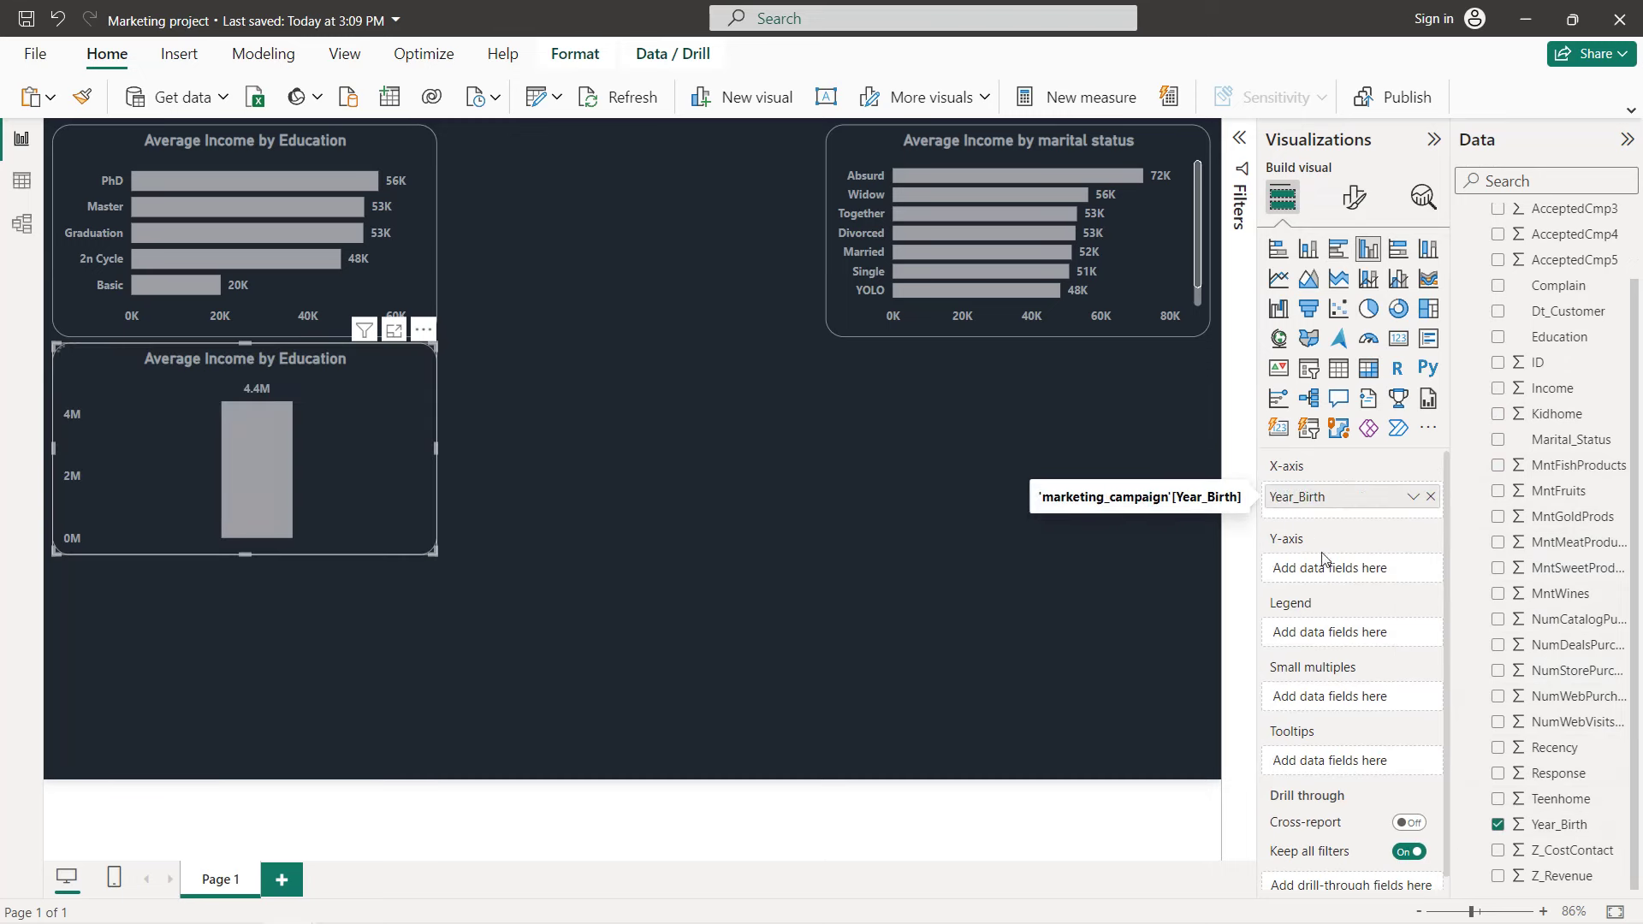
left_click(1497, 366)
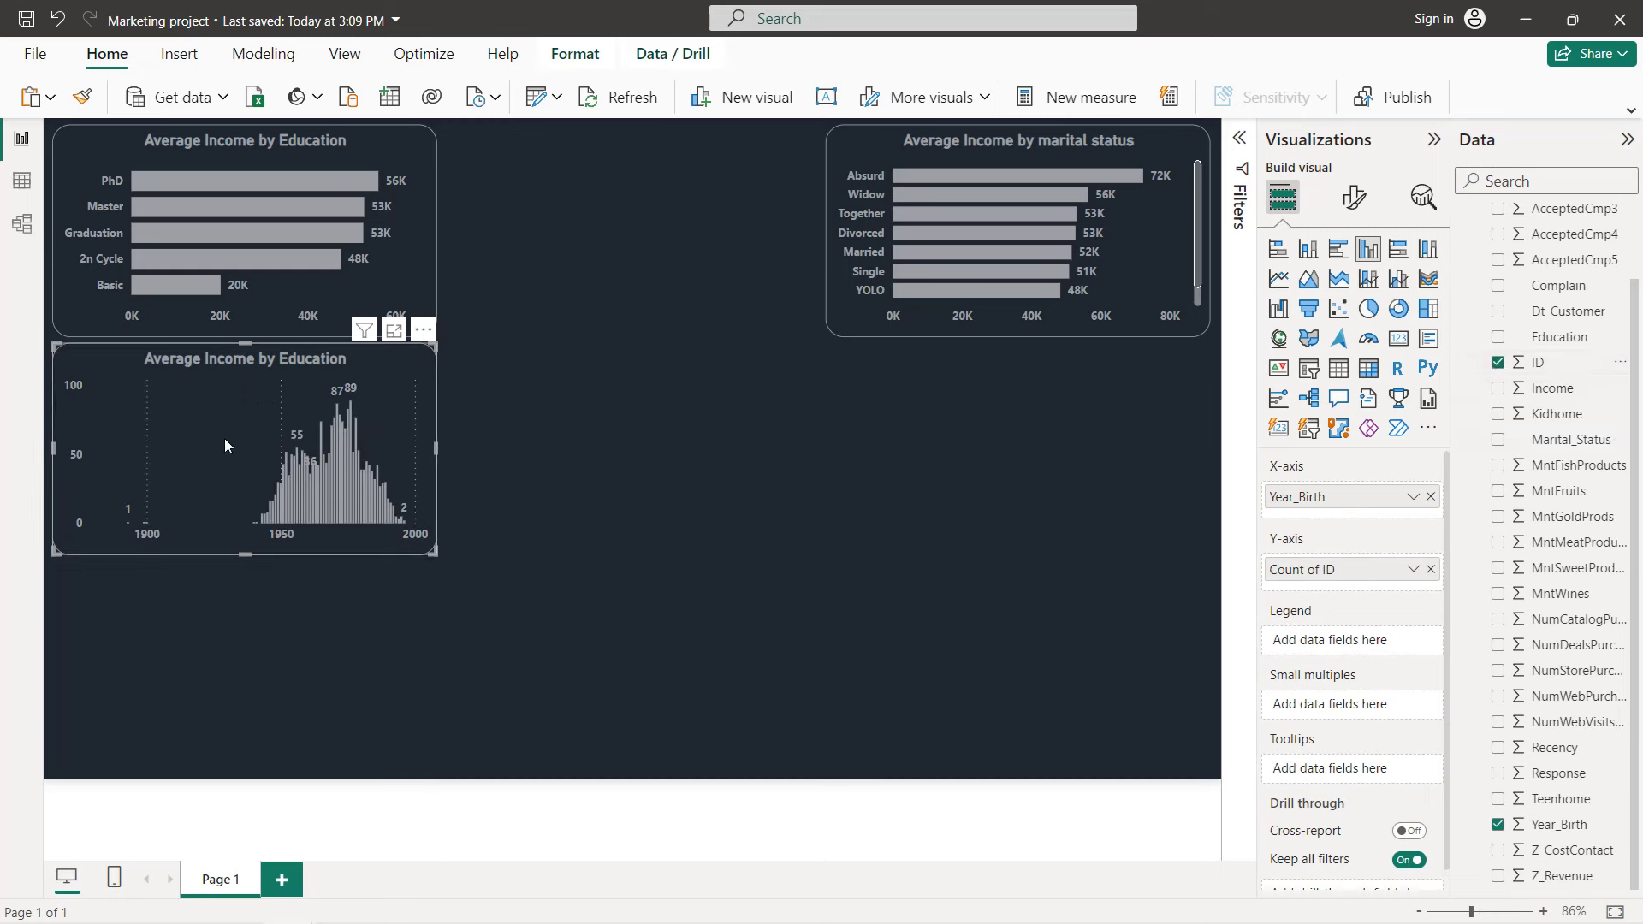
- Turn off the data labels and vertical gridlines of the Year_Birth column chart
left_click(1347, 205)
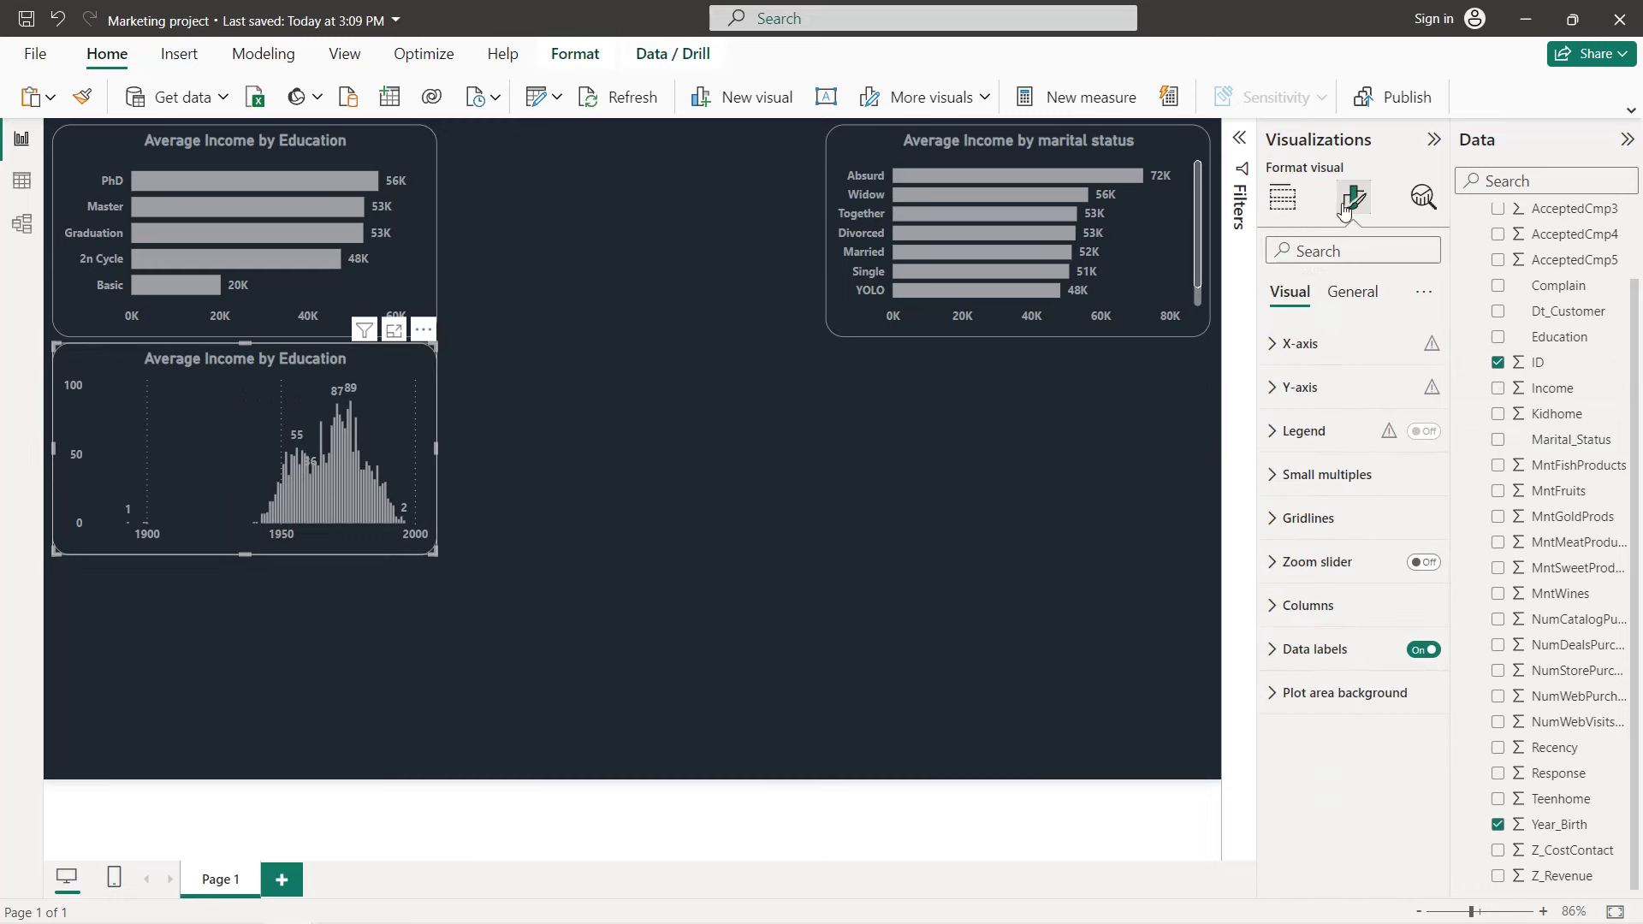
left_click(1422, 650)
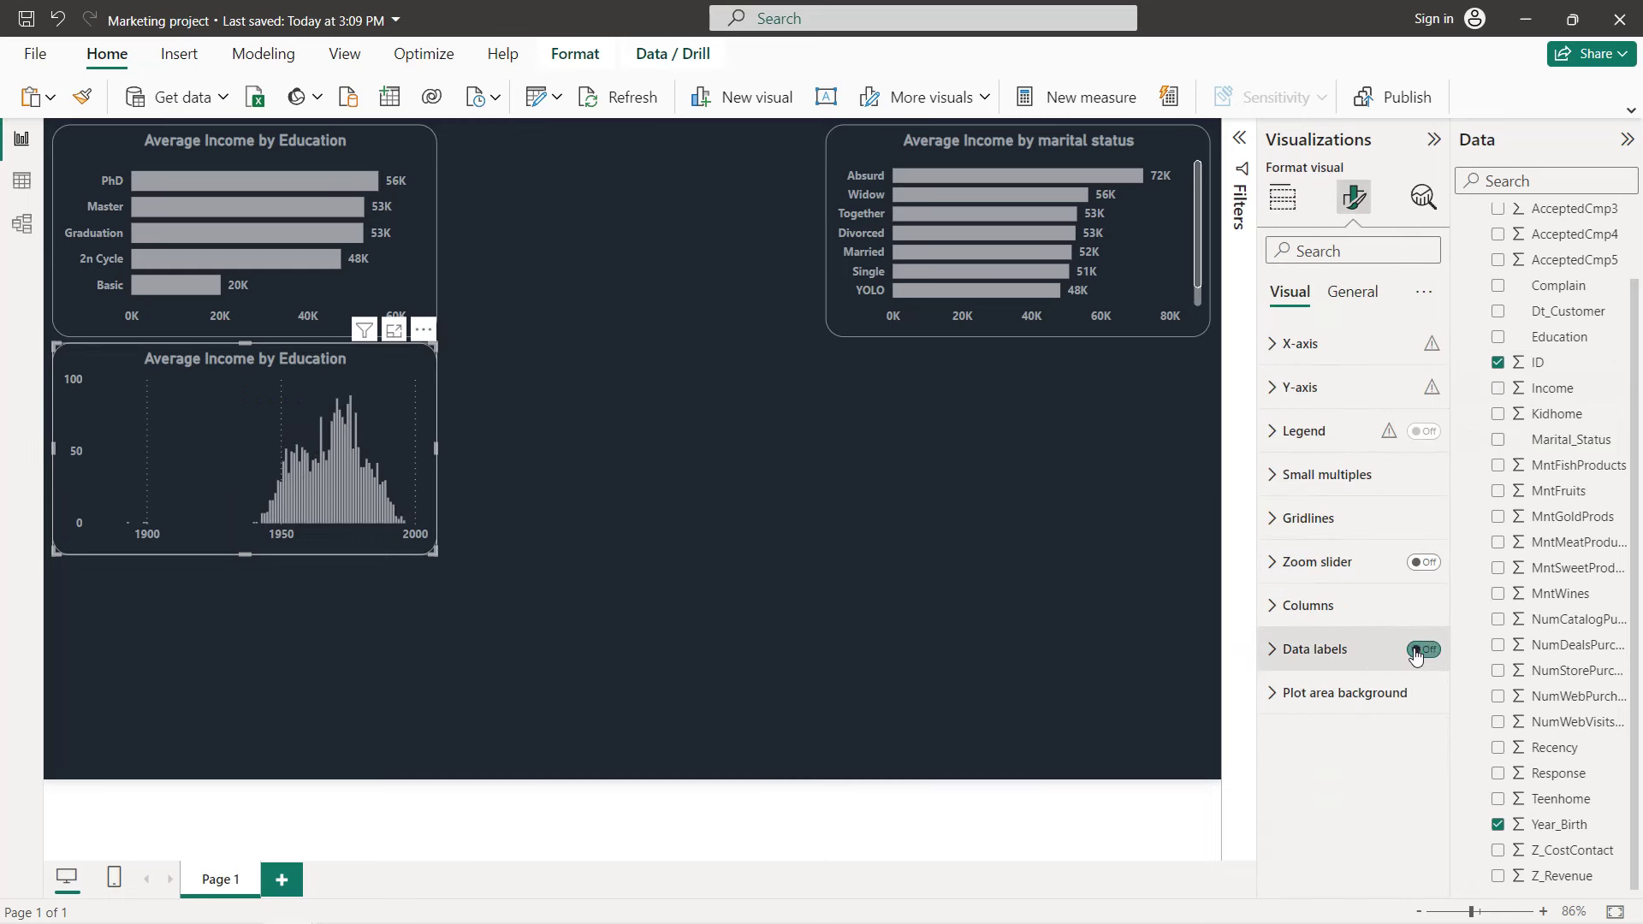
left_click(1349, 519)
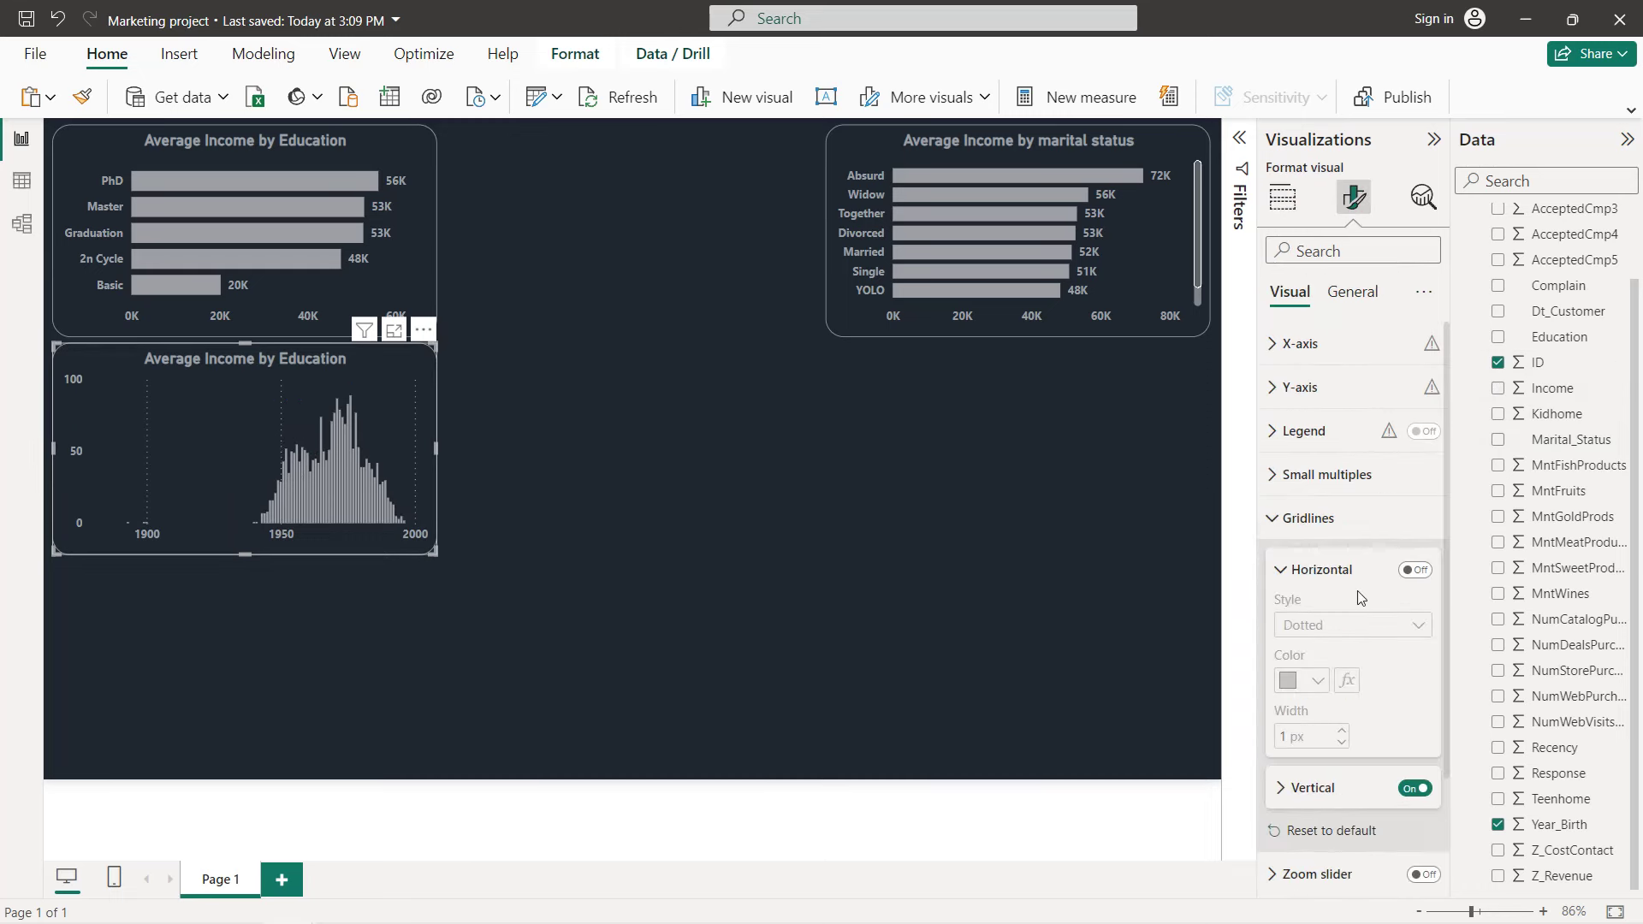
left_click(1414, 789)
- Duplicate the Year_Birth chart below the marital status chart and replace the copy's fields with Marital_Status on the X-axis and Sum of Kidhome on the Y-axis
key("ctrl+v")
left_click_drag(272, 405, 1016, 398)
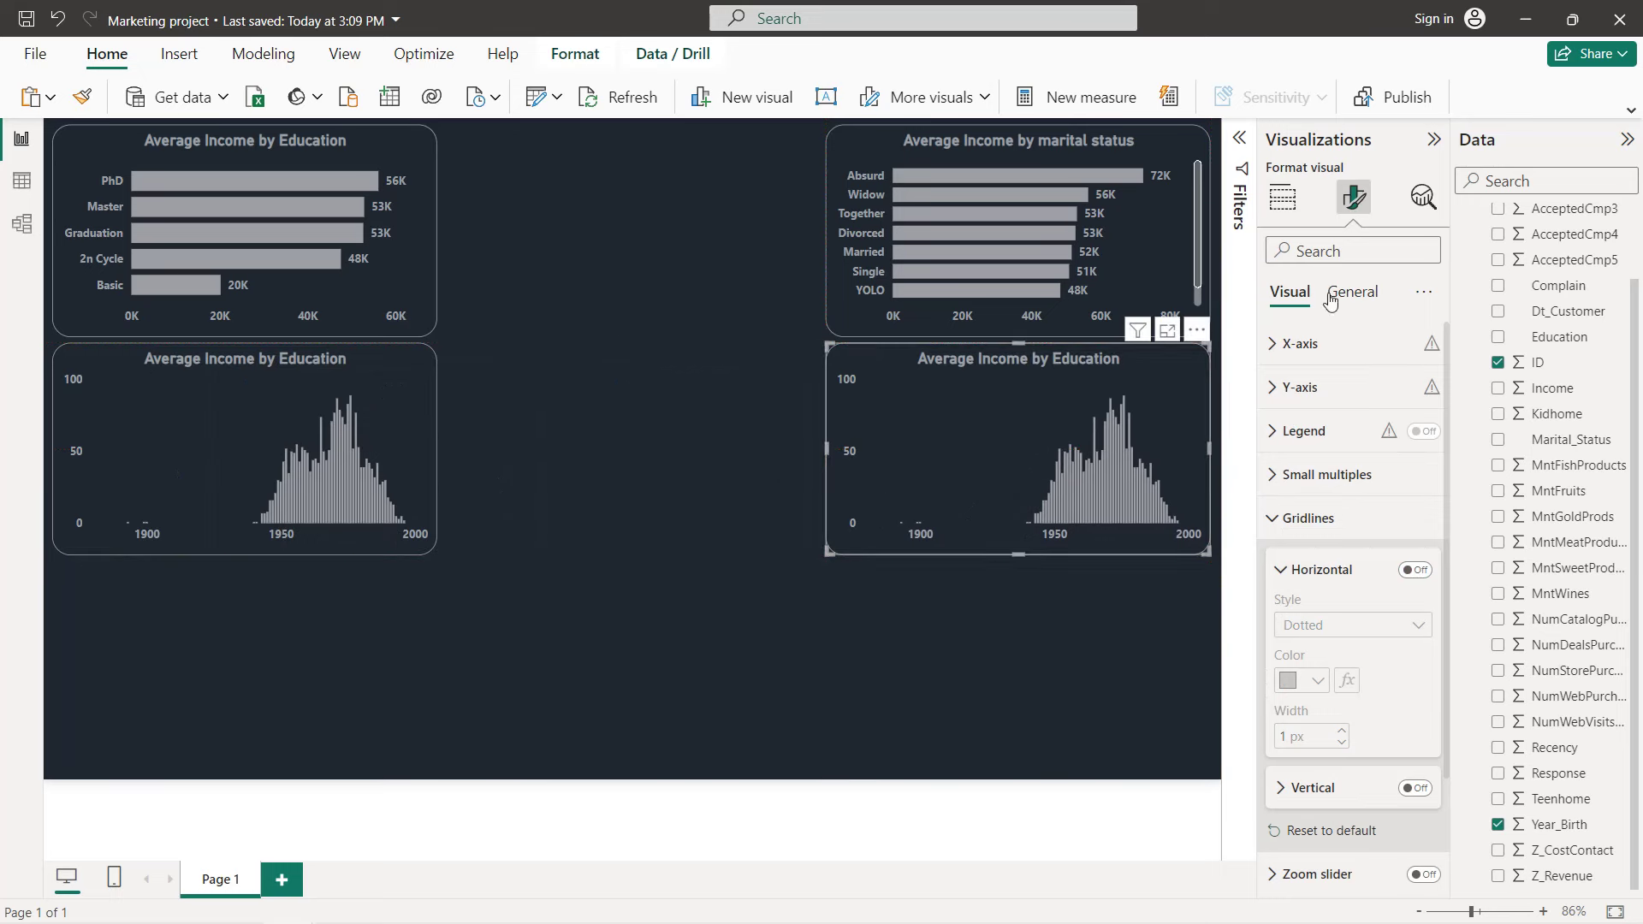
left_click(1286, 205)
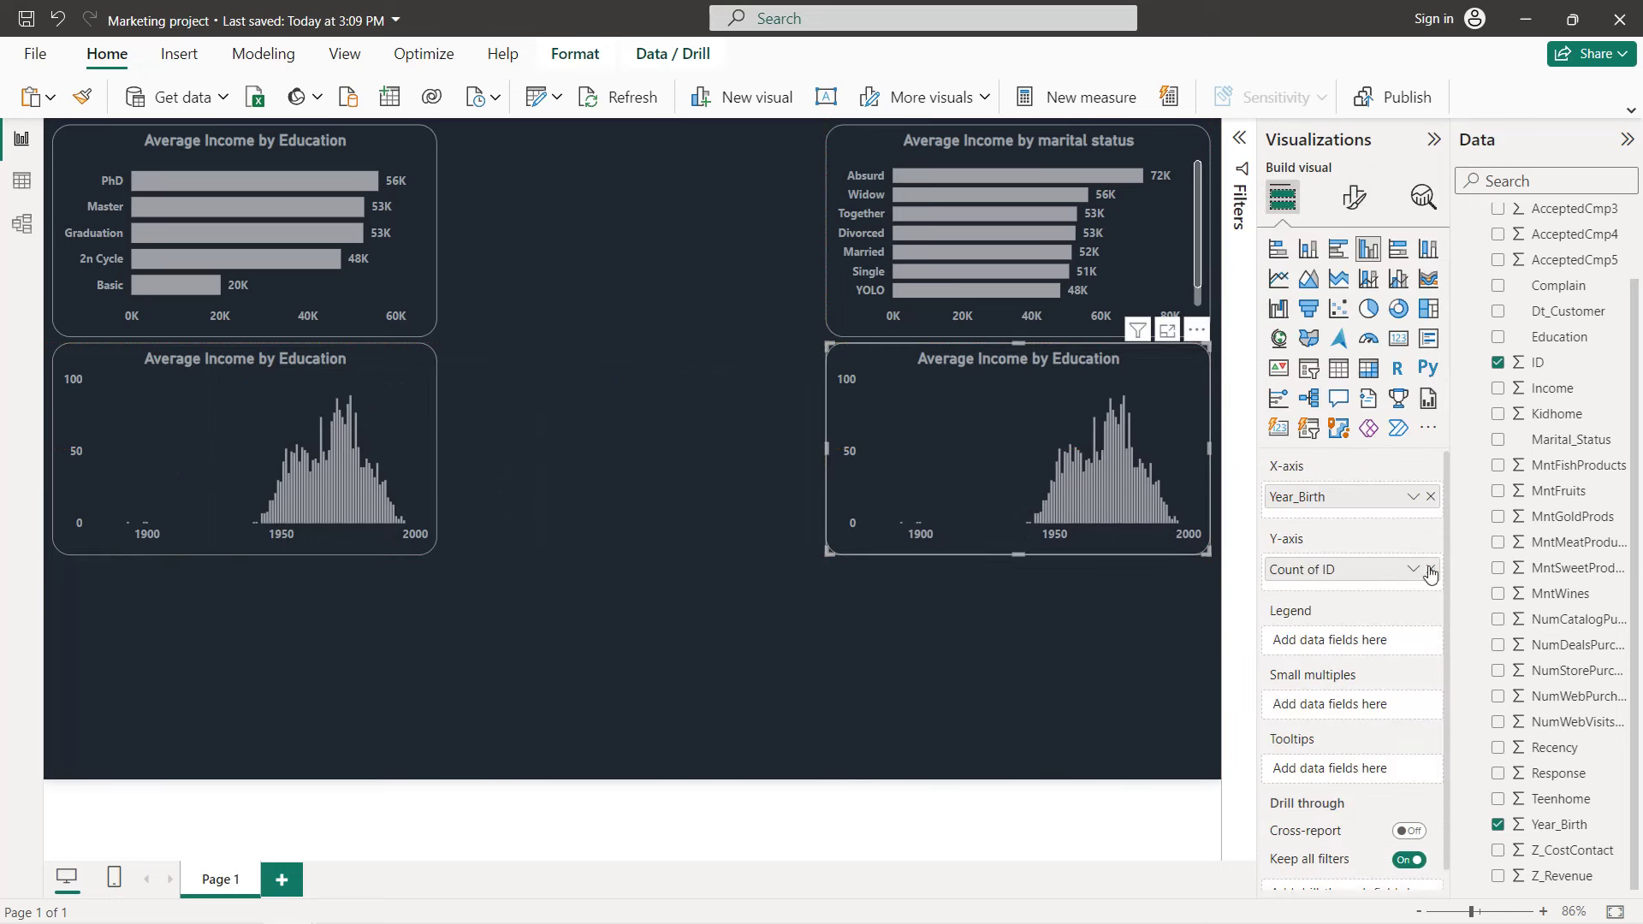
left_click(1430, 570)
left_click(1430, 496)
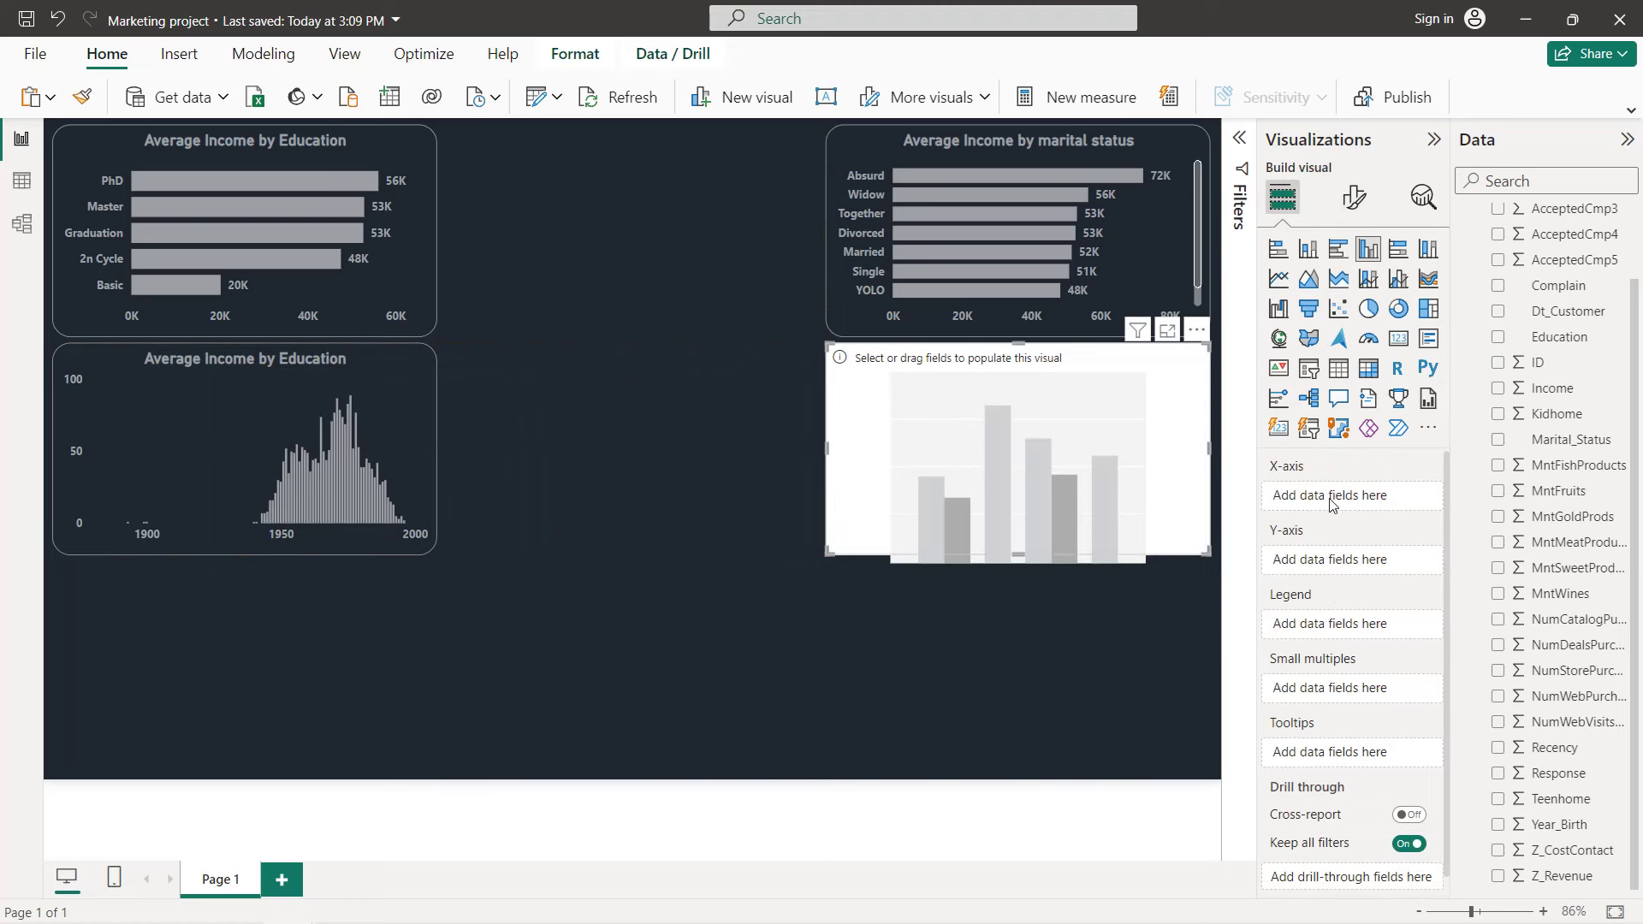
left_click(1497, 439)
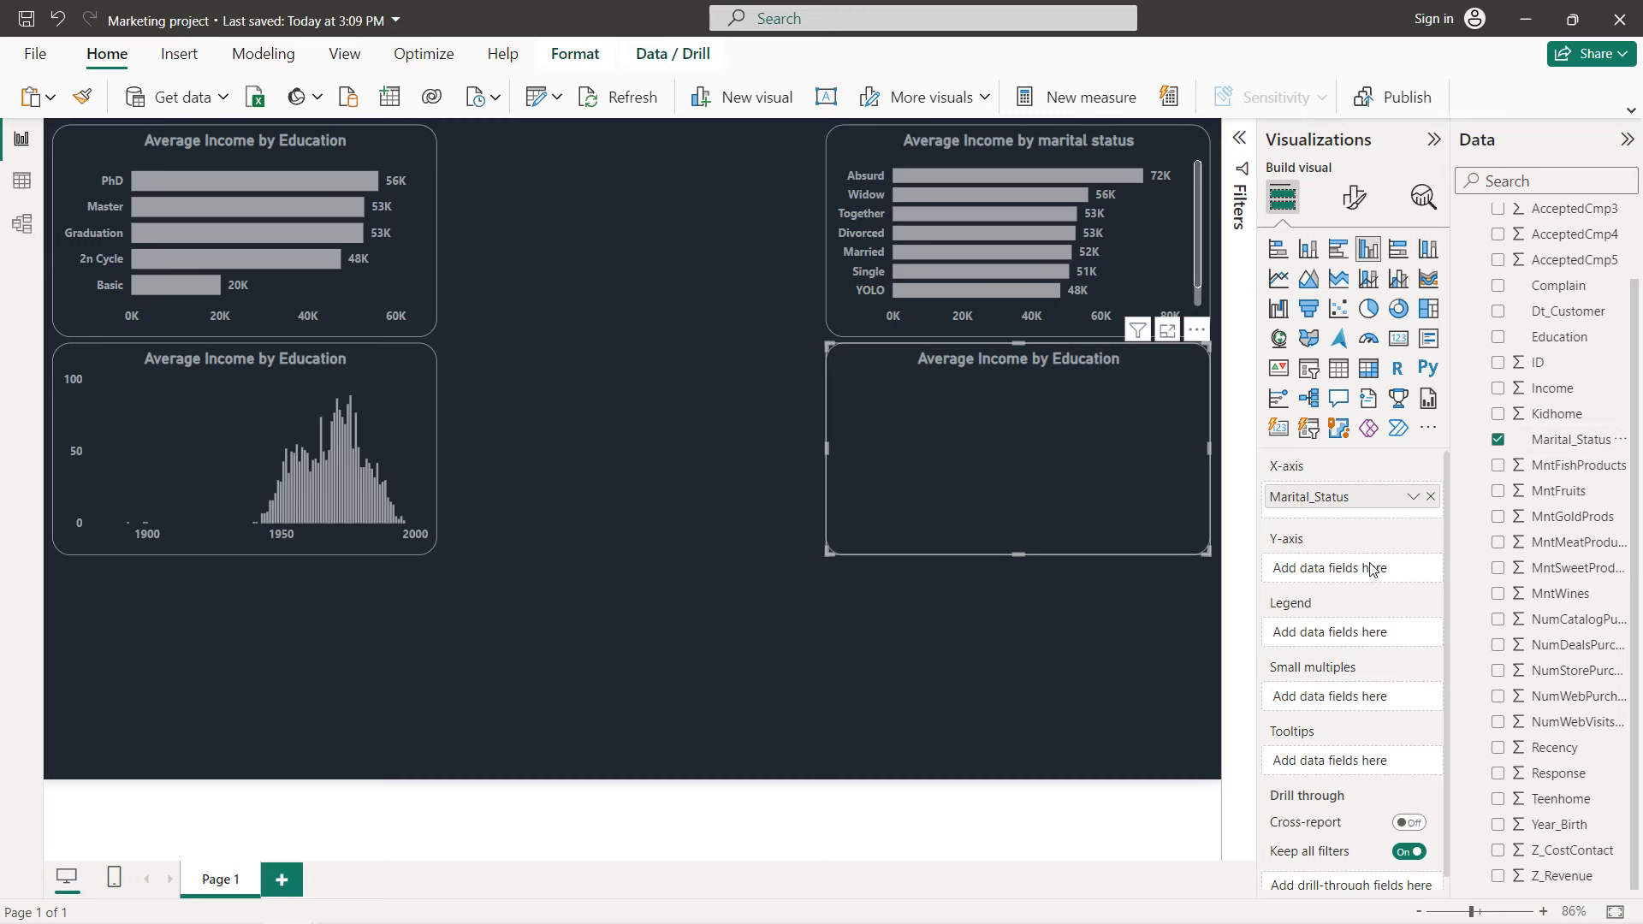
left_click(1500, 417)
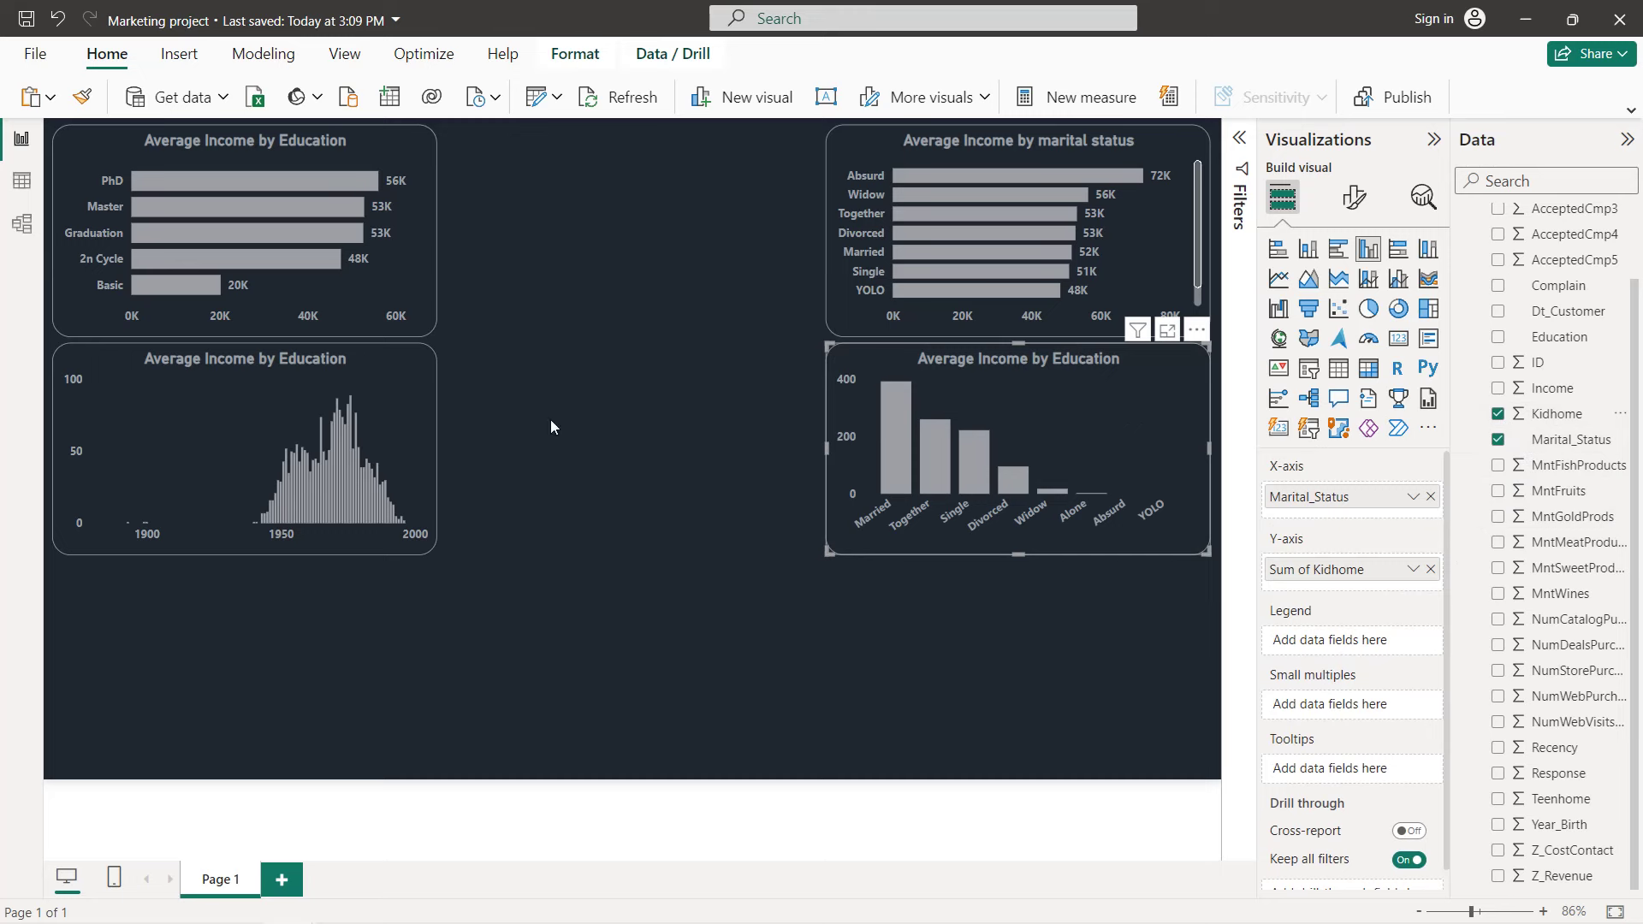
- Change the title of the Year_Birth column chart to "Customers by year of birth"
left_click(262, 423)
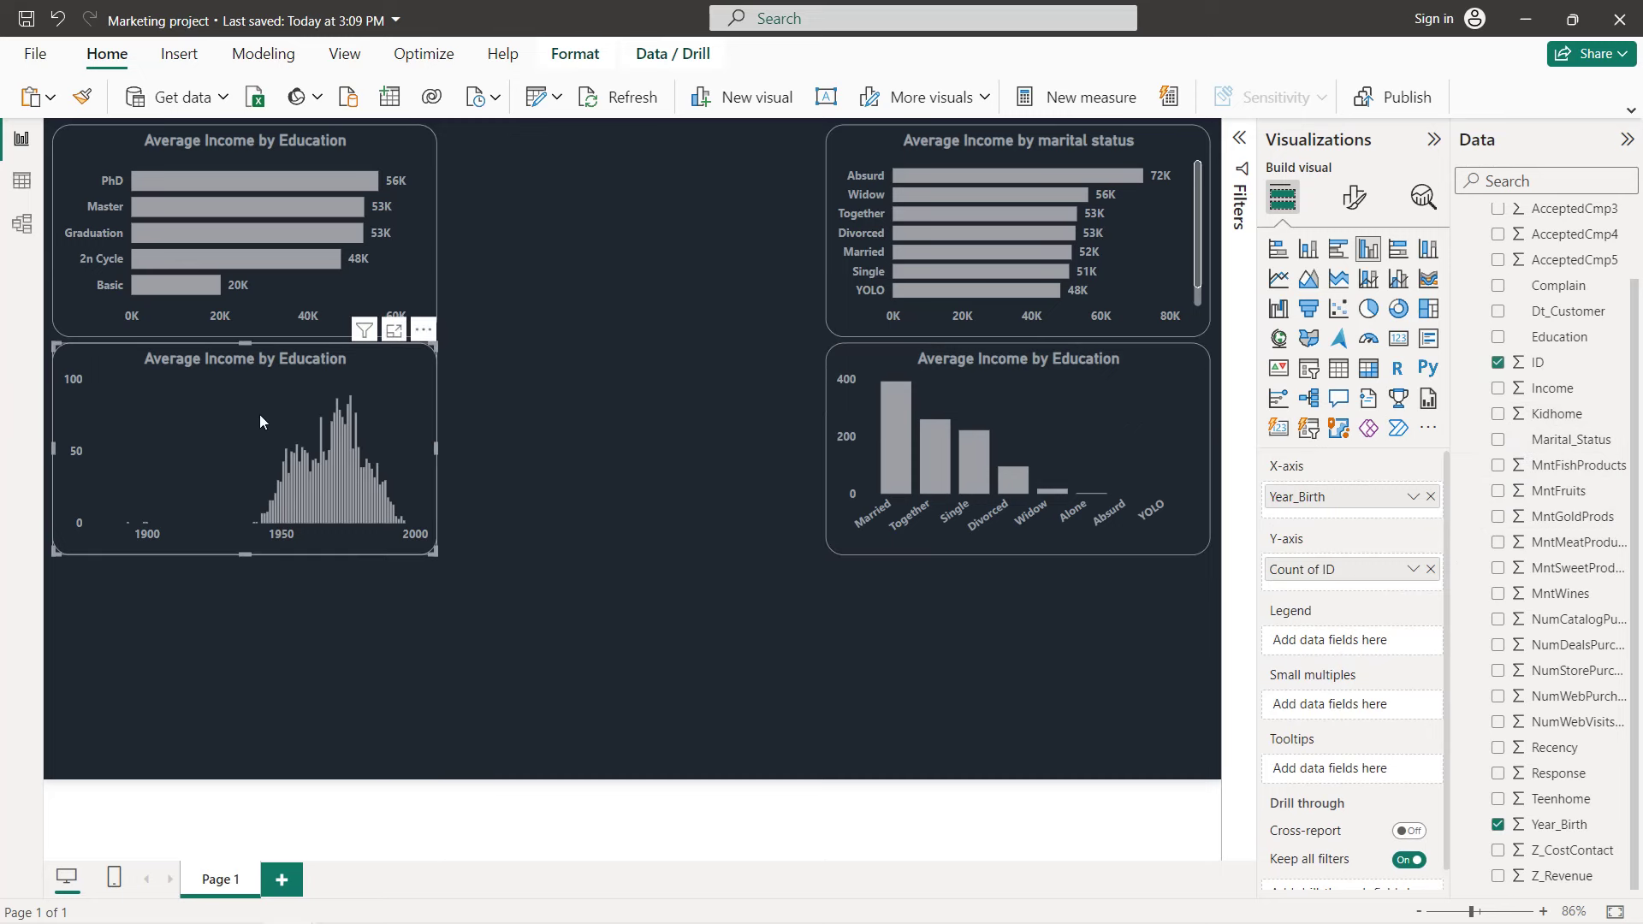
left_click(1354, 196)
left_click(1367, 295)
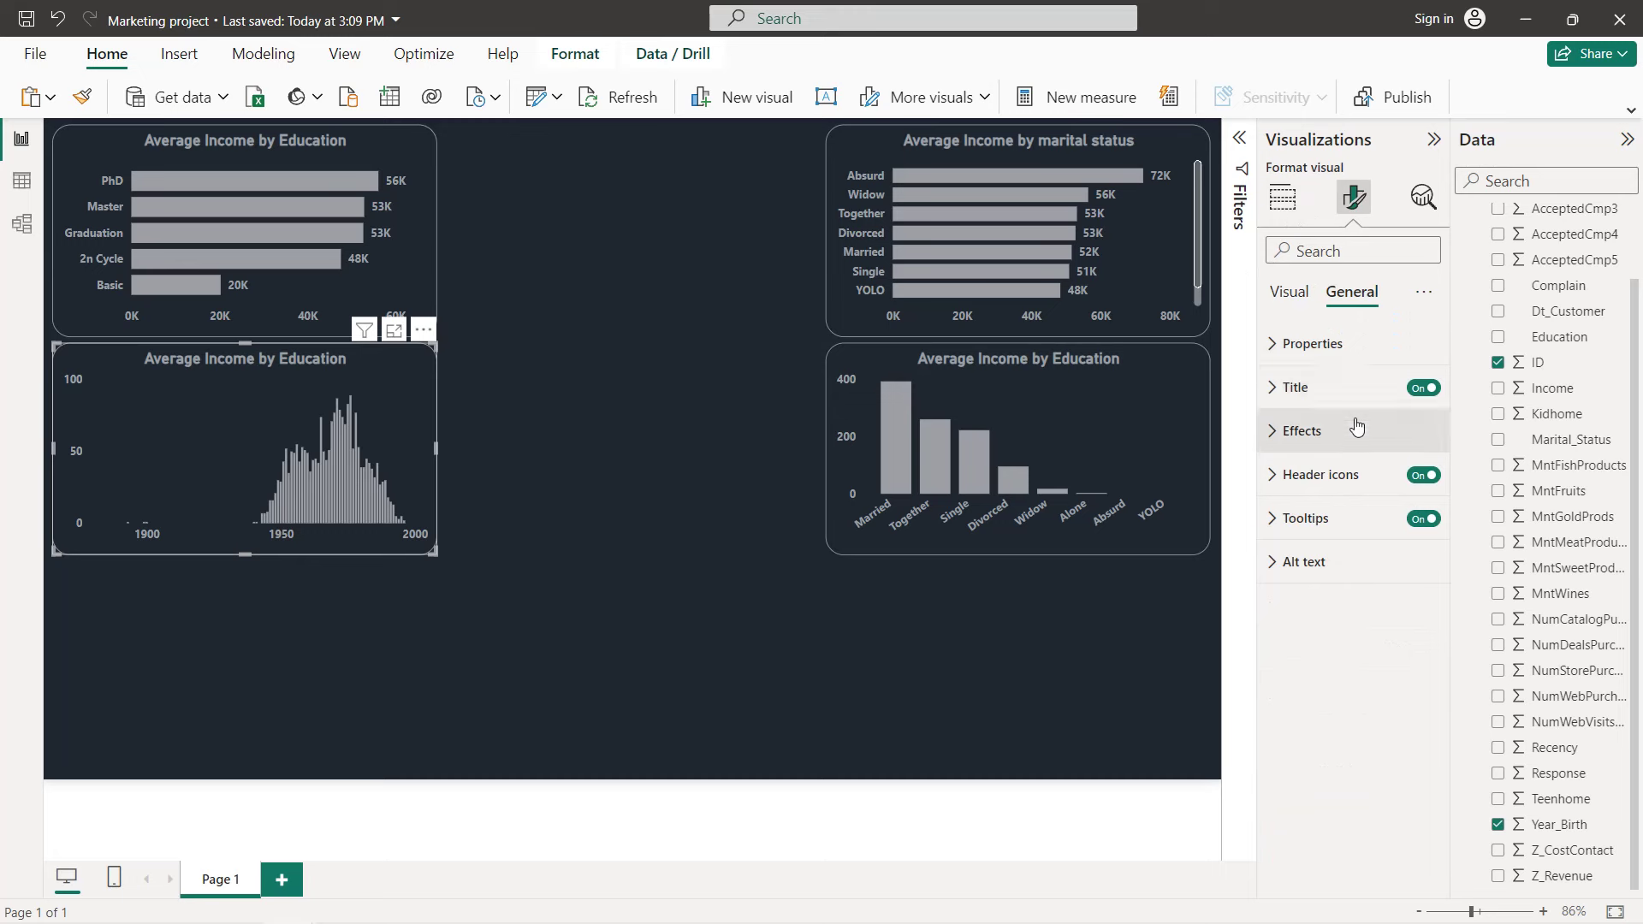
left_click(1349, 390)
double_click(1348, 494)
key("ctrl+a")
type("Customer")
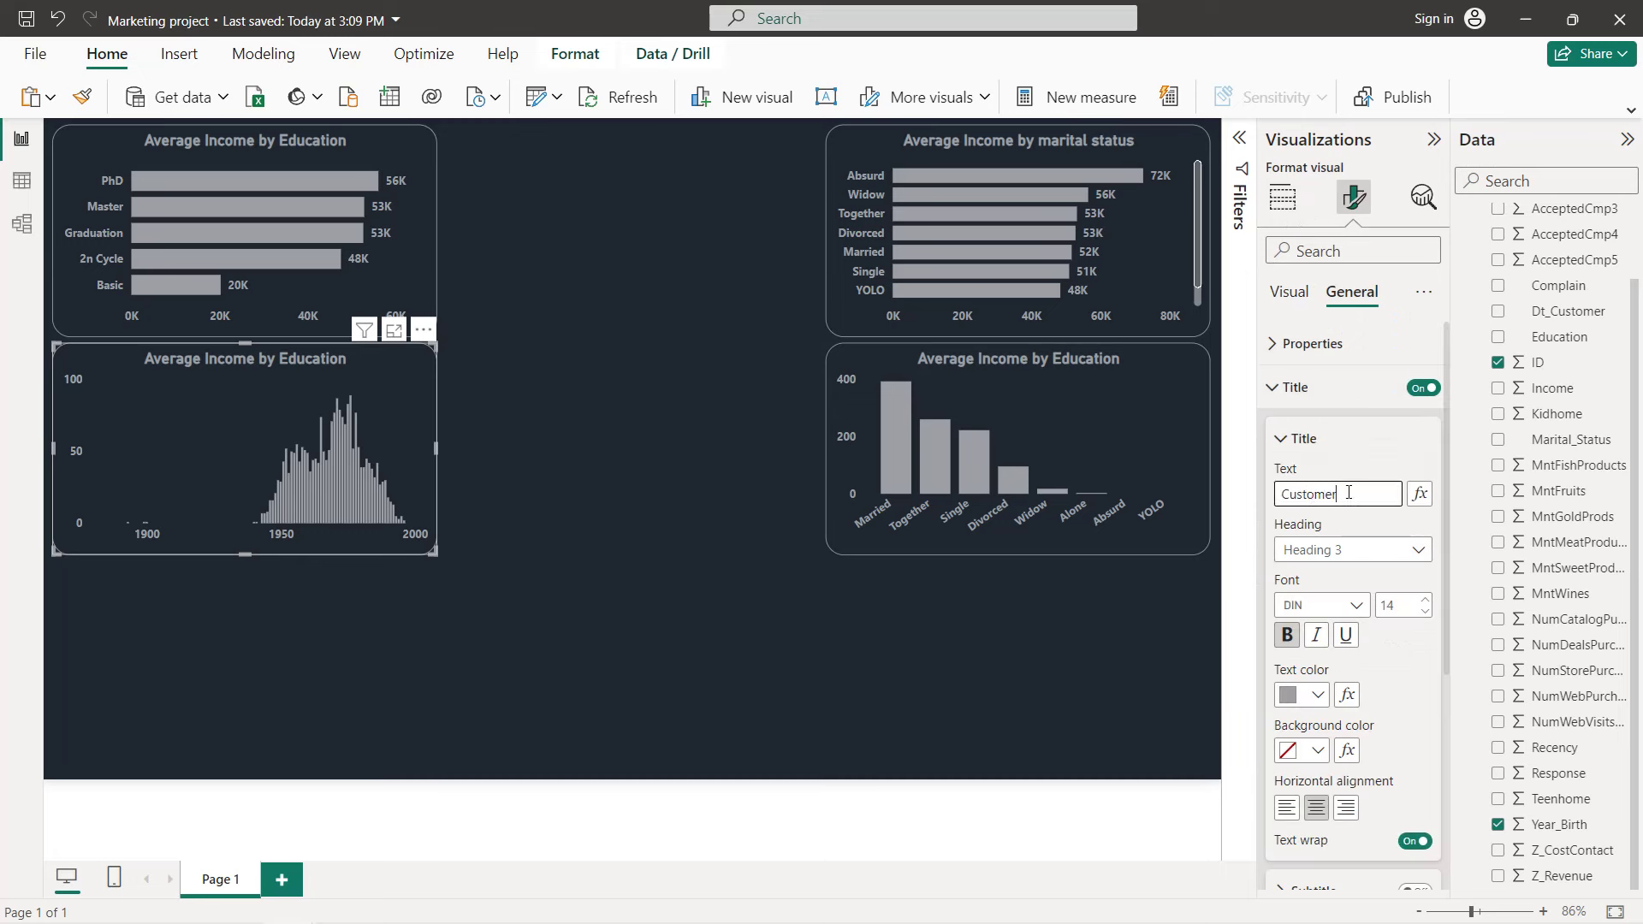
type("s by year of birth")
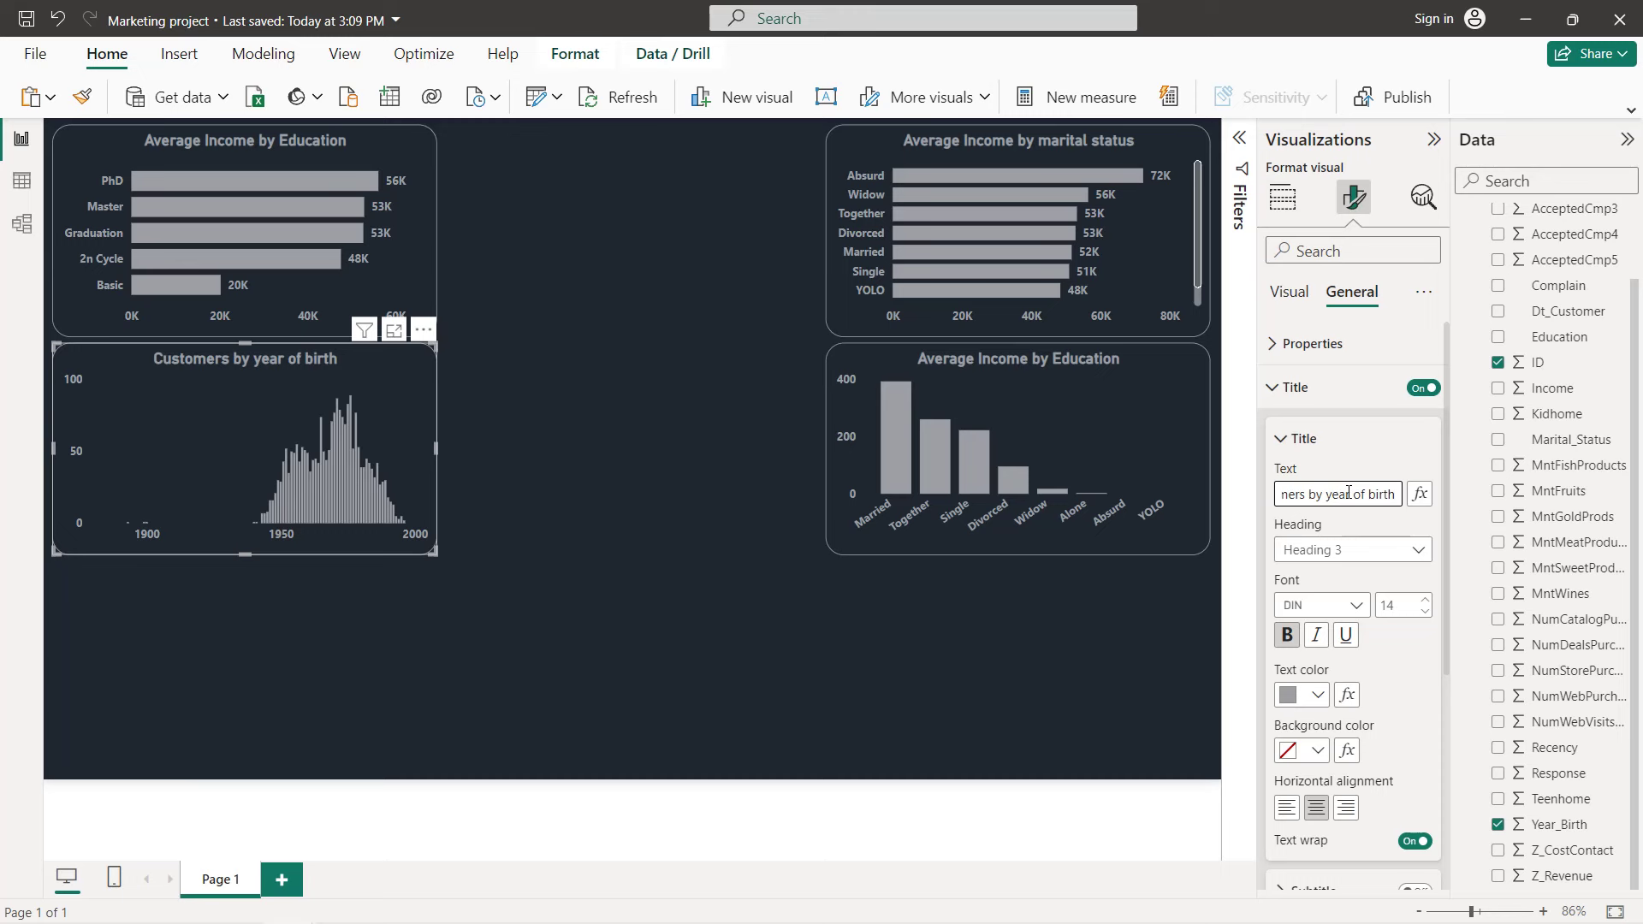
- Change the title of the Marital_Status column chart to "Customers by marital status and kids at home"
left_click(1093, 452)
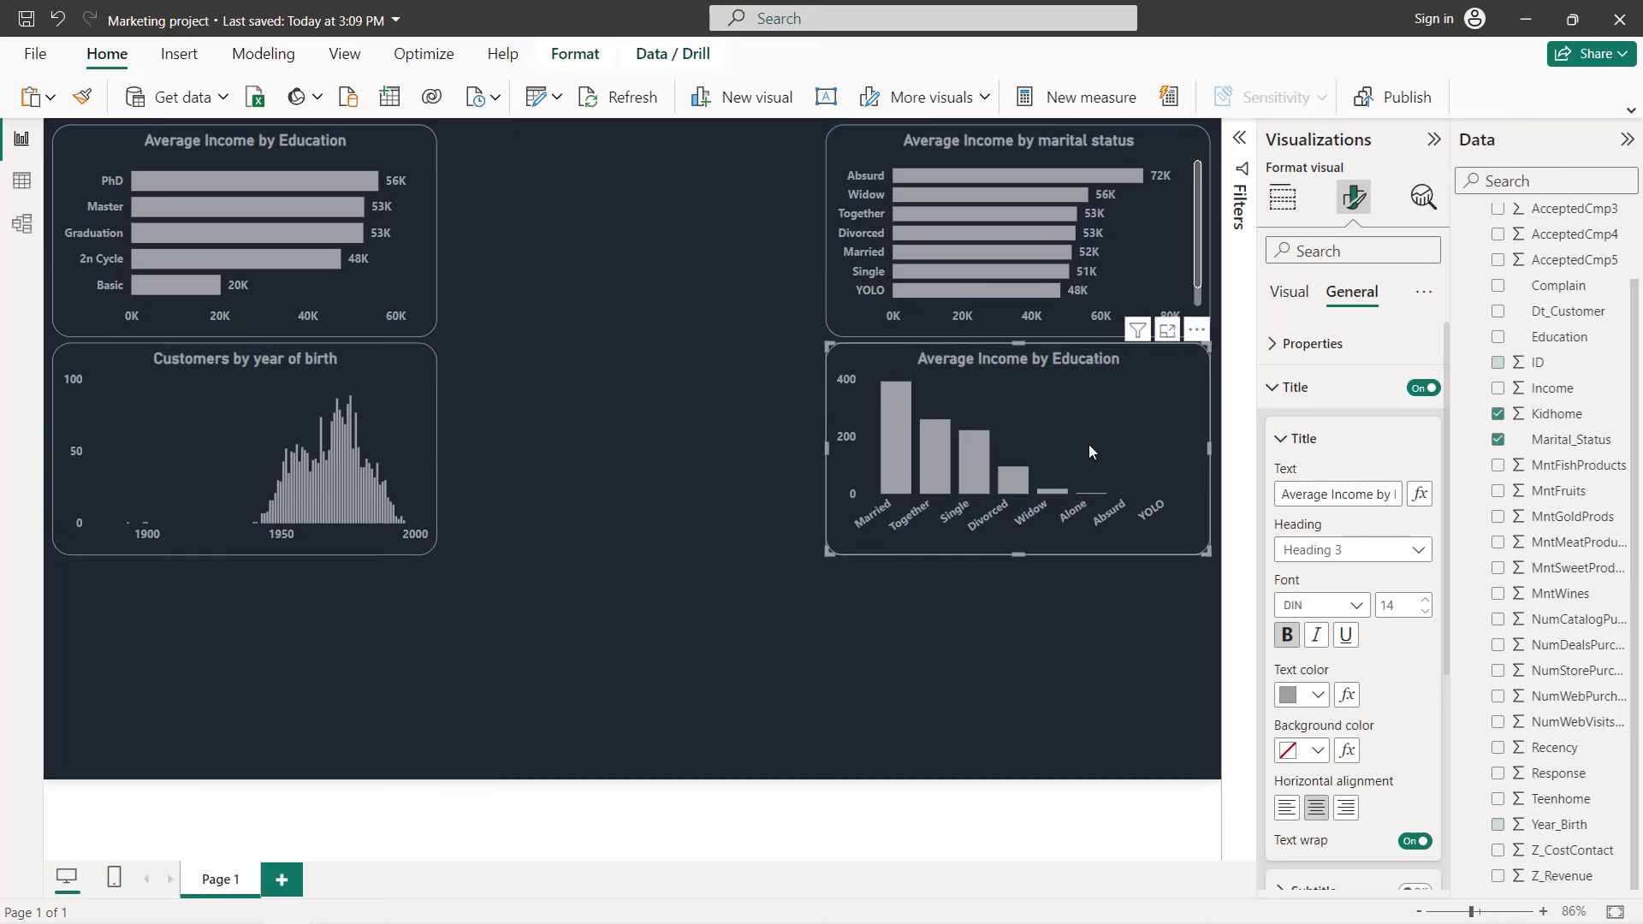
triple_click(1336, 494)
type("C")
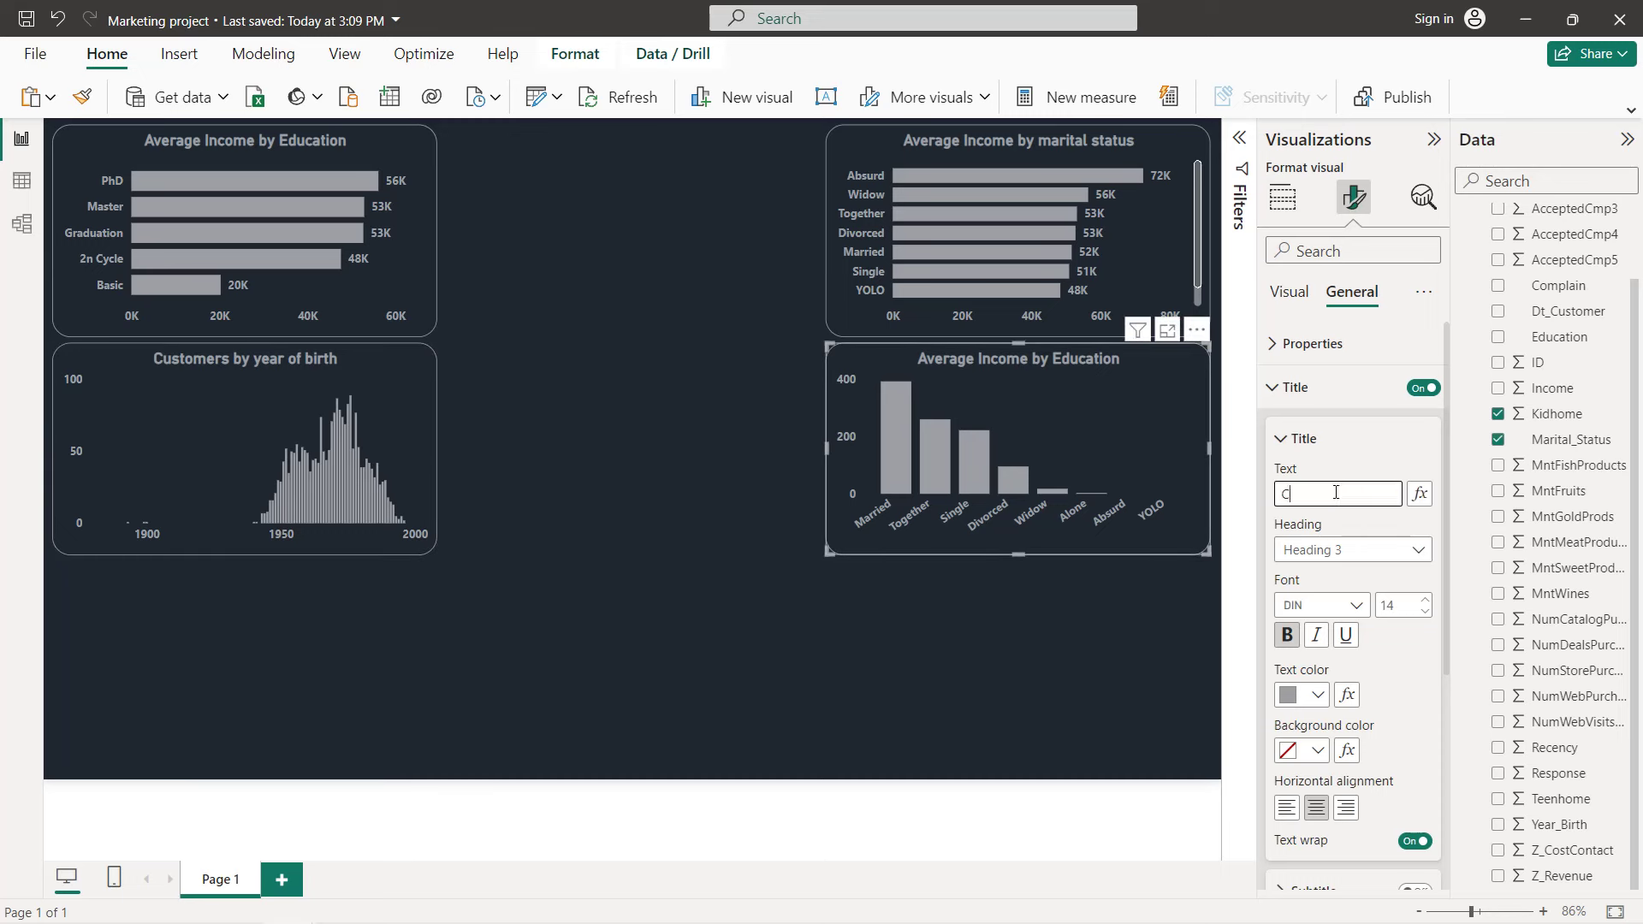
type("ustomers by marital")
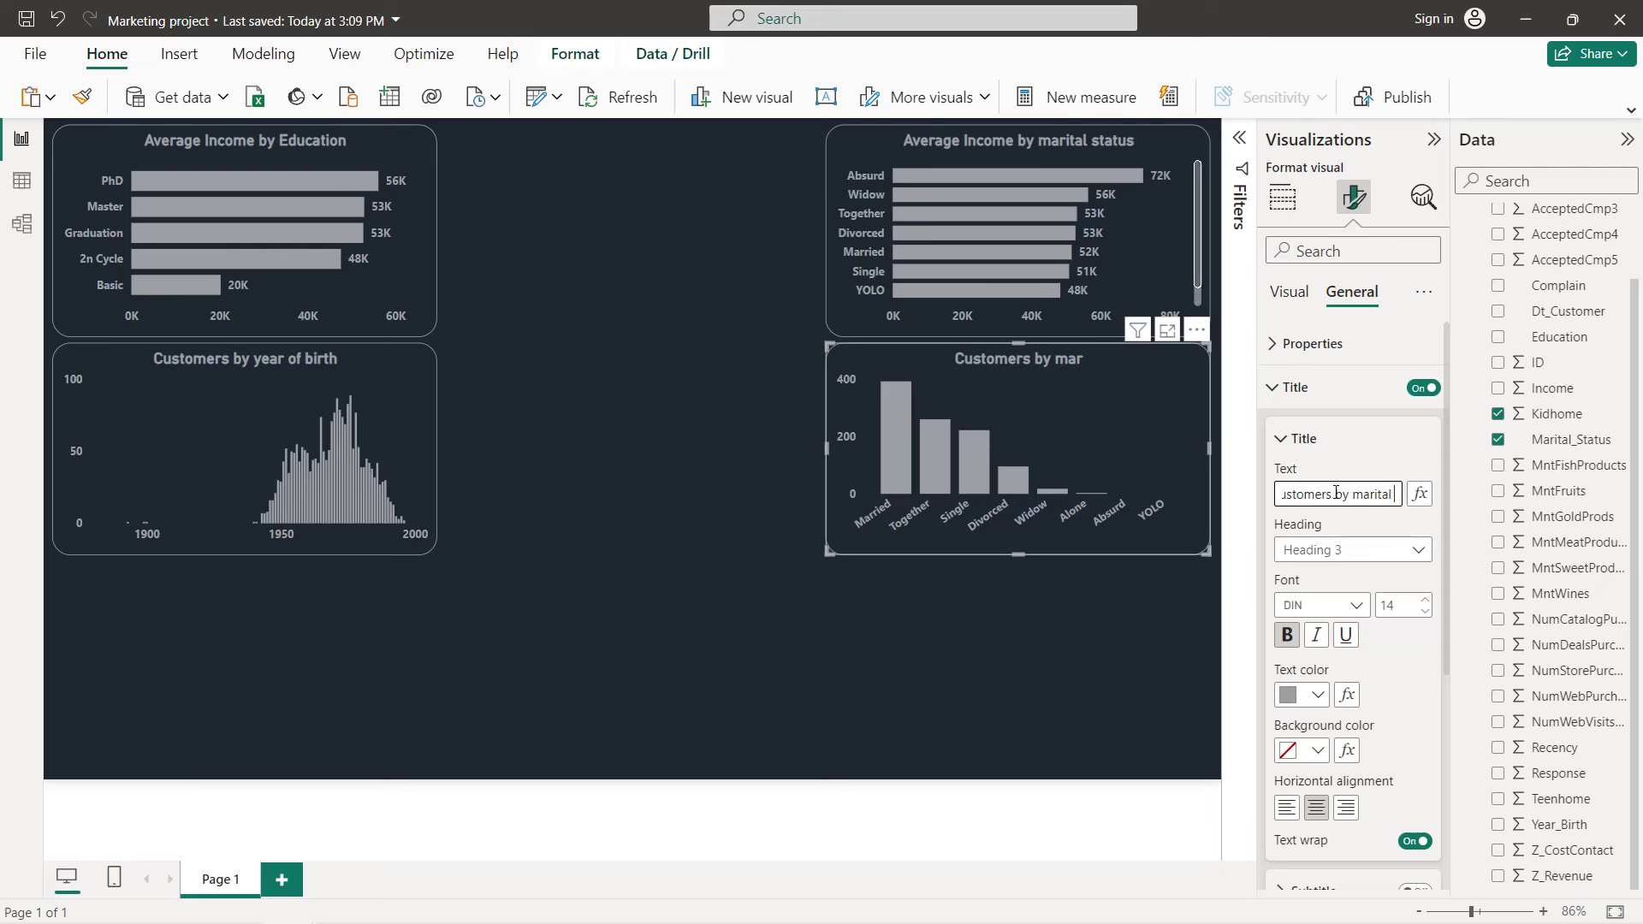
type(" statu")
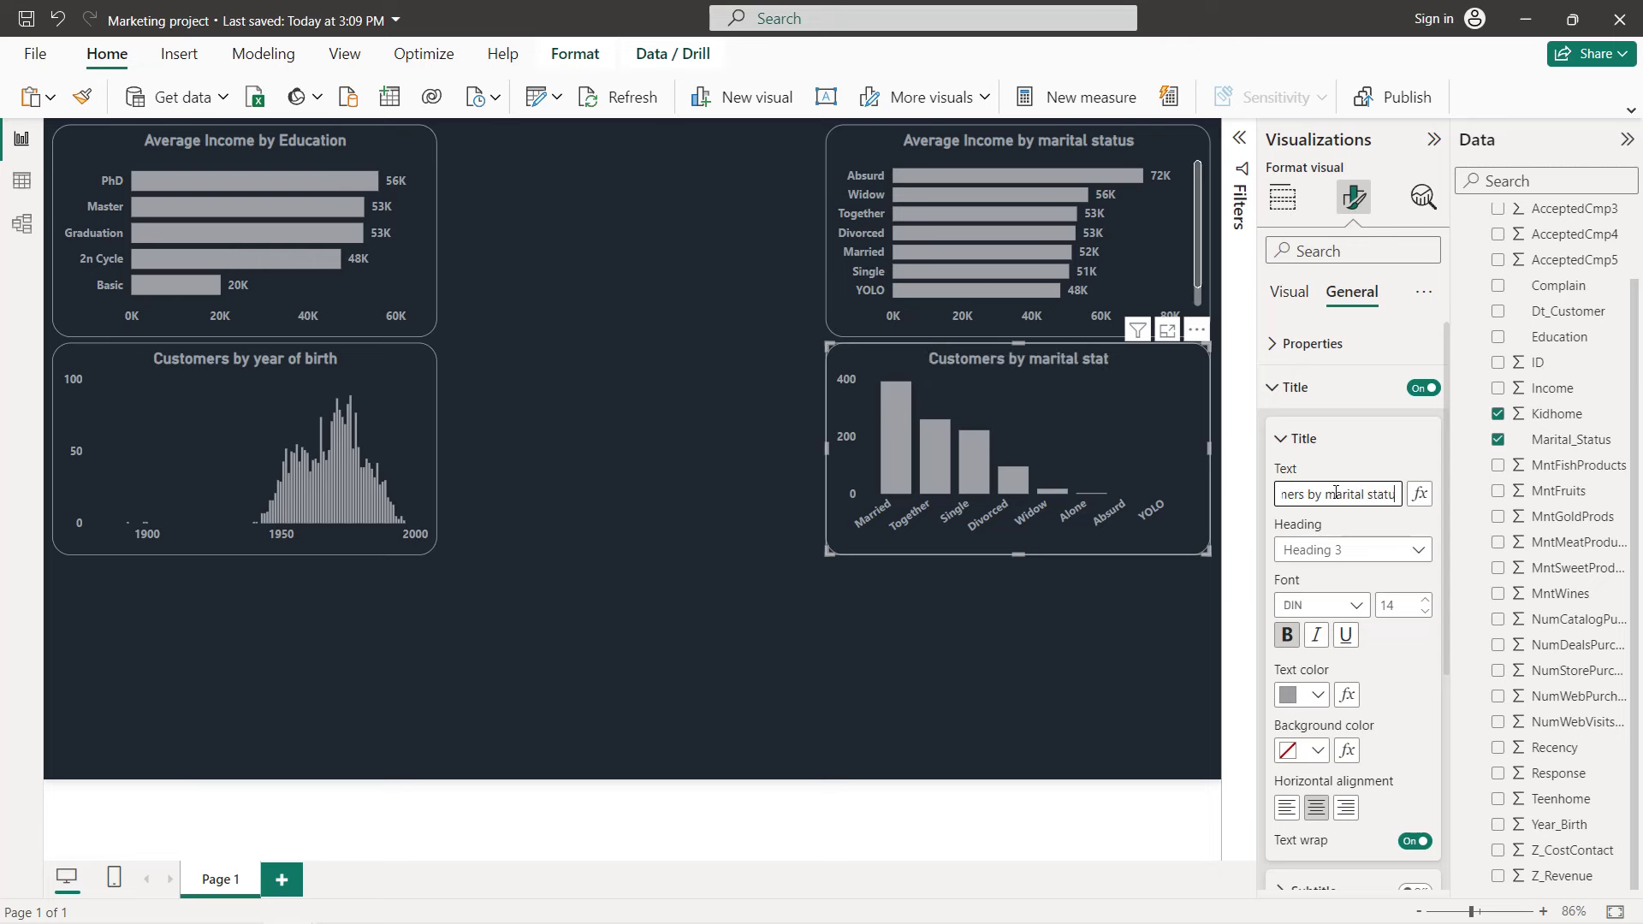
type("s and")
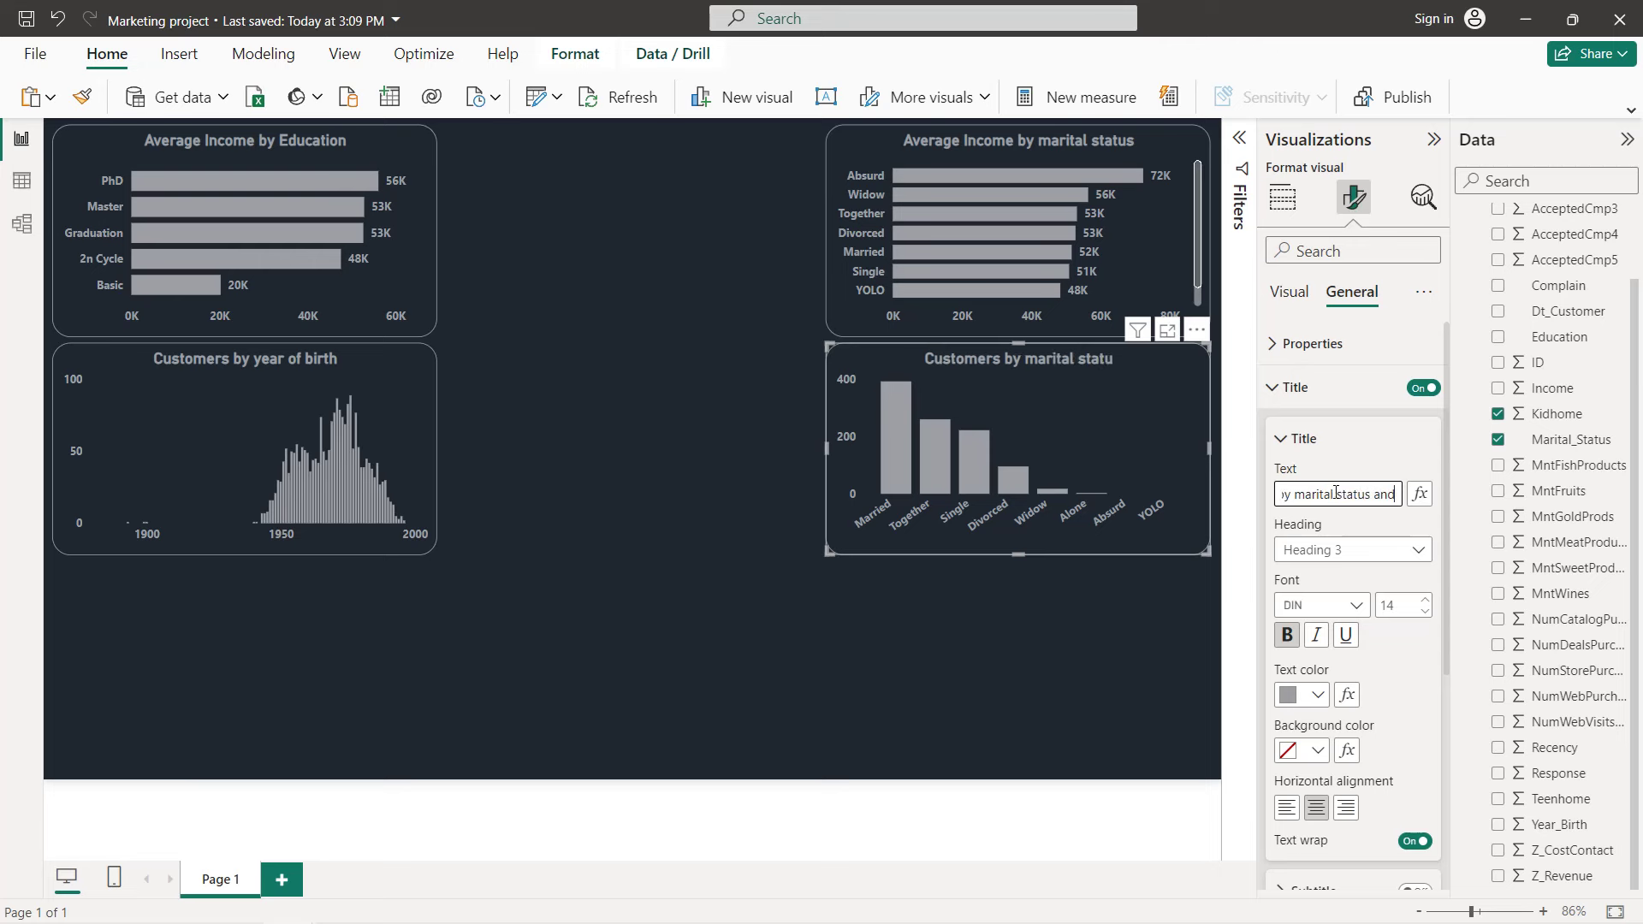
type(" kids at hom")
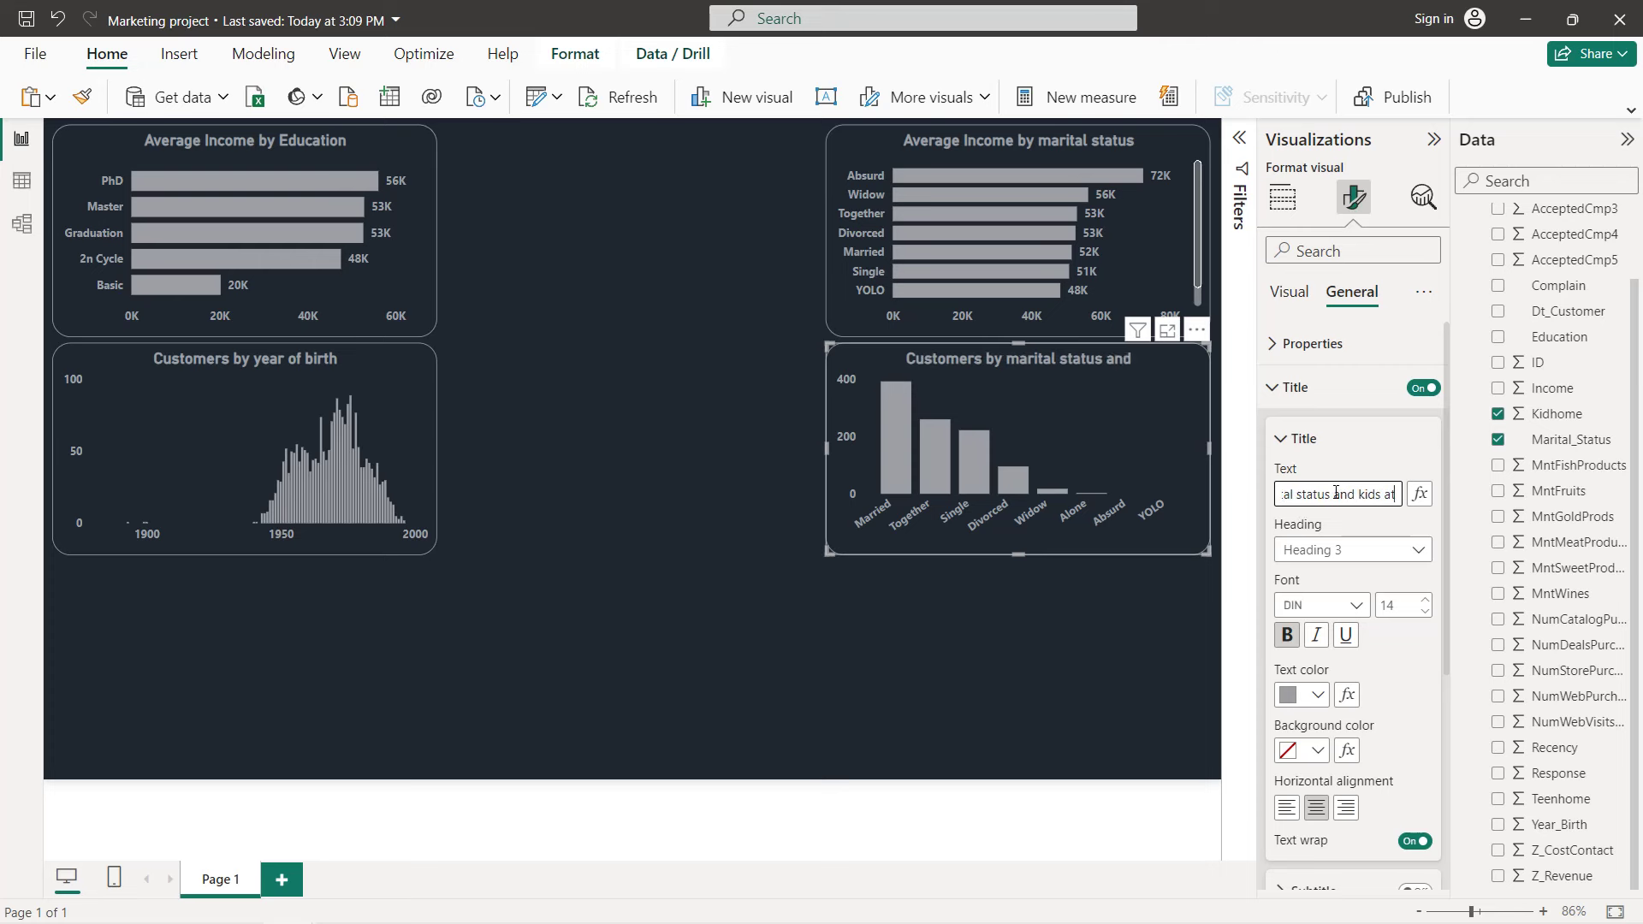
type("e")
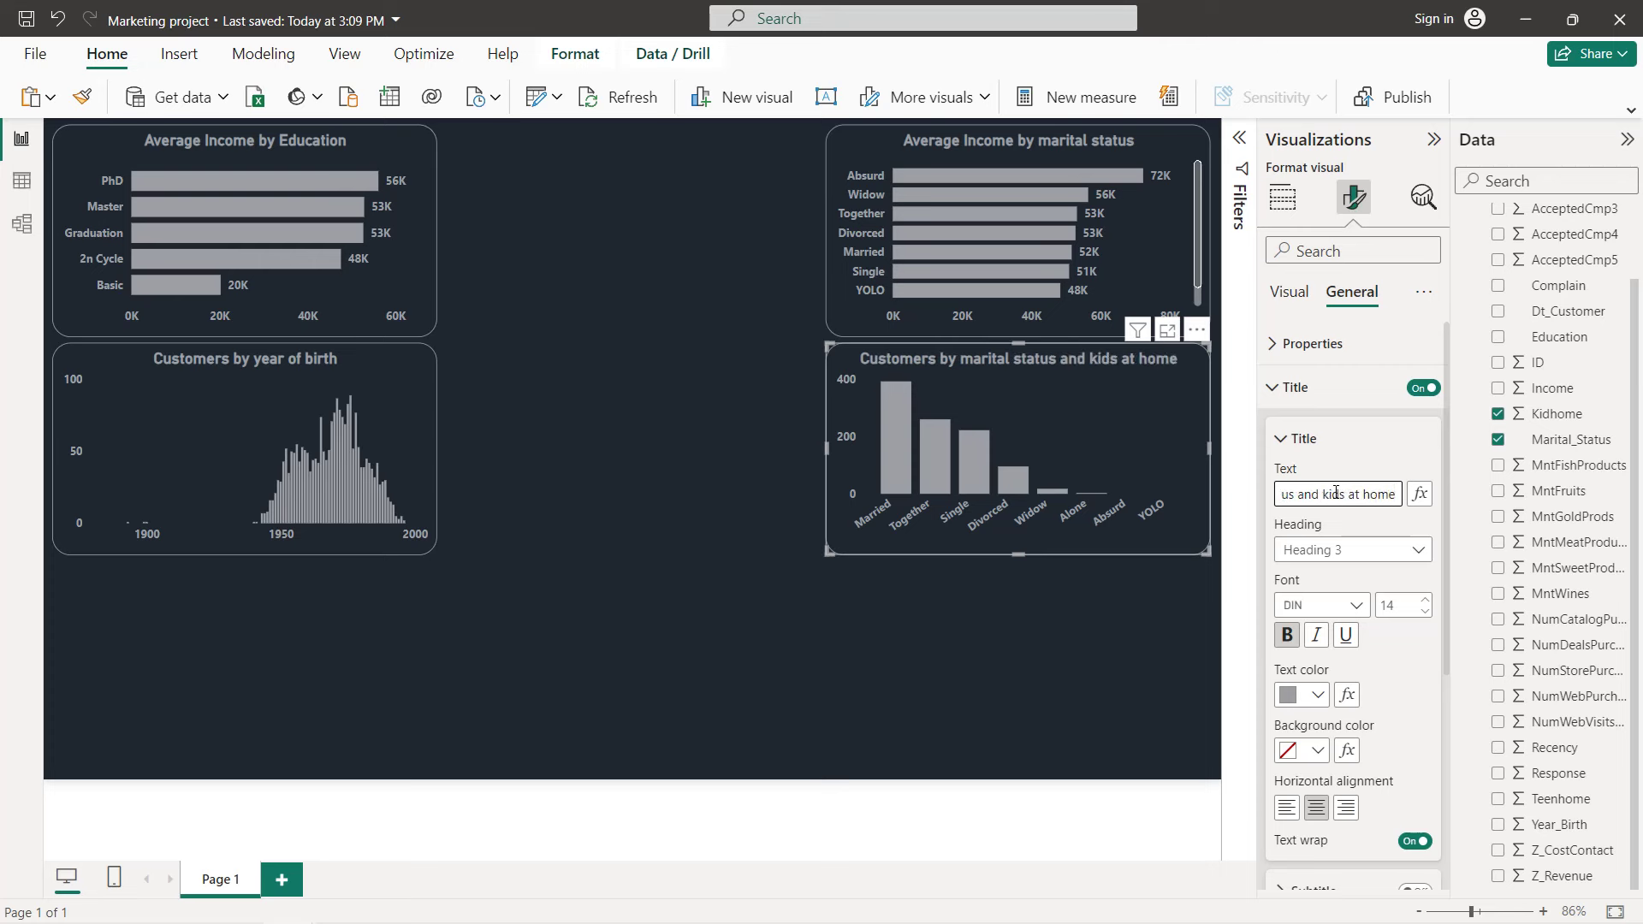
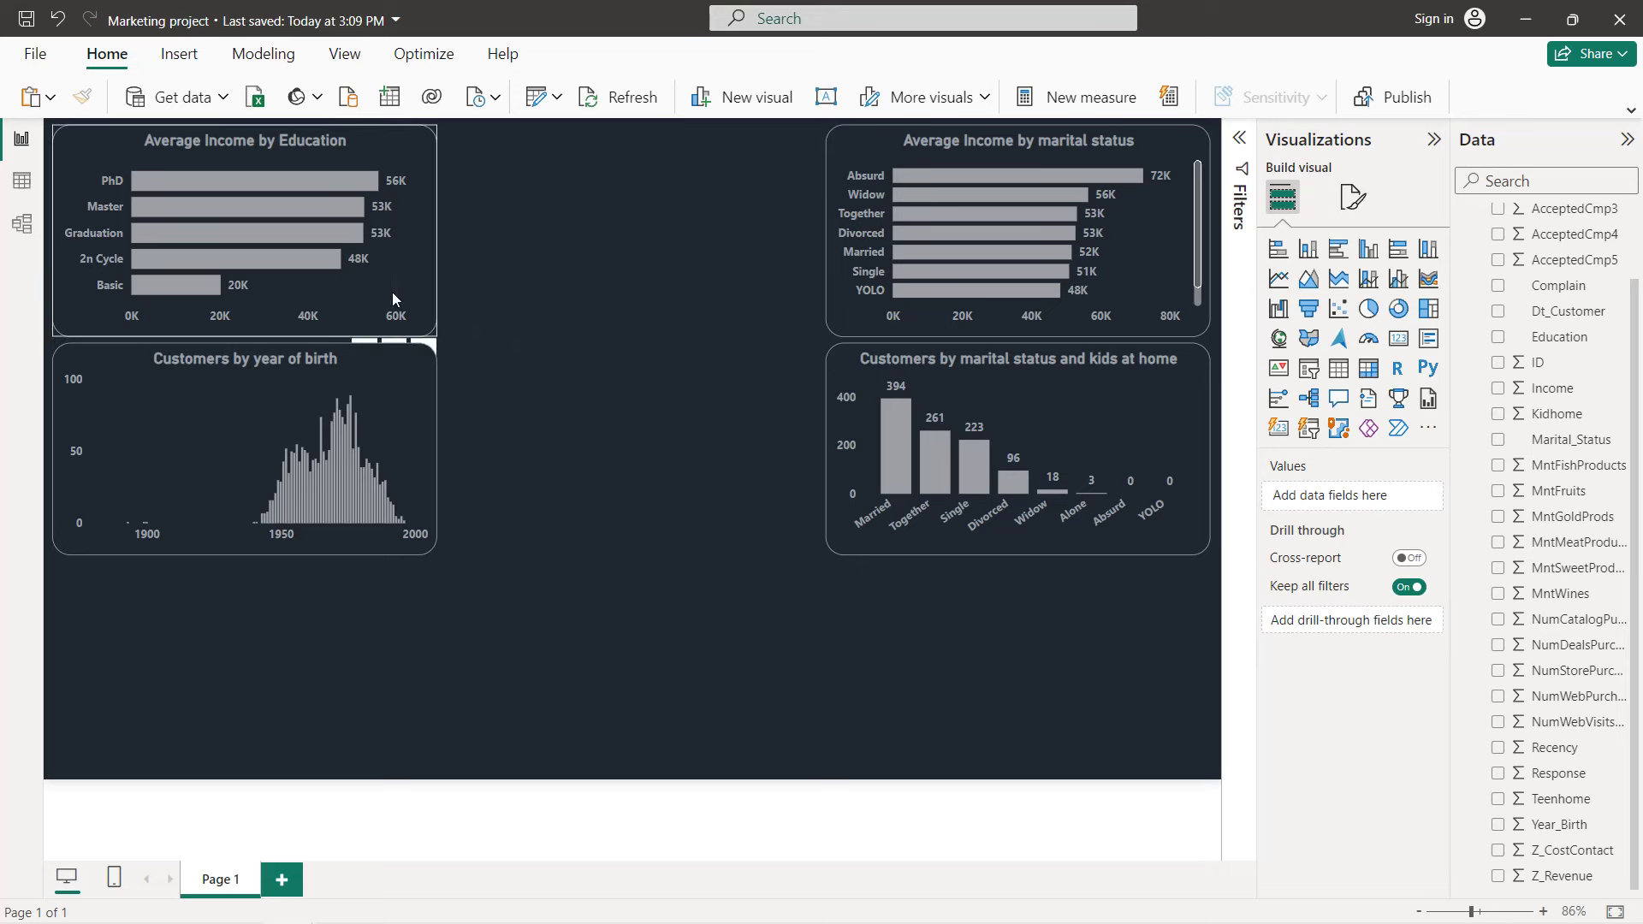
- Duplicate the Average Income by Education chart into the gap between the two upper charts and narrow the copy to fit, evenly spaced
left_click(393, 294)
key("ctrl+c")
key("ctrl+v")
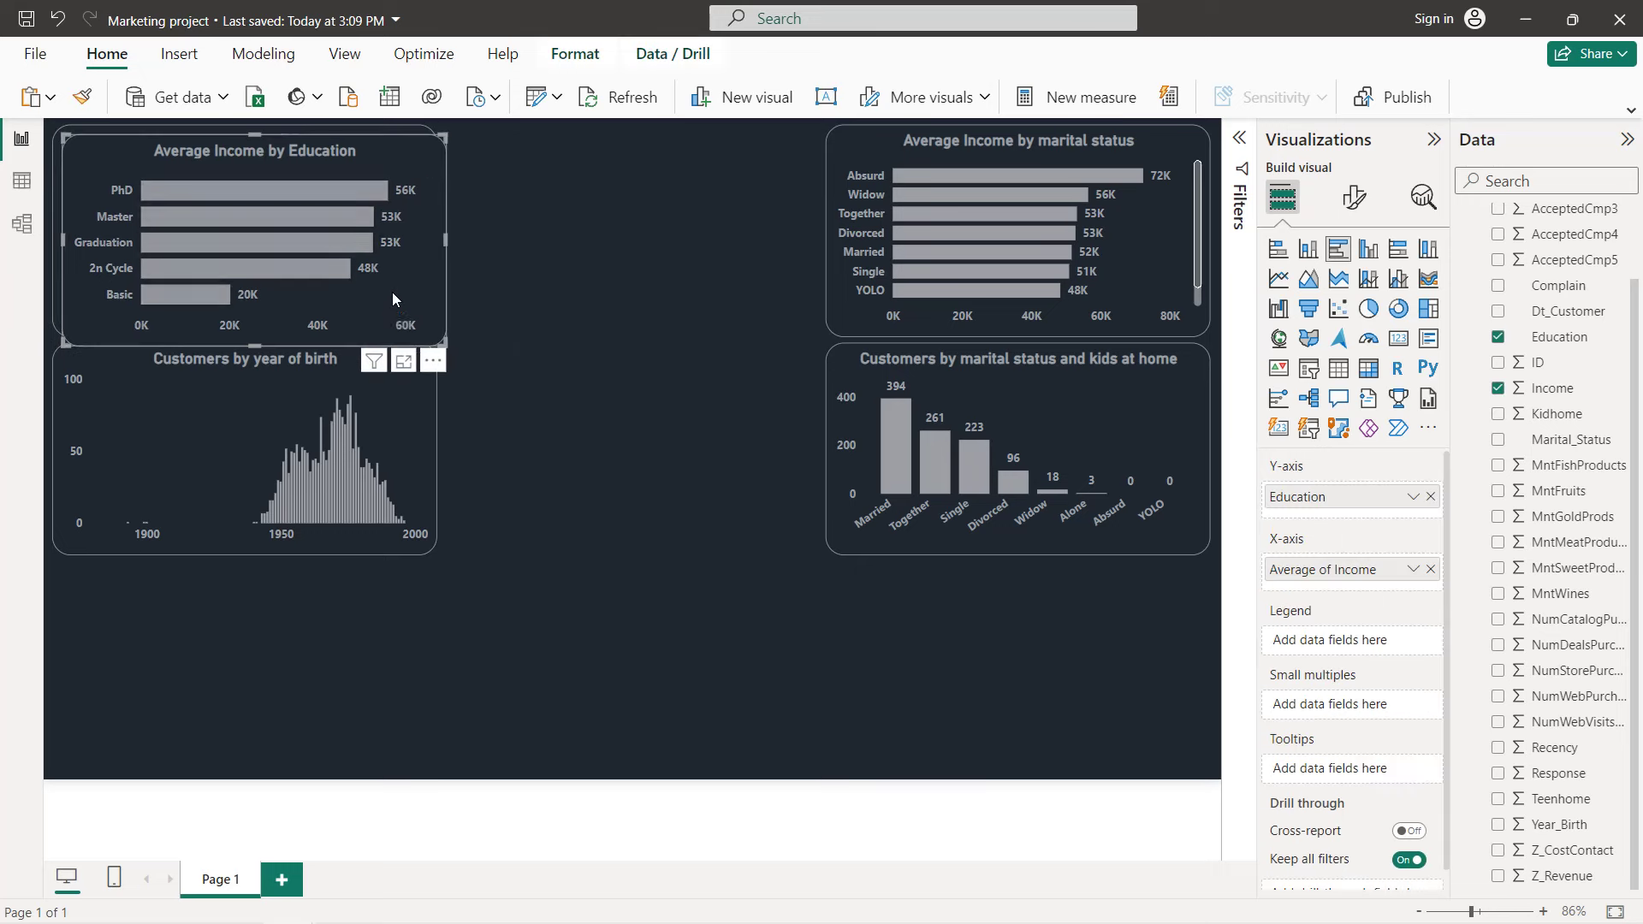
left_click_drag(223, 220, 582, 211)
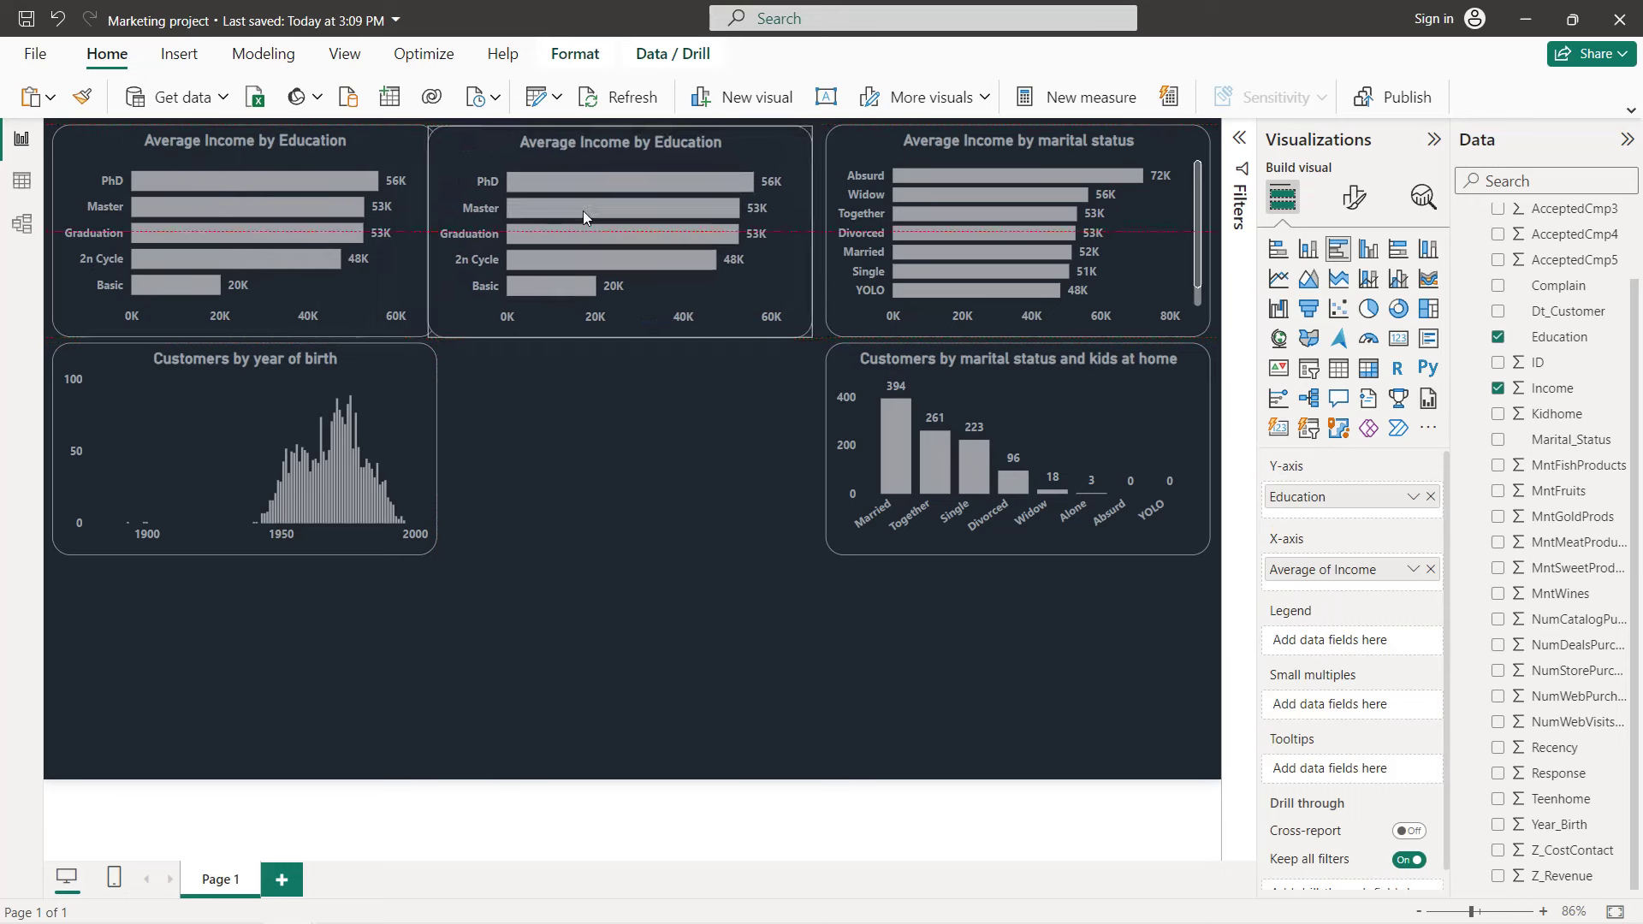
left_click_drag(433, 210, 446, 225)
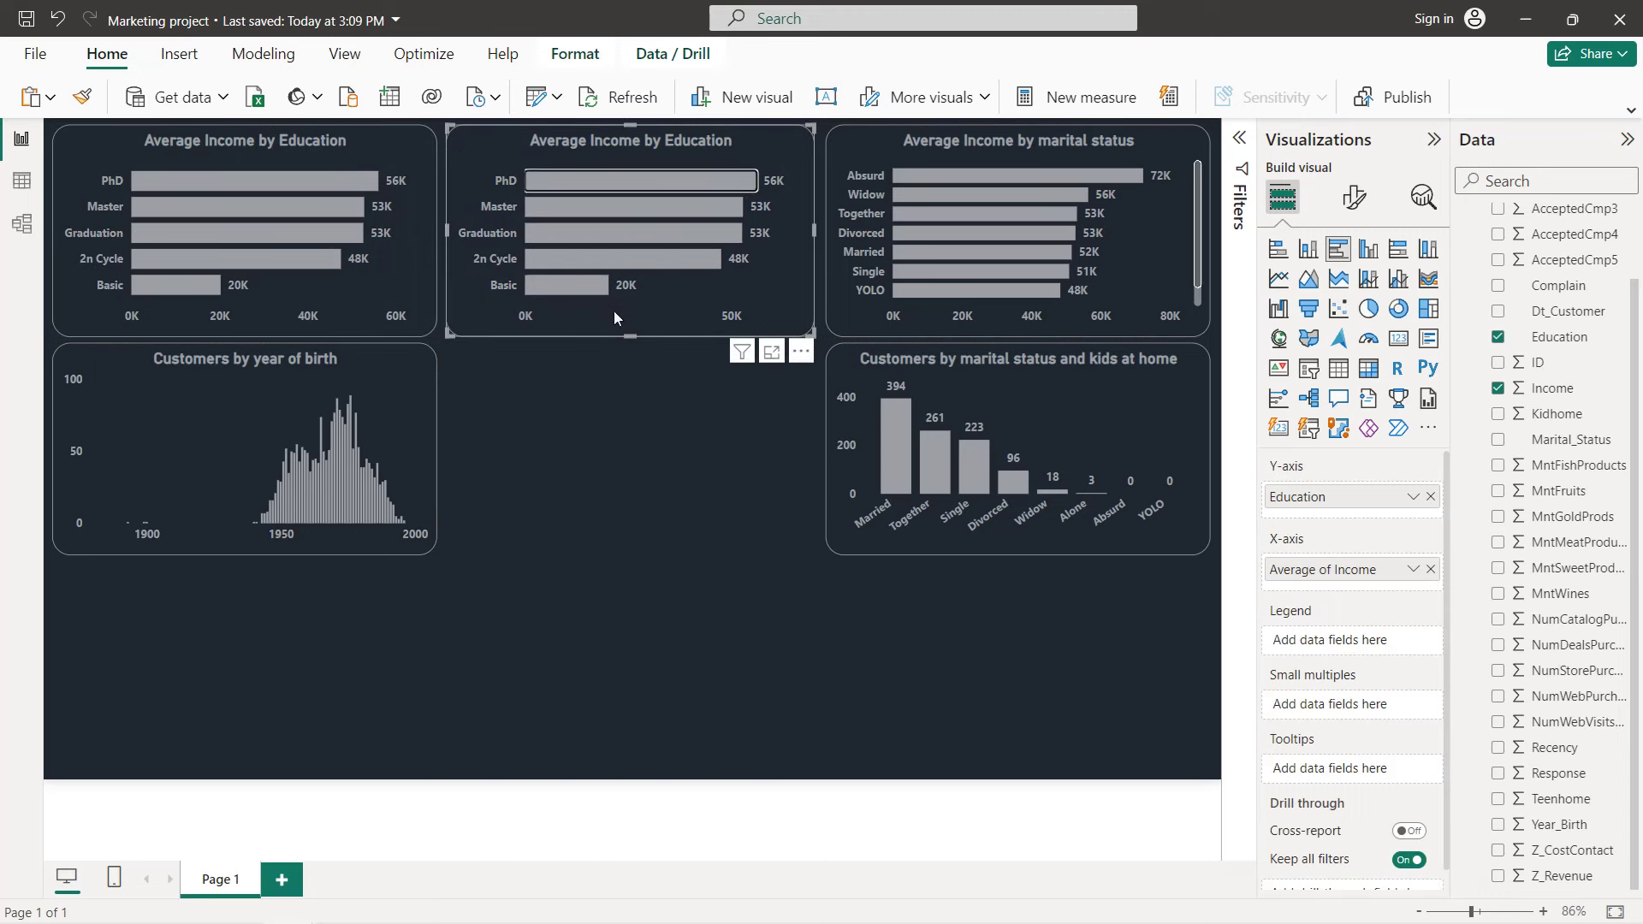
key("Right")
key("Right")
key("Right")
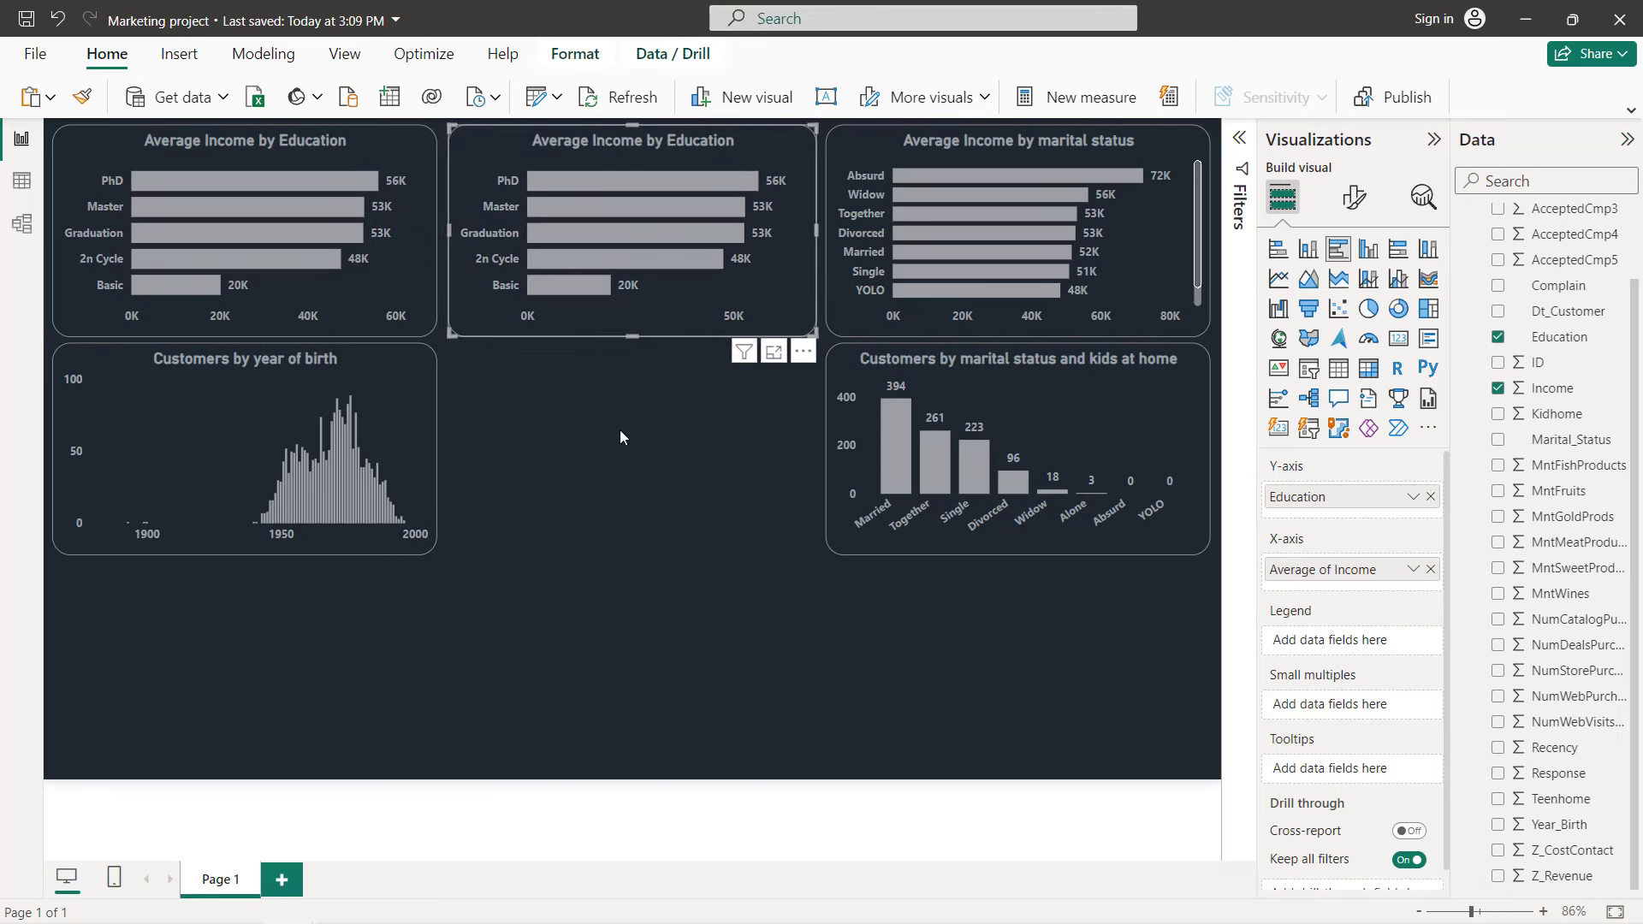
- Convert the middle chart to a donut chart and replace its Average of Income values with Count of ID
left_click(1396, 309)
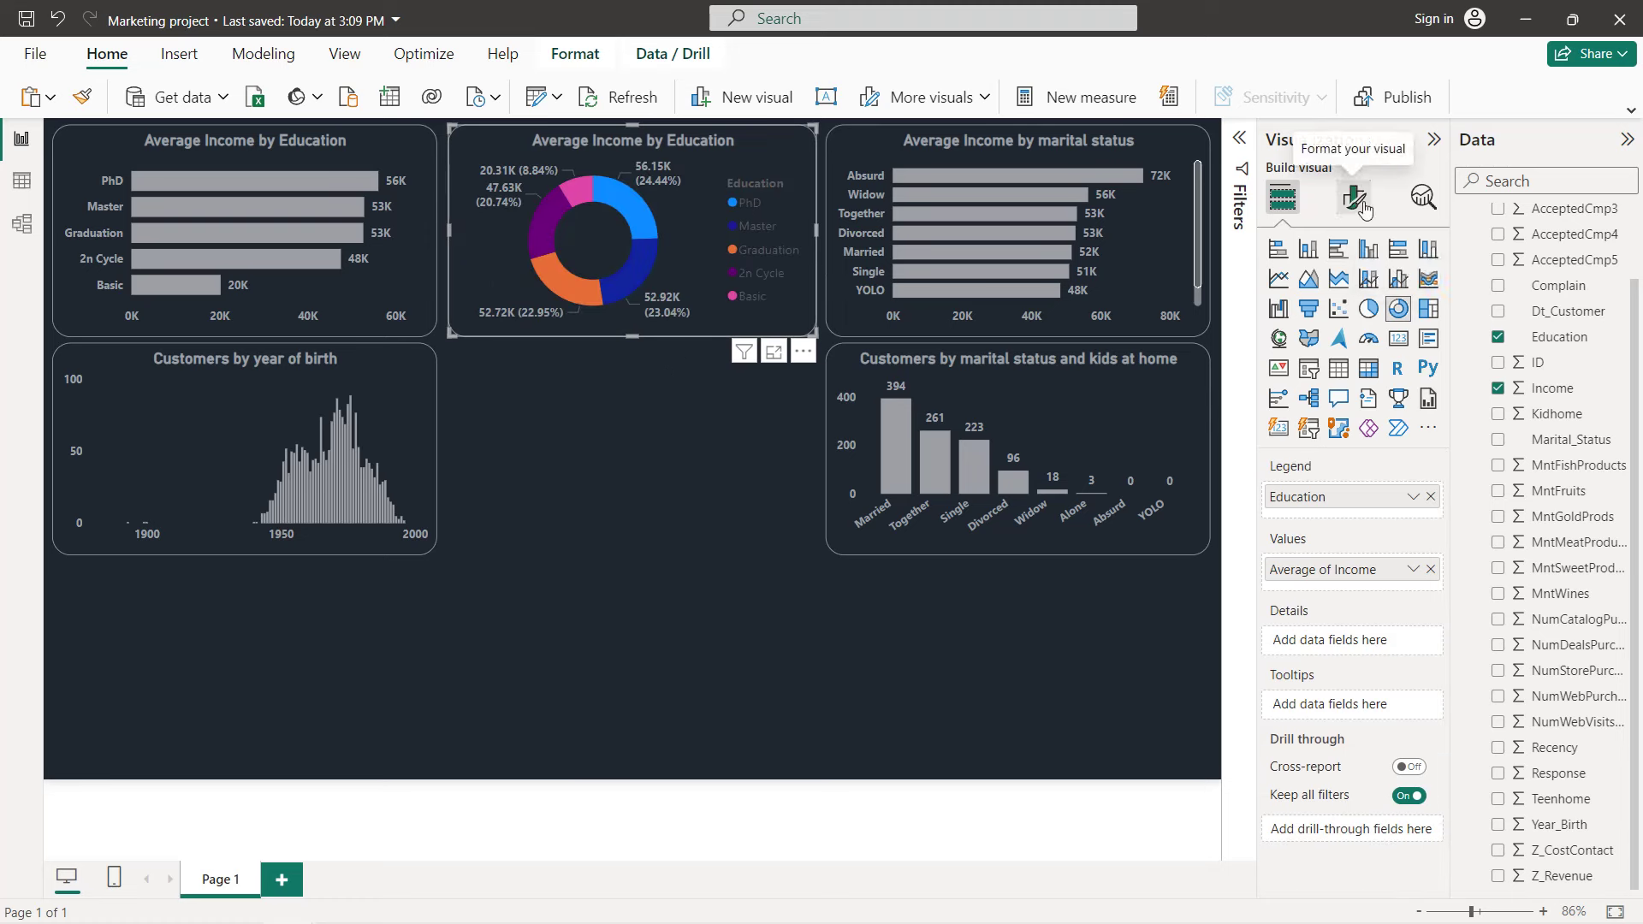
left_click(1430, 569)
left_click(1498, 363)
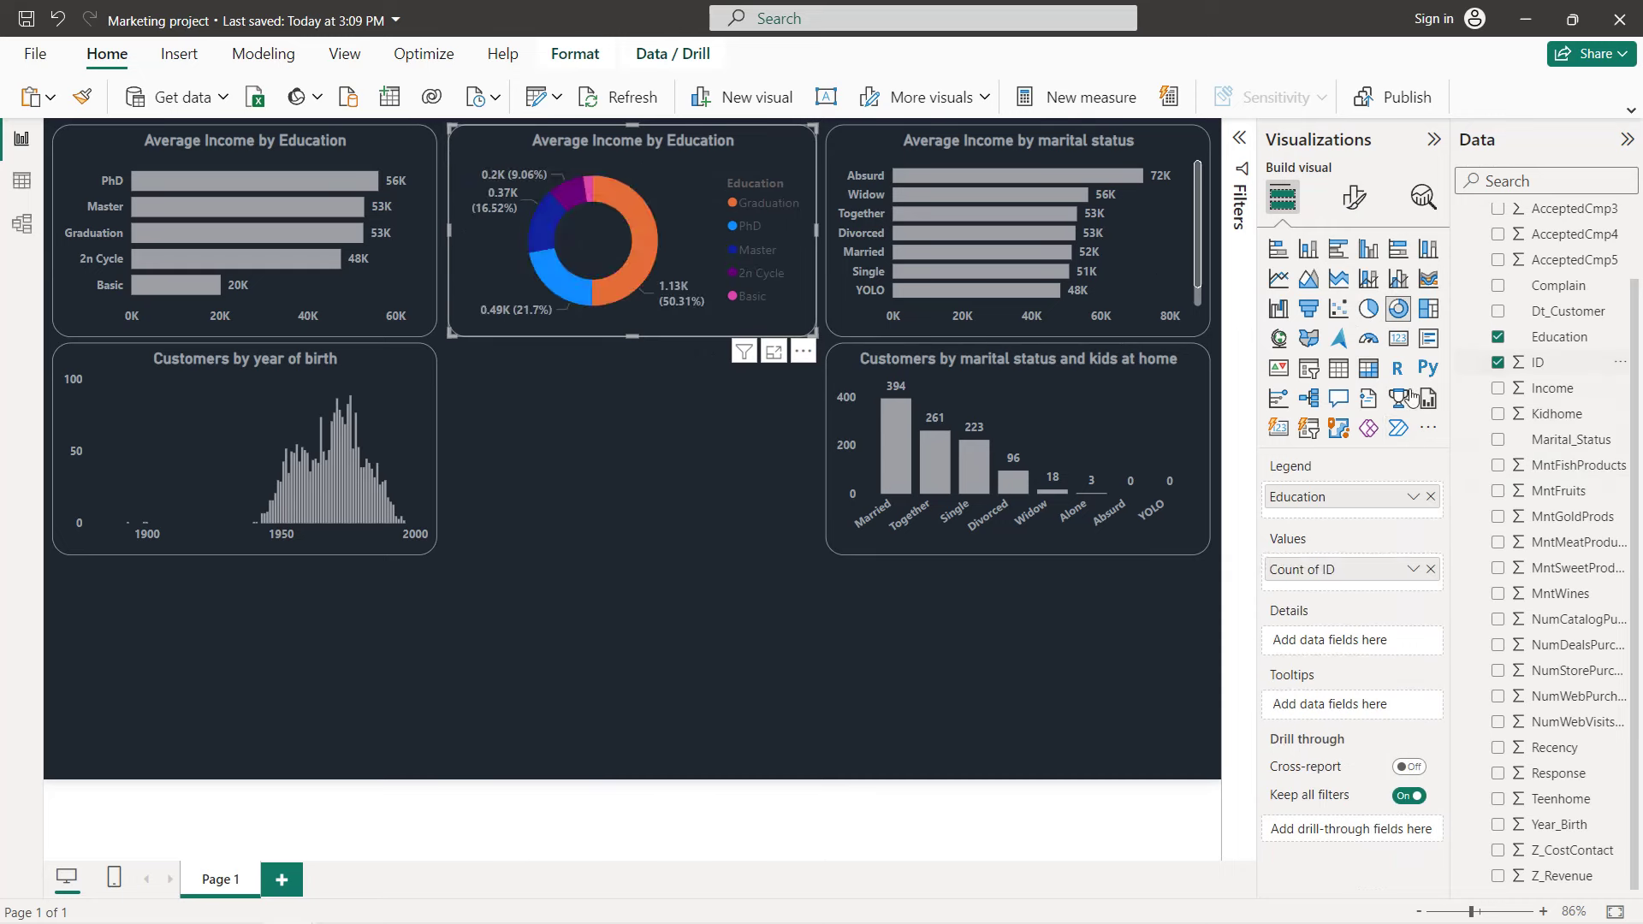
- Turn off the donut chart's legend and set its detail label contents to Category, percent of total
left_click(1352, 204)
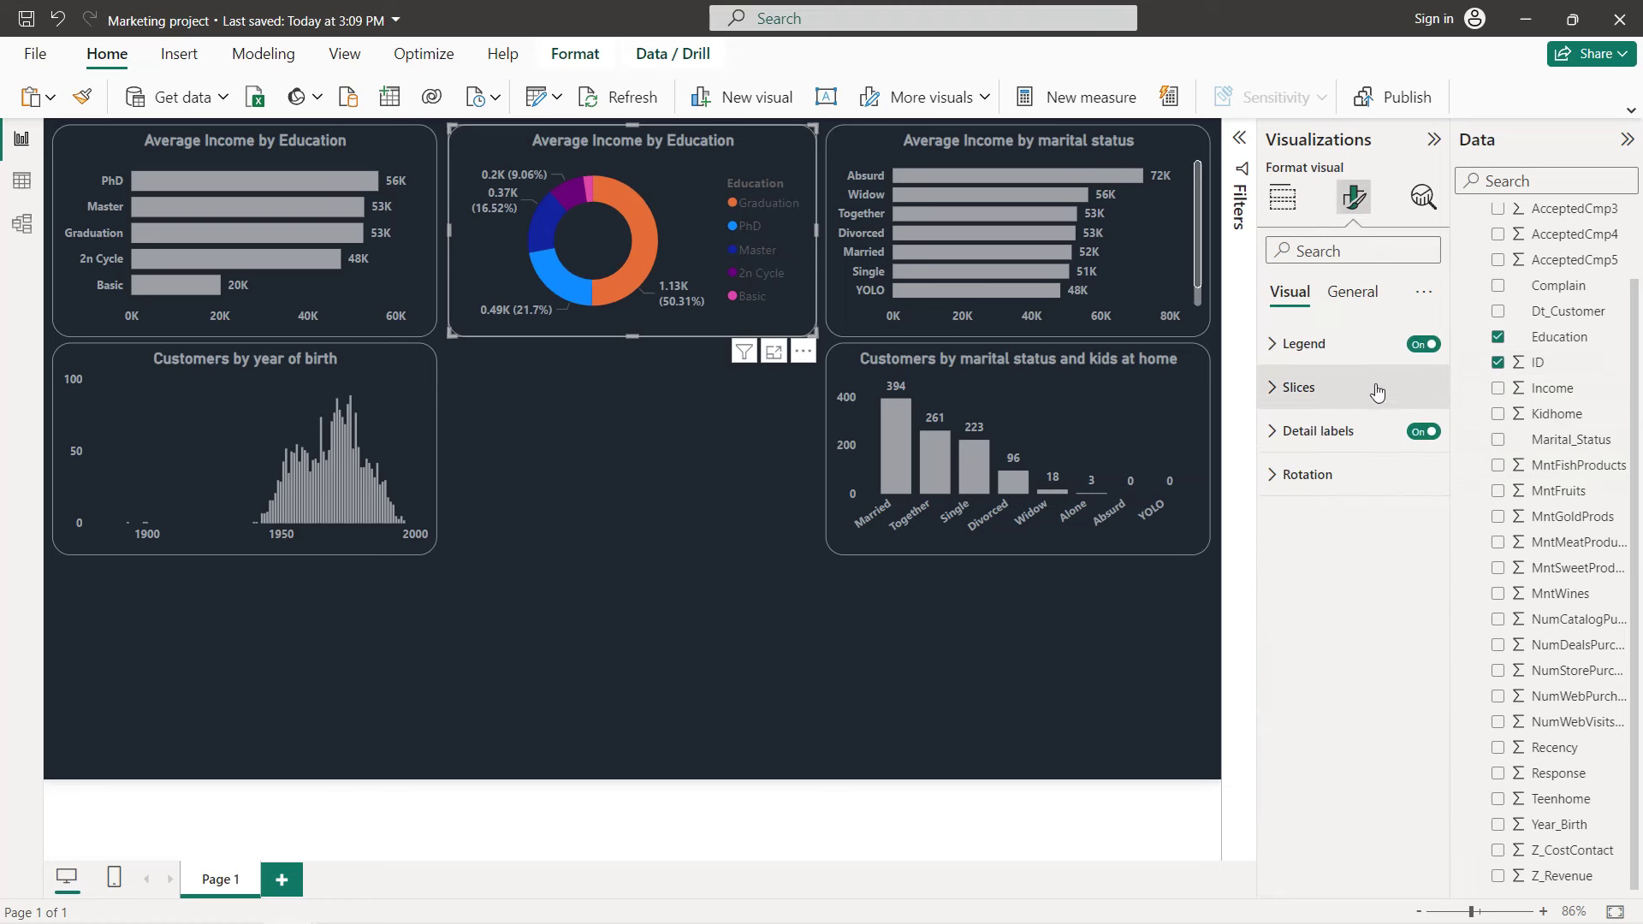
left_click(1423, 344)
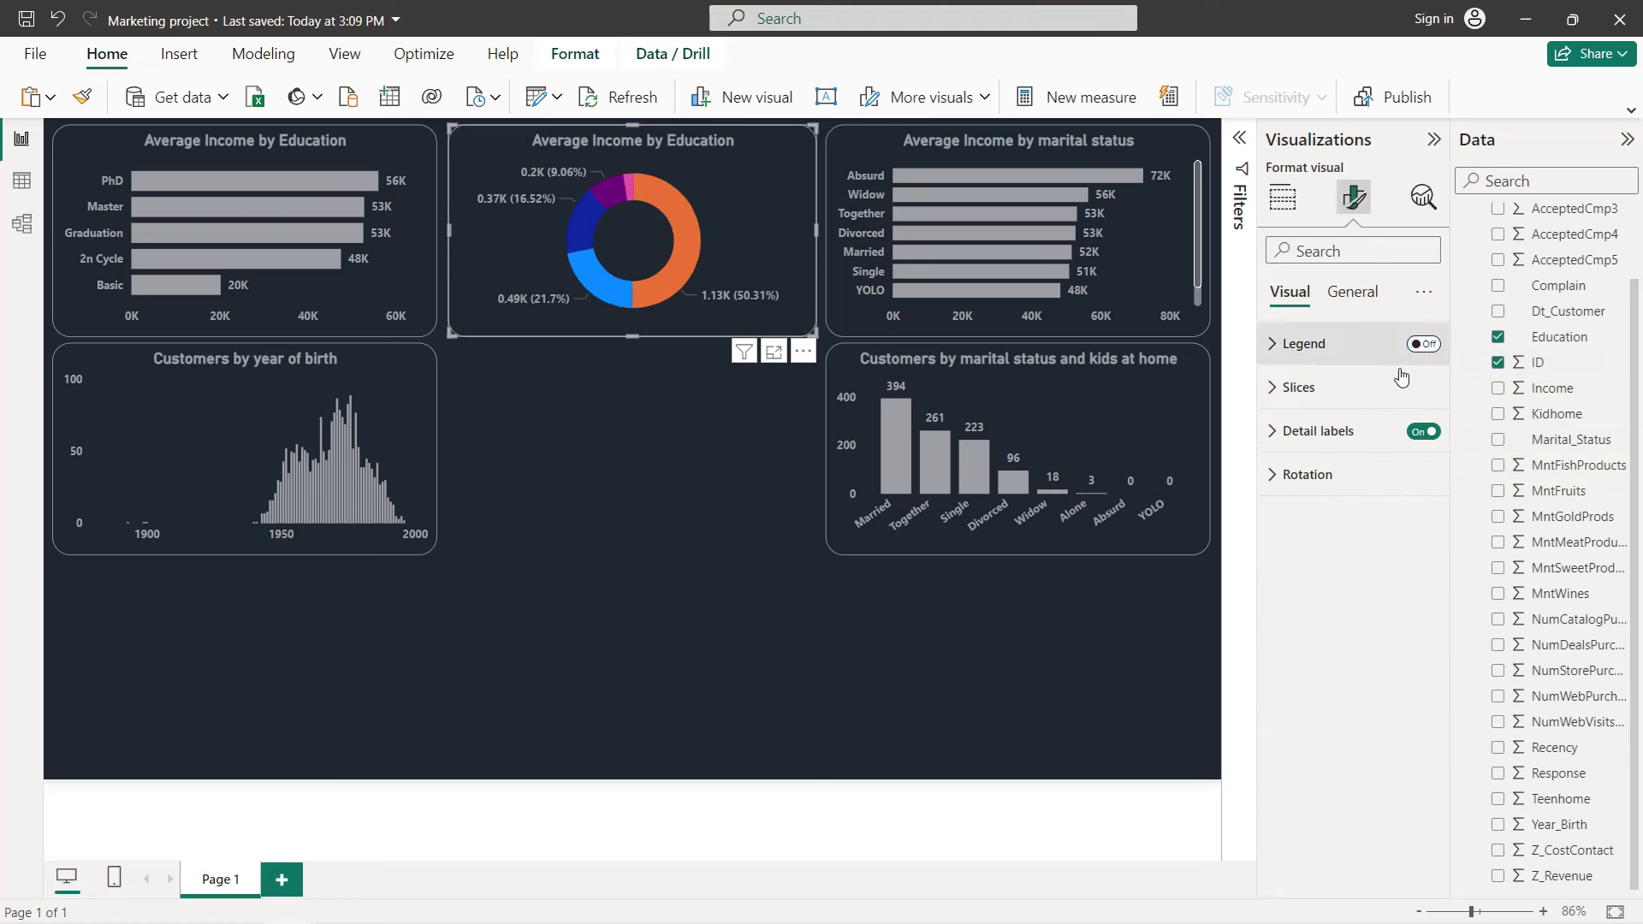
left_click(1342, 431)
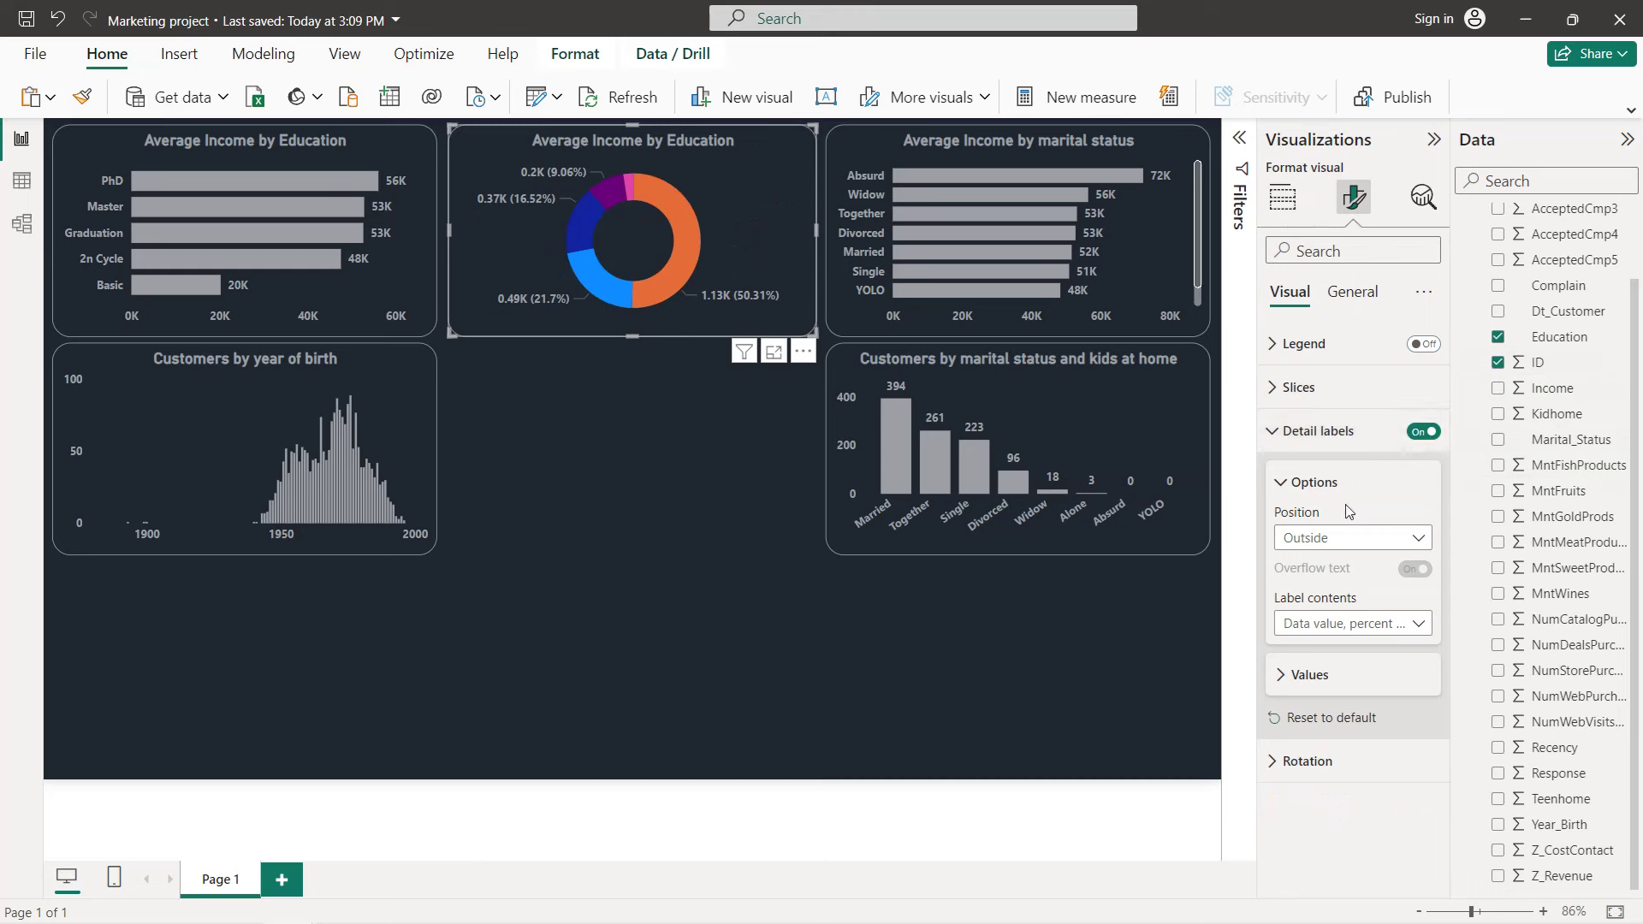
left_click(1349, 630)
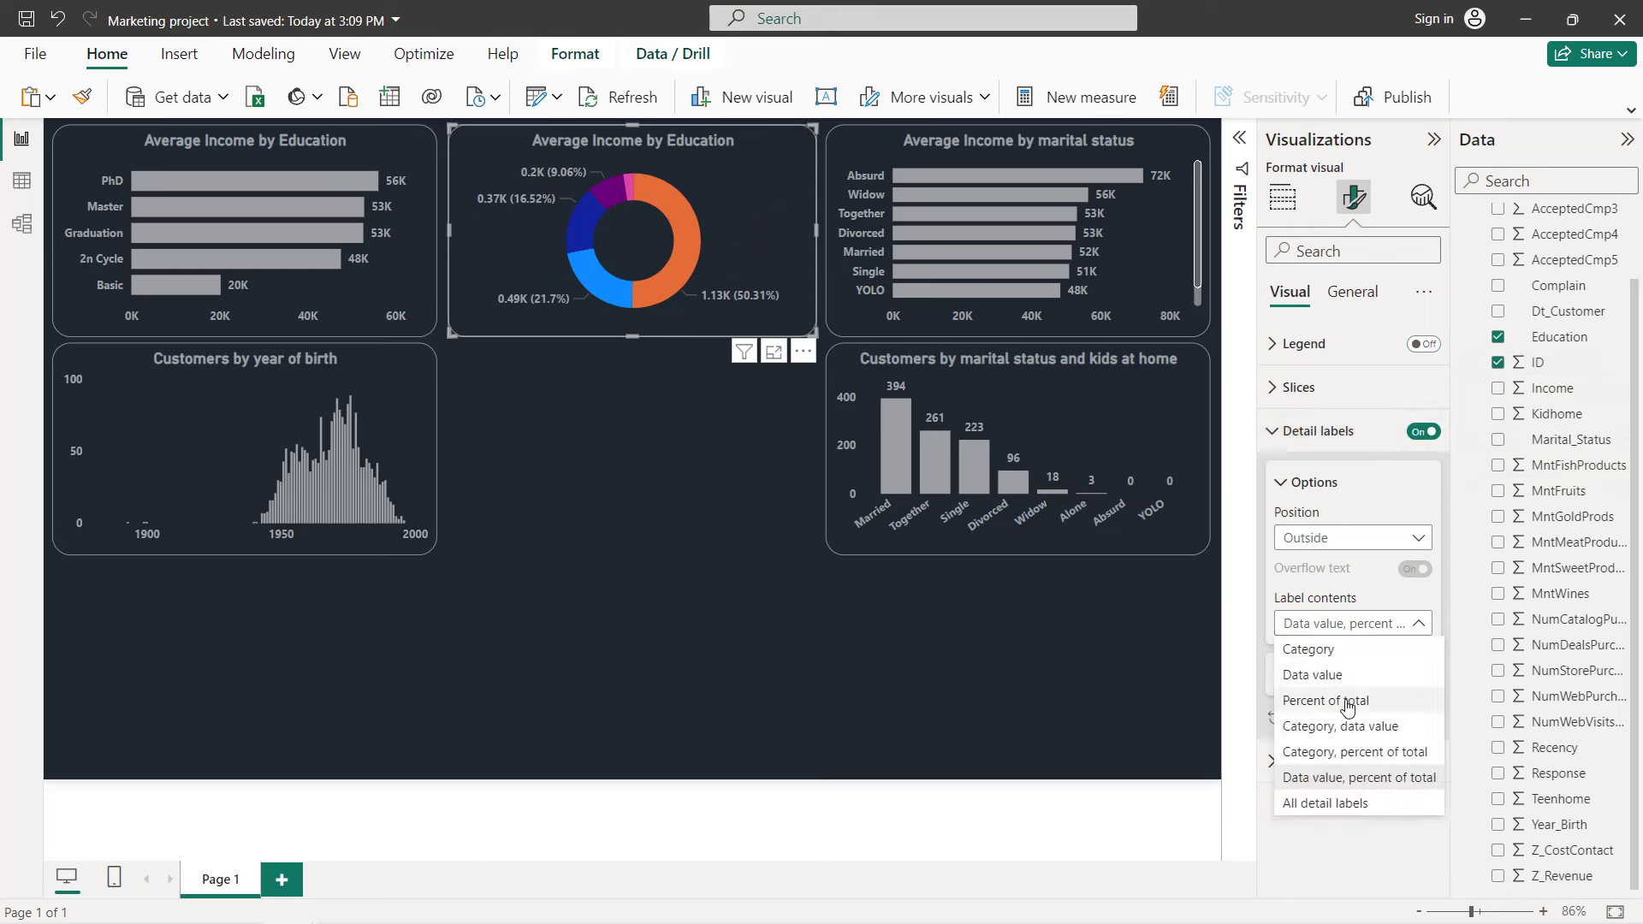
left_click(1349, 753)
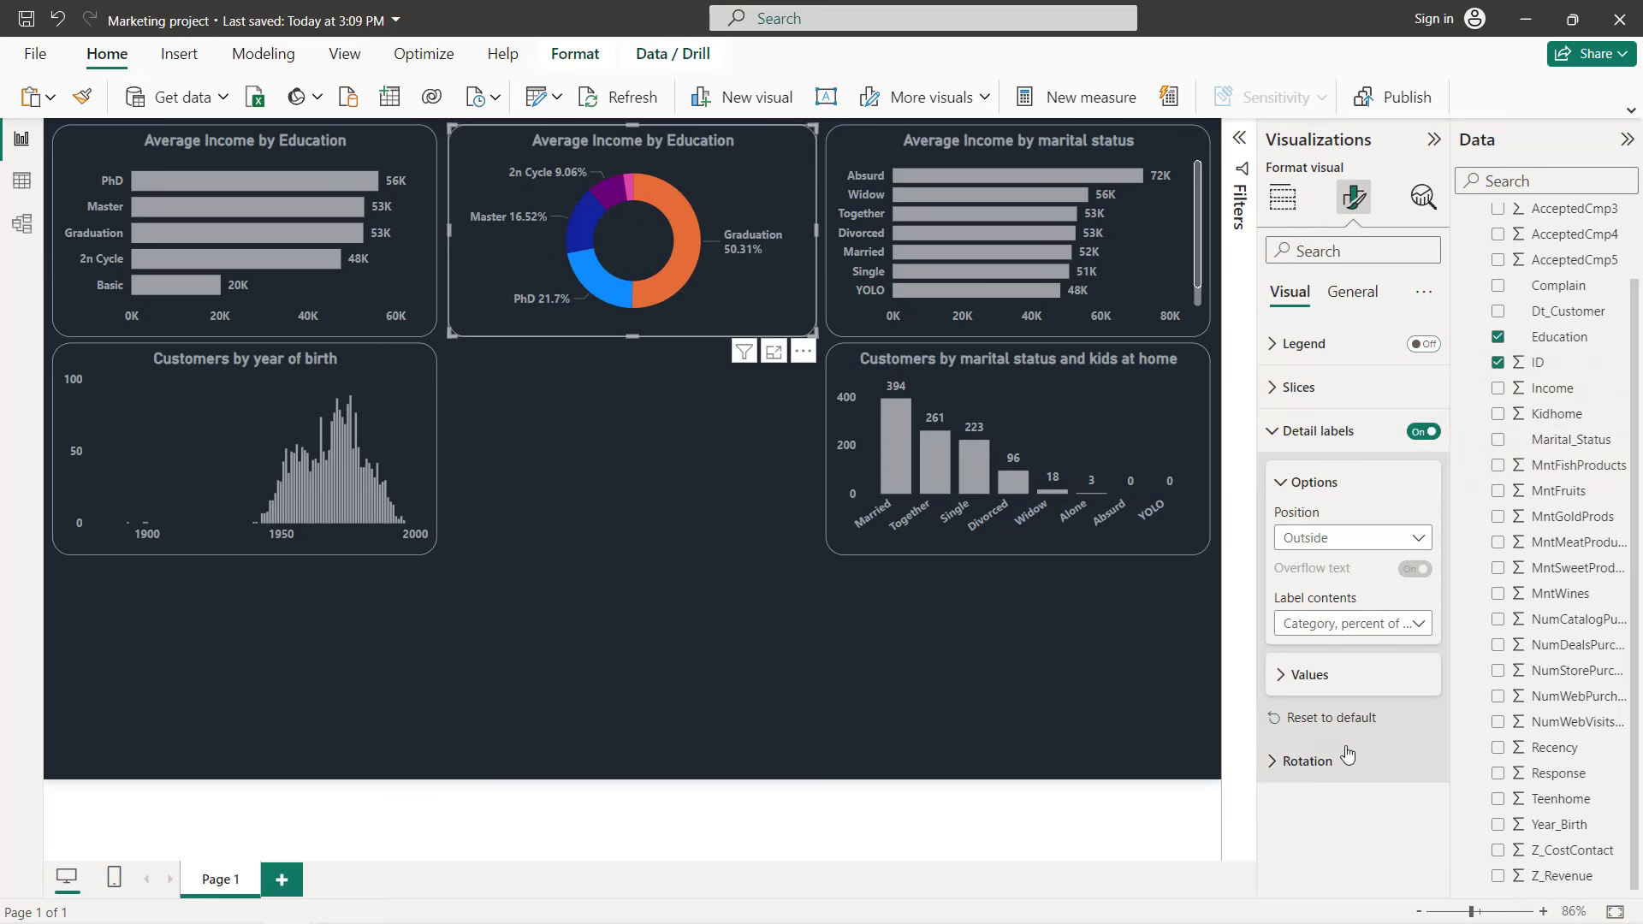
left_click(1312, 441)
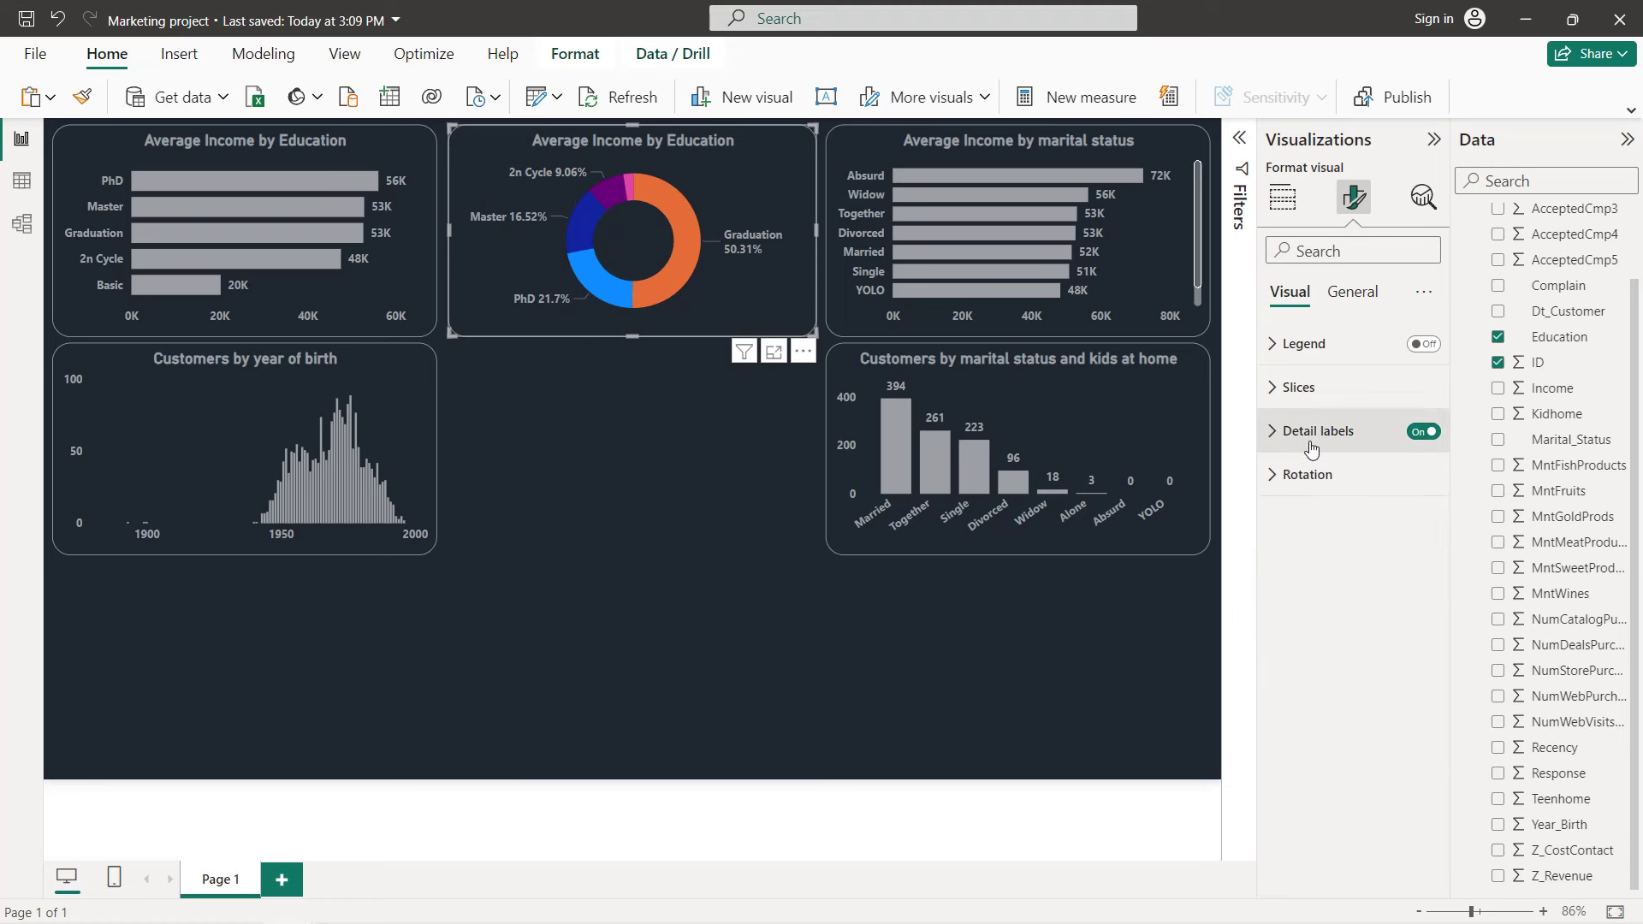
- Recolour the donut slices in shades of orange, from darkest for Graduation through PhD, Master and 2n Cycle to lightest for Basic
left_click(1312, 405)
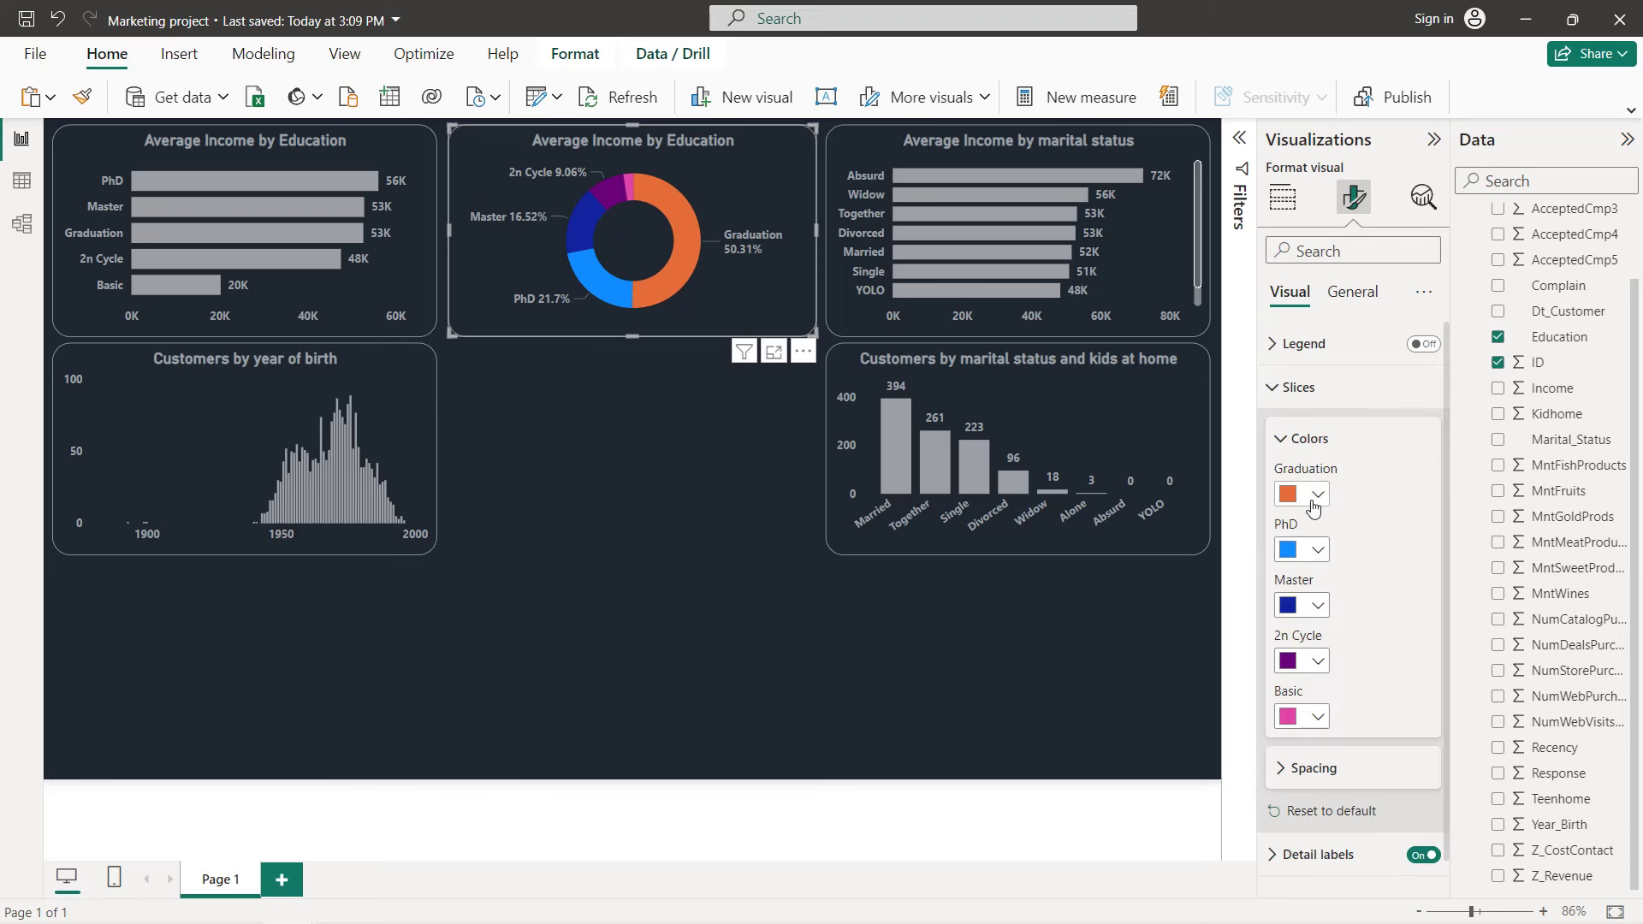
left_click(1314, 497)
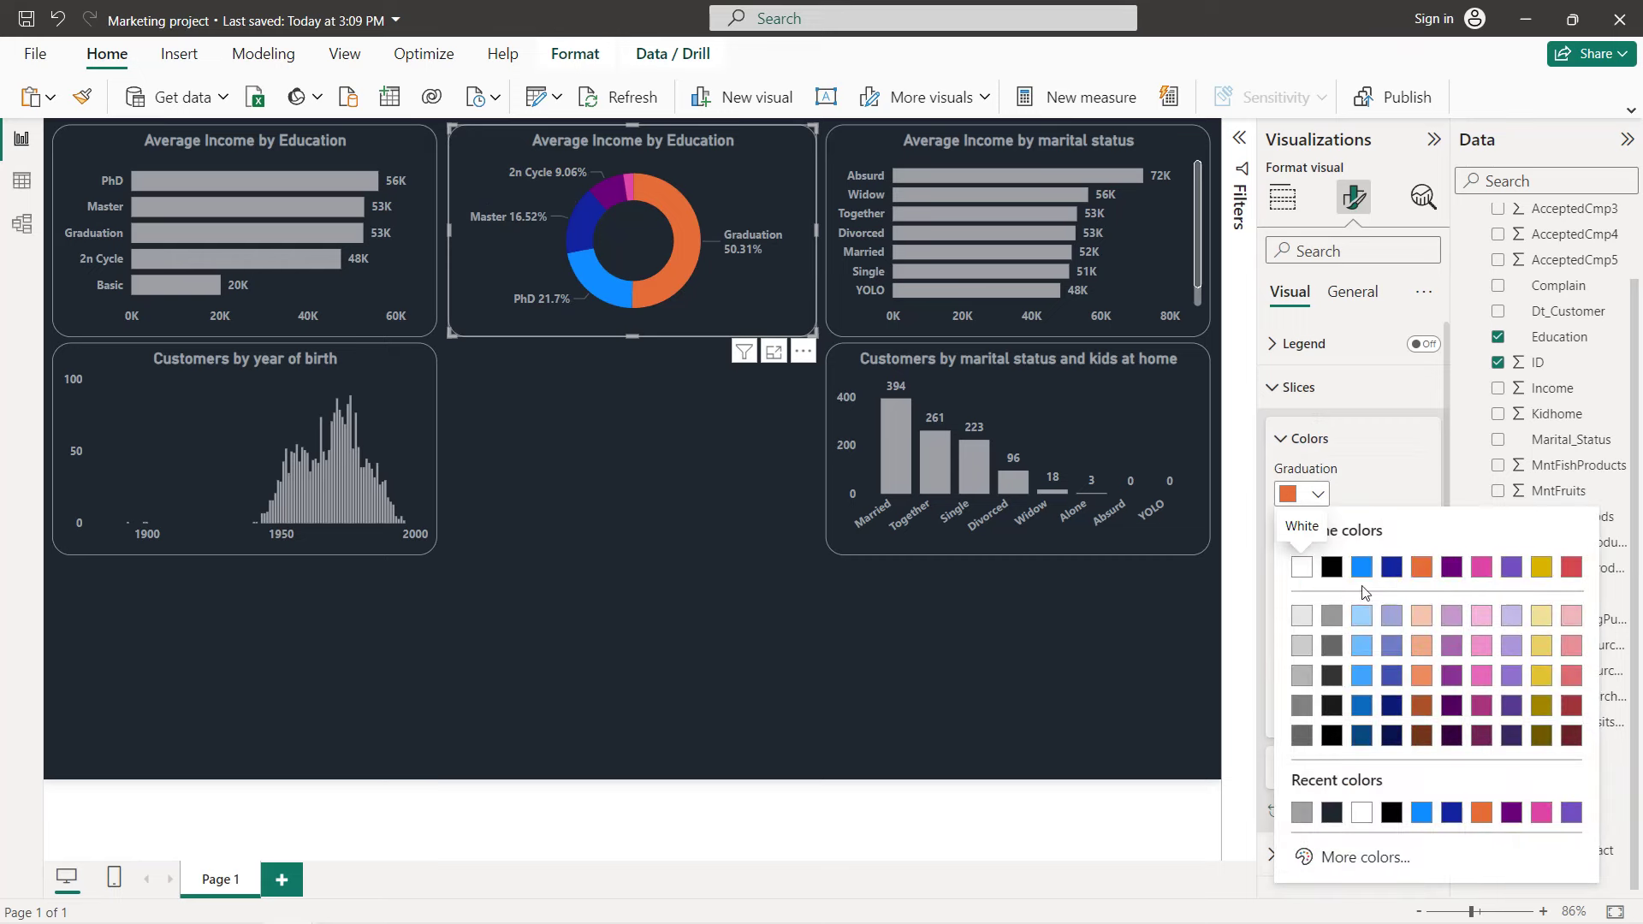
left_click(1429, 738)
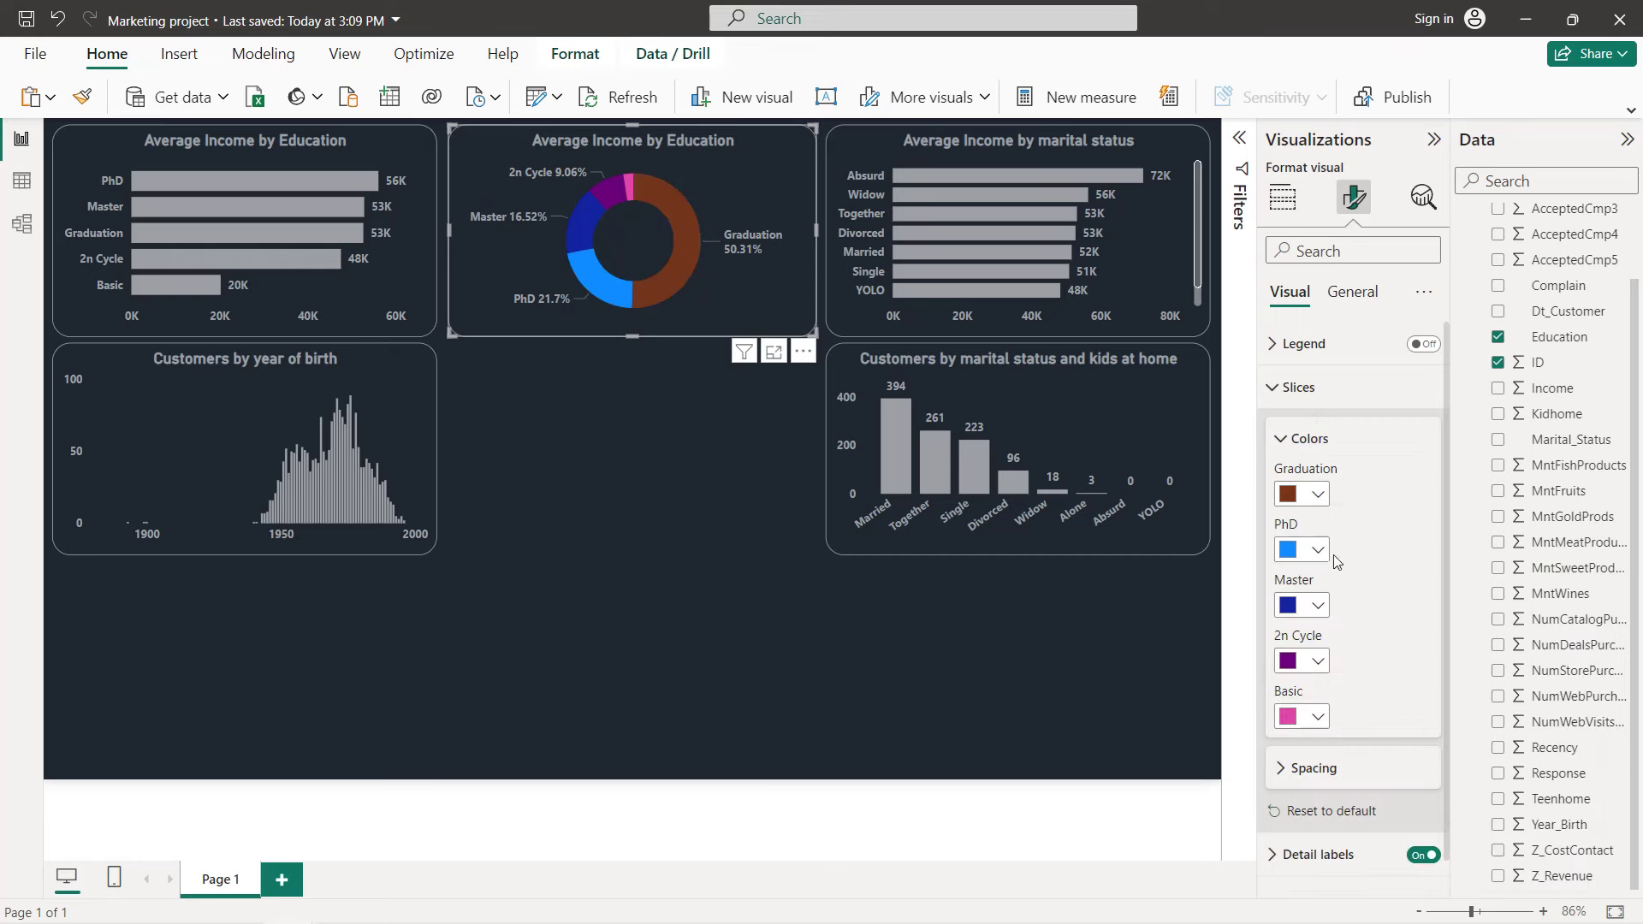
left_click(1318, 552)
left_click(1417, 355)
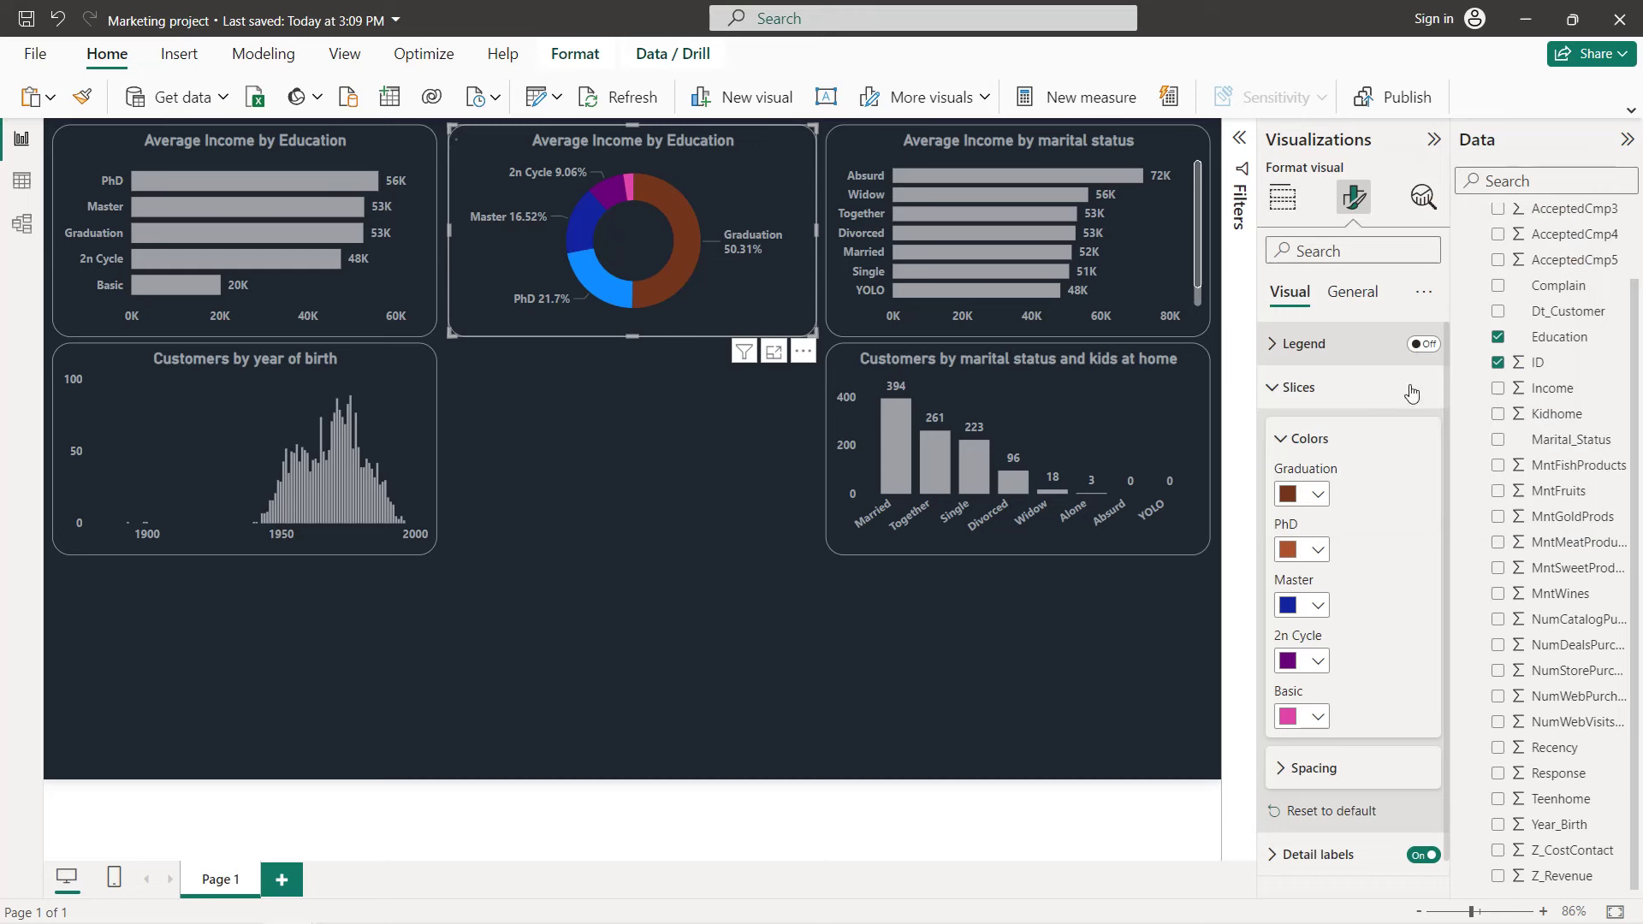
left_click(1318, 605)
left_click(1422, 376)
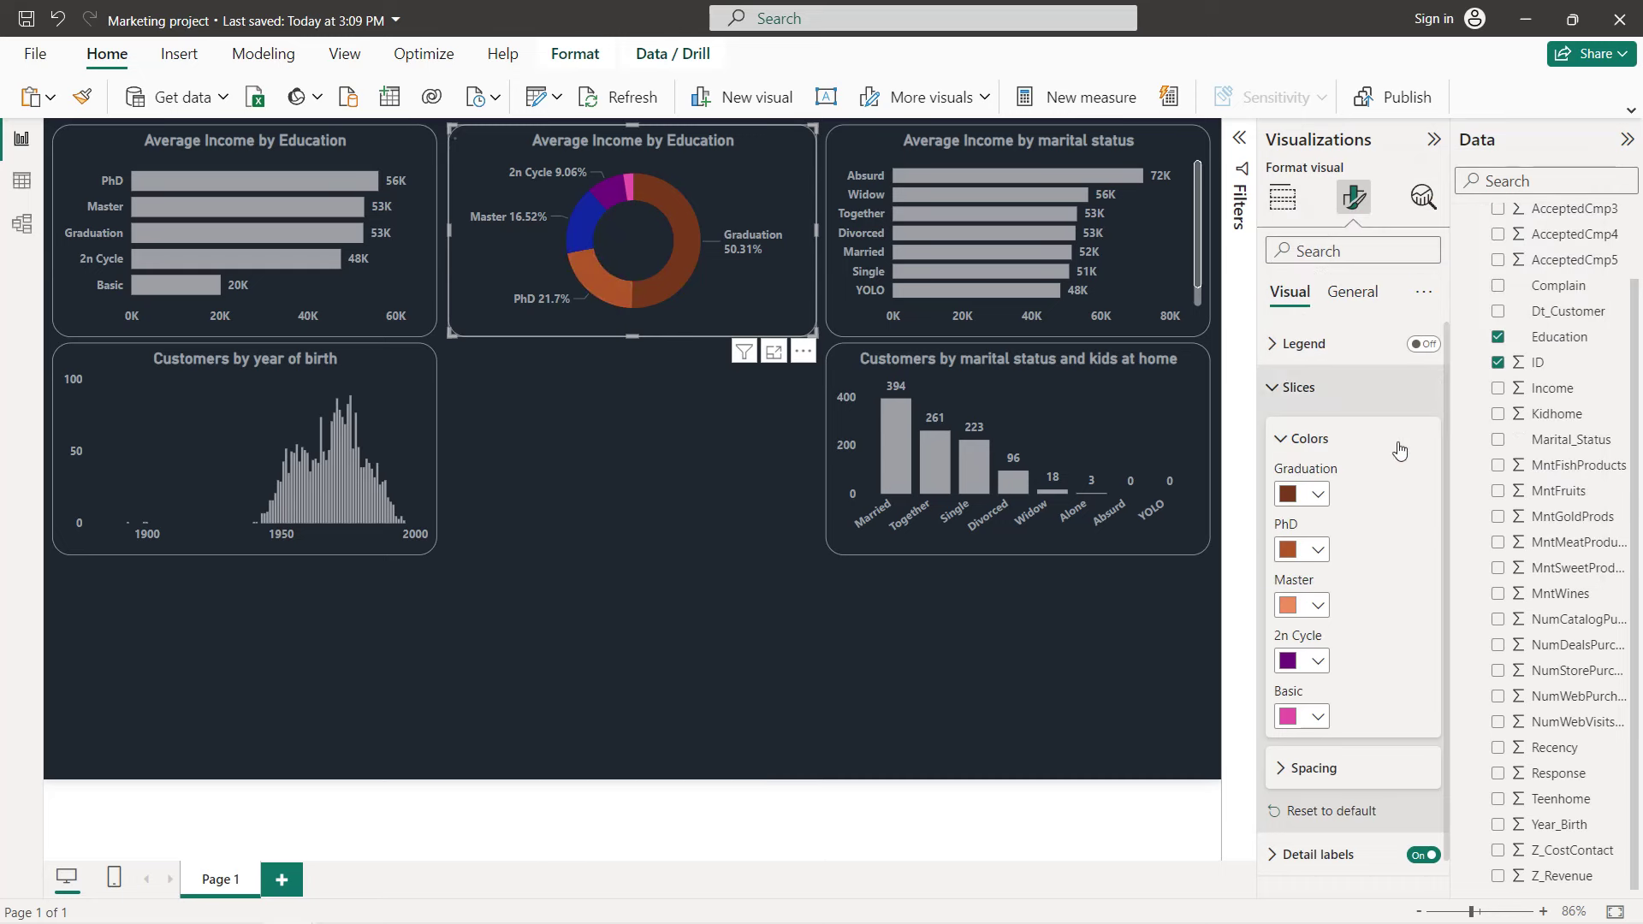
left_click(1318, 661)
left_click(1426, 404)
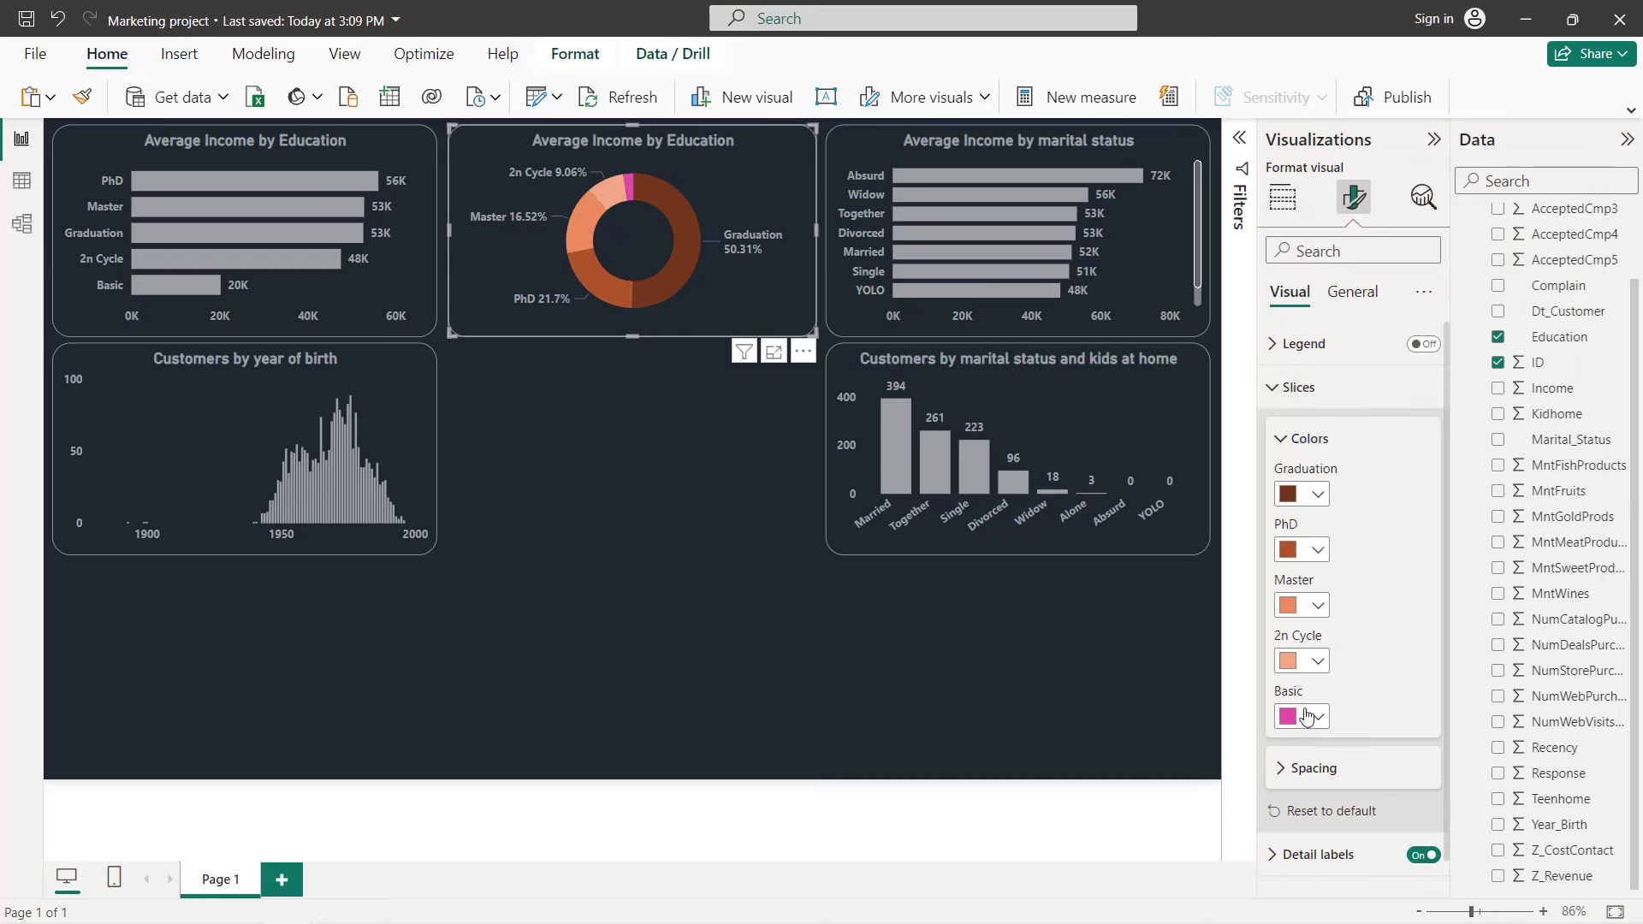
left_click(1318, 716)
left_click(1424, 436)
- Change the donut chart's title to "Customers by Education" and deselect the chart
left_click(1283, 197)
left_click(1353, 198)
left_click(1352, 292)
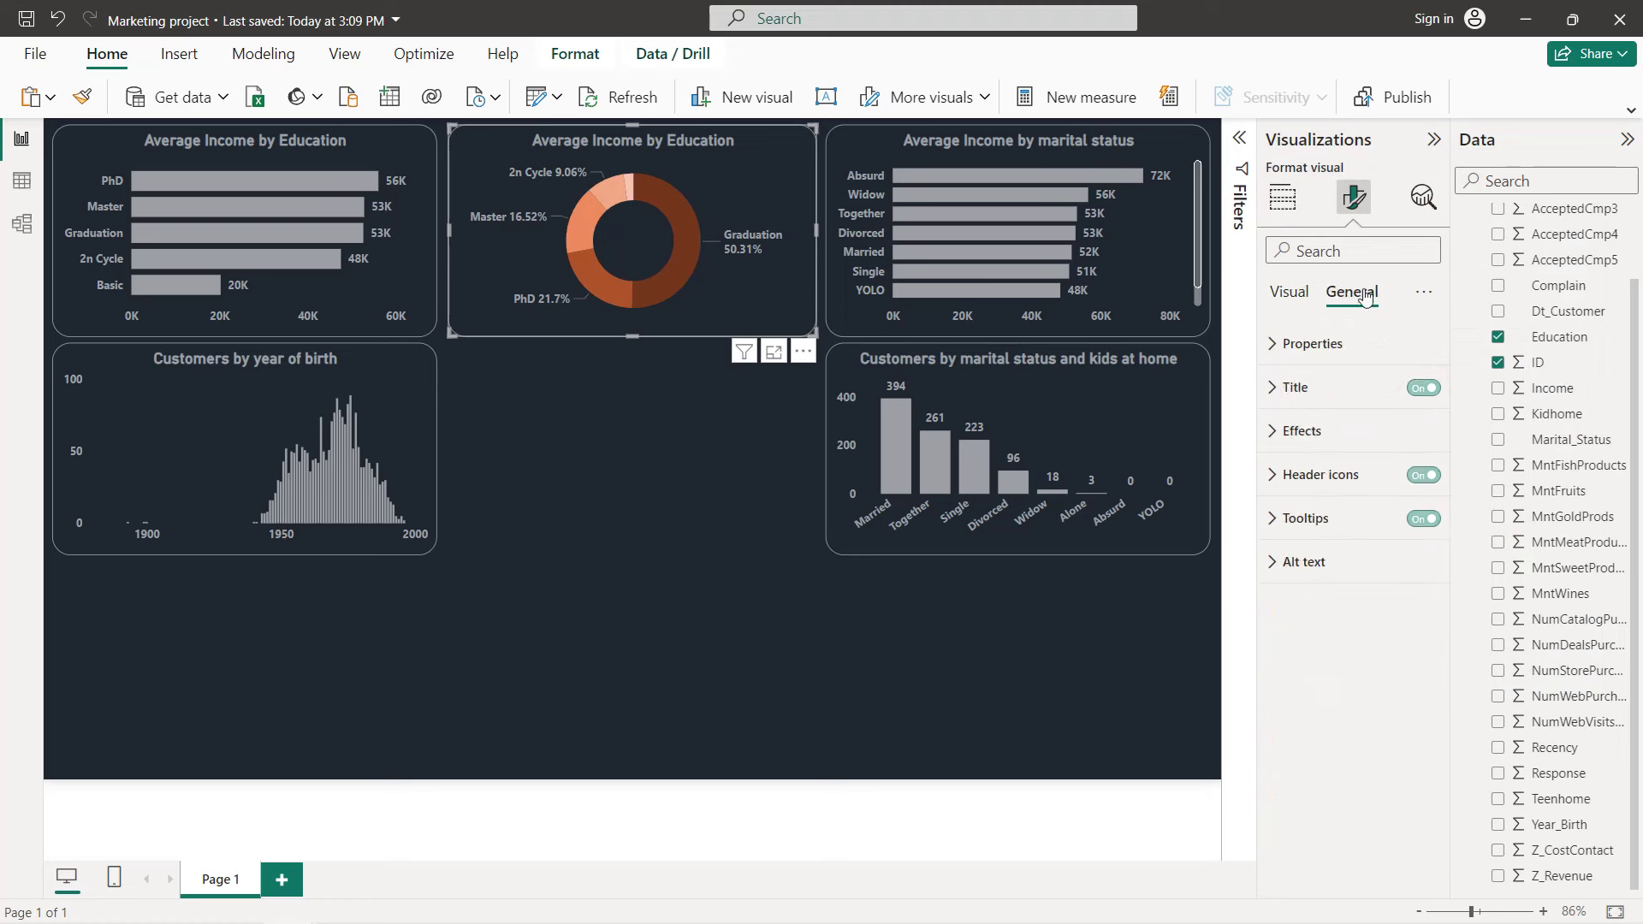
left_click(1346, 386)
triple_click(1348, 492)
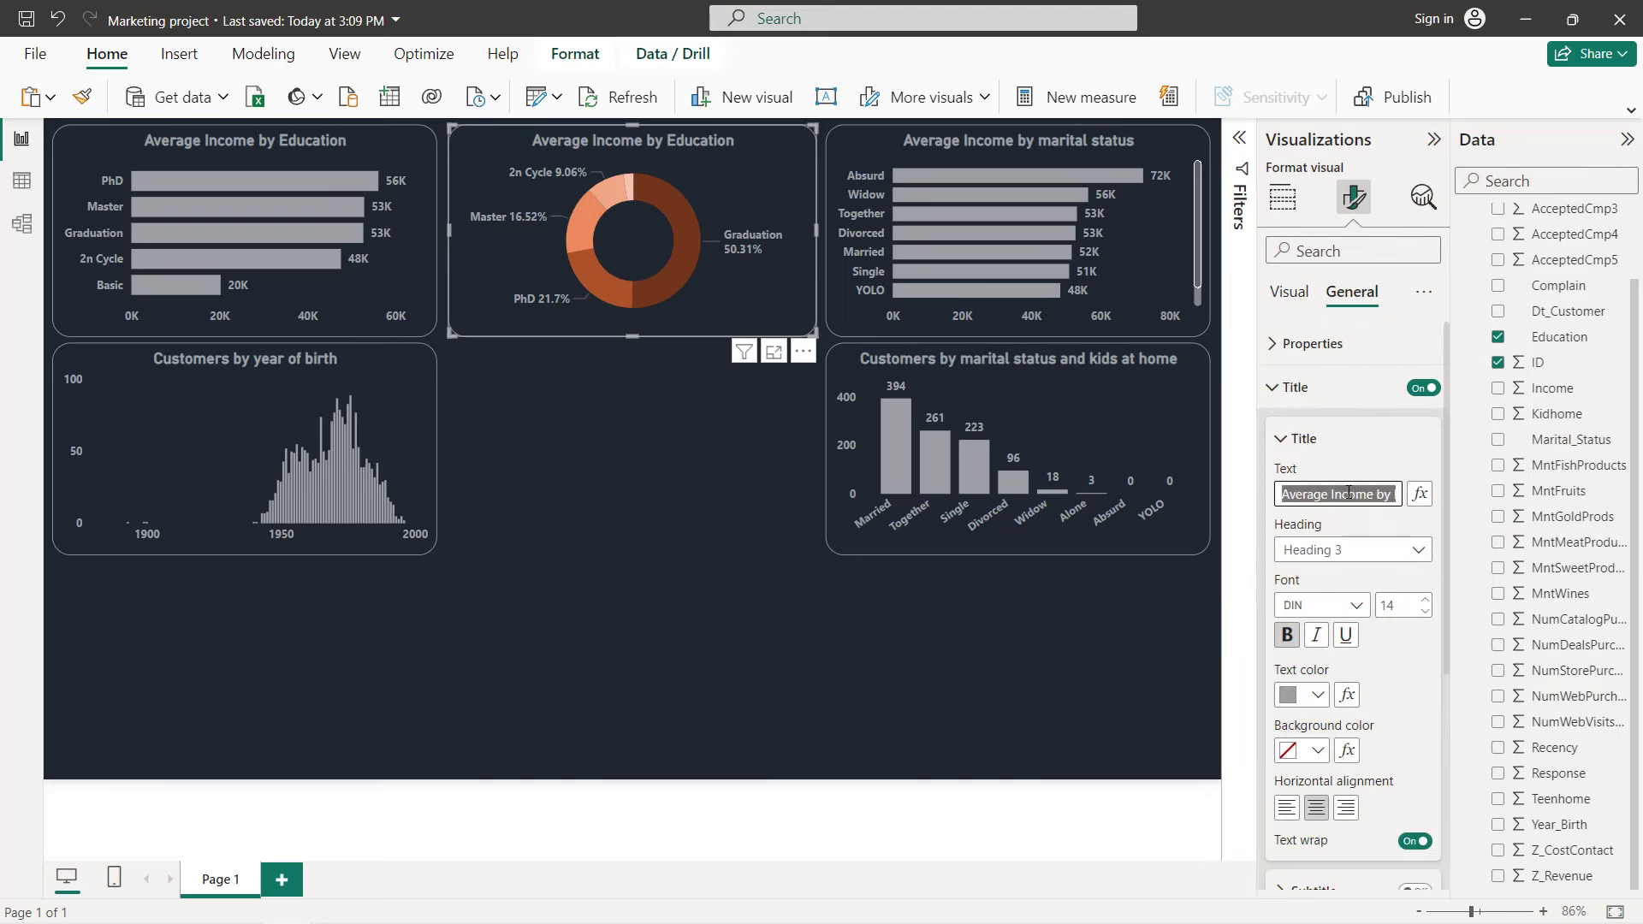
key("Home")
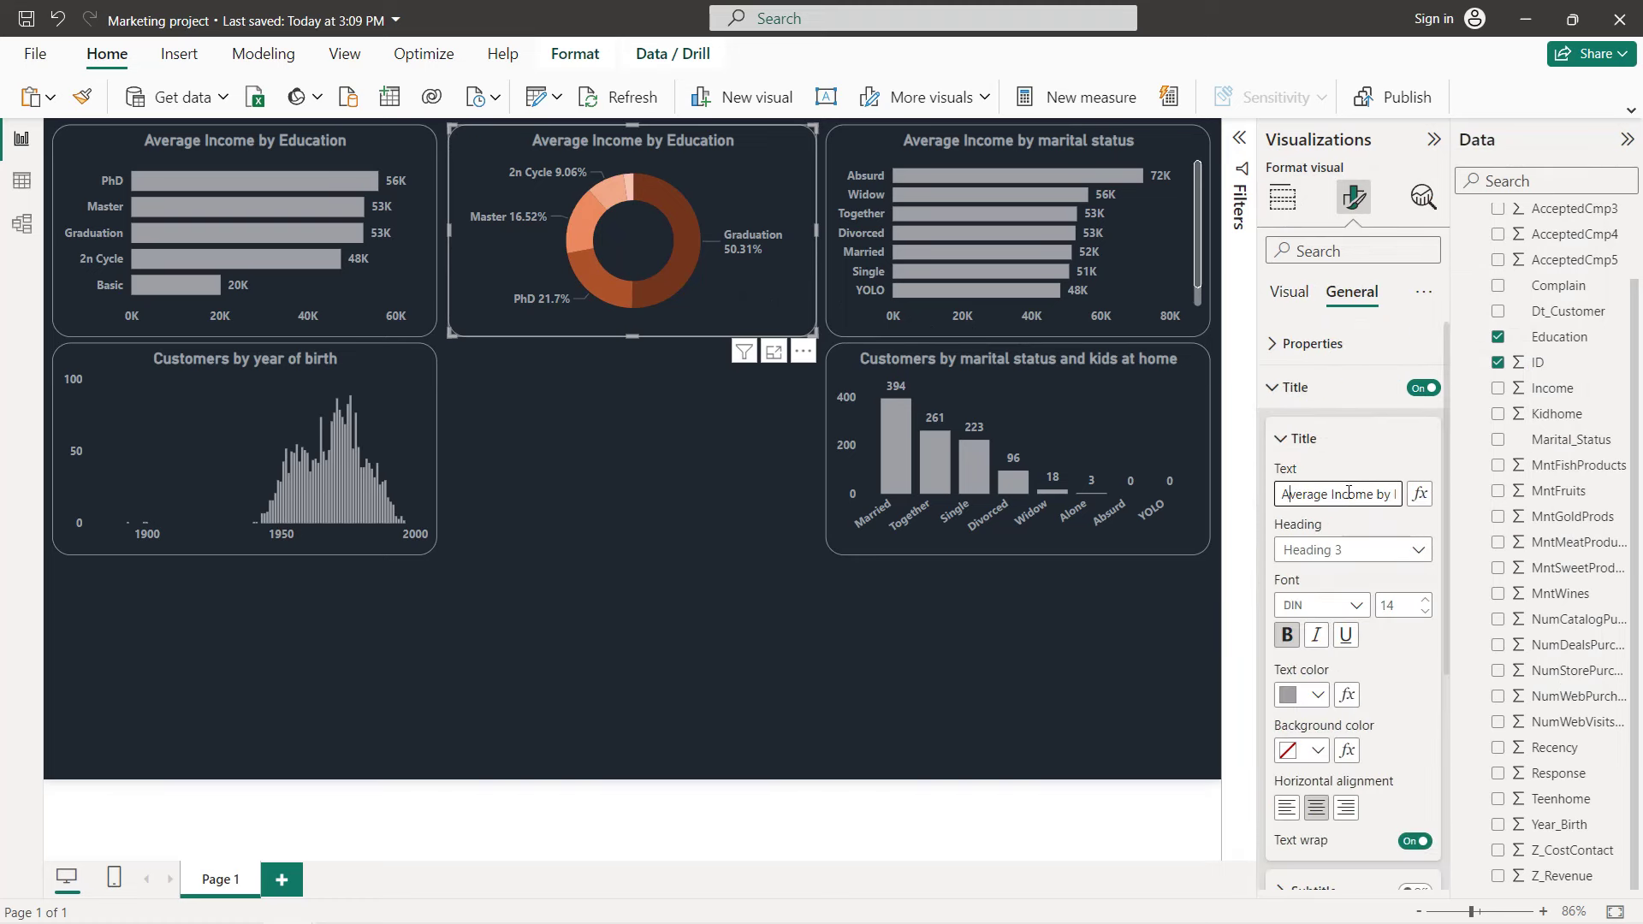
key("BackSpace")
key("BackSpace")
key("BackSpace")
key("BackSpace")
key("BackSpace")
key("BackSpace")
key("BackSpace")
key("BackSpace")
key("BackSpace")
key("BackSpace")
key("BackSpace")
key("BackSpace")
key("BackSpace")
key("BackSpace")
key("BackSpace")
type("Customers by Educa")
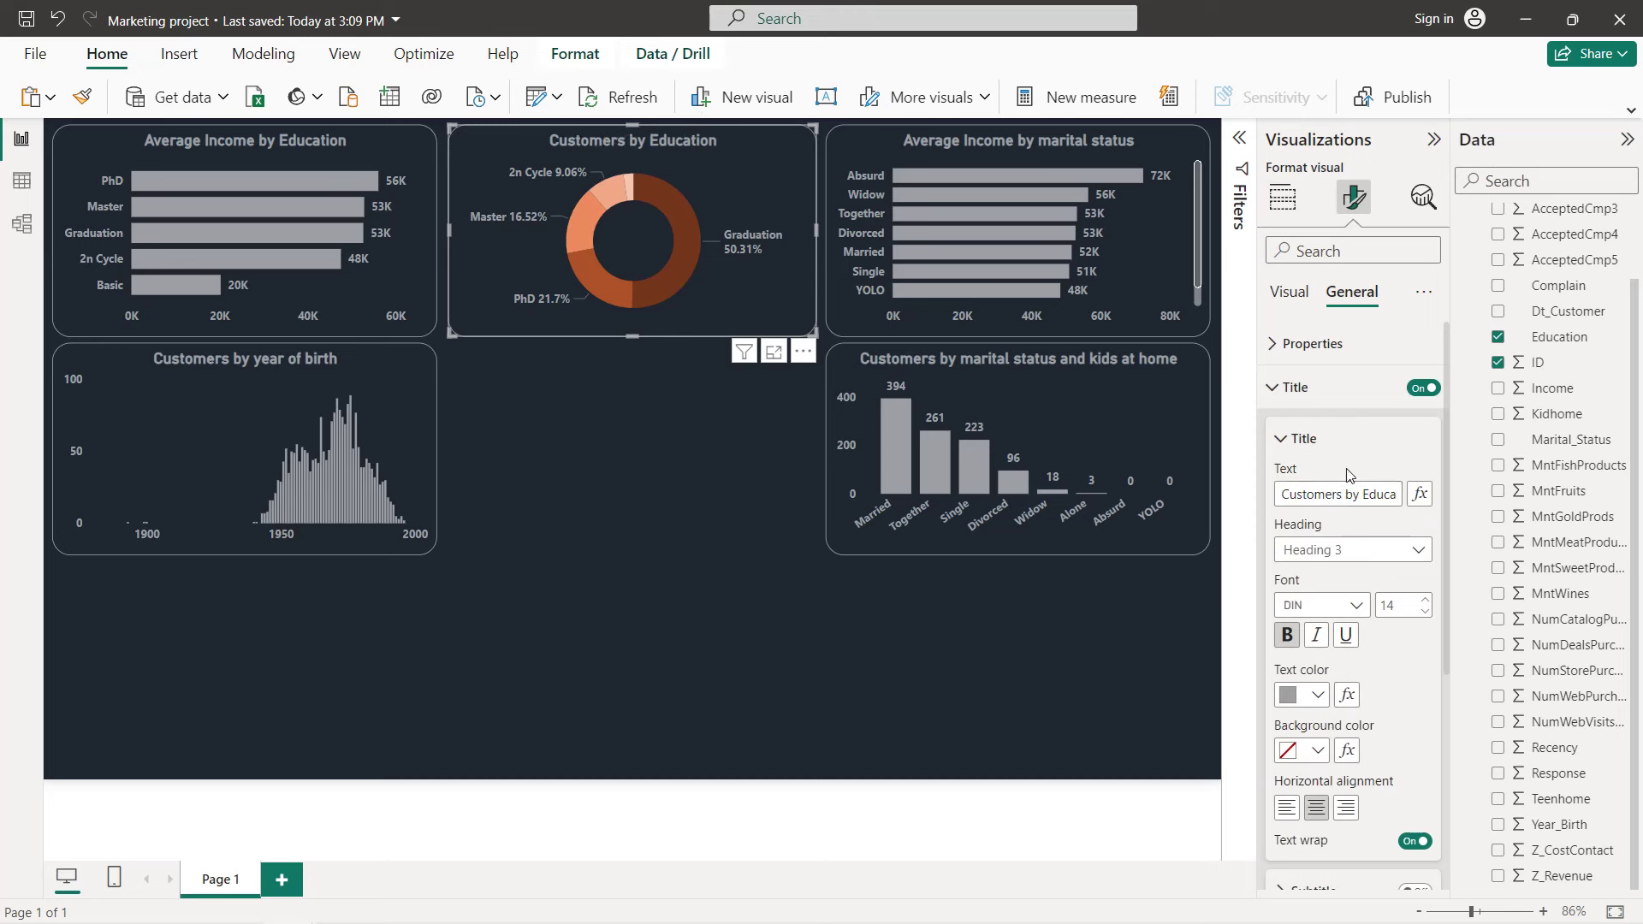
left_click(535, 439)
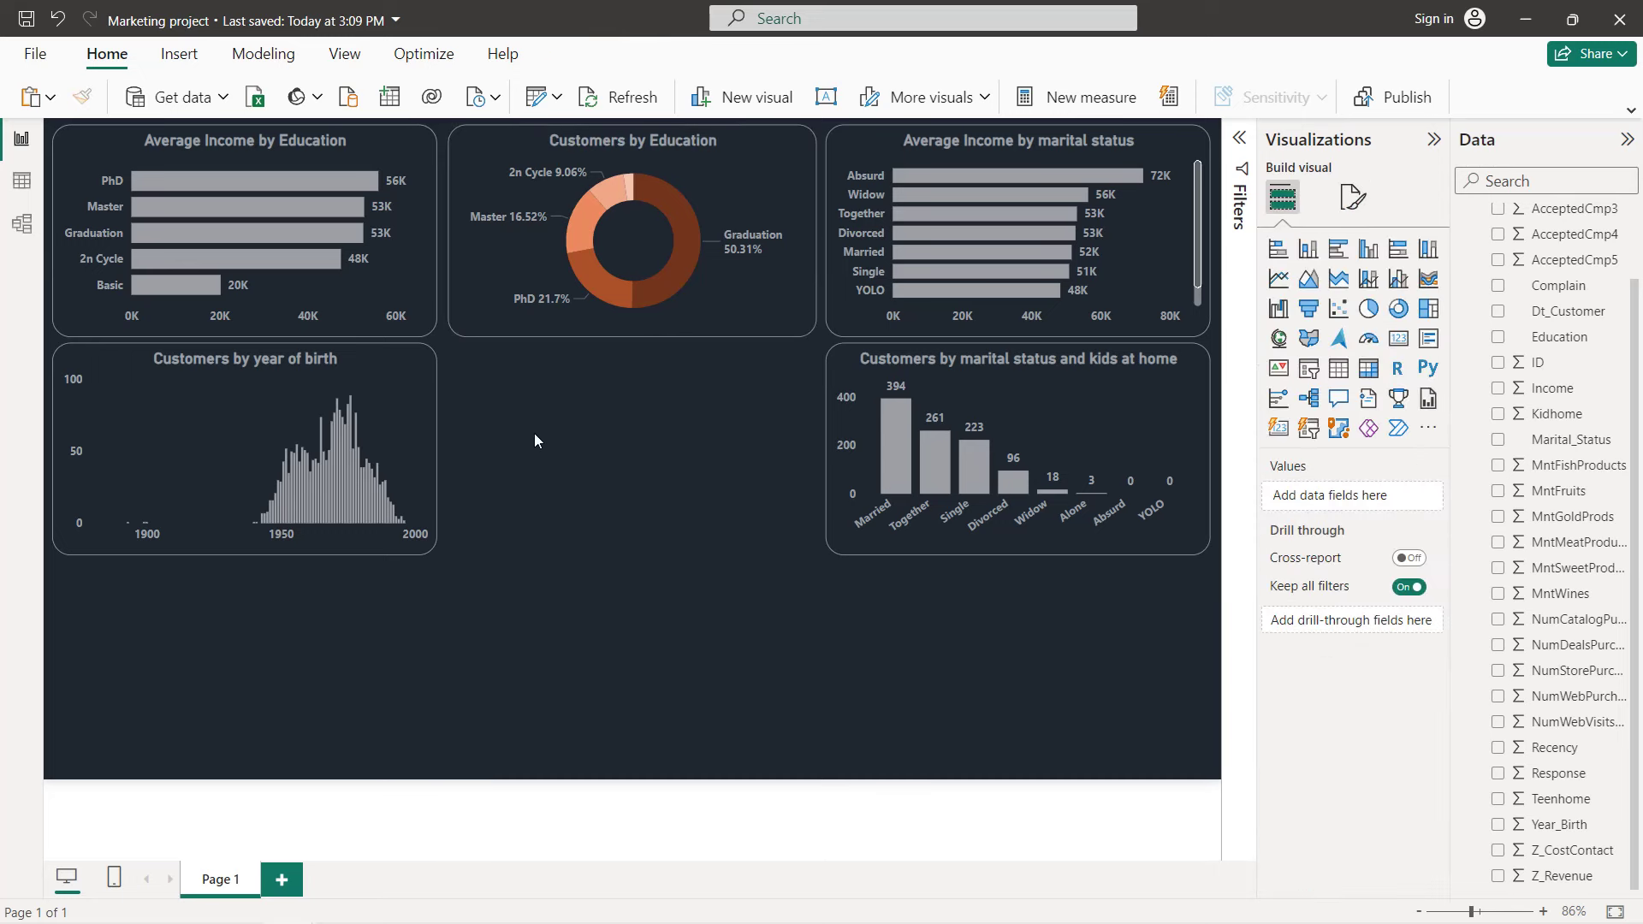
- Duplicate the Customers by Education donut chart directly below the original and replace the copy's Education legend with Complain
left_click(669, 317)
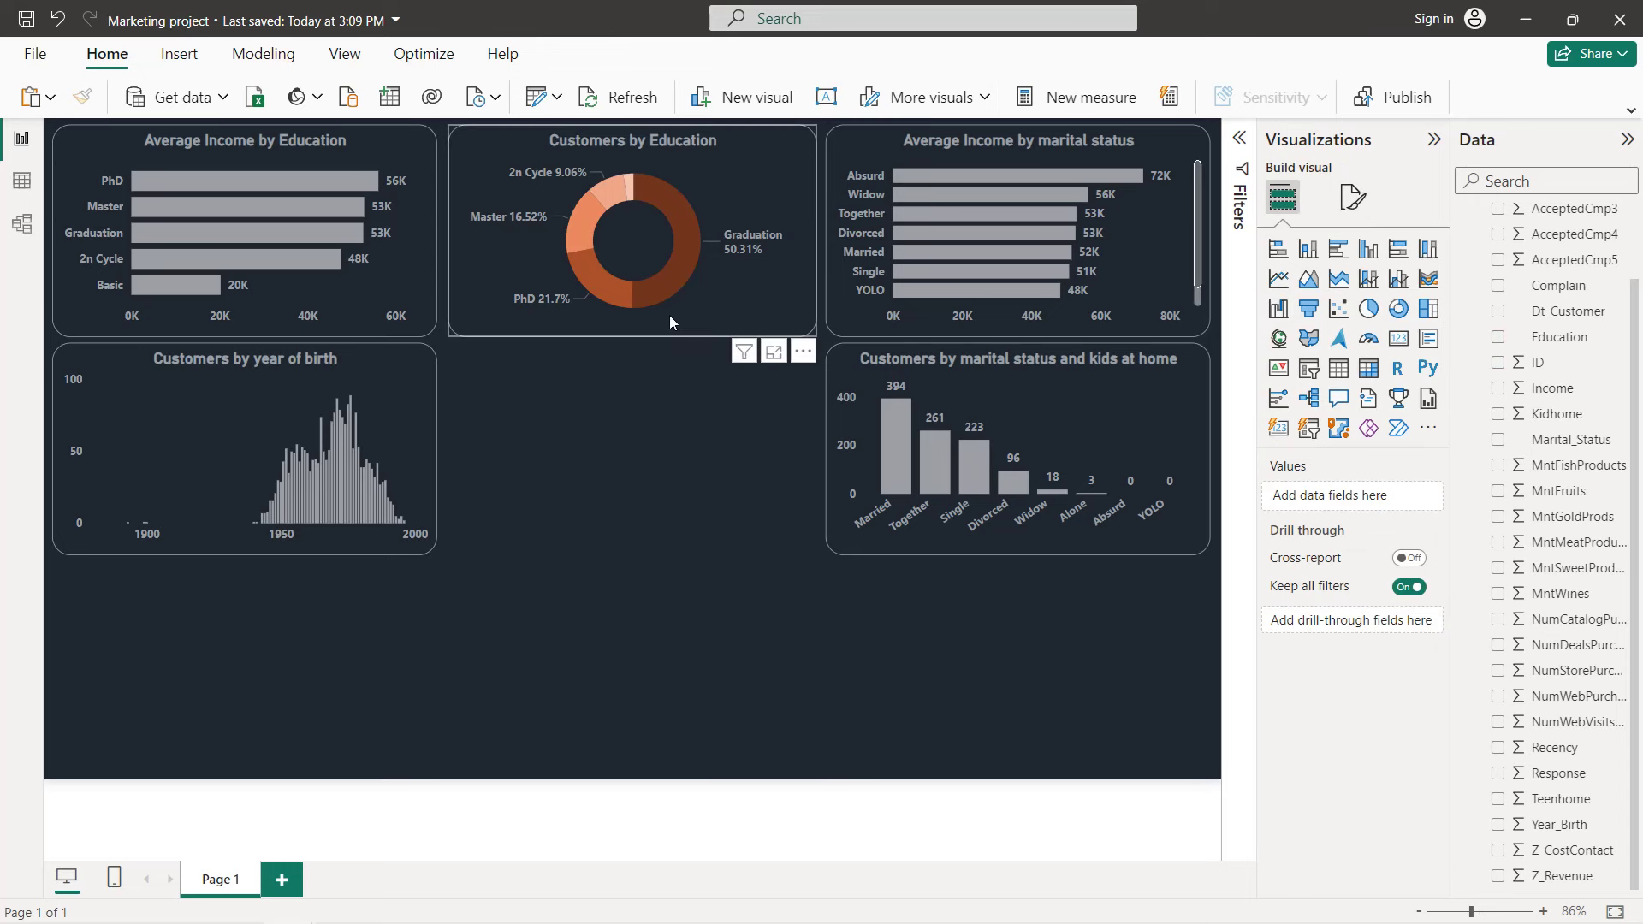
key("ctrl+c")
key("ctrl+v")
left_click_drag(709, 185, 701, 397)
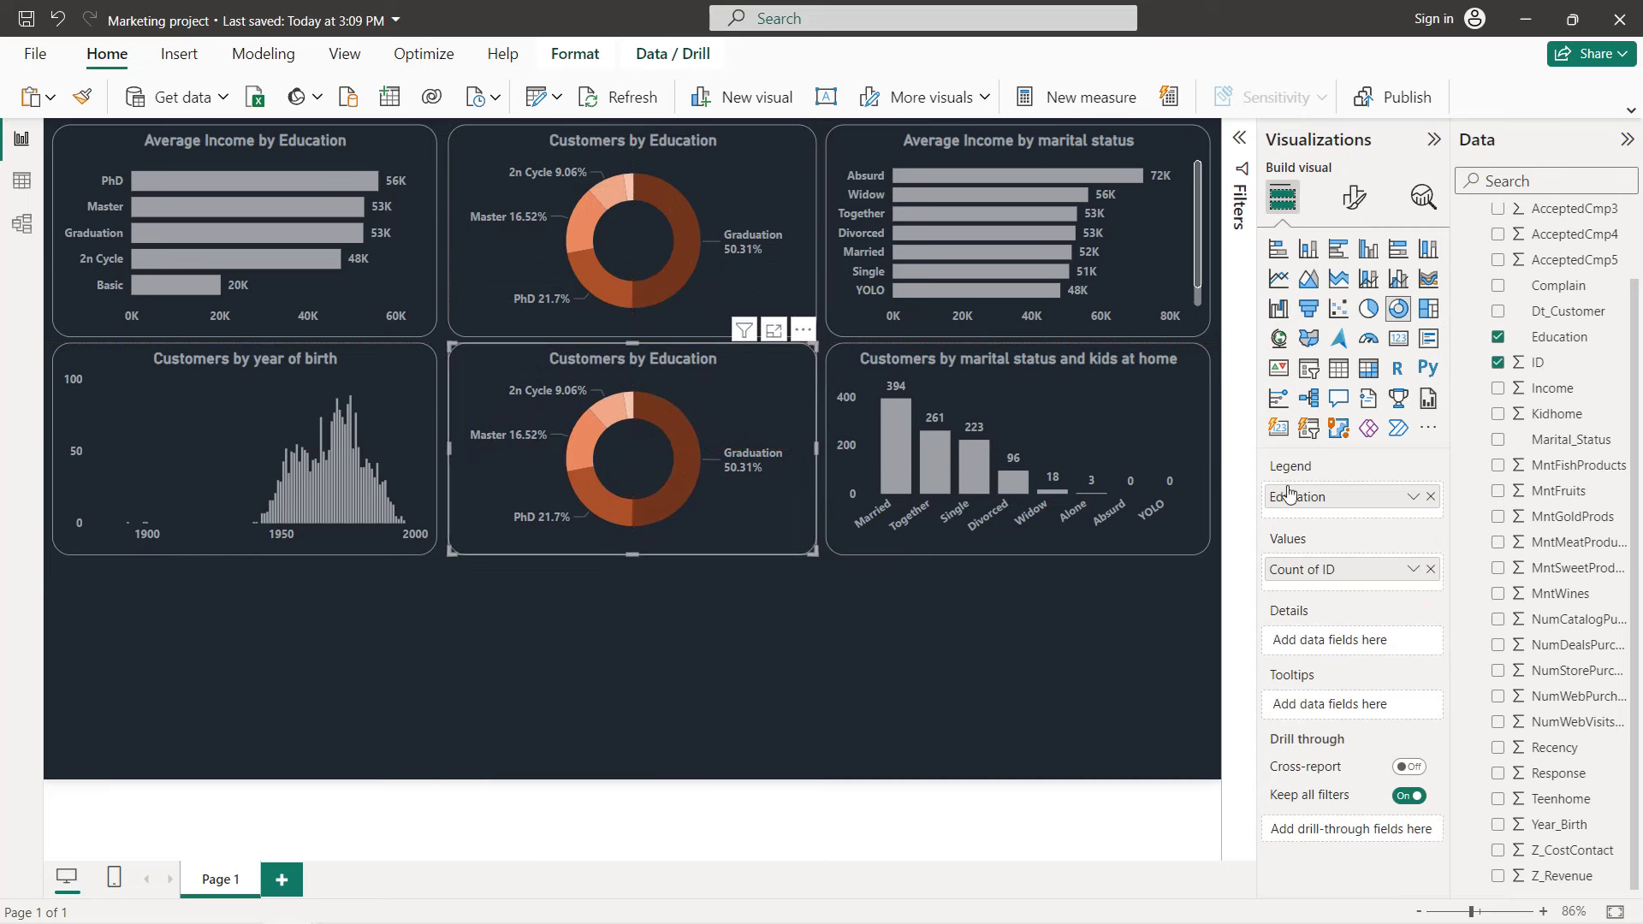
left_click(1430, 498)
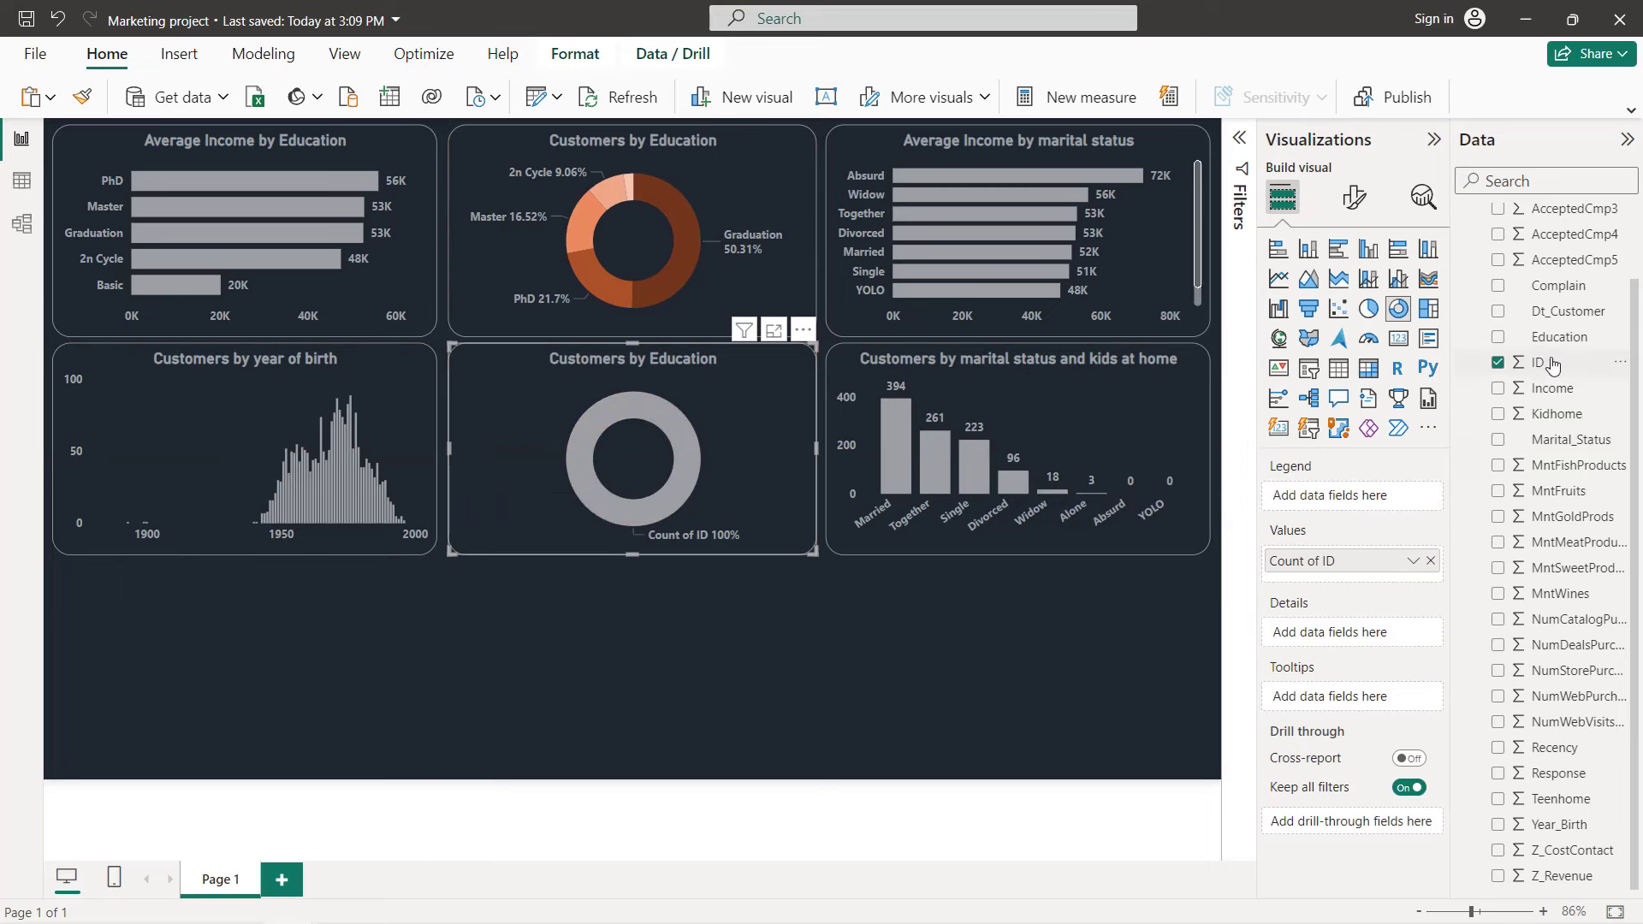
left_click(1497, 286)
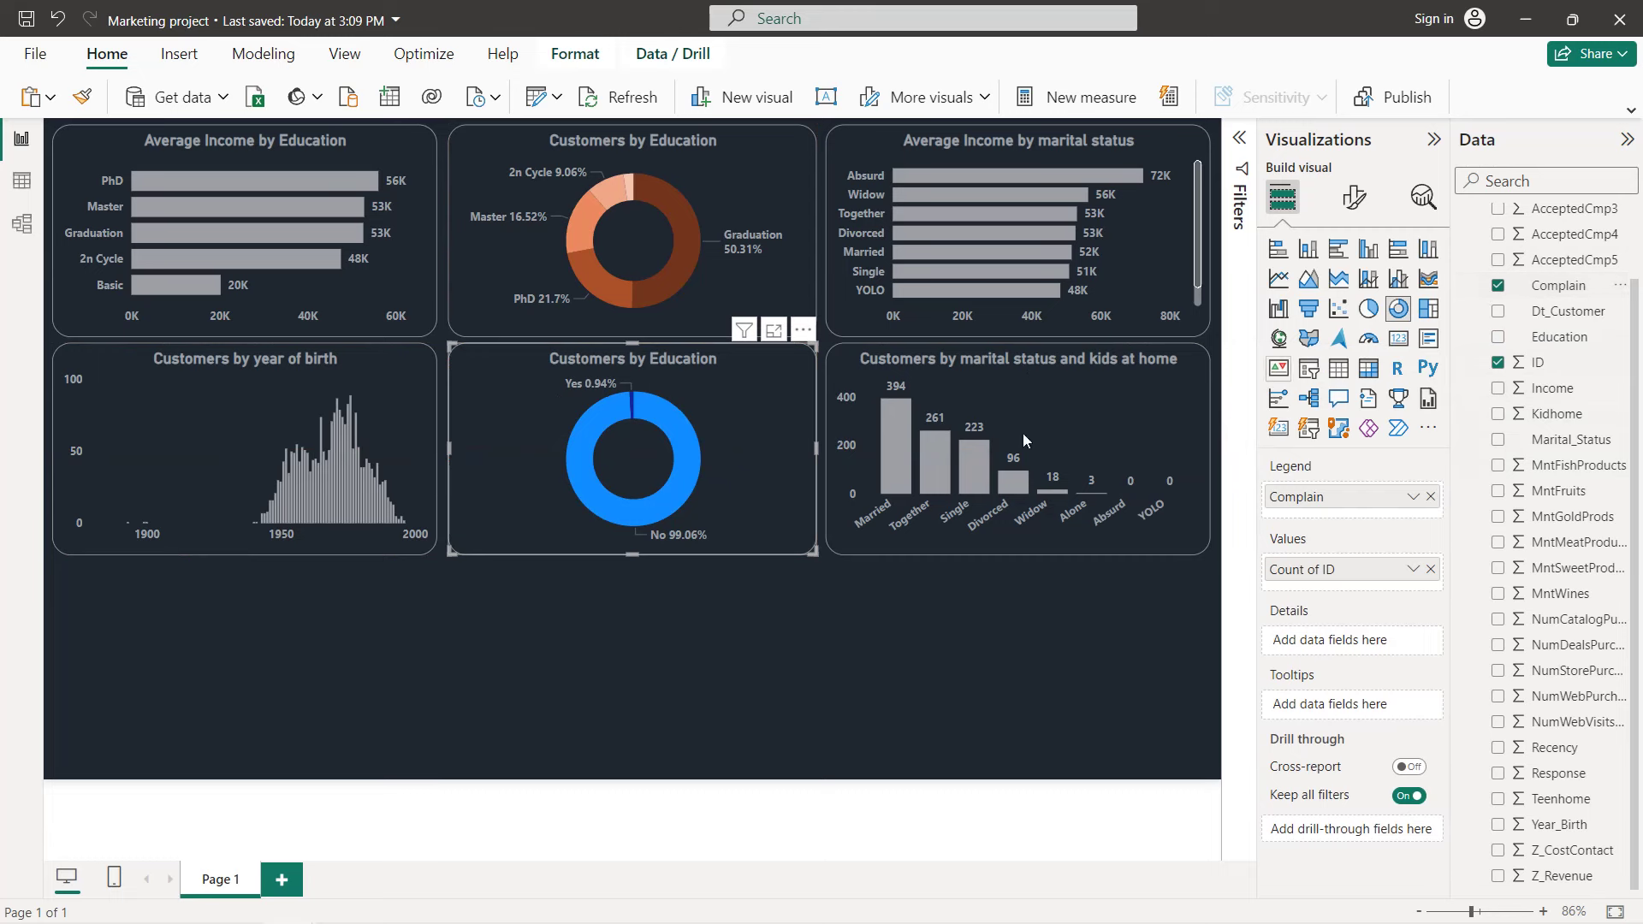
- Change the duplicated donut chart's title to "Customers by complaint"
left_click(1353, 198)
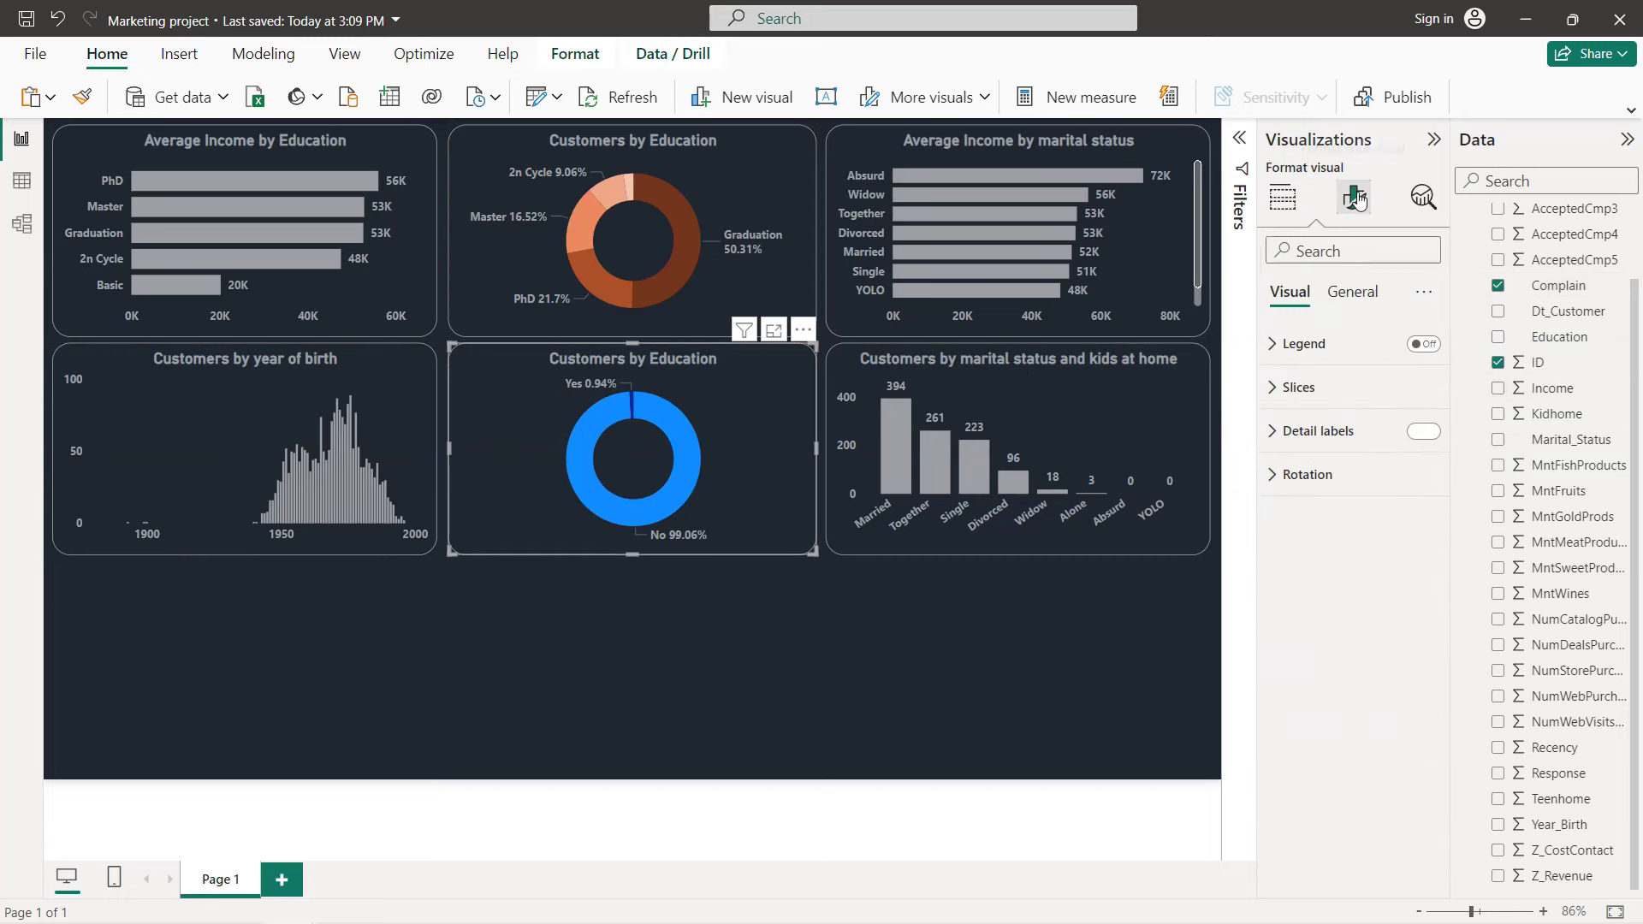
left_click(1352, 293)
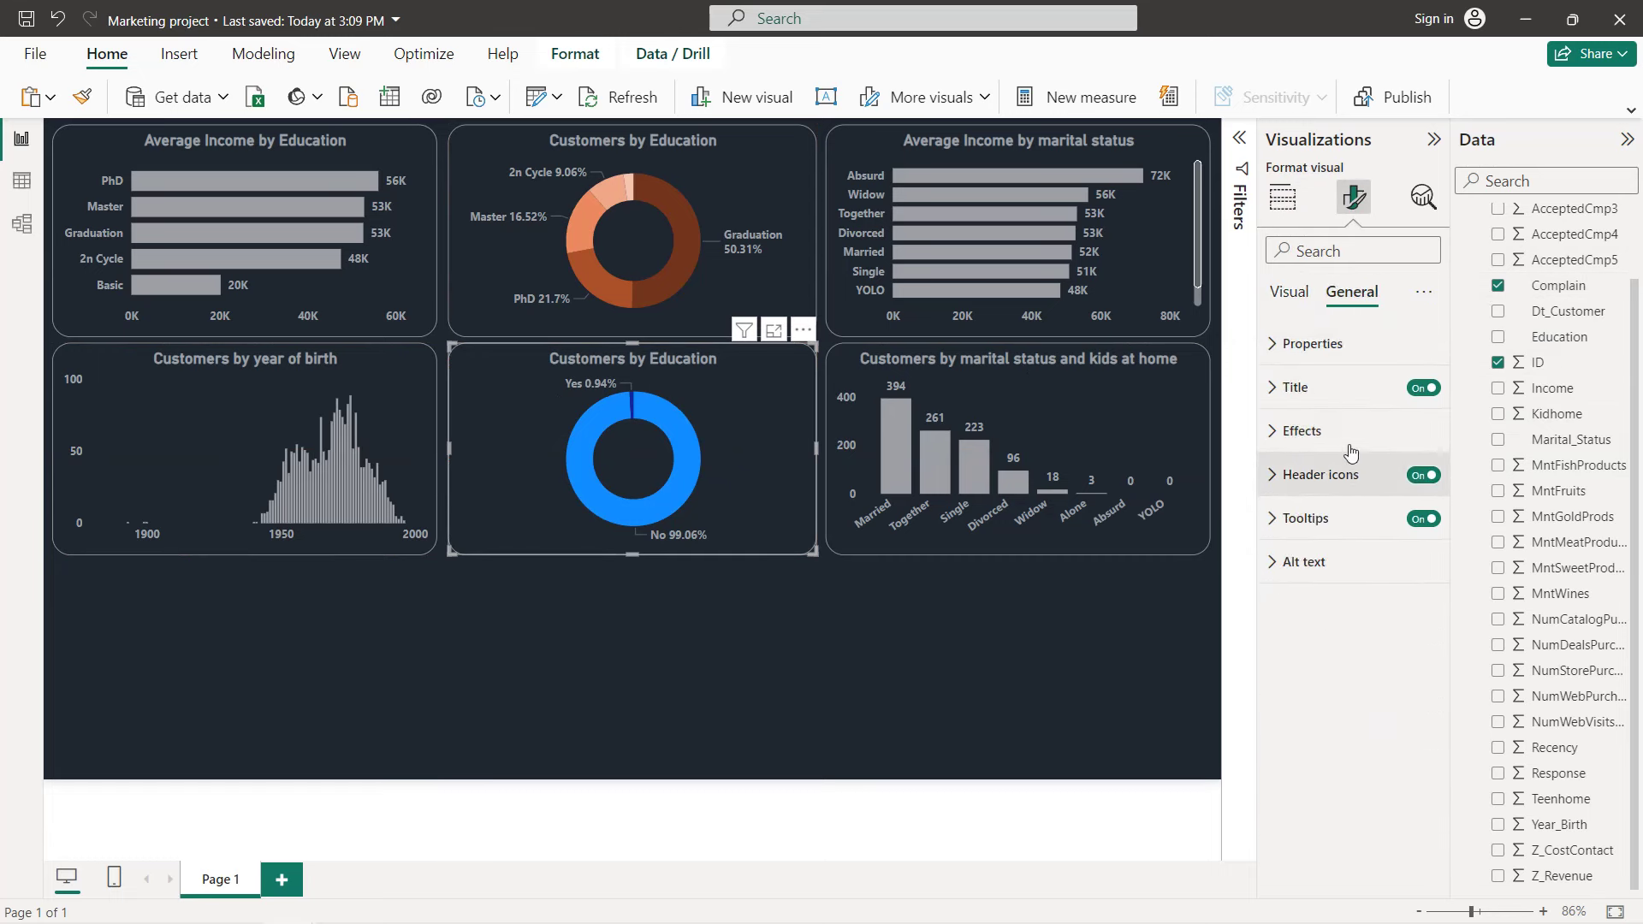
left_click(1349, 387)
double_click(1388, 497)
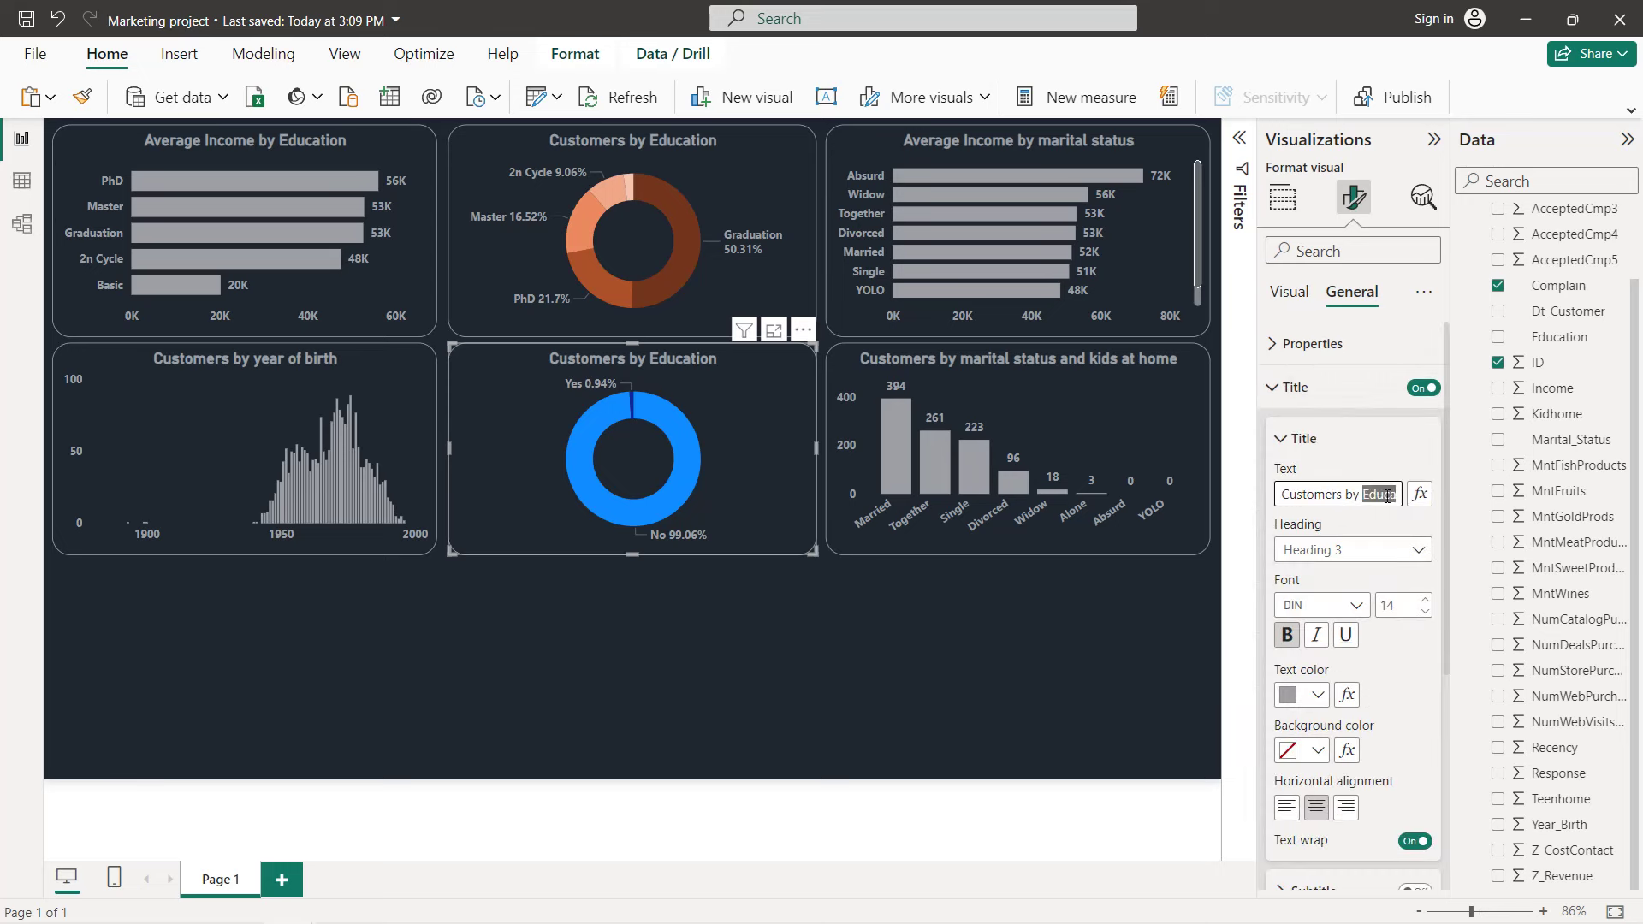
type("complaint")
left_click(799, 474)
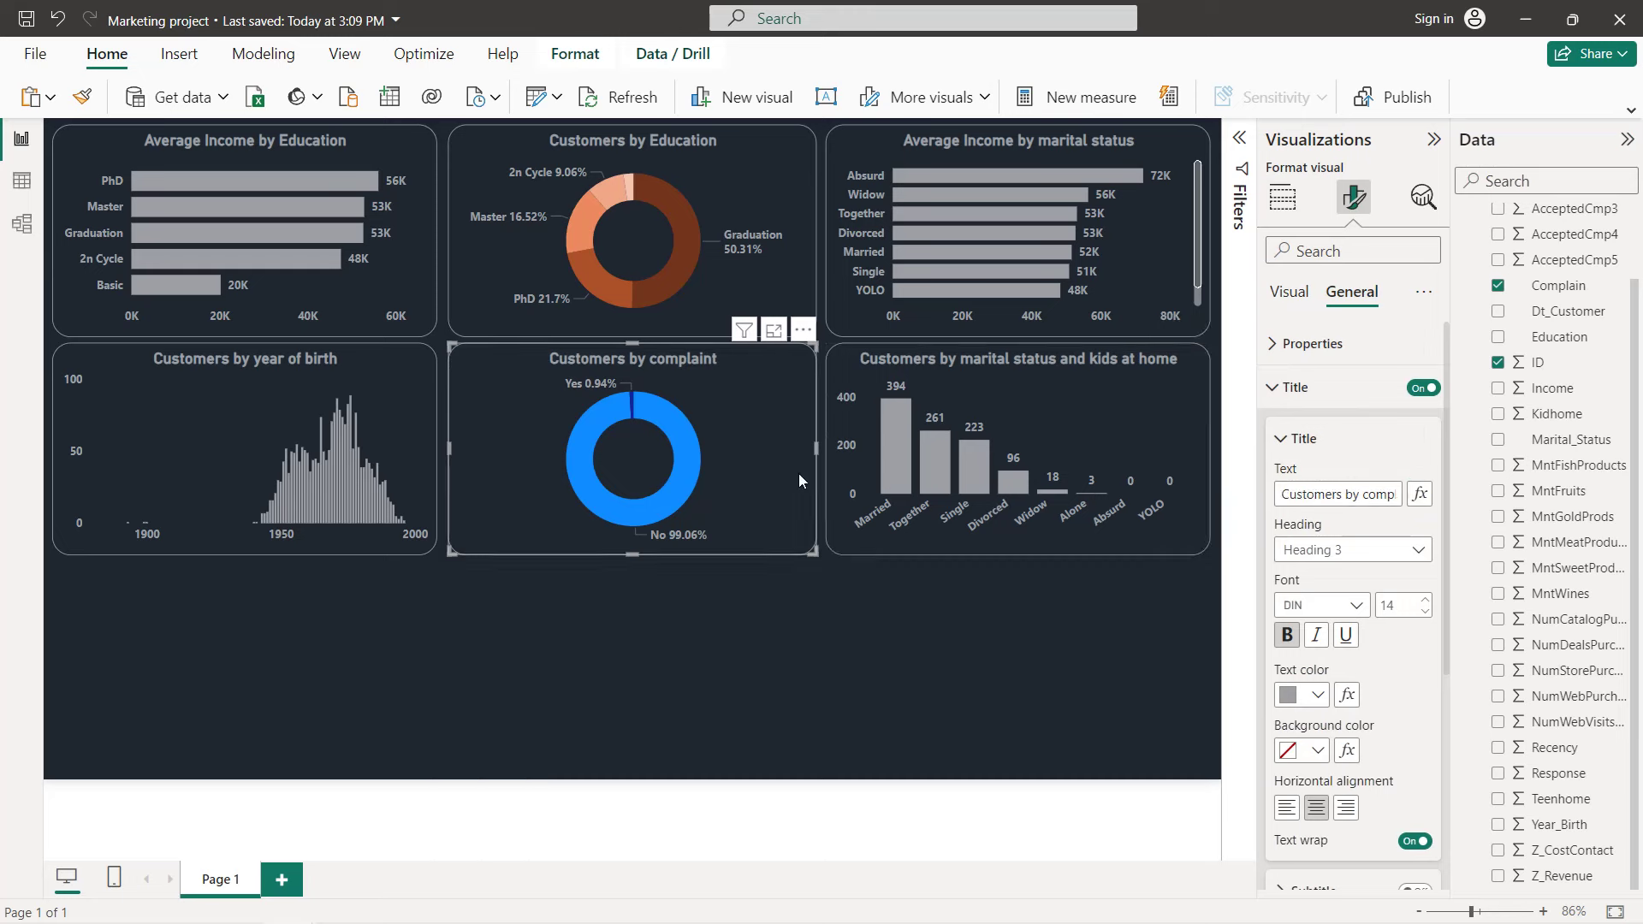
- Recolour the complaint donut's slices, with the lightest orange for No and a medium orange for Yes, and deselect the chart
left_click(1280, 205)
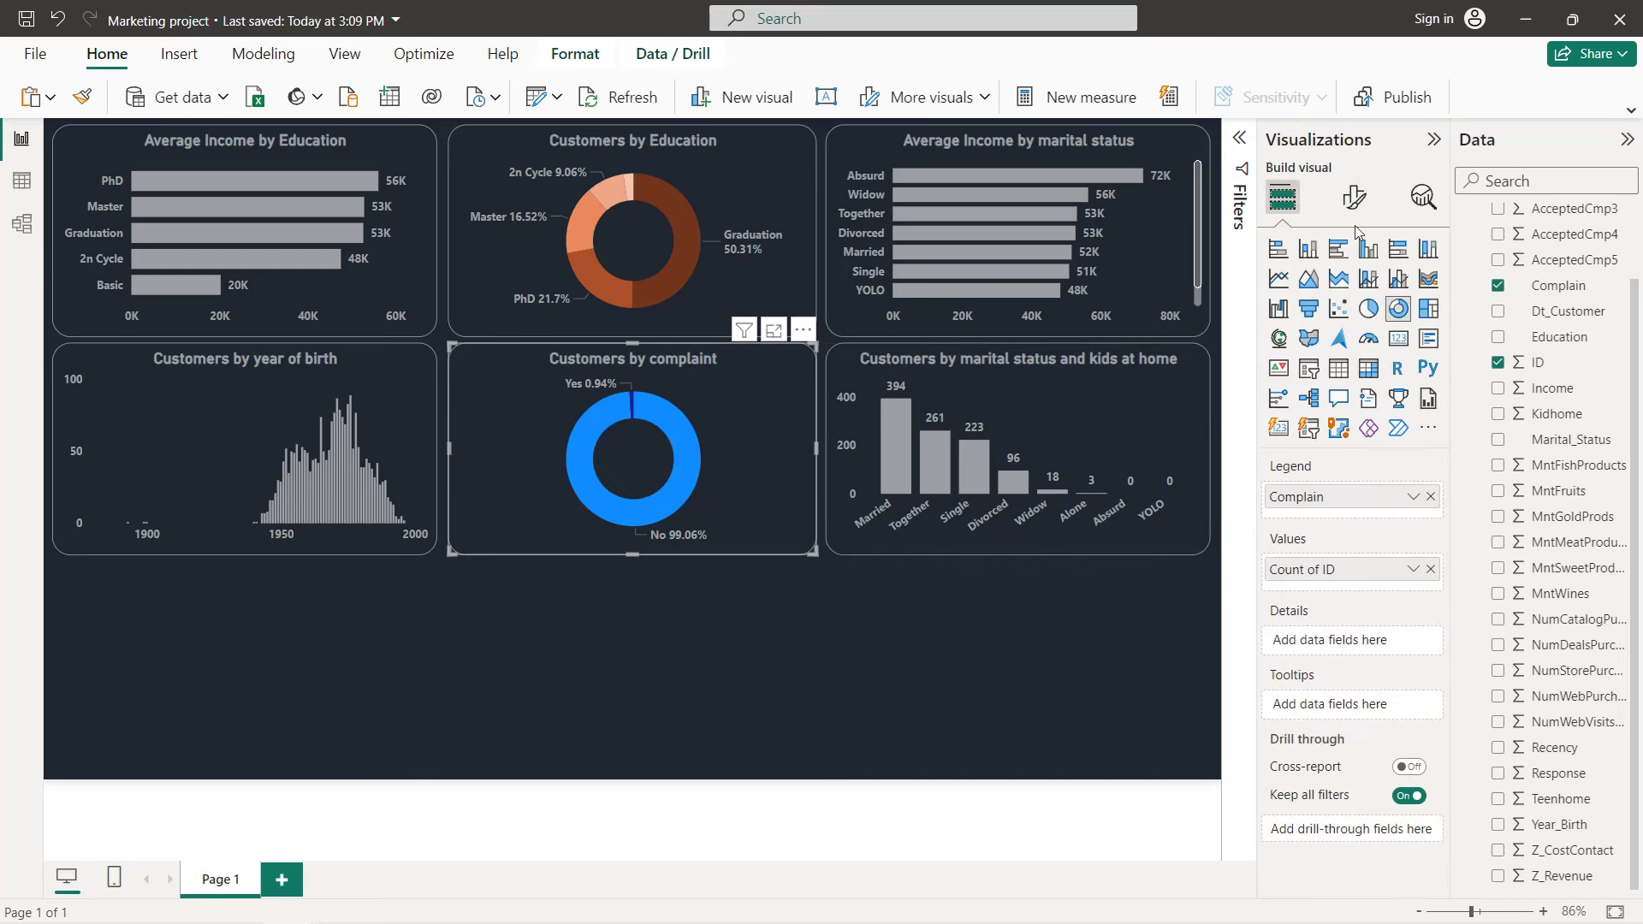
left_click(1353, 197)
left_click(1330, 403)
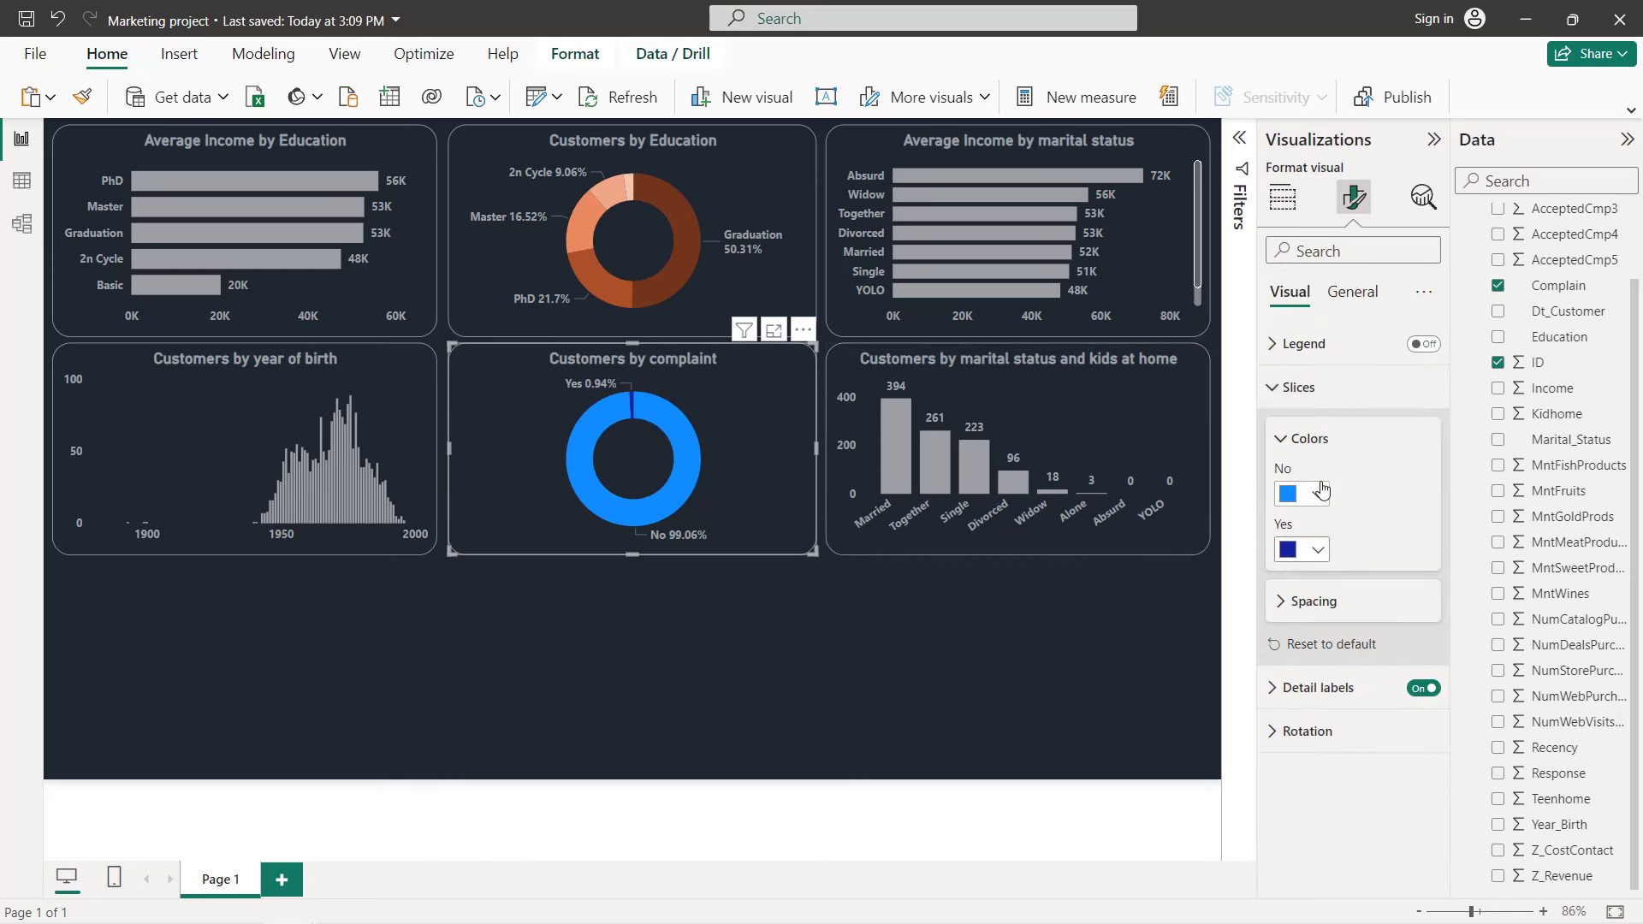
left_click(1318, 495)
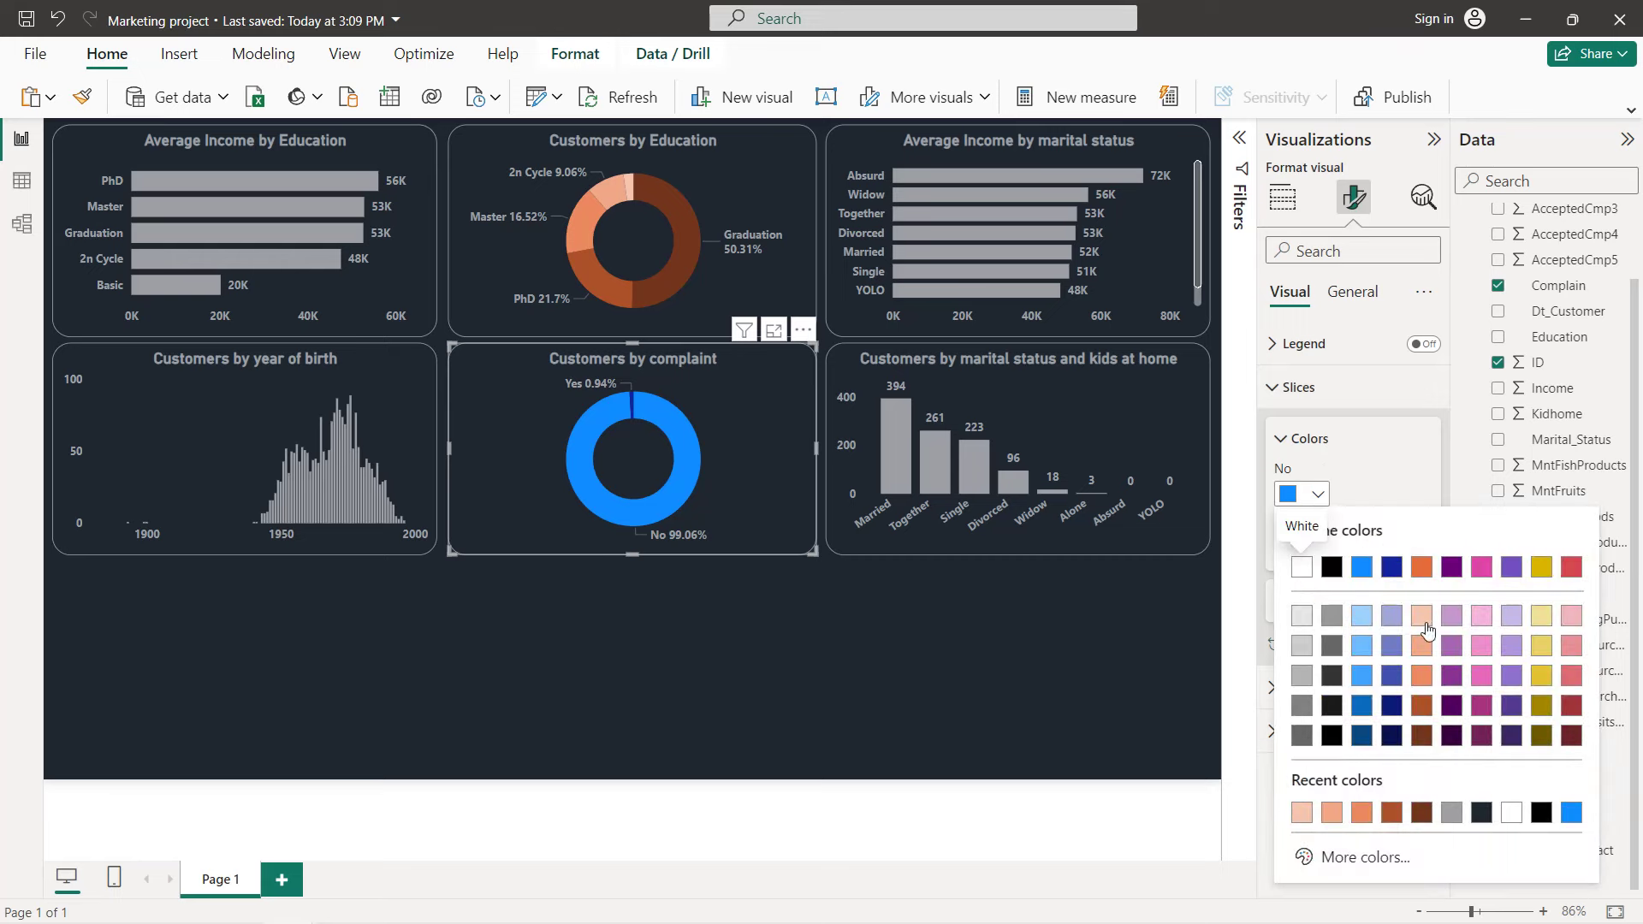
left_click(1422, 618)
left_click(1318, 549)
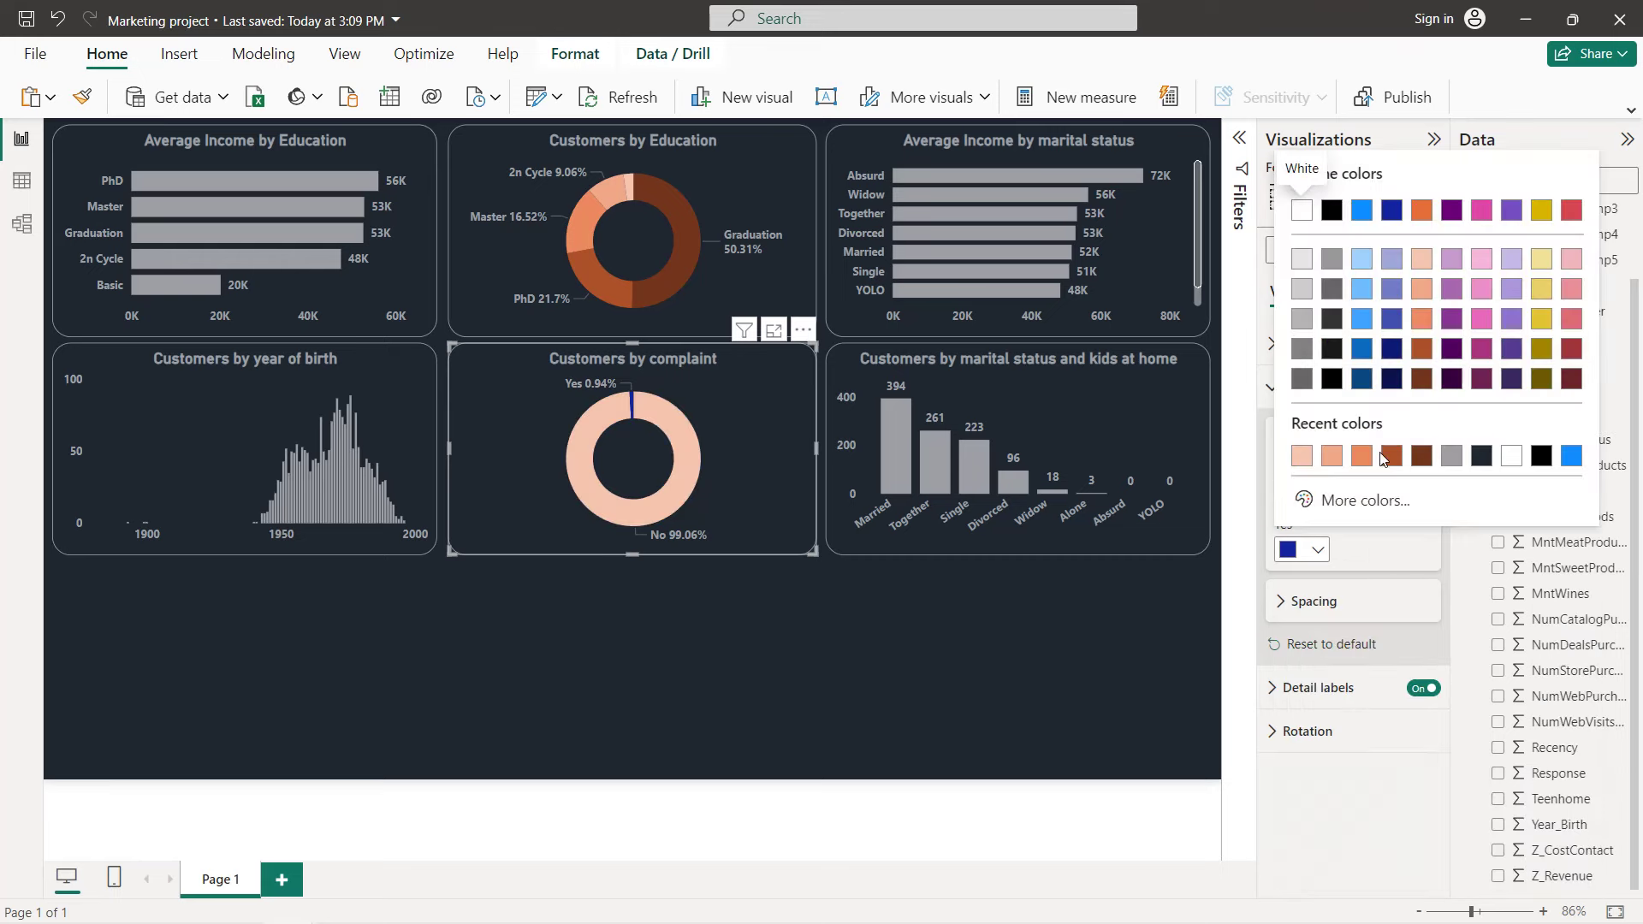
left_click(1423, 319)
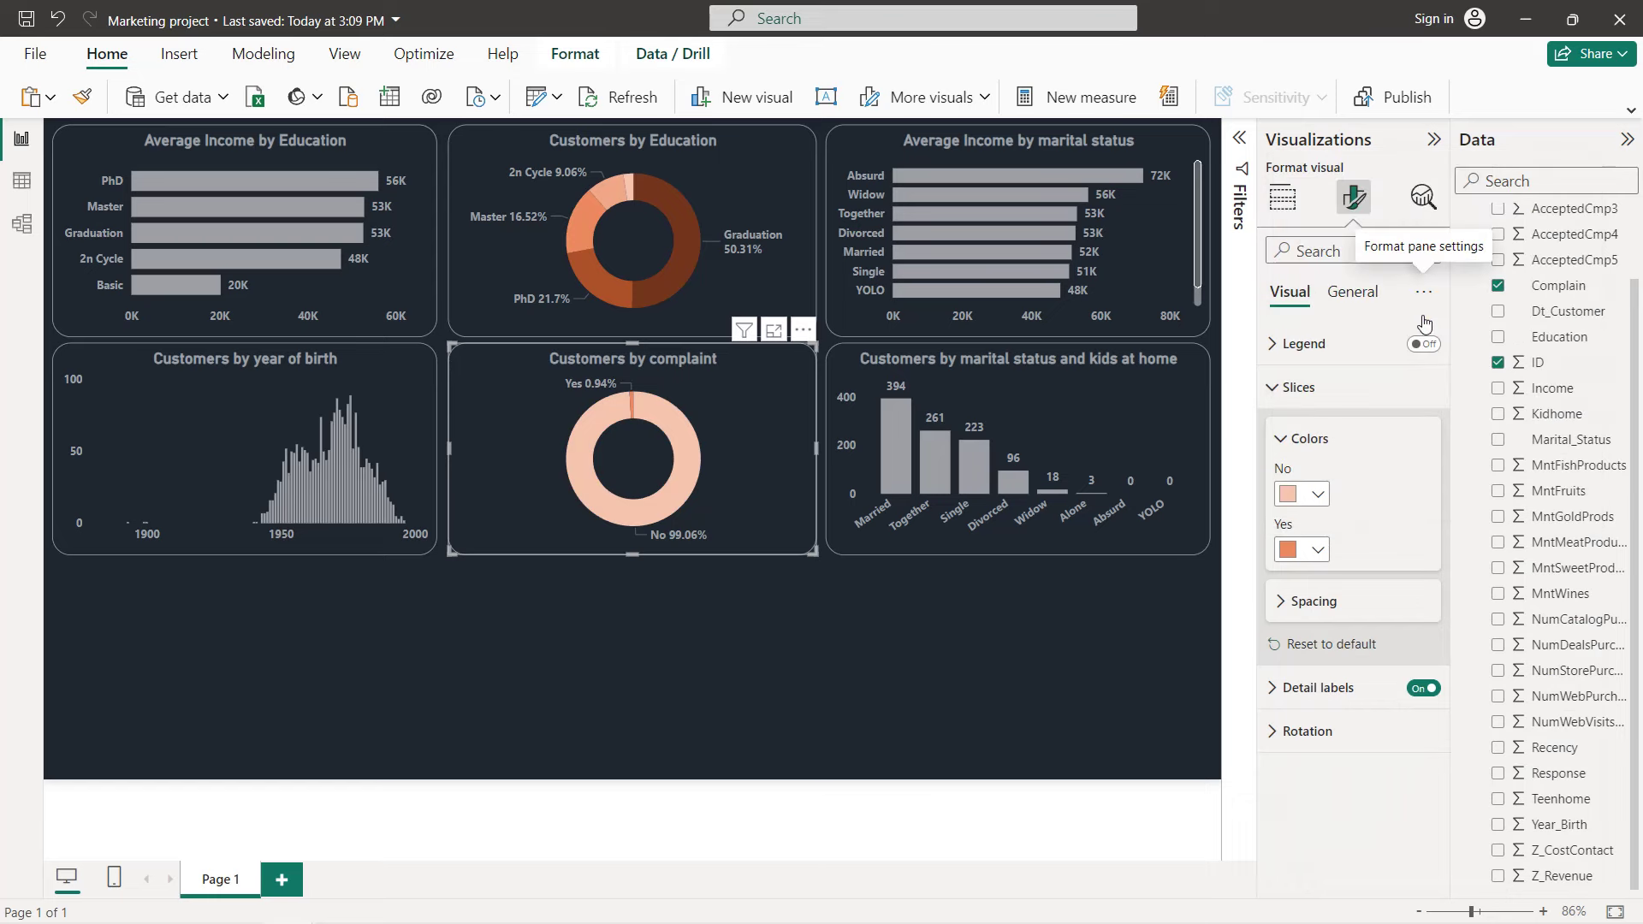
left_click(787, 613)
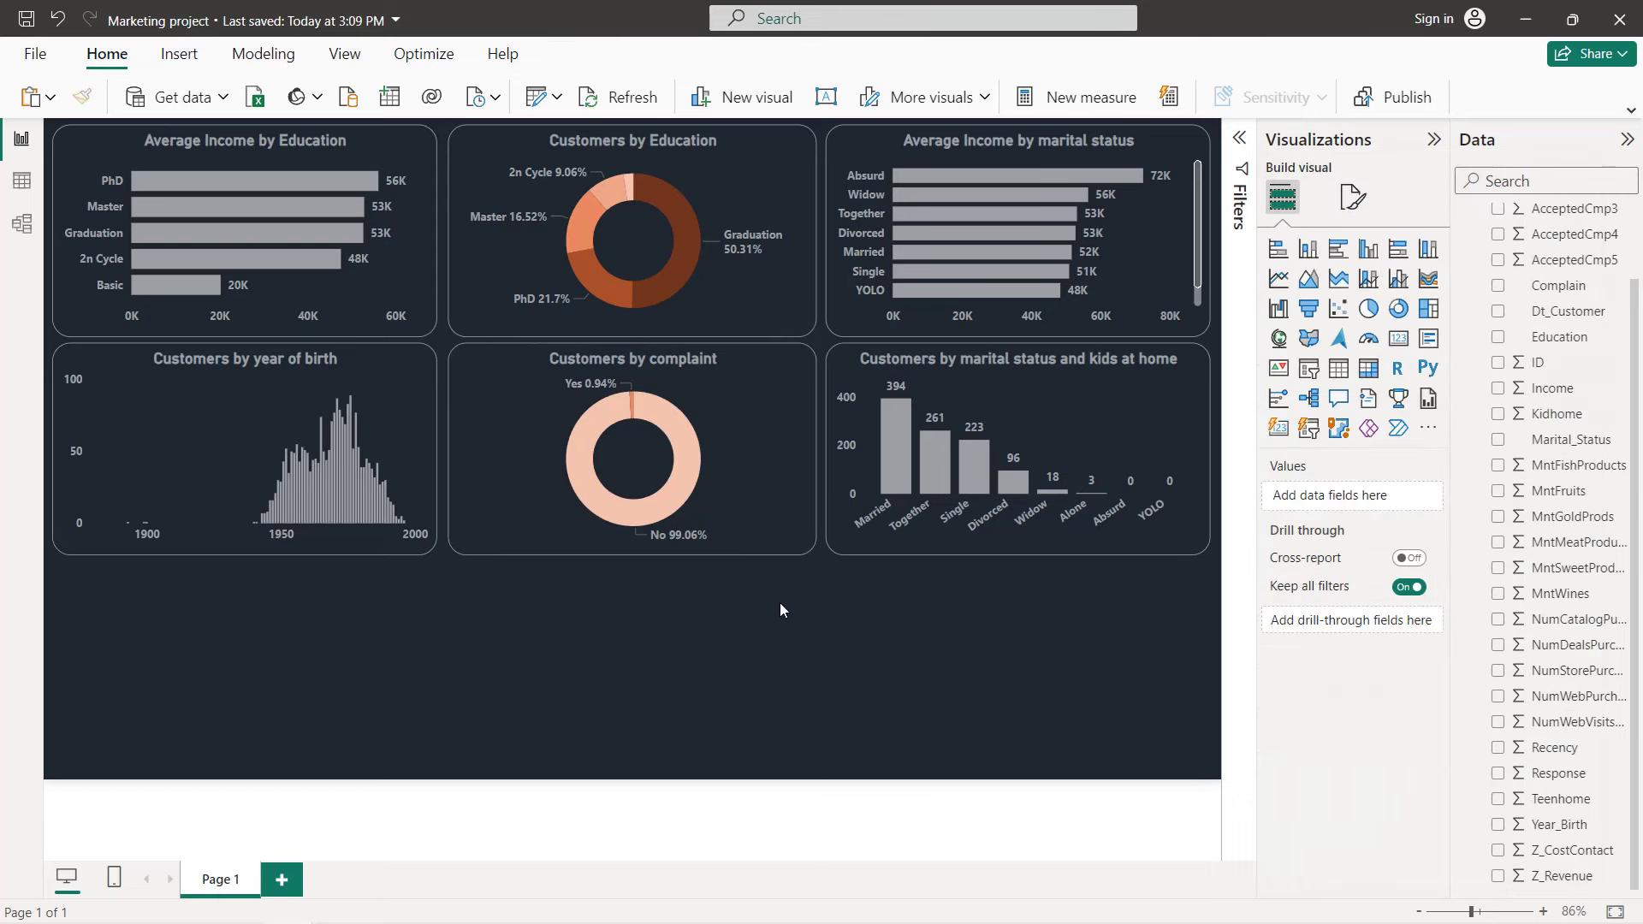
- Duplicate the complaint donut chart directly below itself and replace the copy's Complain legend with Marital_Status
left_click(746, 439)
left_click_drag(746, 438, 721, 623)
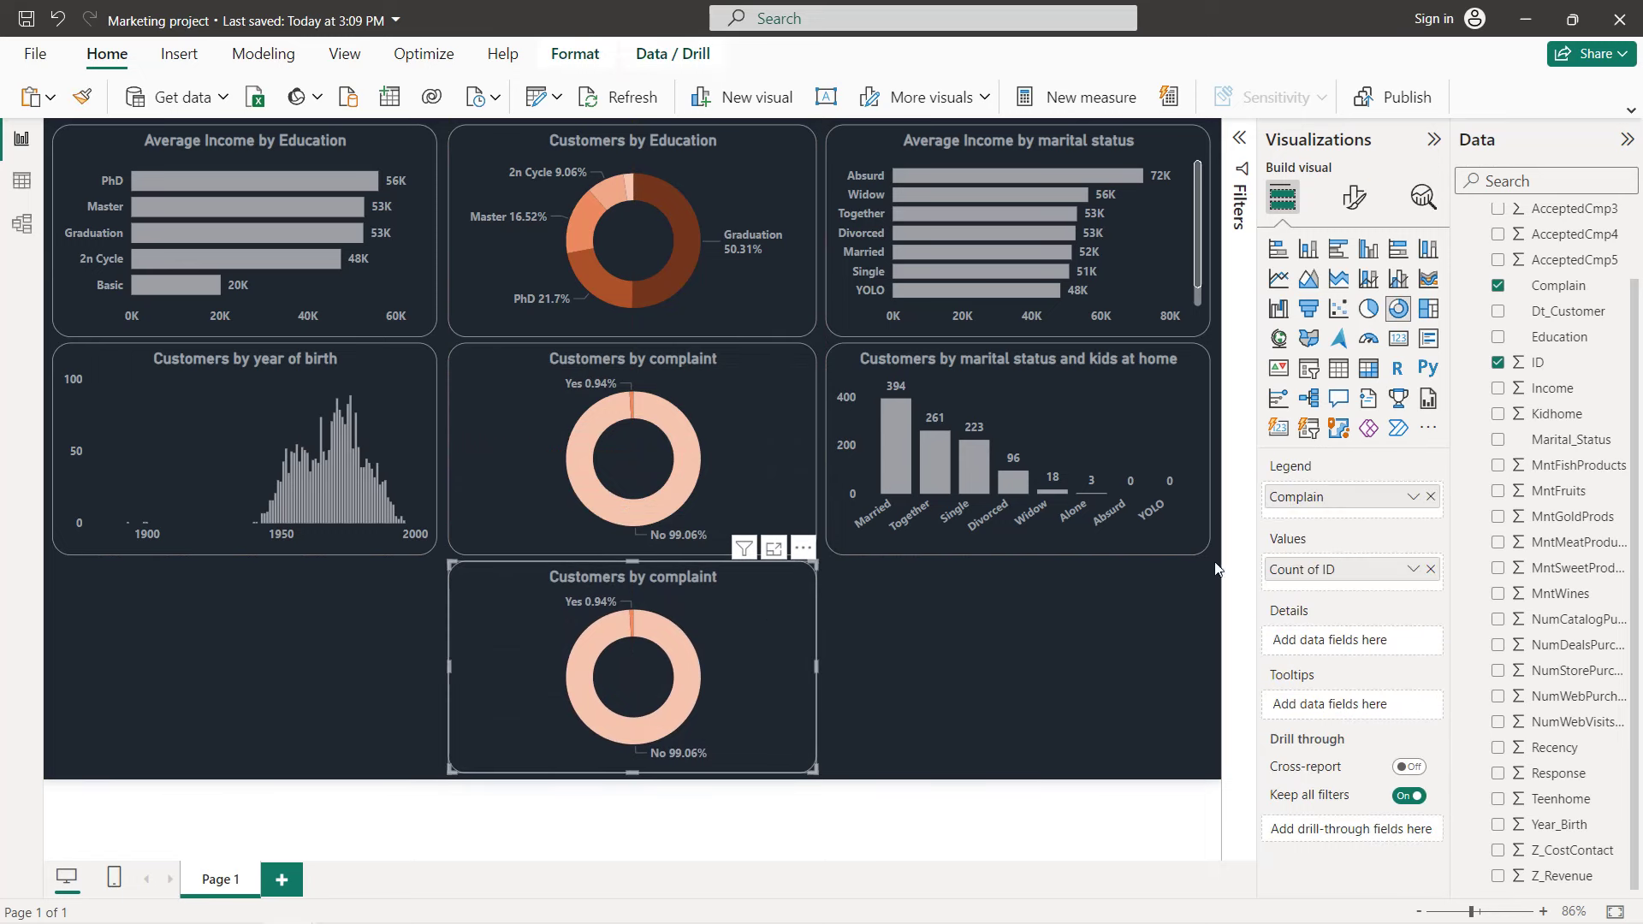
left_click(1430, 498)
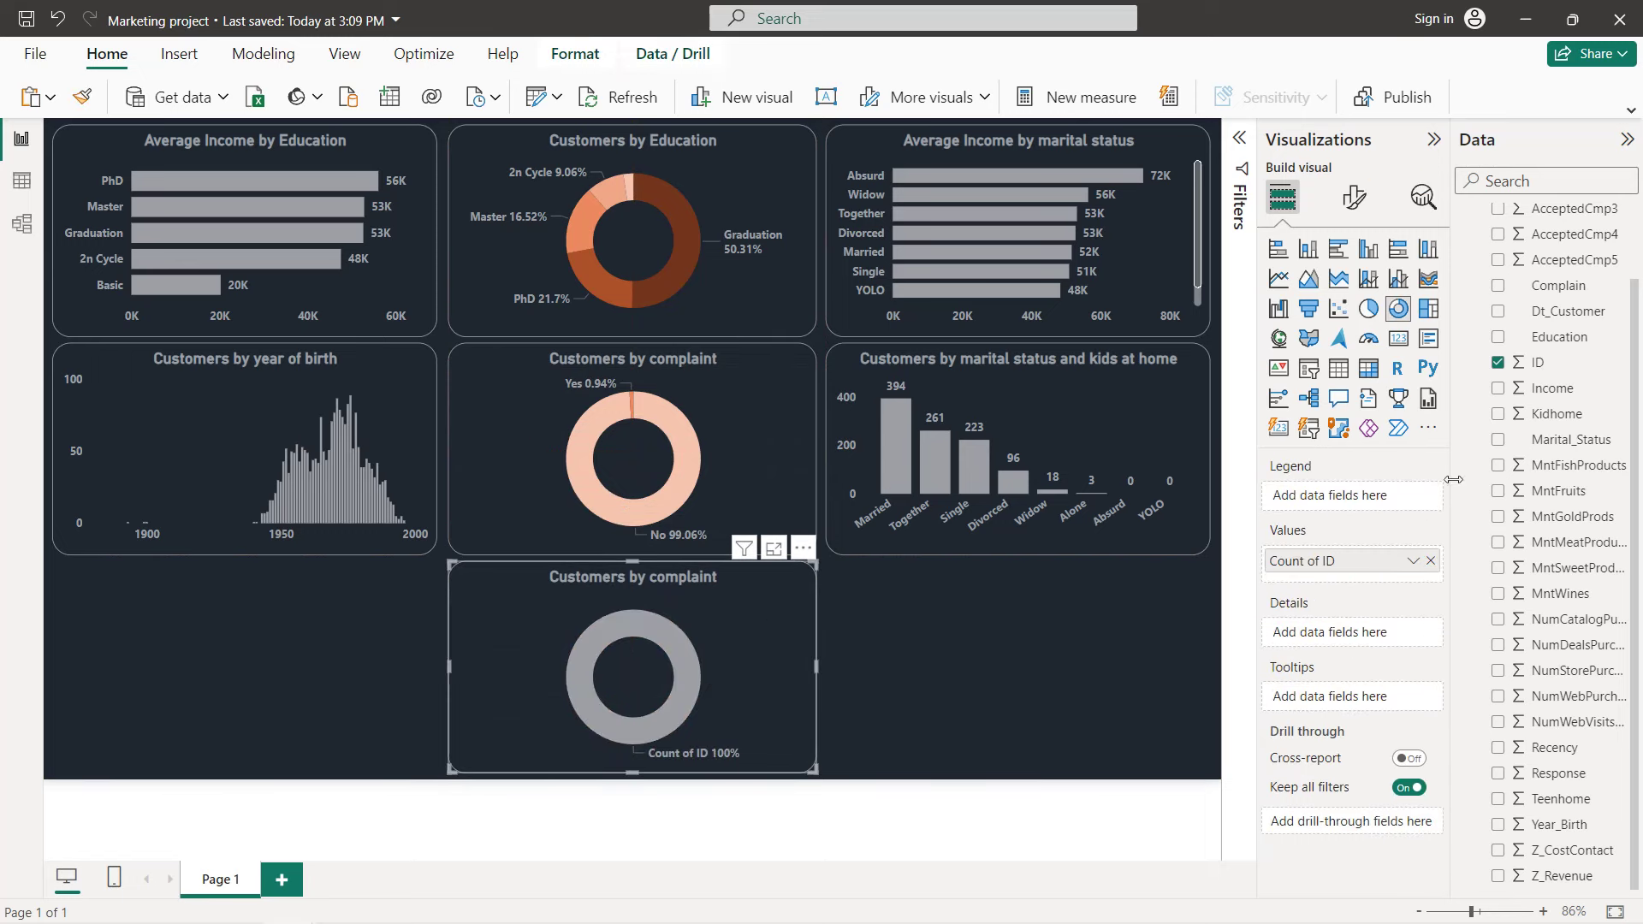
left_click(1496, 440)
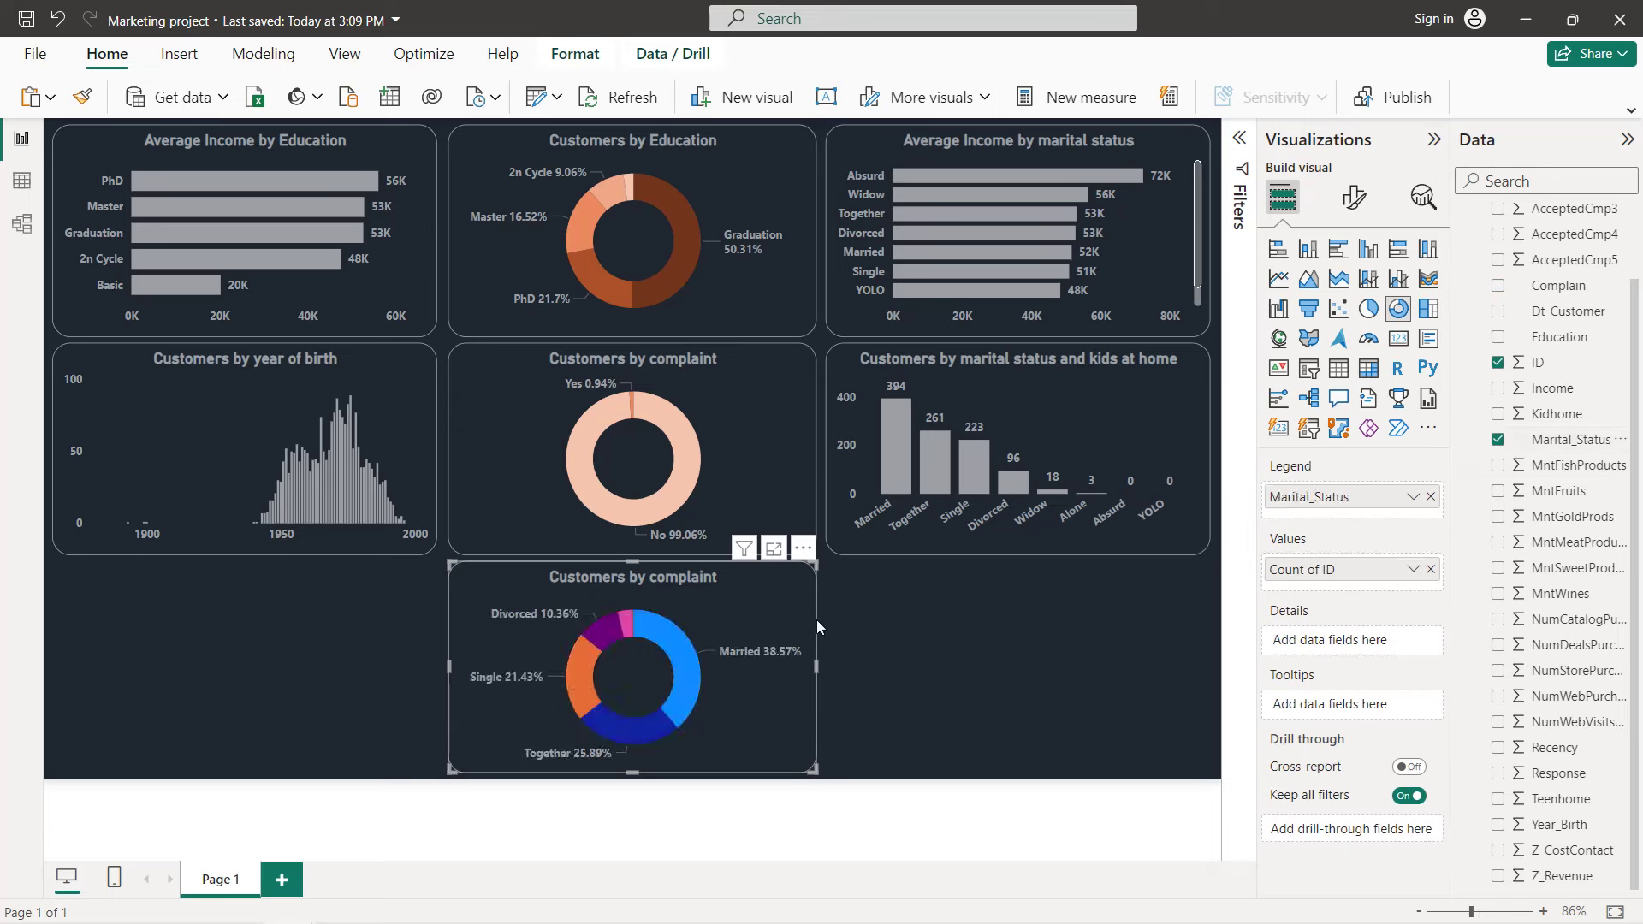
- Recolour the marital status donut's larger slices: Married darkest red, Together darkest yellow, Single dark red and Divorced dark yellow
left_click(1353, 197)
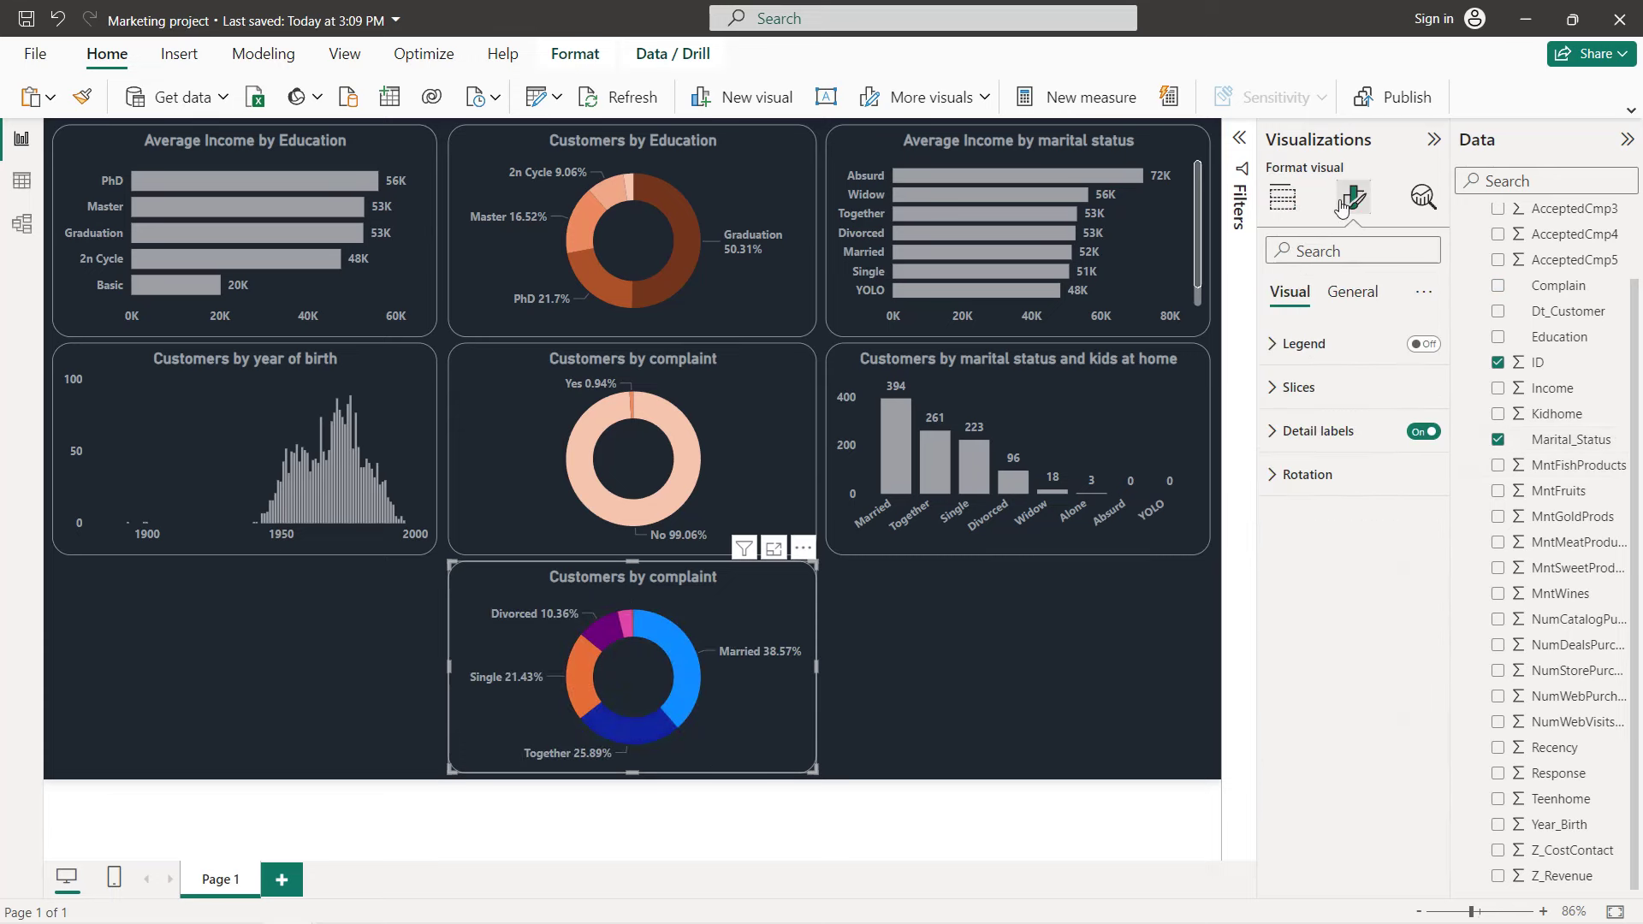
left_click(1336, 388)
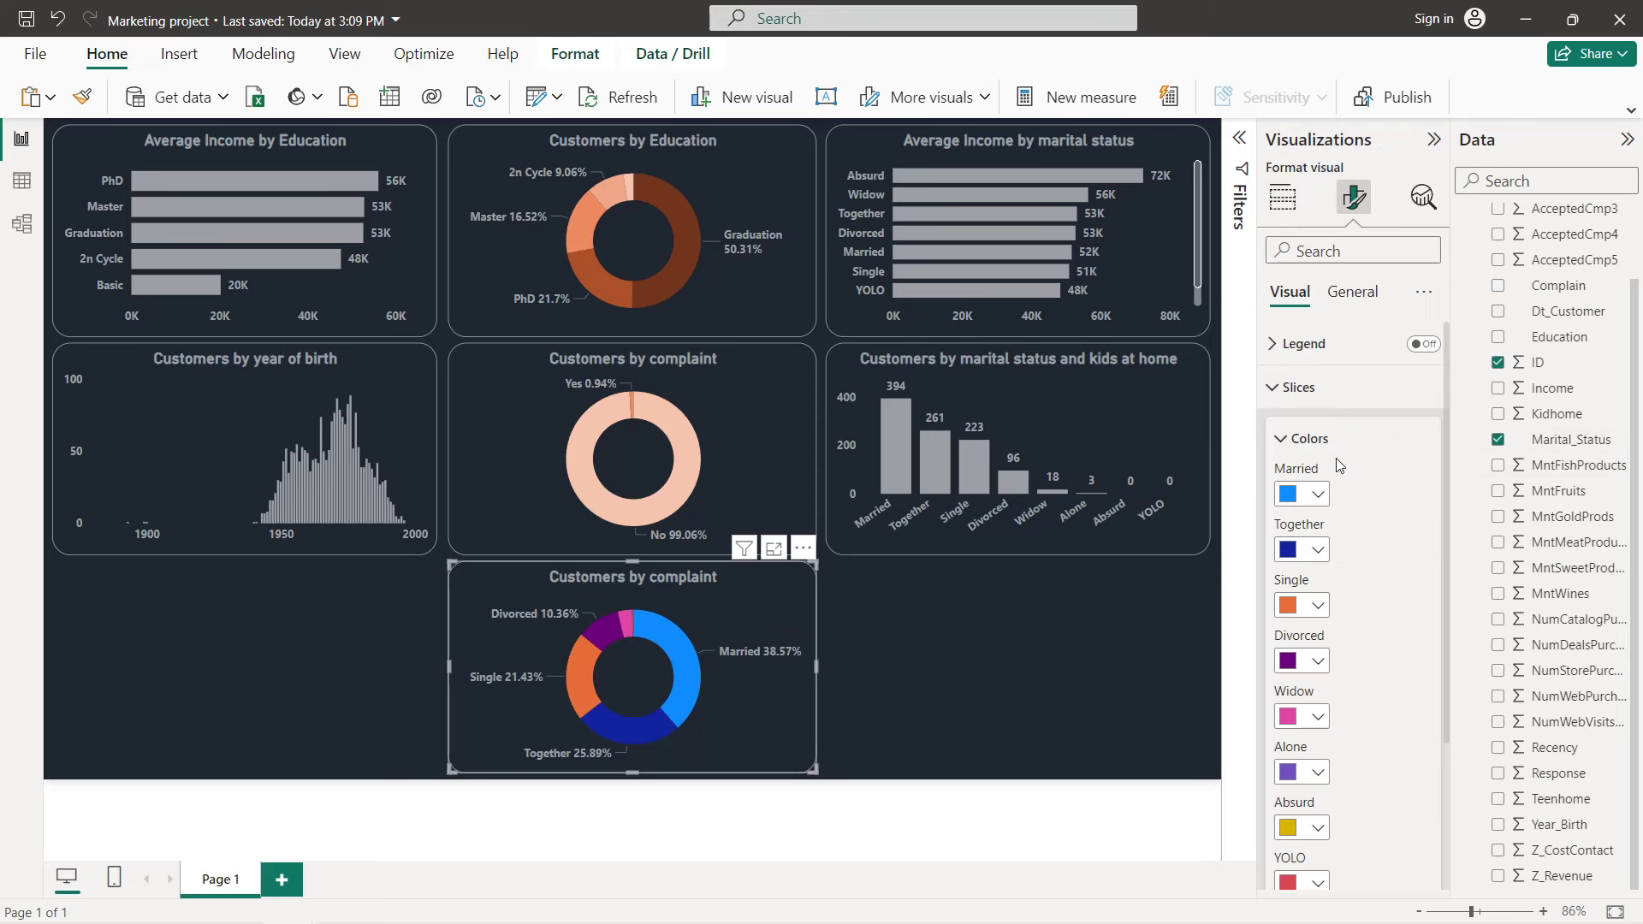
scroll(1336, 460, "down", 1)
left_click(1310, 408)
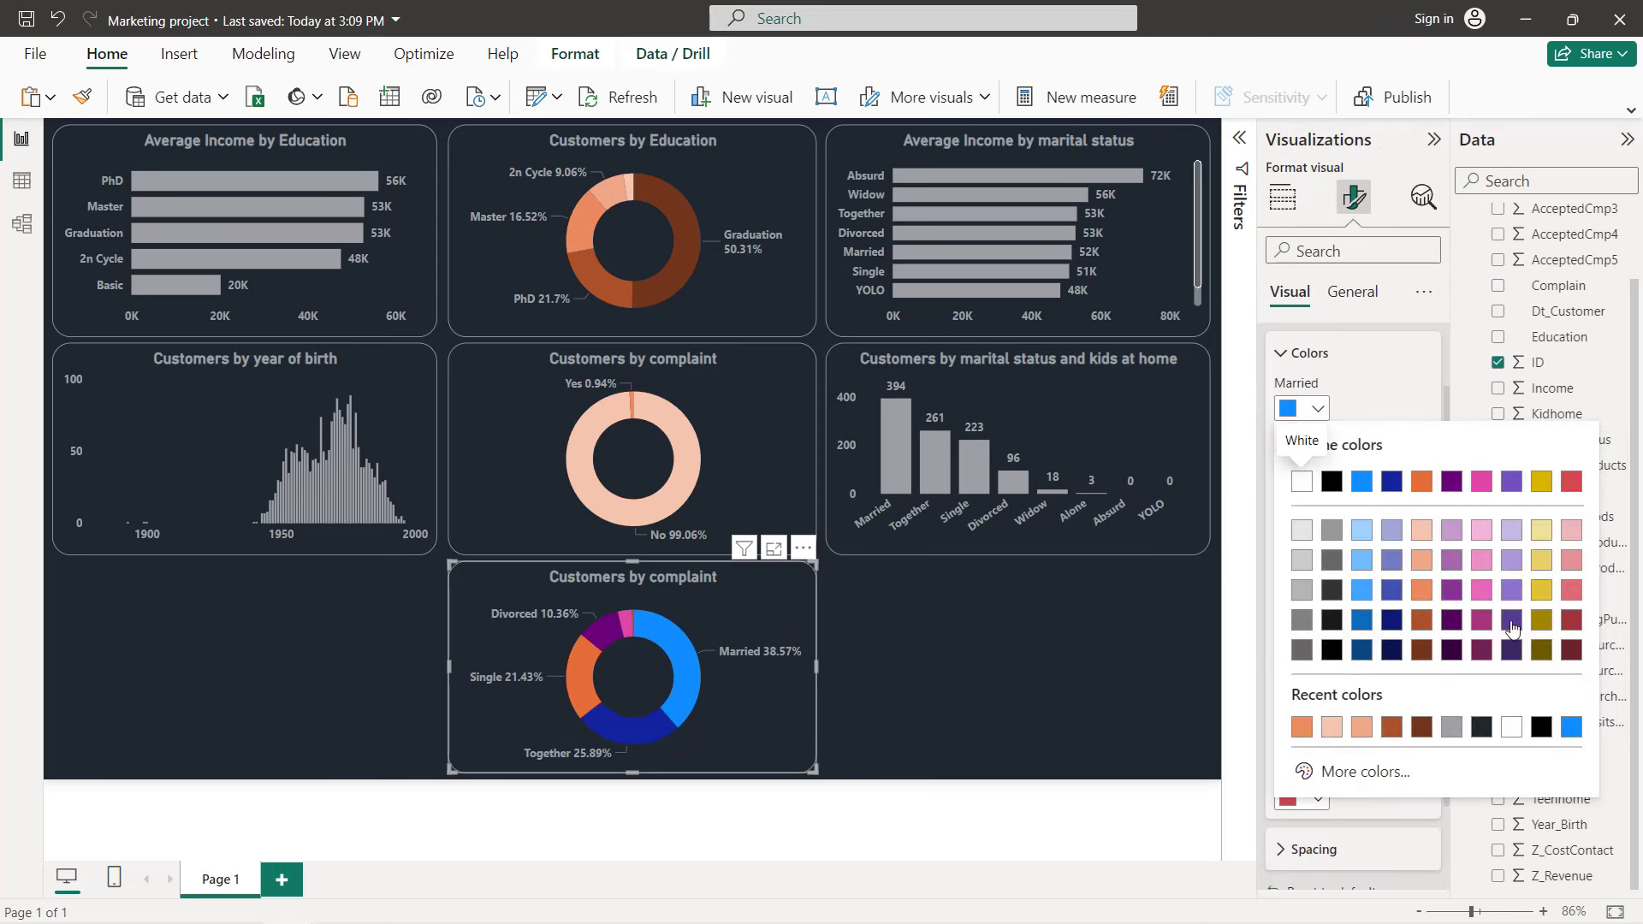
left_click(1573, 650)
left_click(1301, 464)
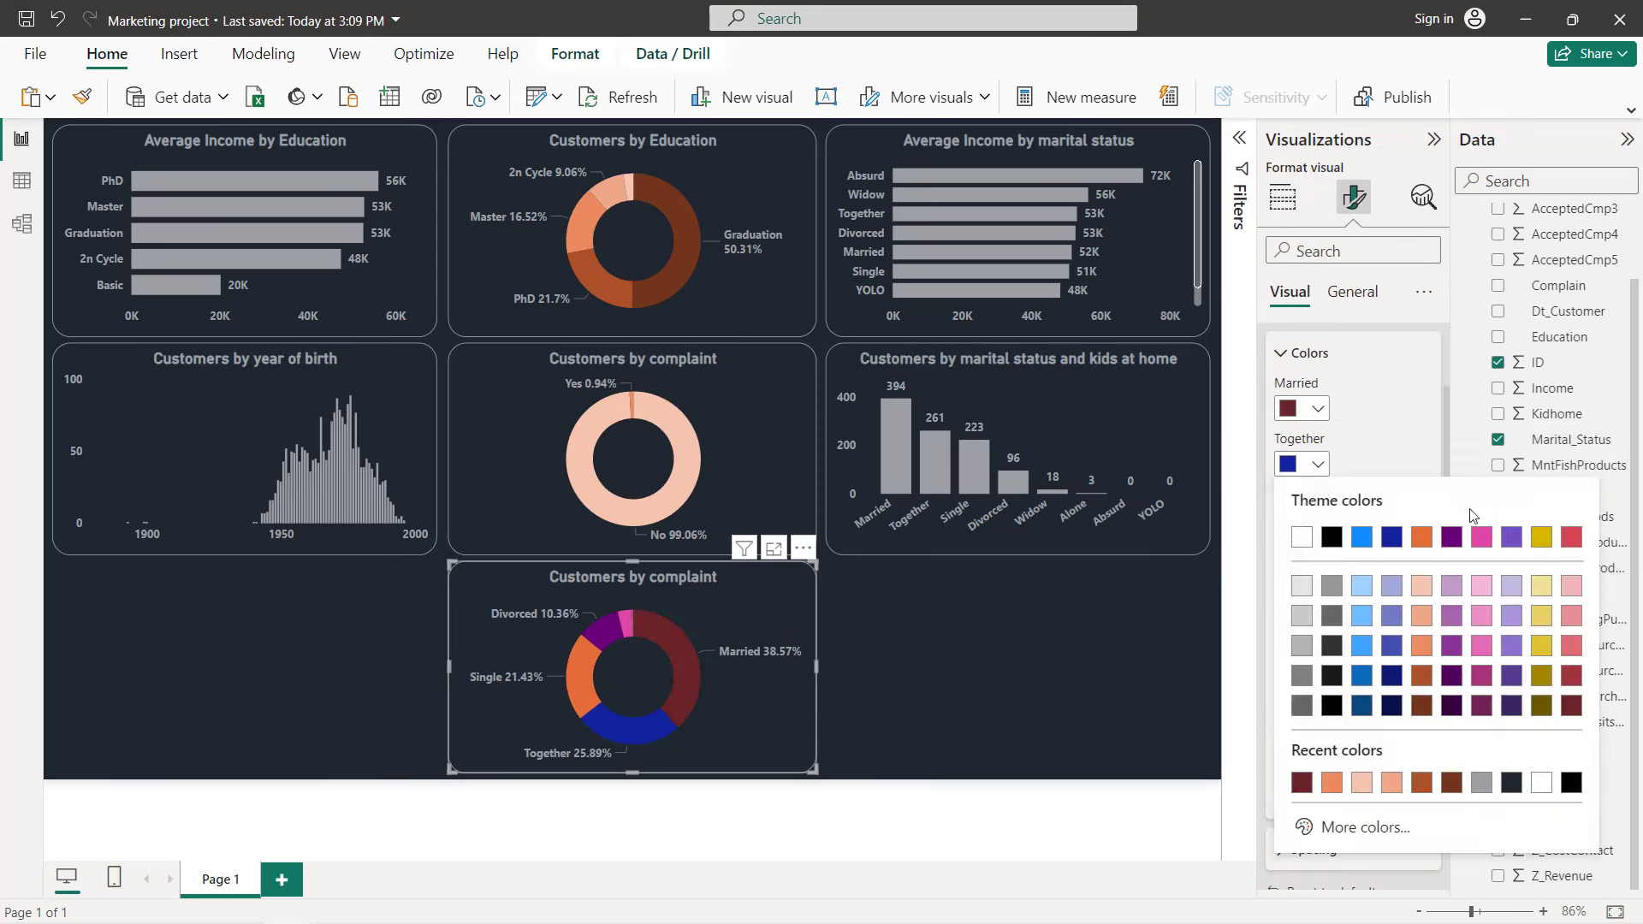
left_click(1540, 707)
left_click(1313, 520)
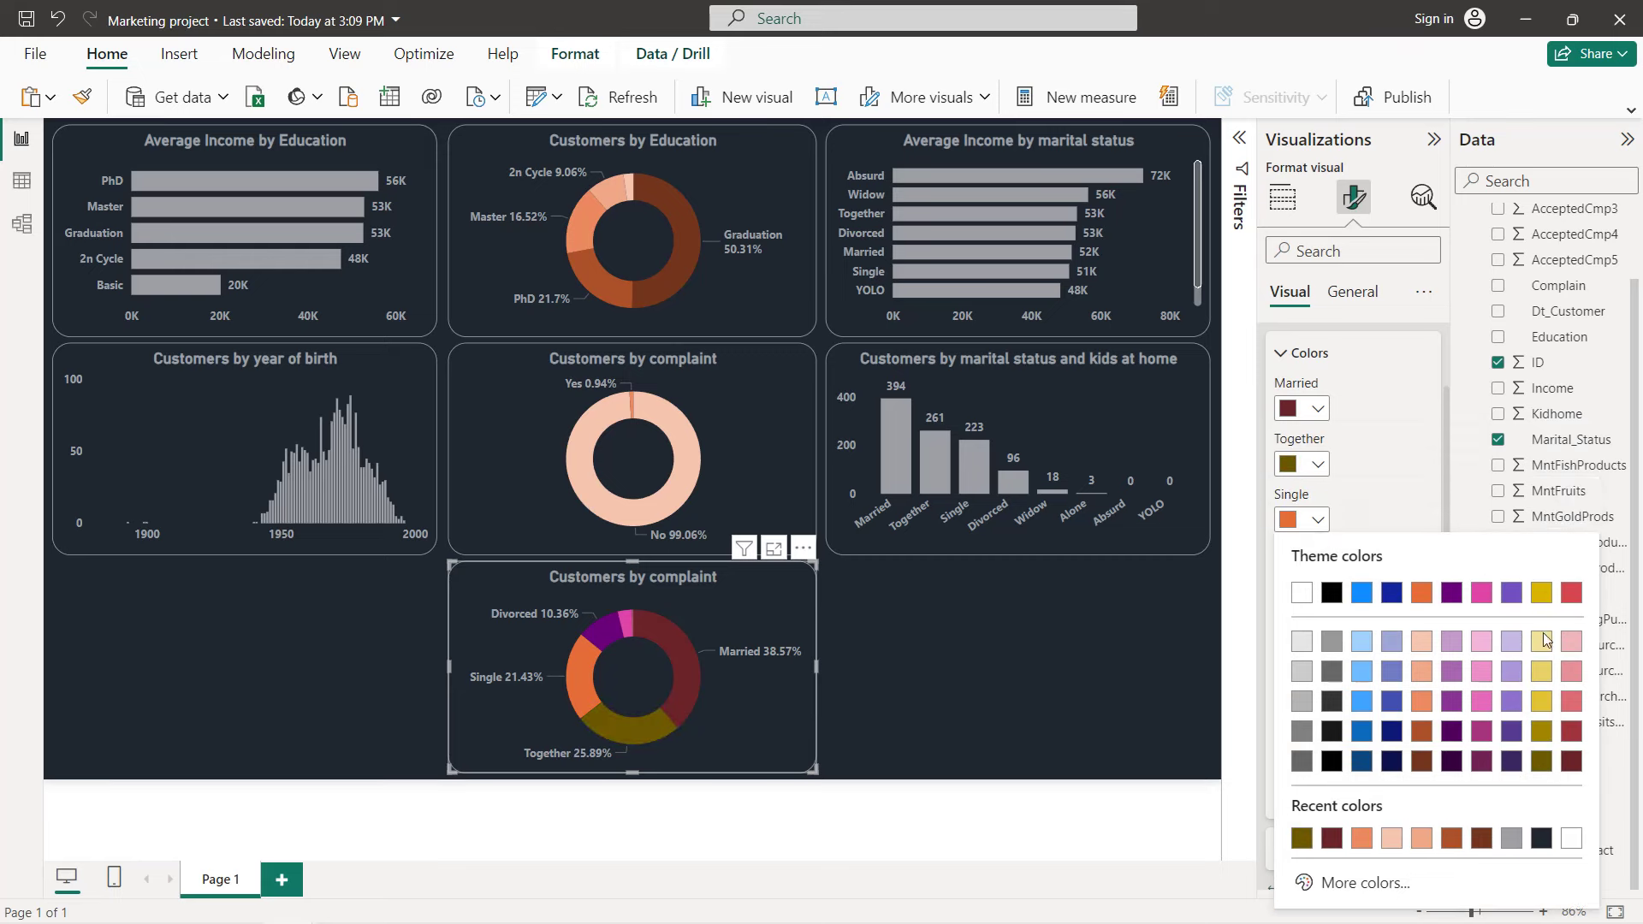
left_click(1573, 734)
left_click(1314, 575)
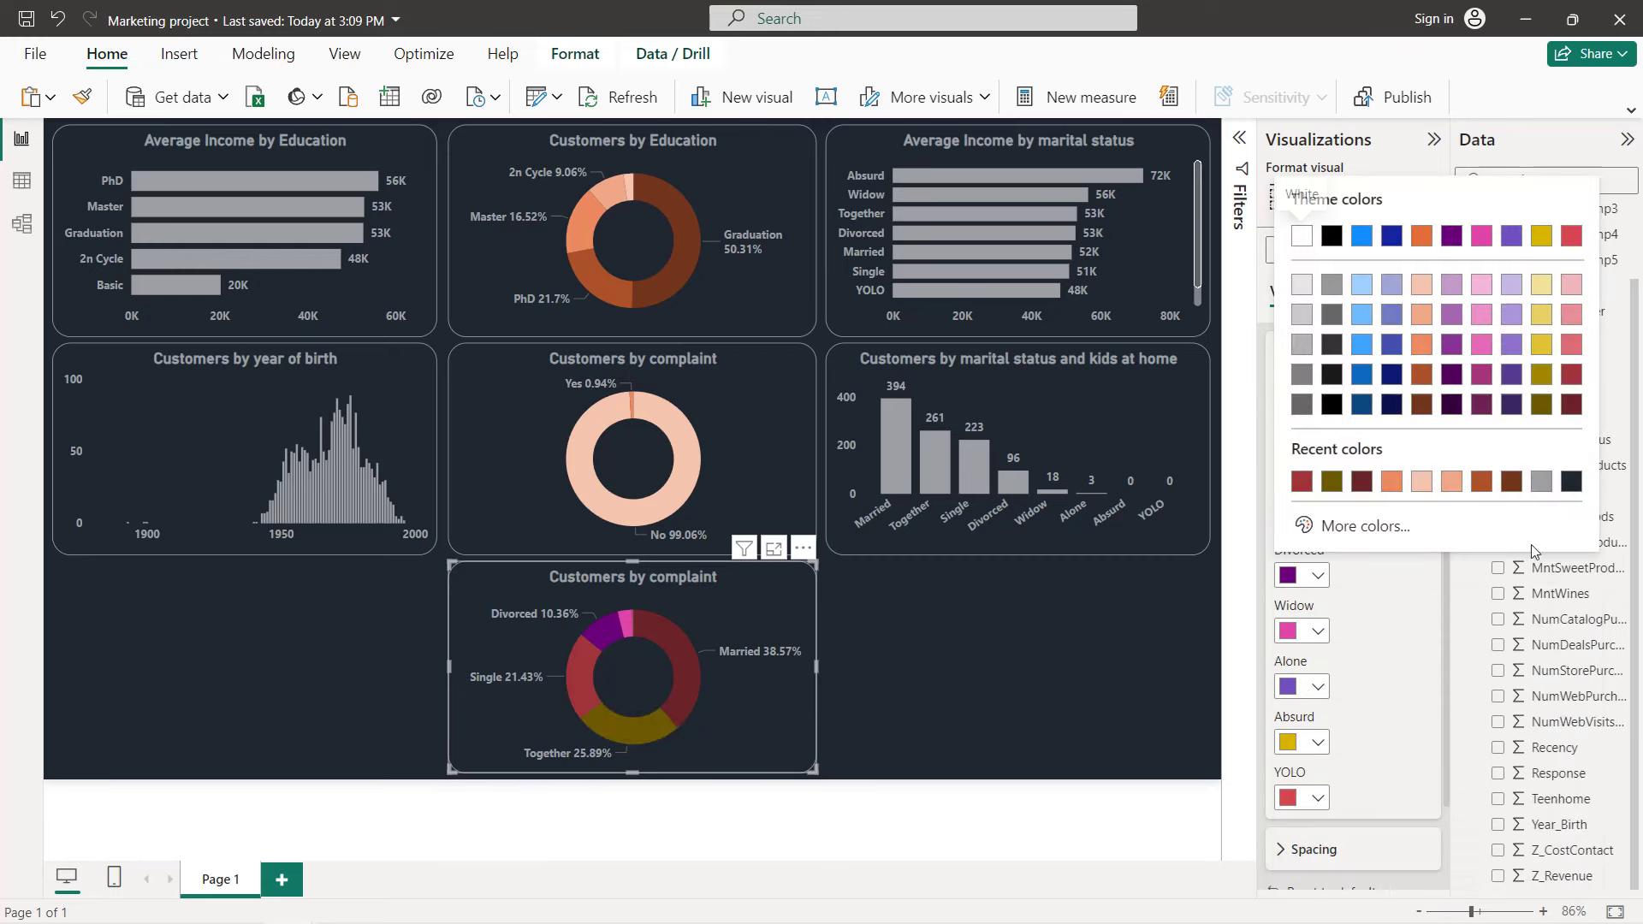
left_click(1537, 382)
- Colour Widow light red, Alone light yellow, Absurd paler red and YOLO paler yellow in the marital status donut, and deselect it
scroll(1360, 513, "down", 2)
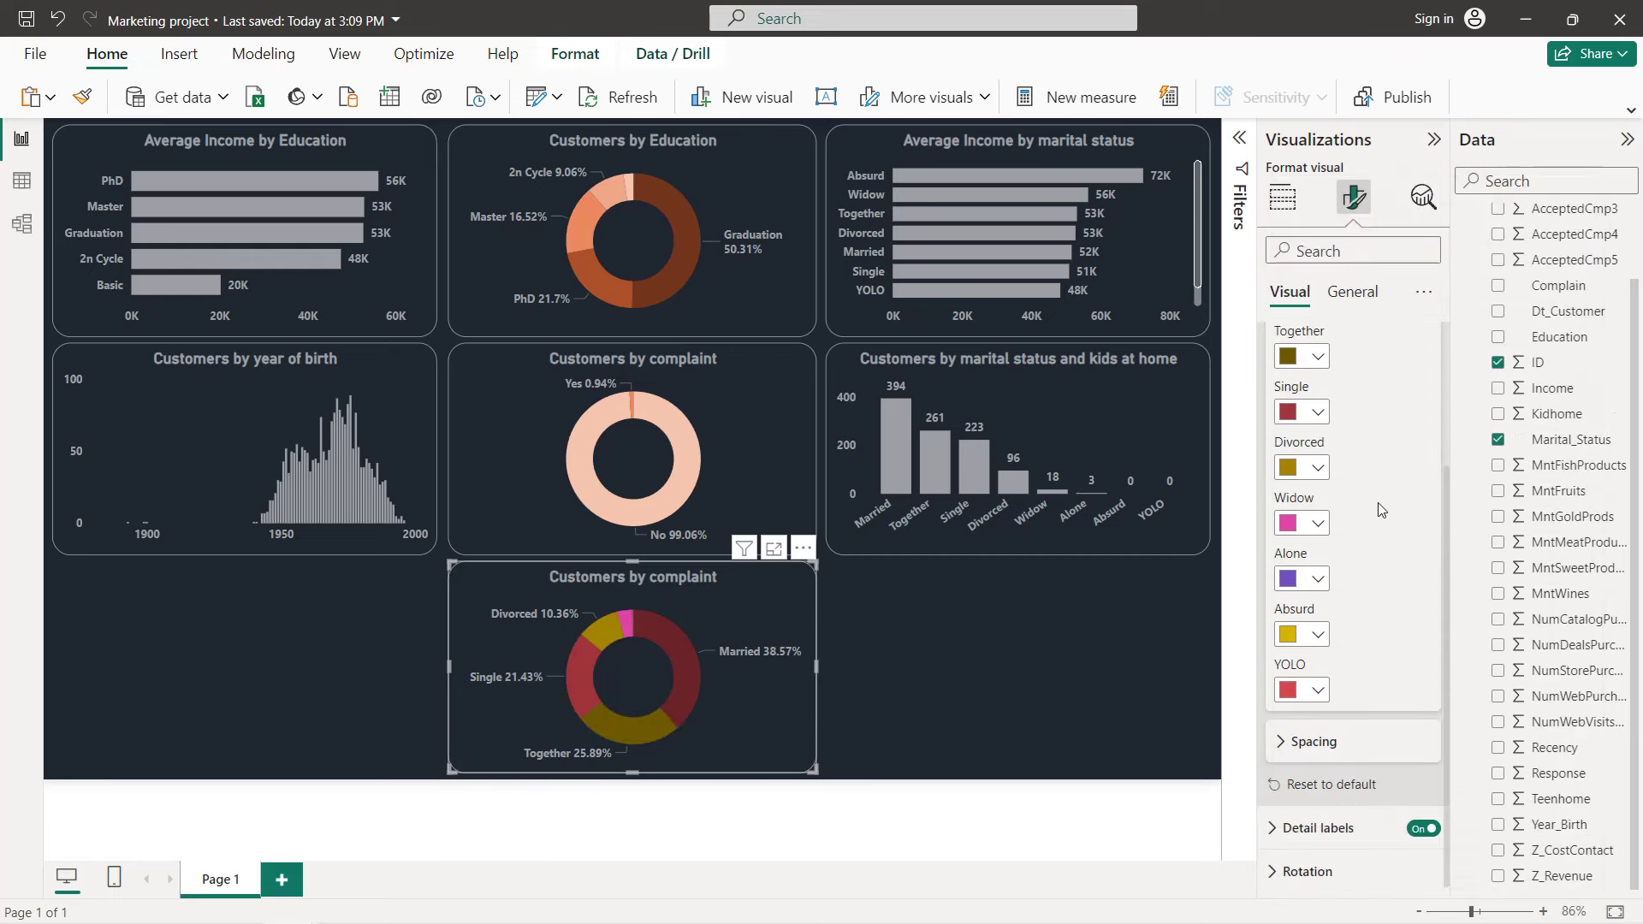
left_click(1316, 519)
left_click(1571, 701)
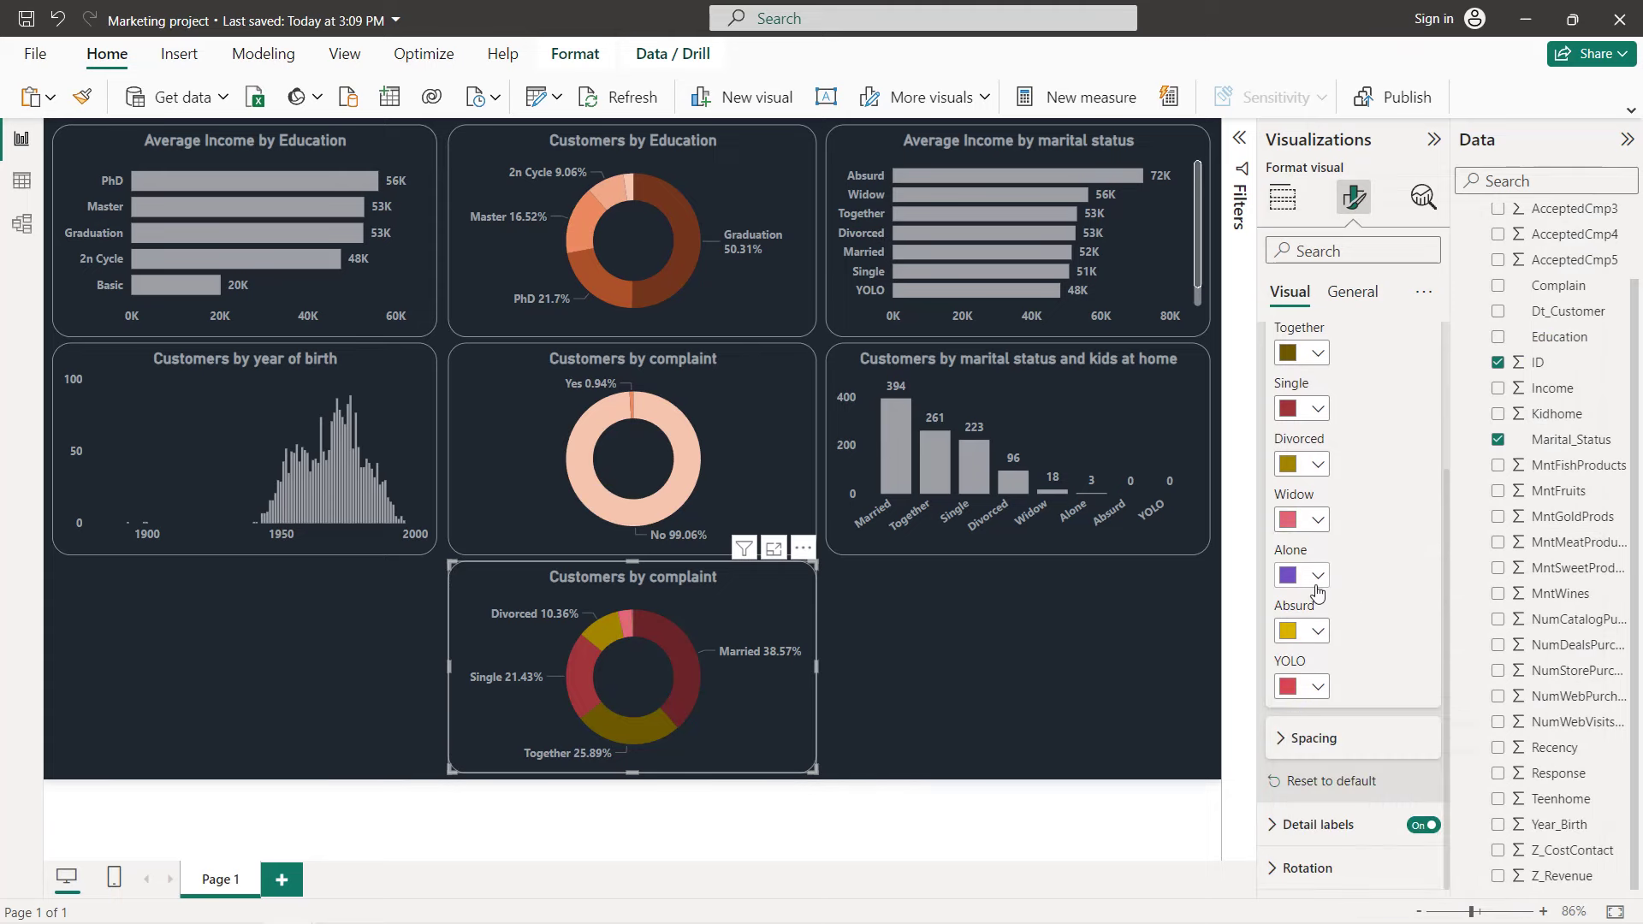
left_click(1318, 576)
left_click(1538, 347)
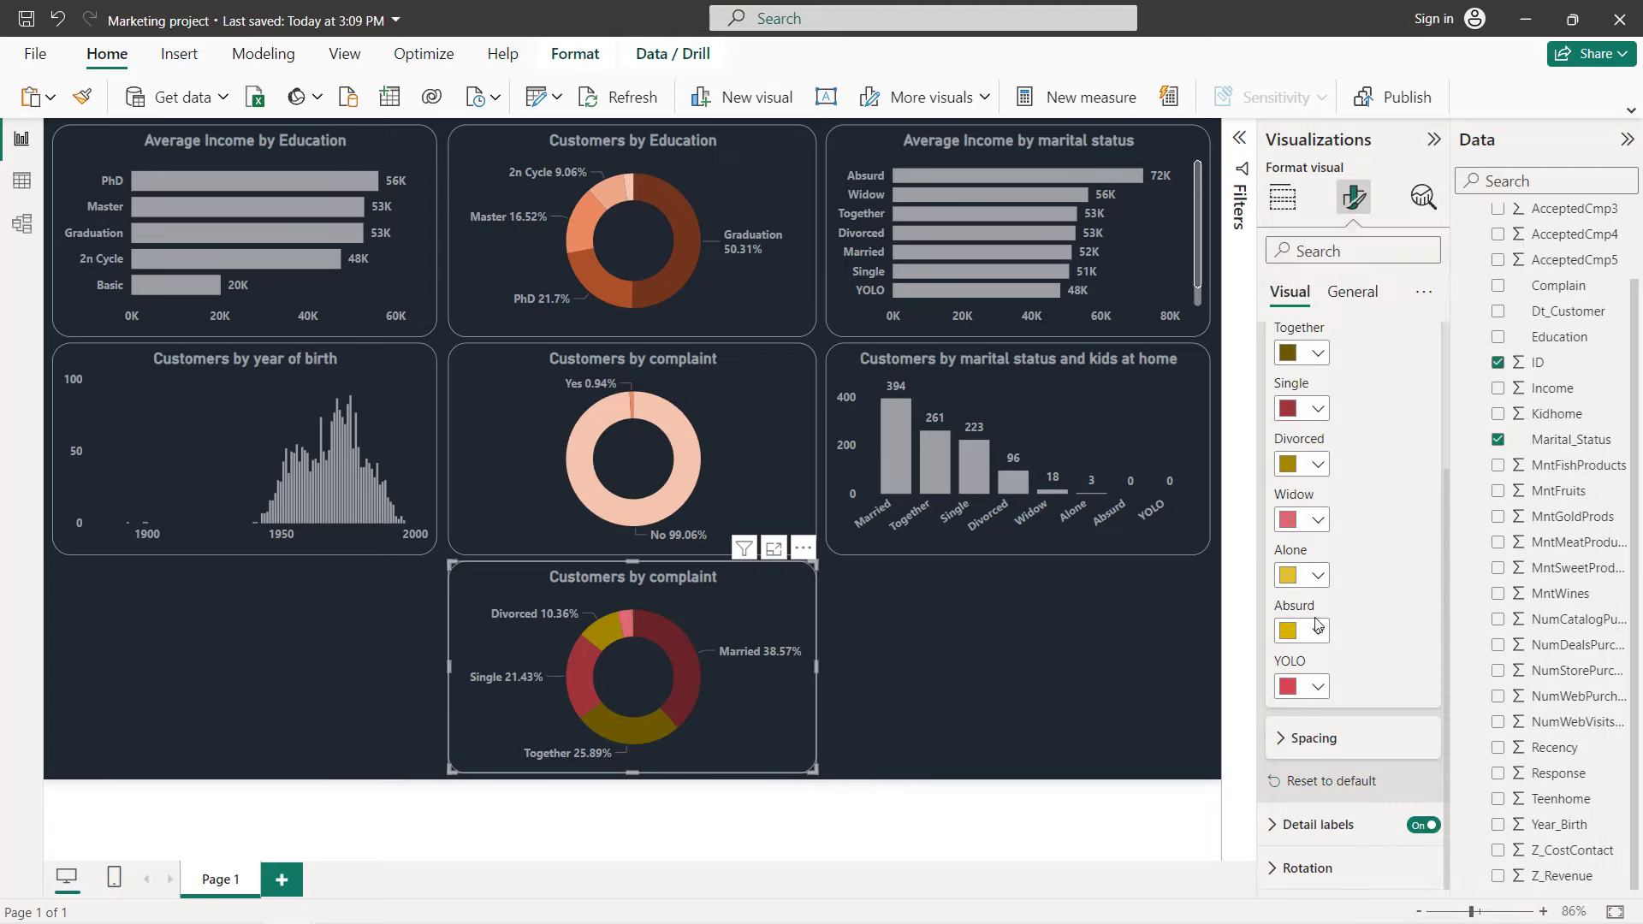
left_click(1316, 630)
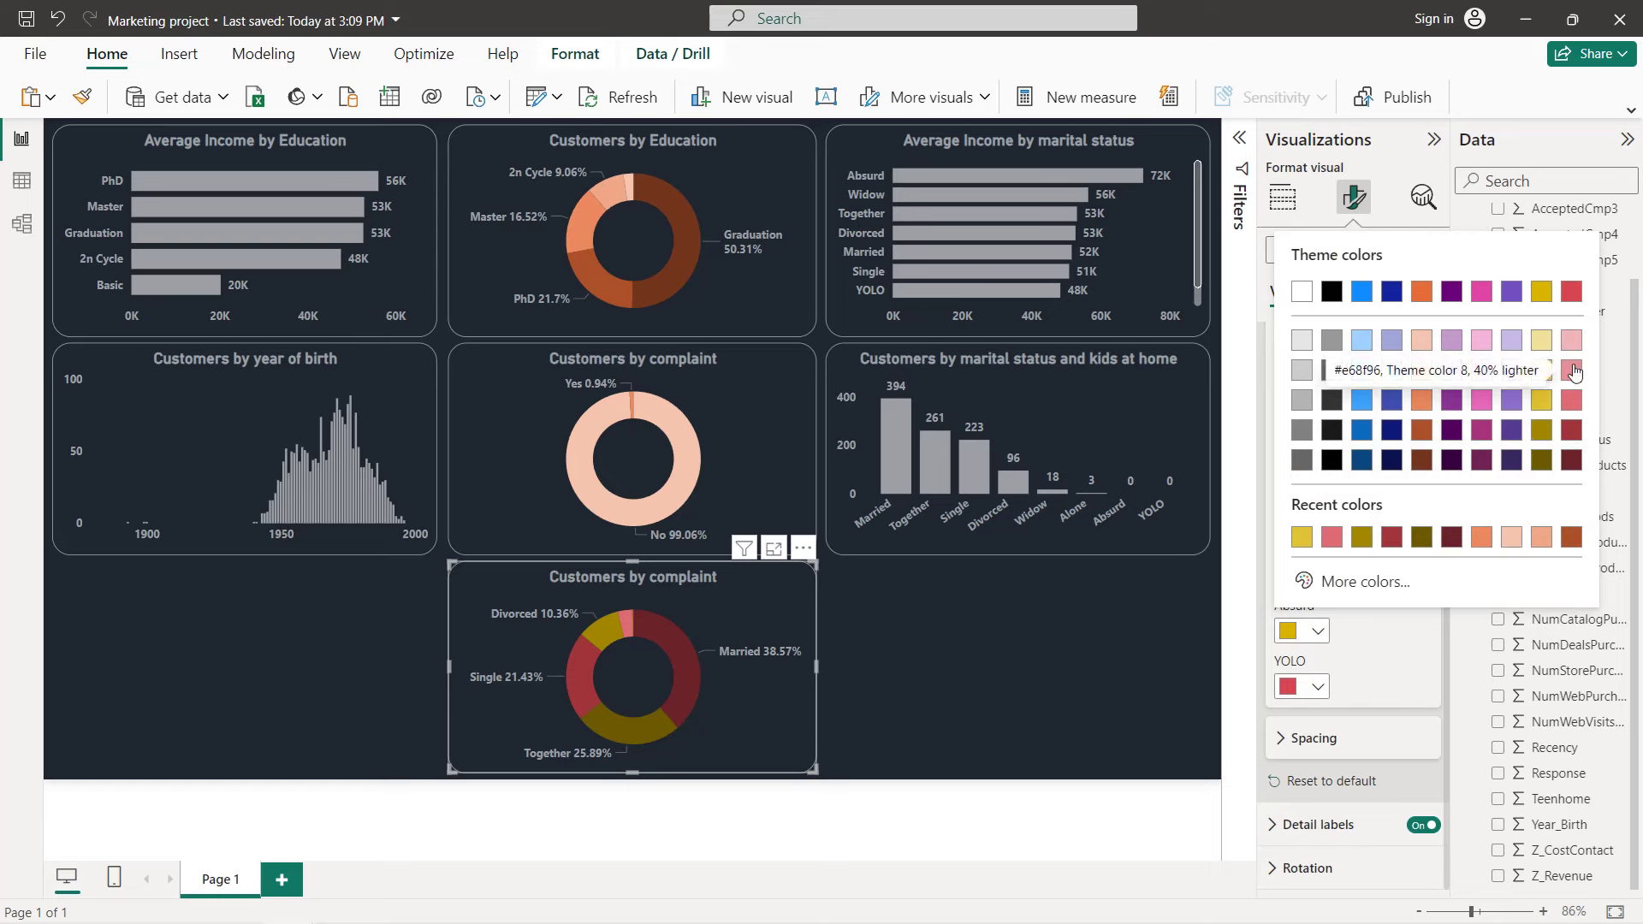
left_click(1572, 368)
left_click(1318, 686)
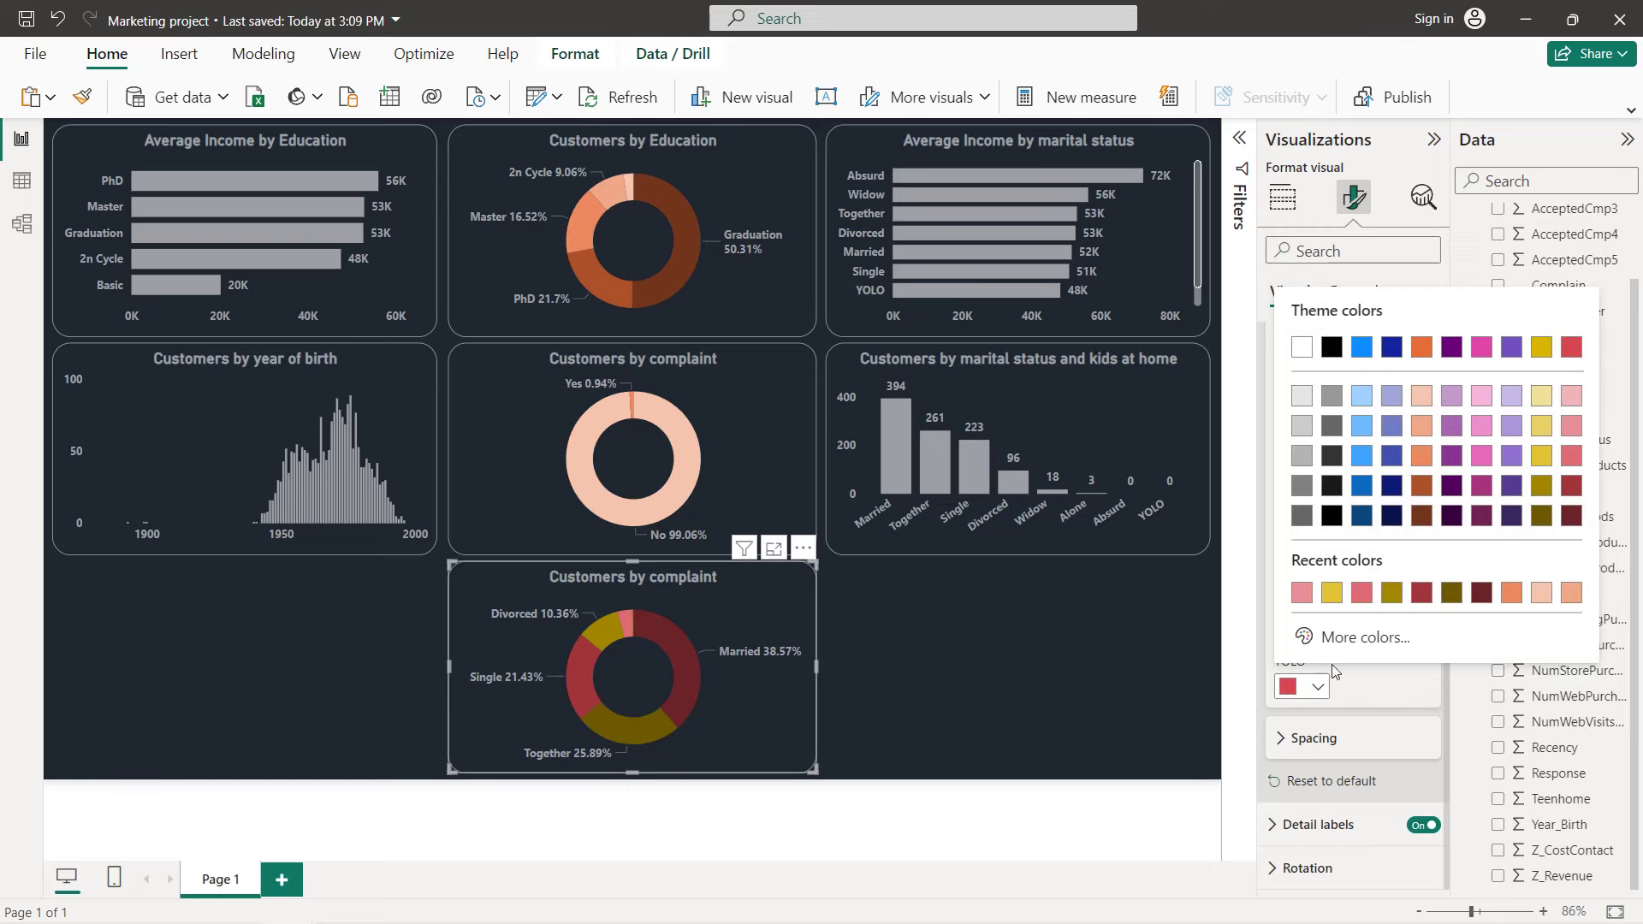
left_click(1540, 434)
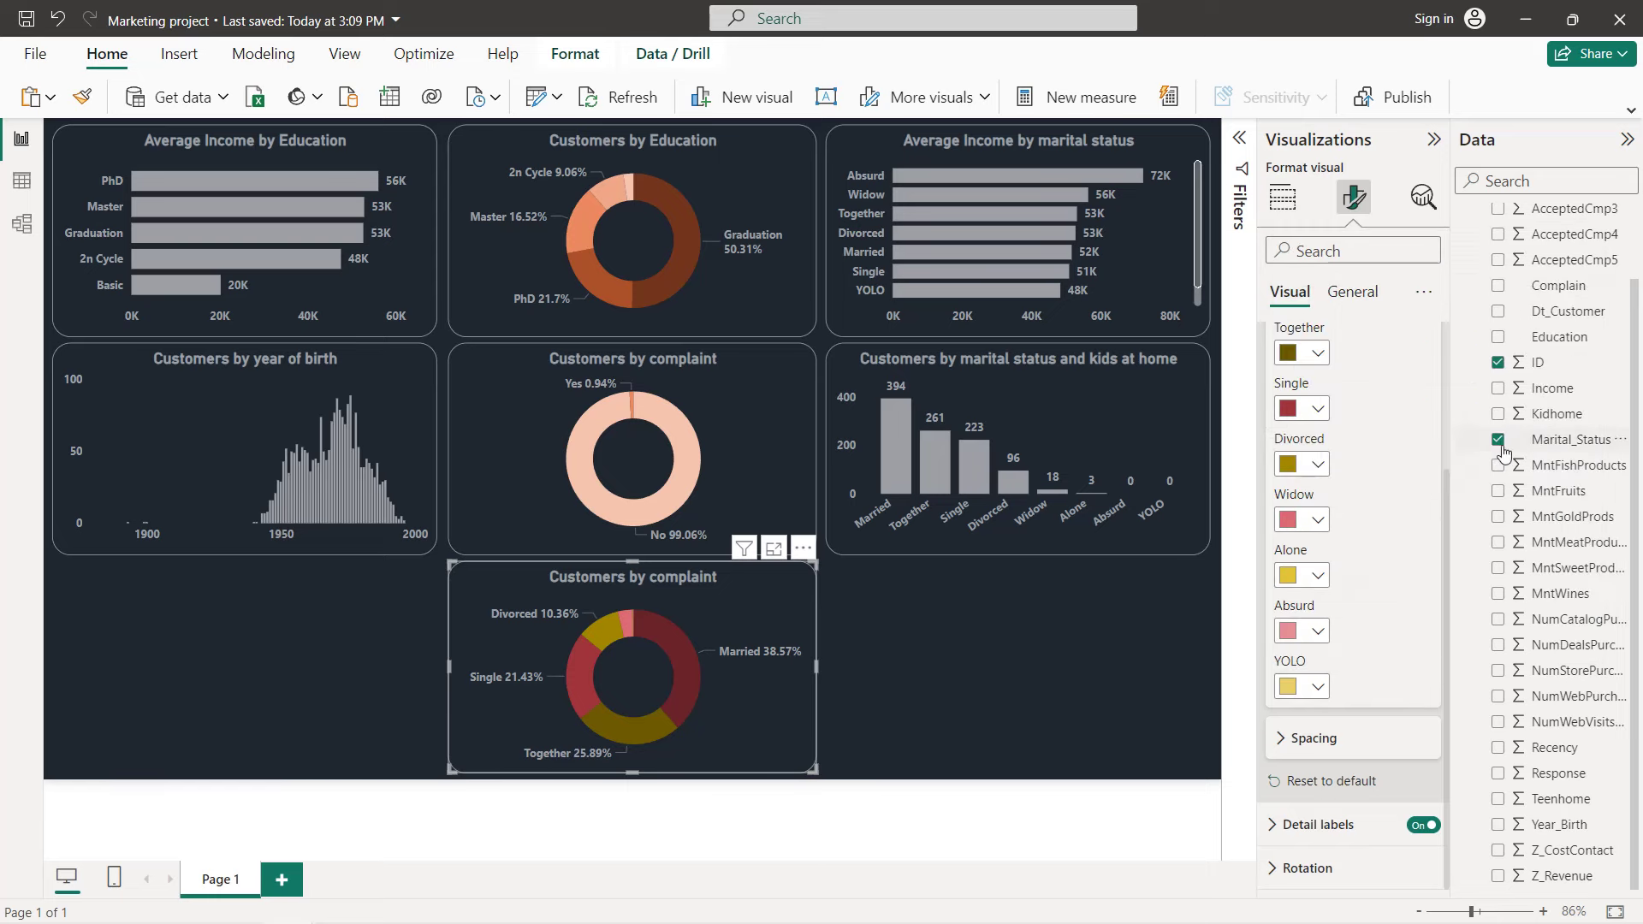
left_click(395, 609)
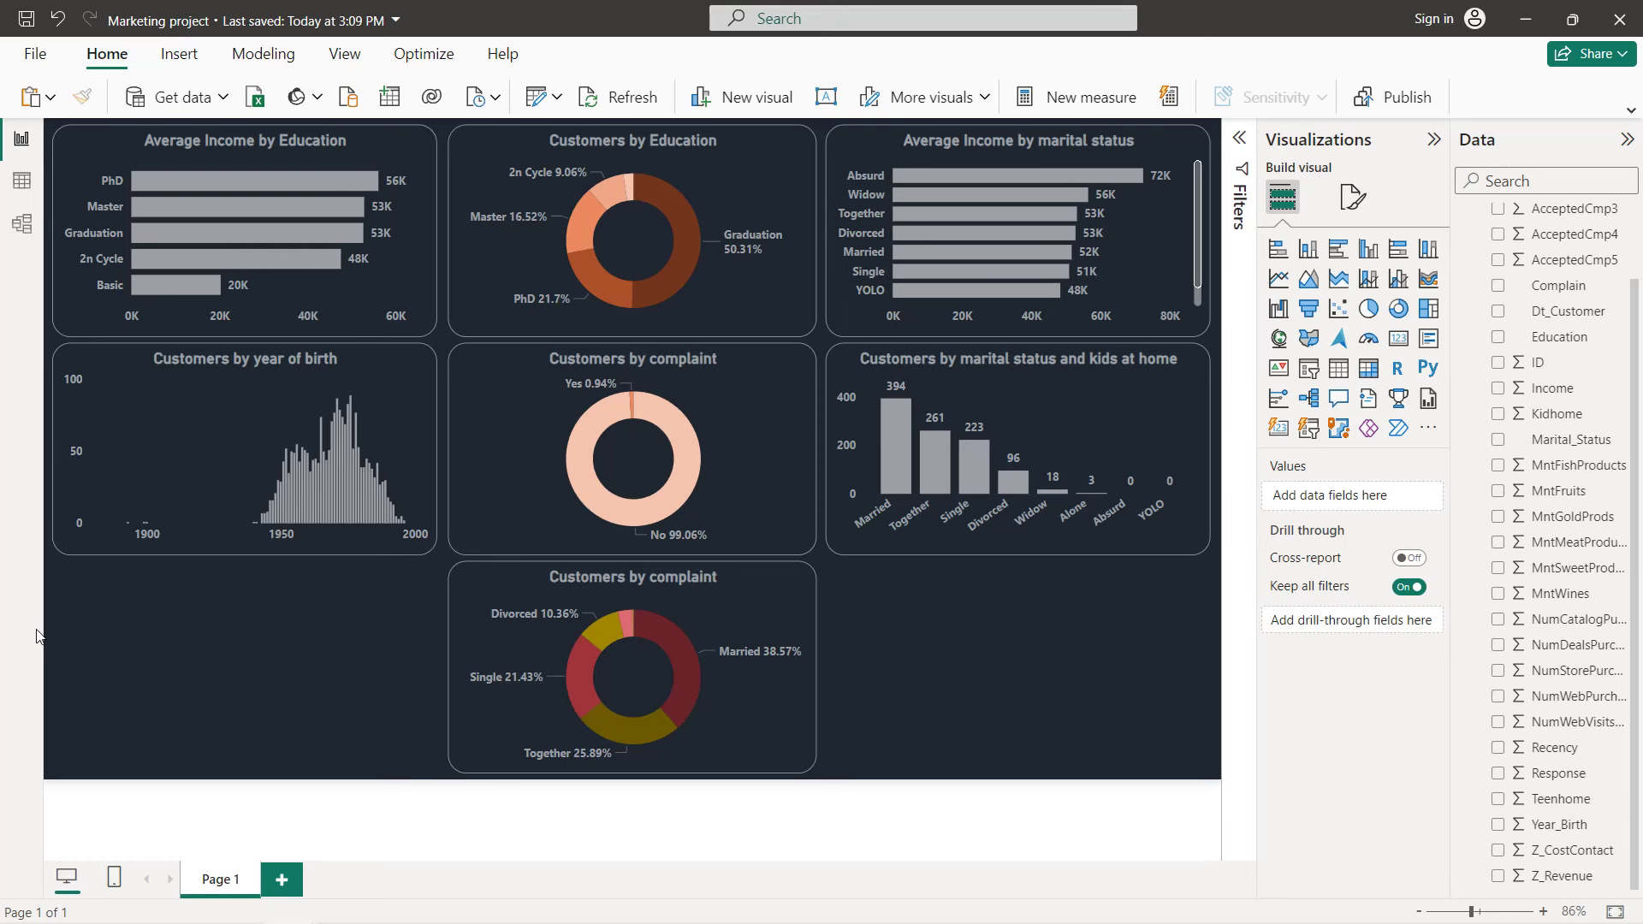
- Duplicate the complaint donut chart below the year-of-birth chart and widen the copy to match that chart's width
left_click(533, 431)
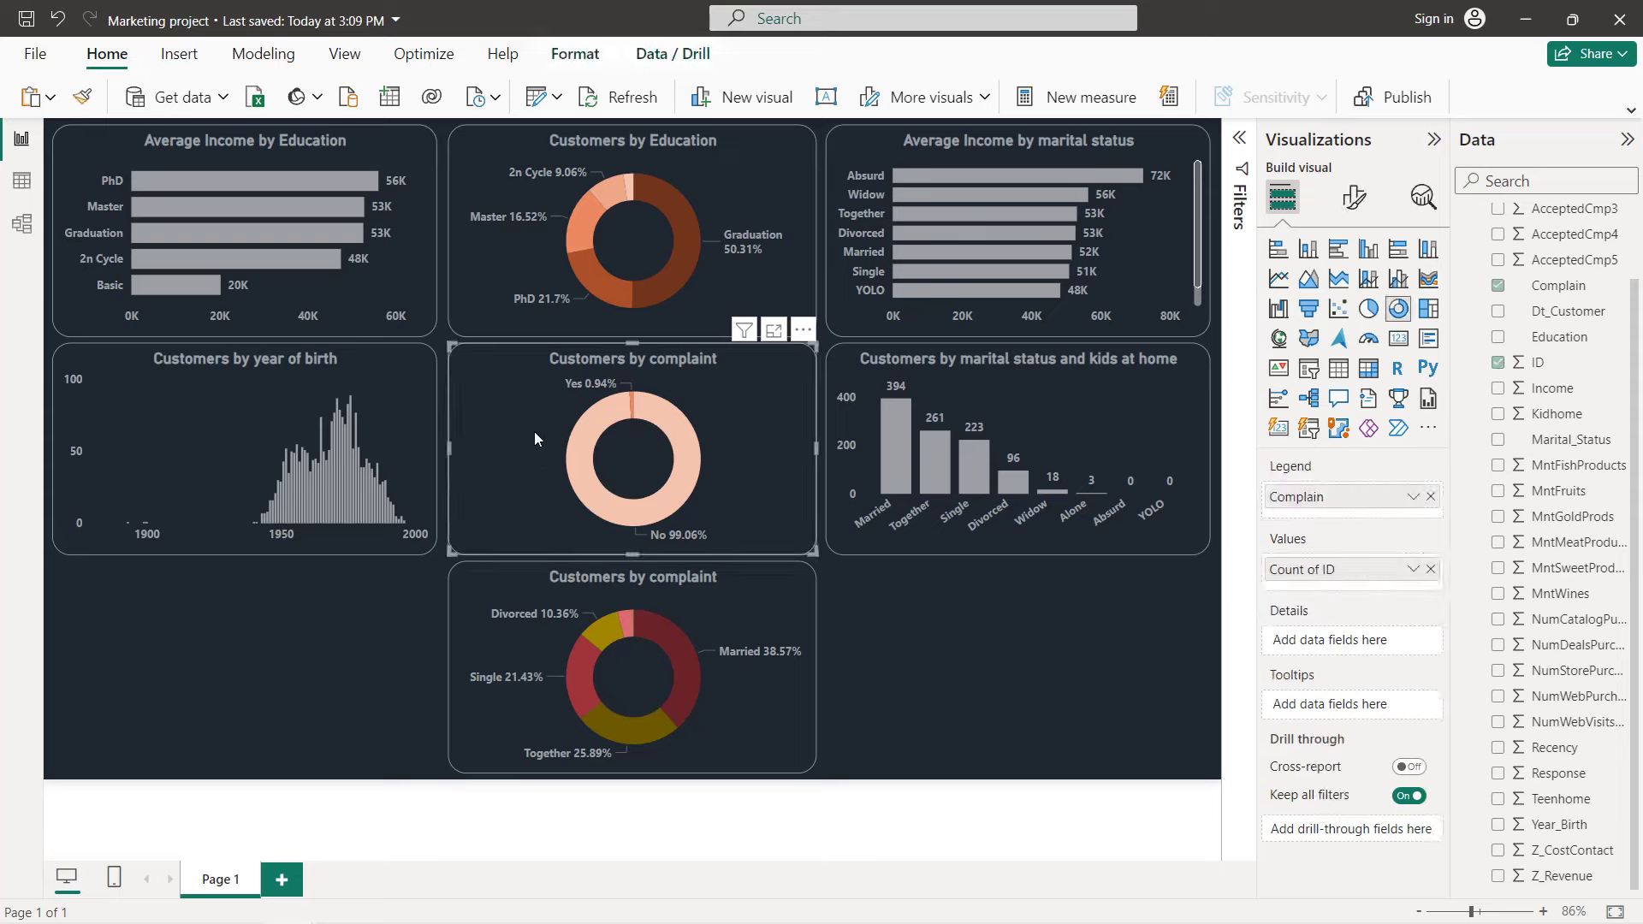
left_click_drag(534, 431, 152, 650)
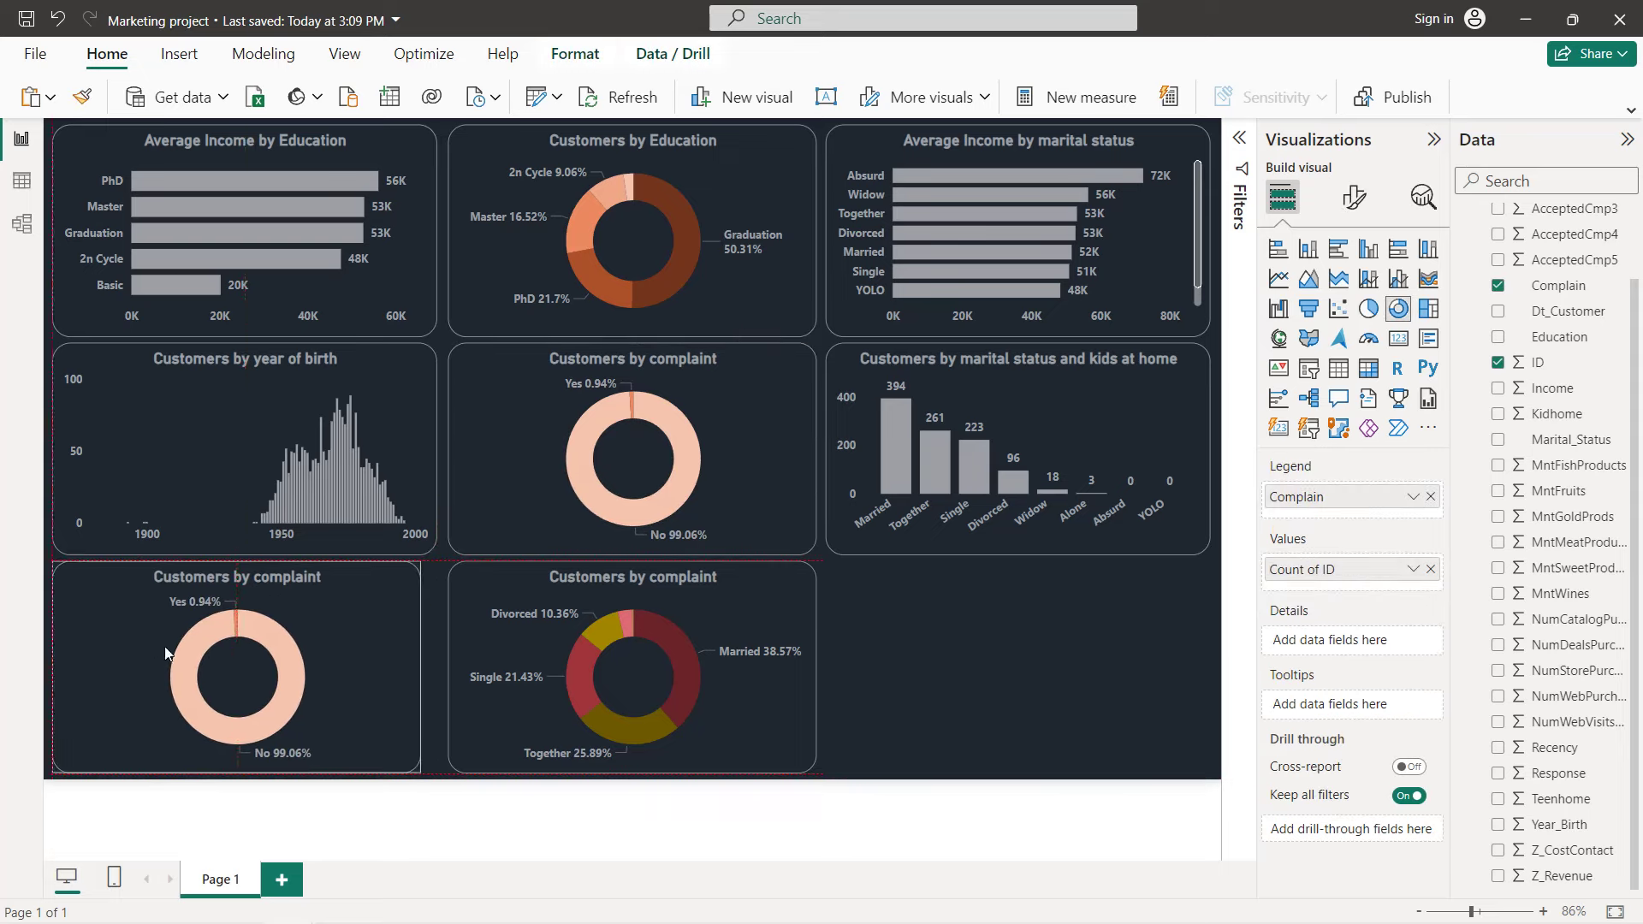
left_click_drag(424, 661, 435, 660)
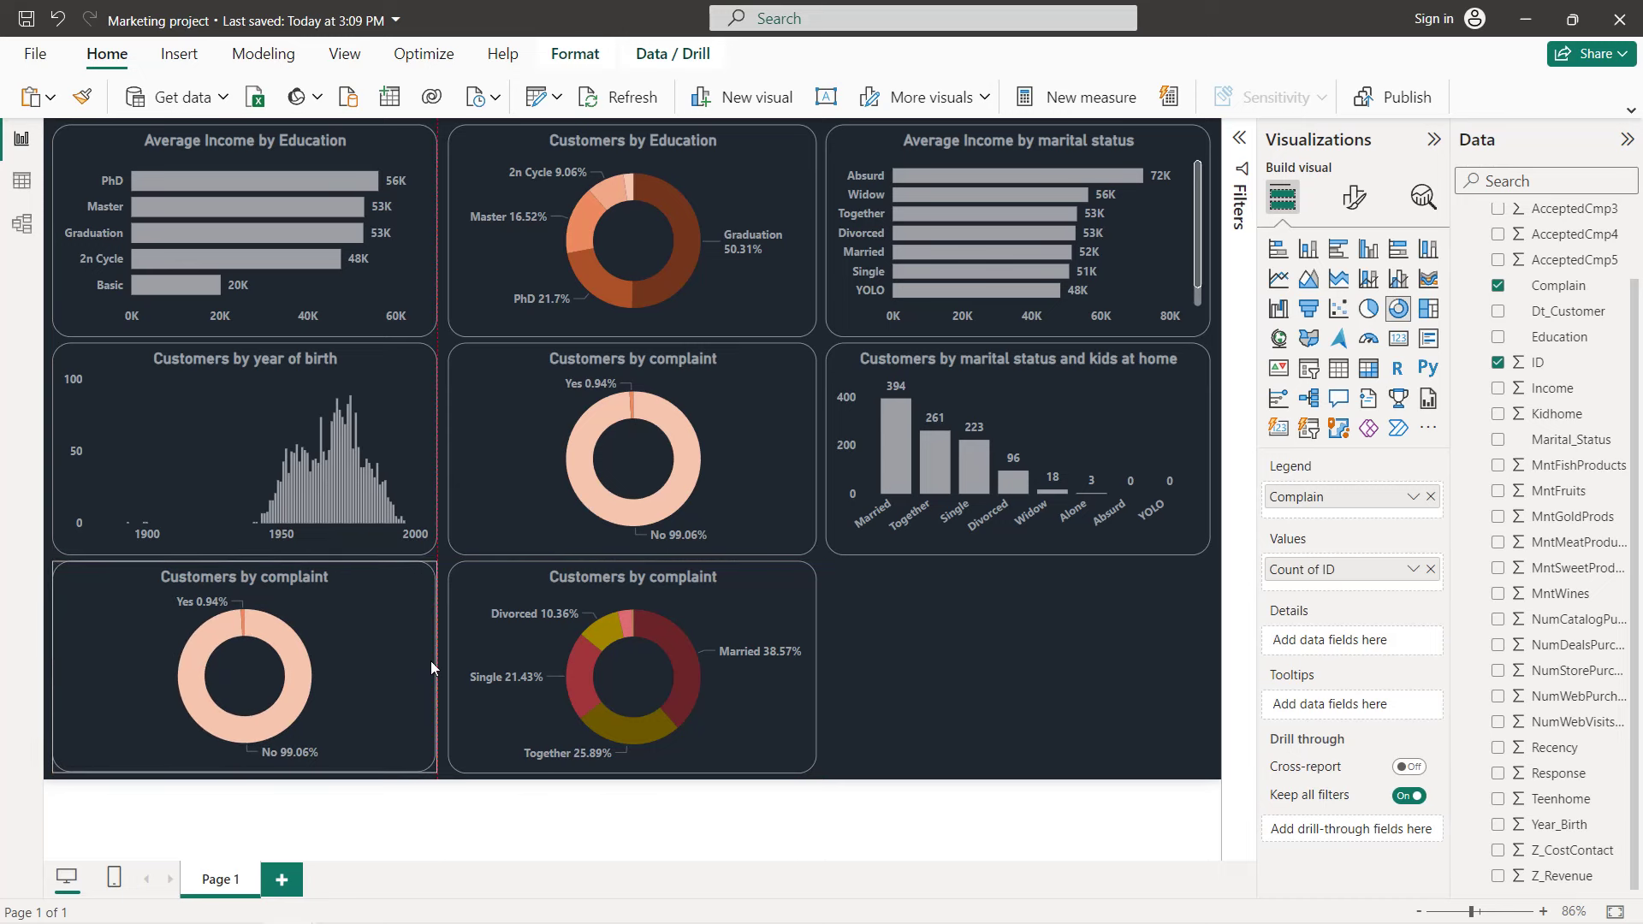
- Convert the complaint donut copy below the year-of-birth chart to a pie chart and remove its Complain legend and Count of ID value
left_click(1374, 318)
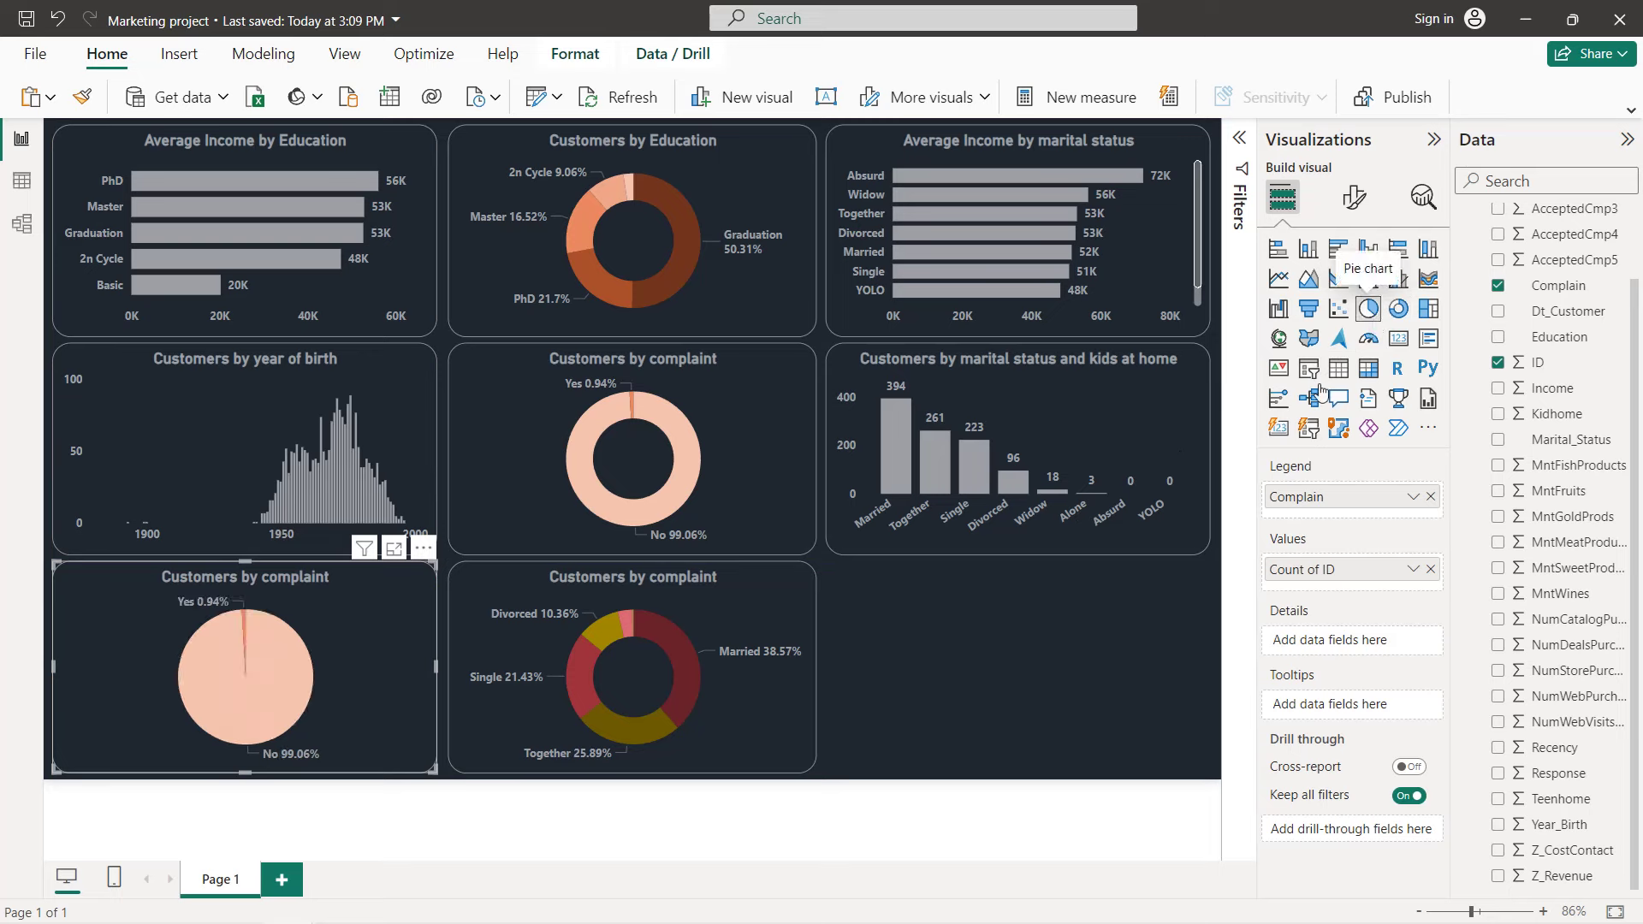
left_click(1431, 497)
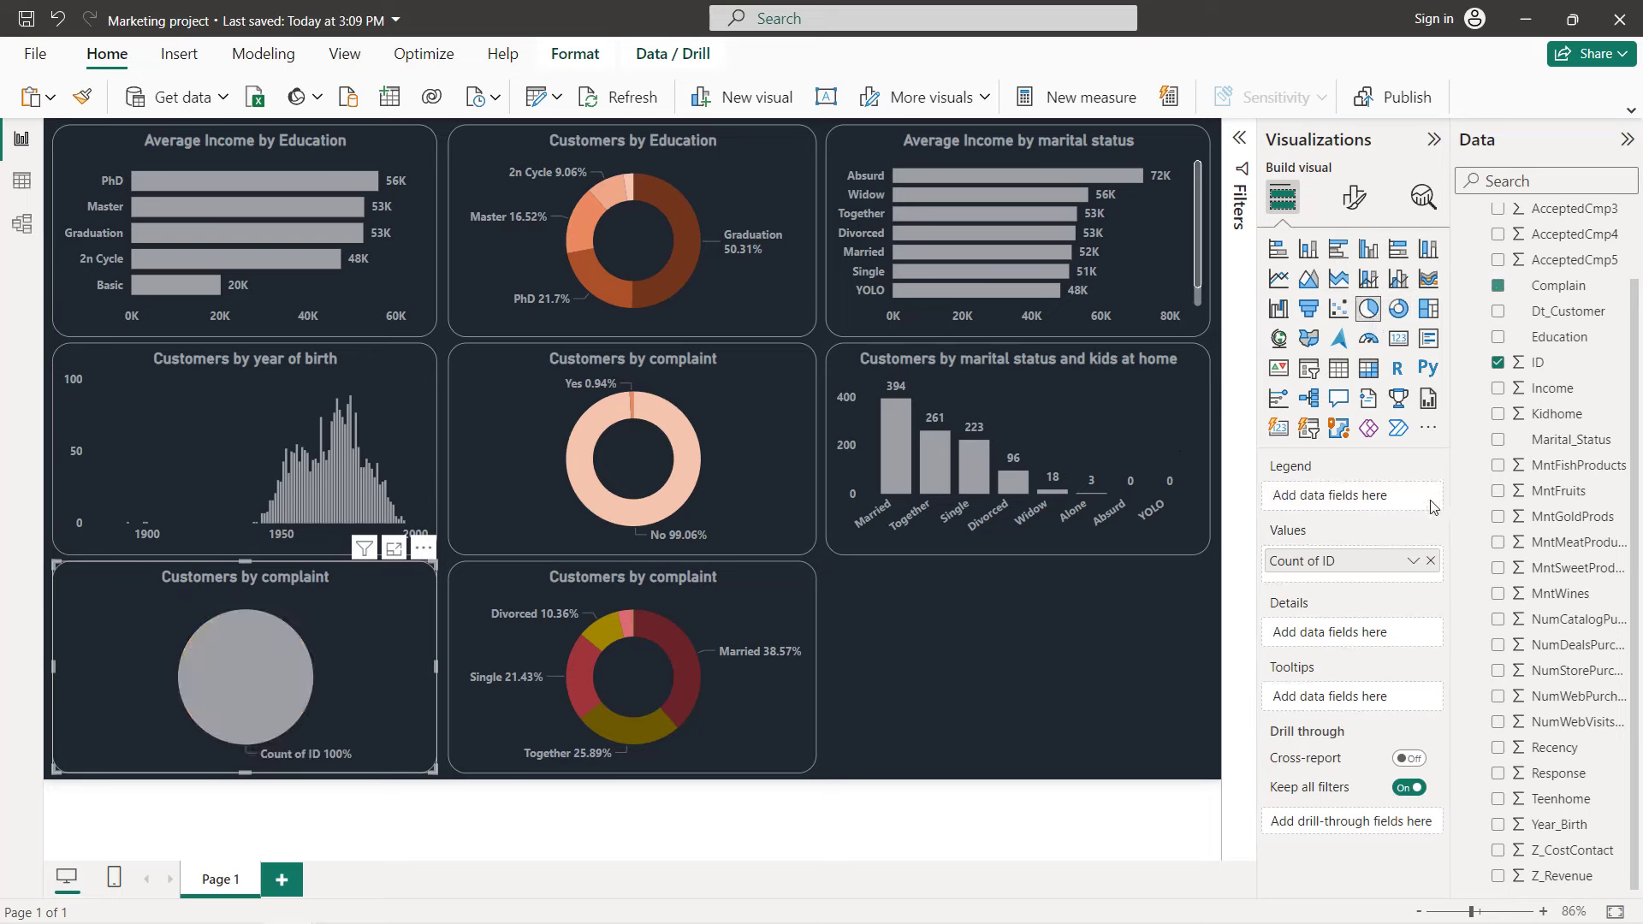
left_click(1430, 569)
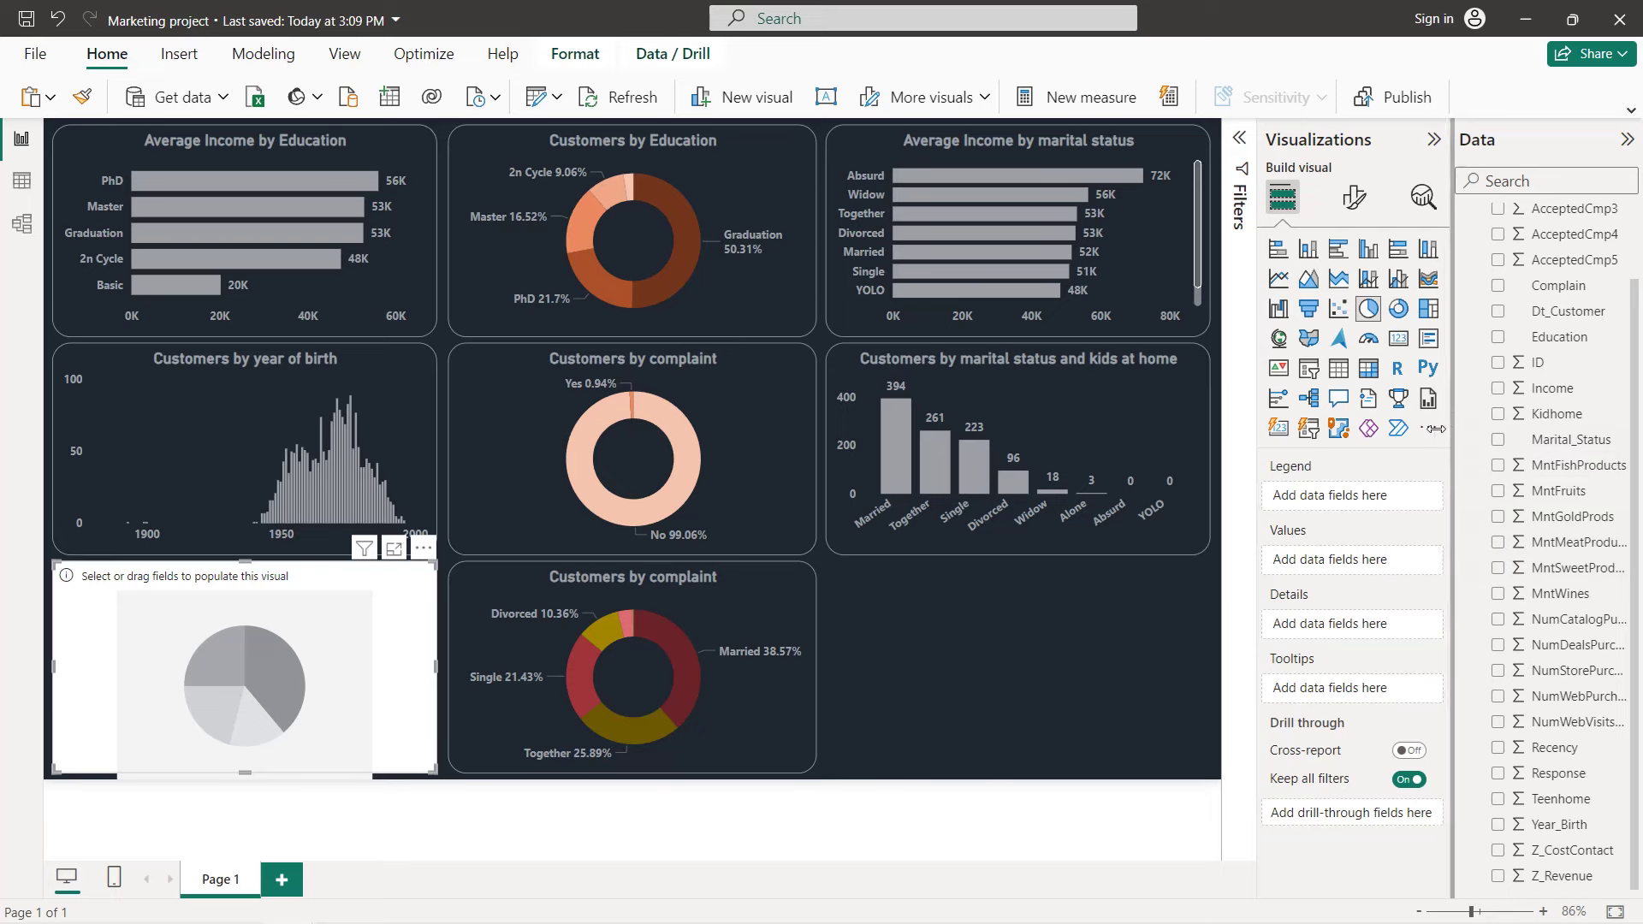
- Widen the field list and add NumCatalogPurchases, NumStorePurchases and NumWebPurchases as values of the empty pie chart
left_click_drag(1452, 427, 1397, 429)
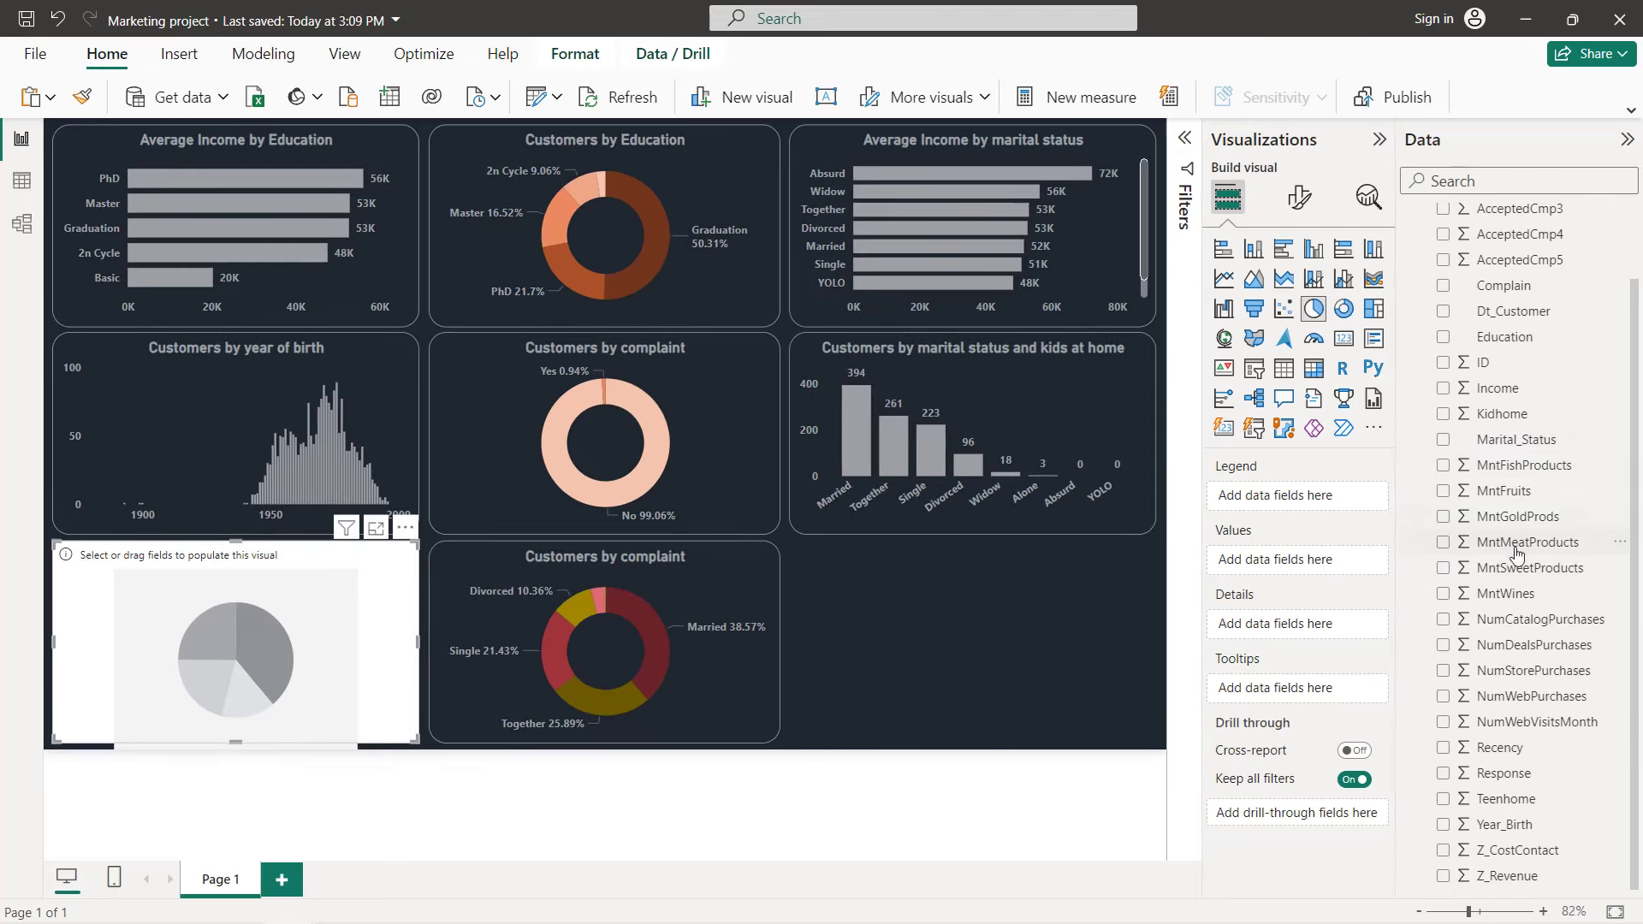
left_click(1443, 621)
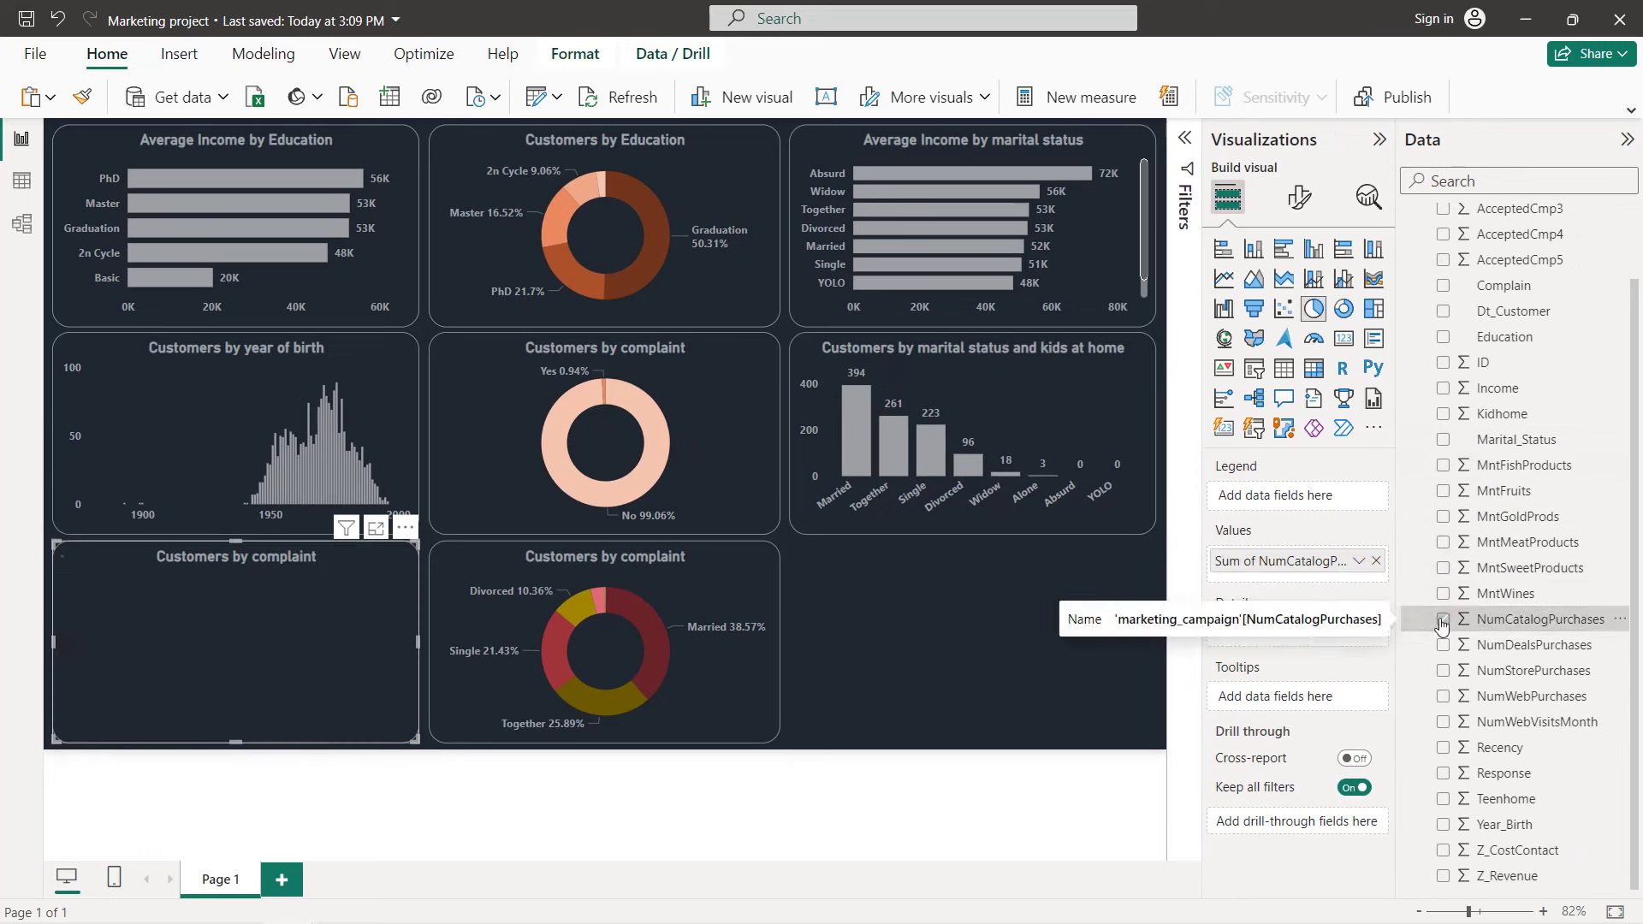
left_click(1444, 671)
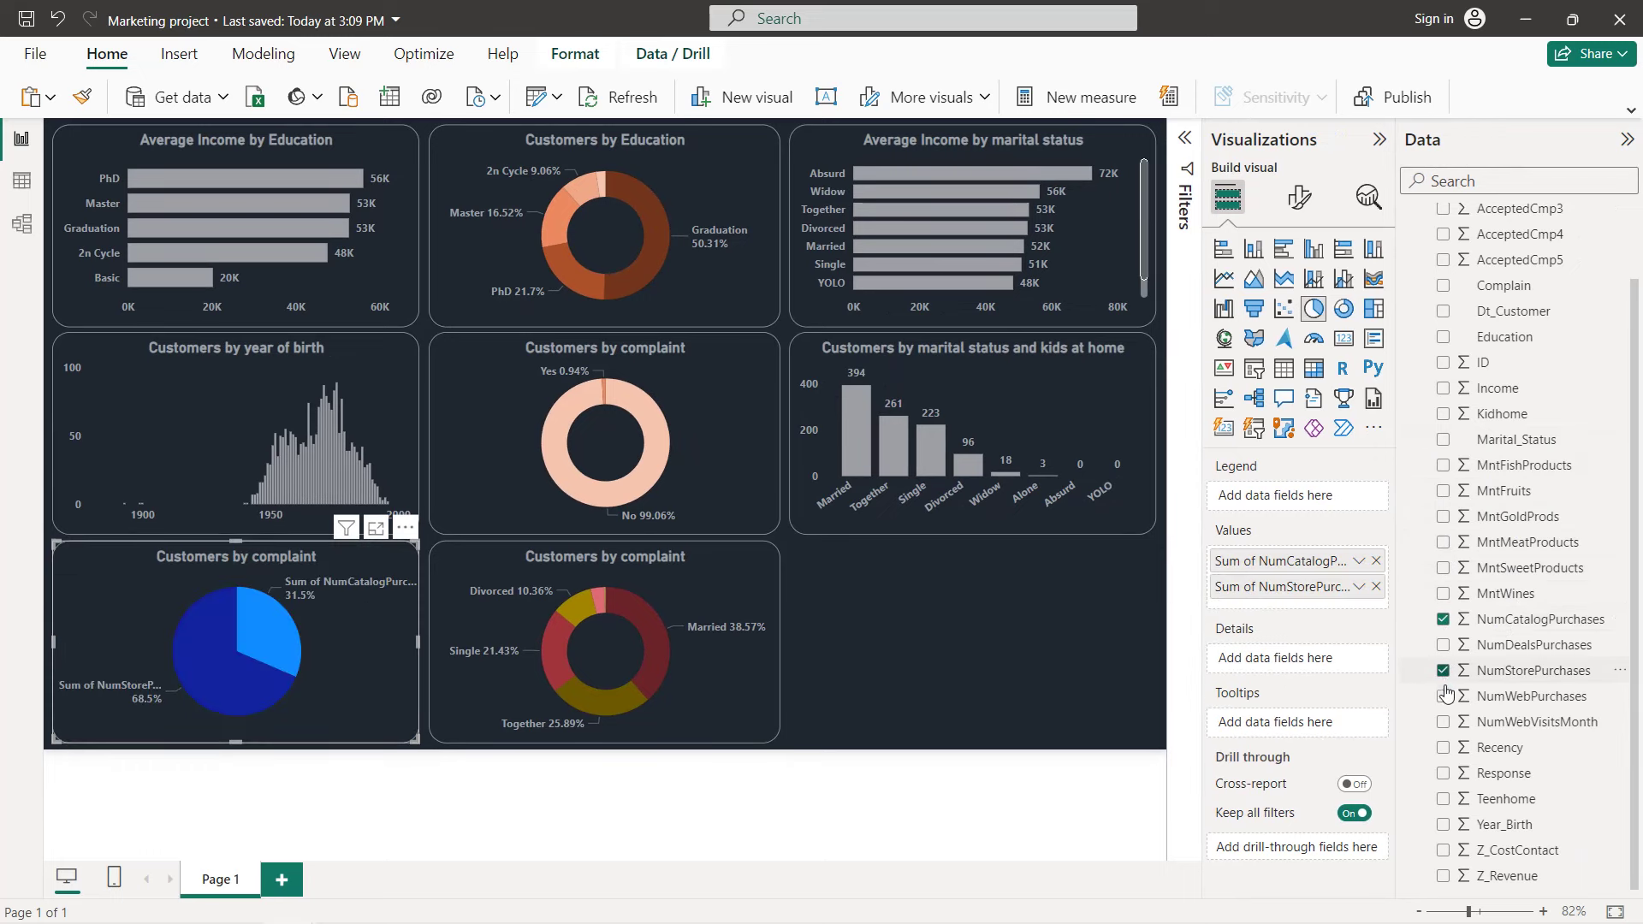
left_click(1443, 697)
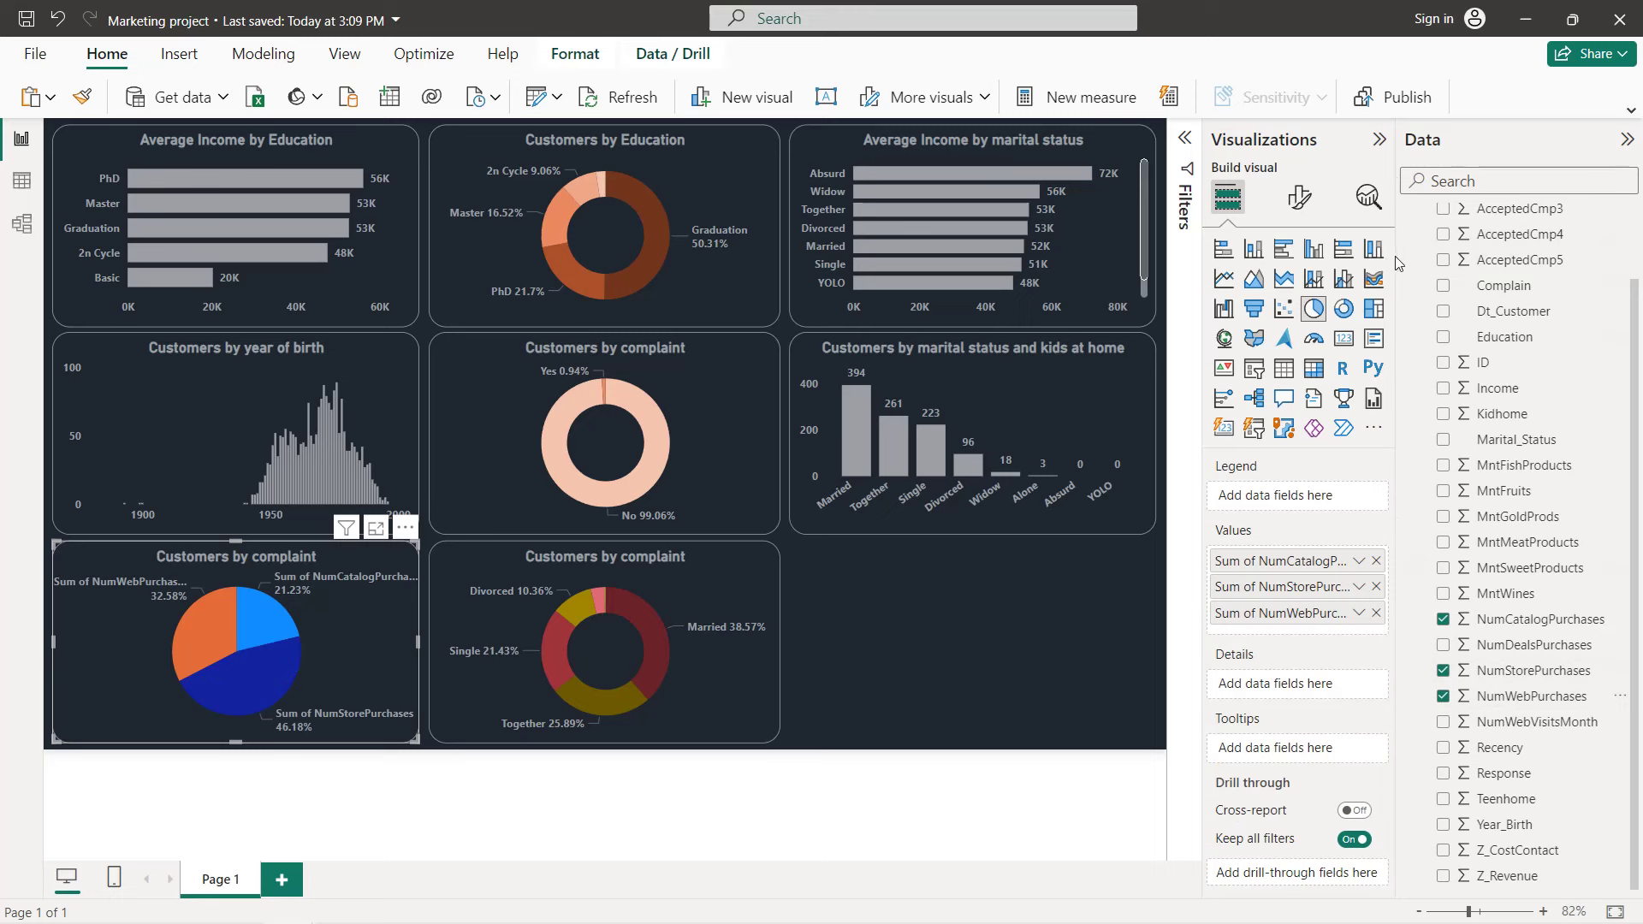
- Rename the NumCatalogPurchases value to Catalog Purchases for this pie chart
left_click(1360, 562)
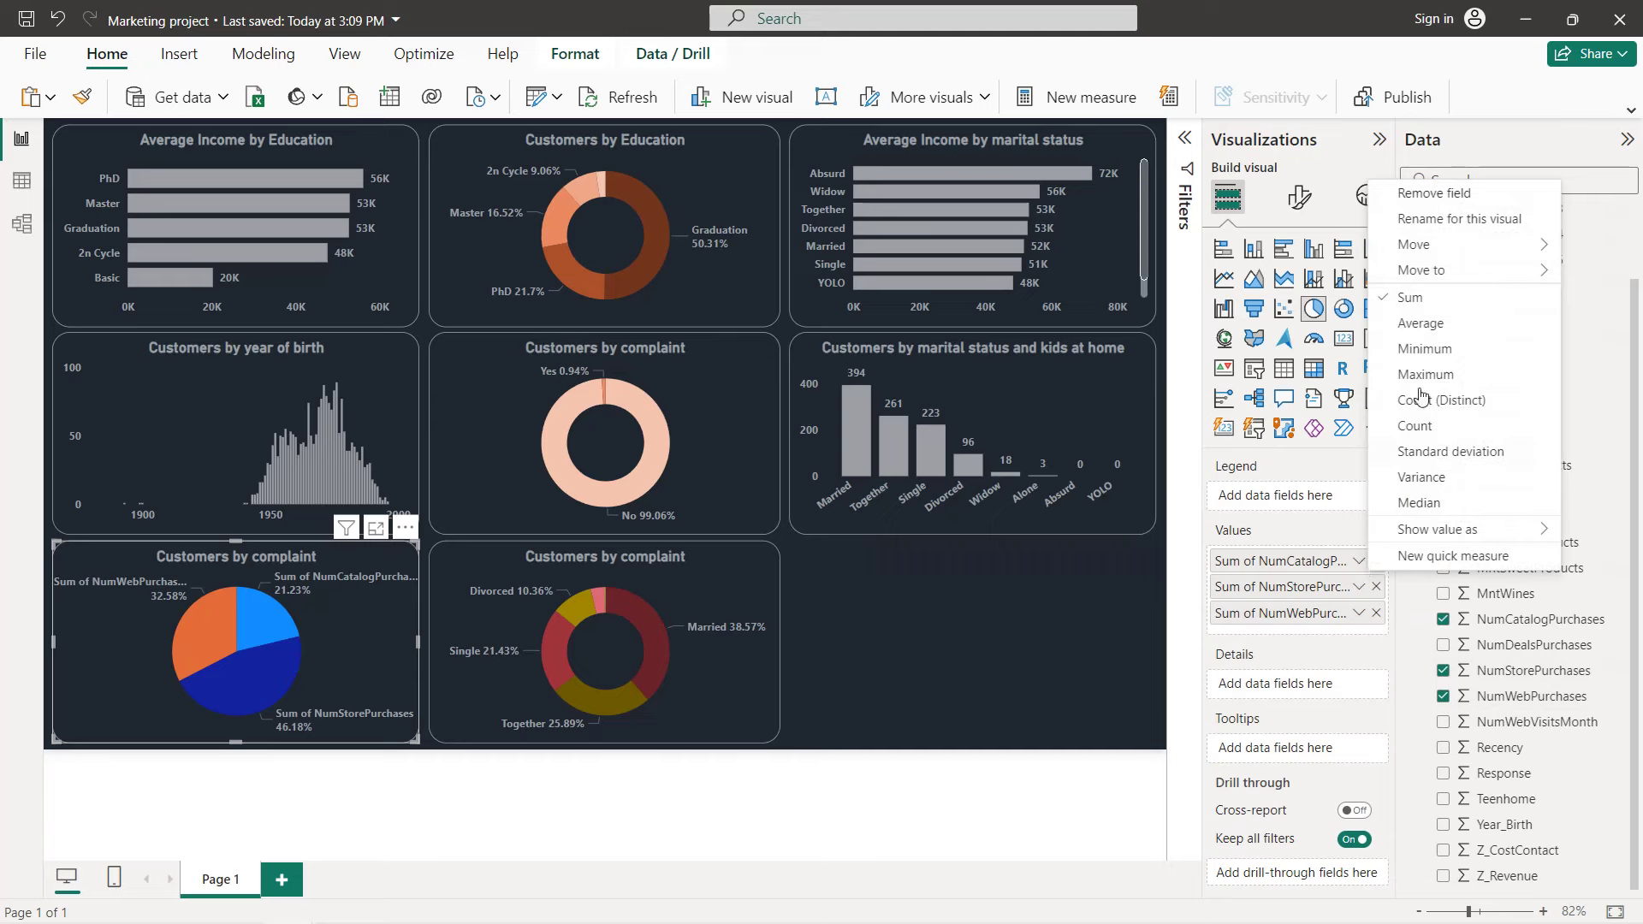
left_click(1444, 221)
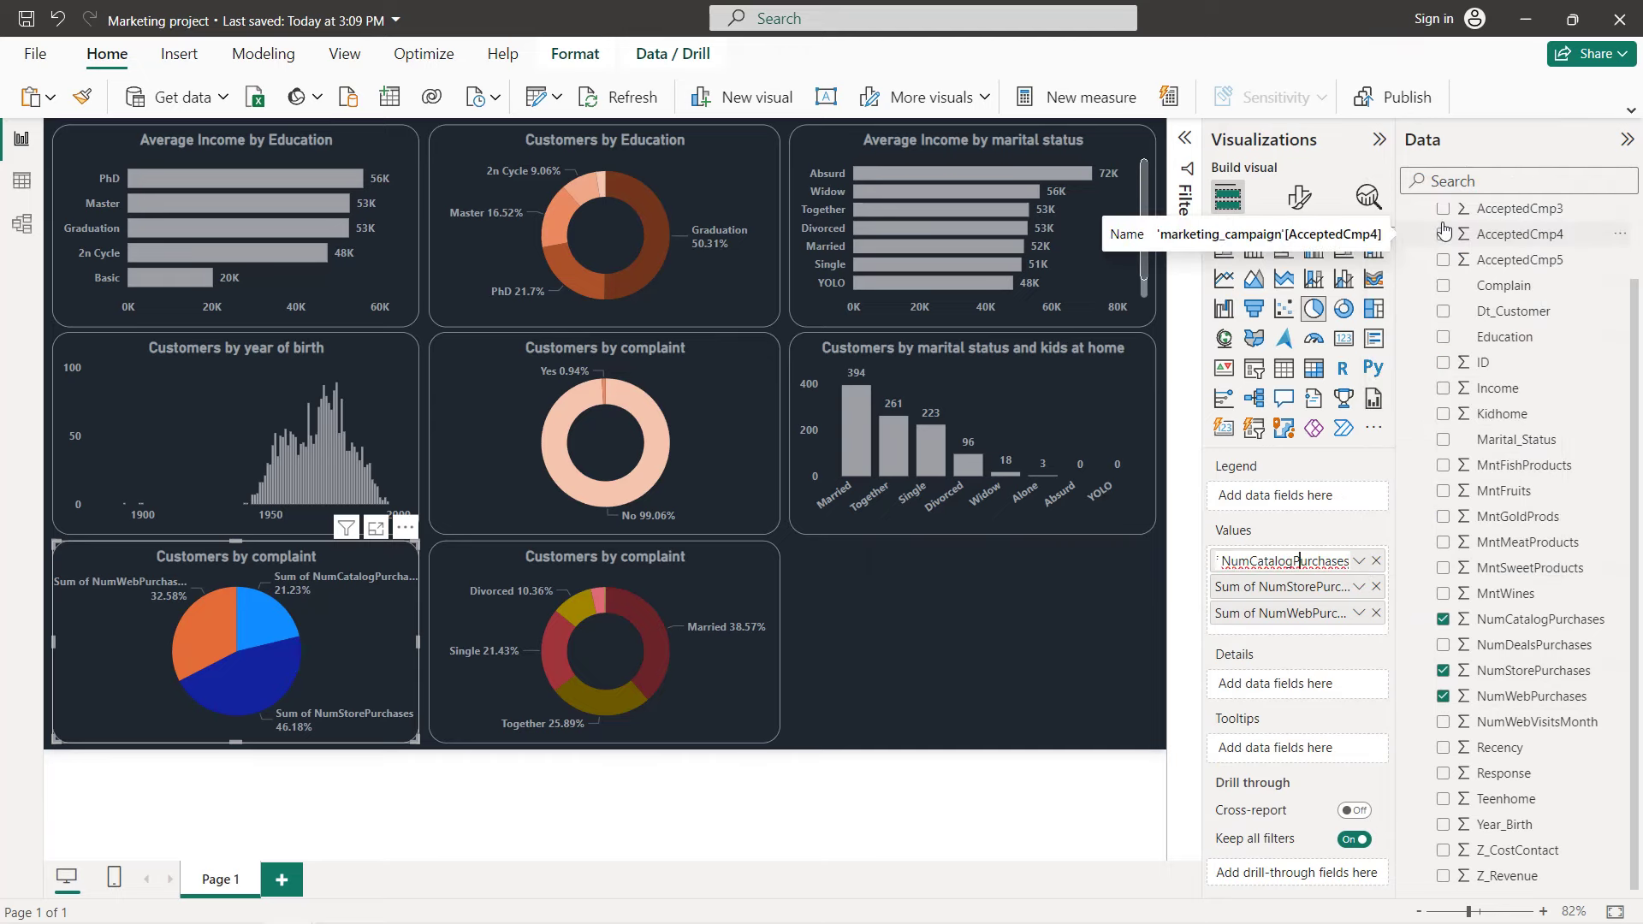
key("BackSpace")
key("BackSpace")
key("BackSpace")
key("BackSpace")
key("BackSpace")
key("BackSpace")
key("BackSpace")
key("BackSpace")
key("BackSpace")
key("BackSpace")
key("Return")
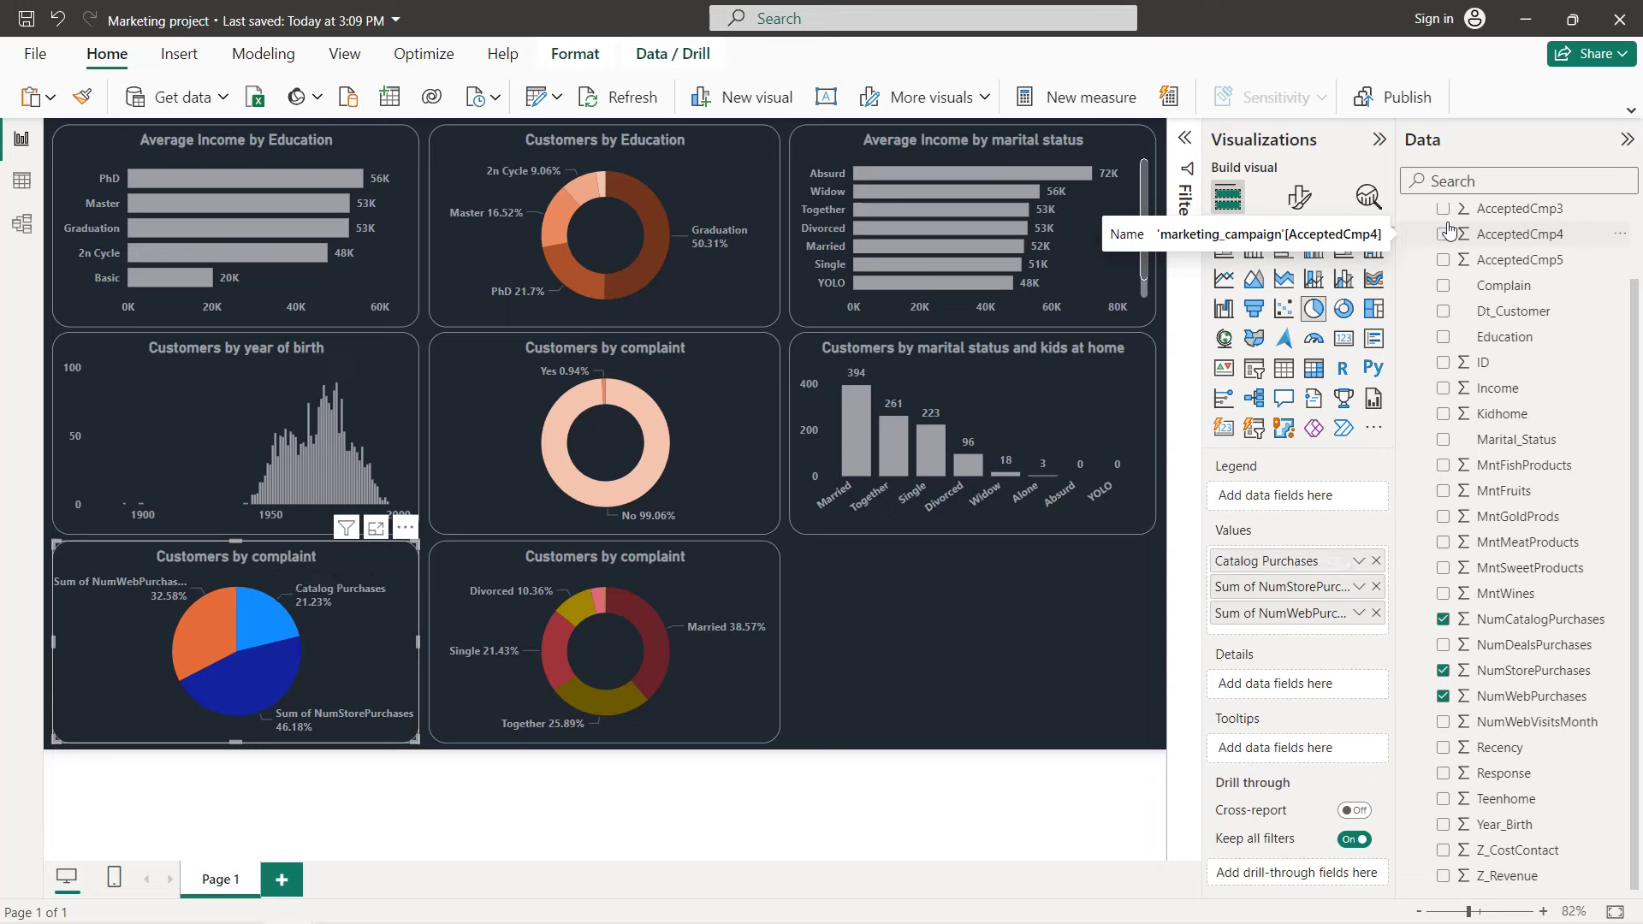
- Rename the NumStorePurchases value to Store Purchases for this pie chart
left_click(1359, 588)
left_click(1458, 245)
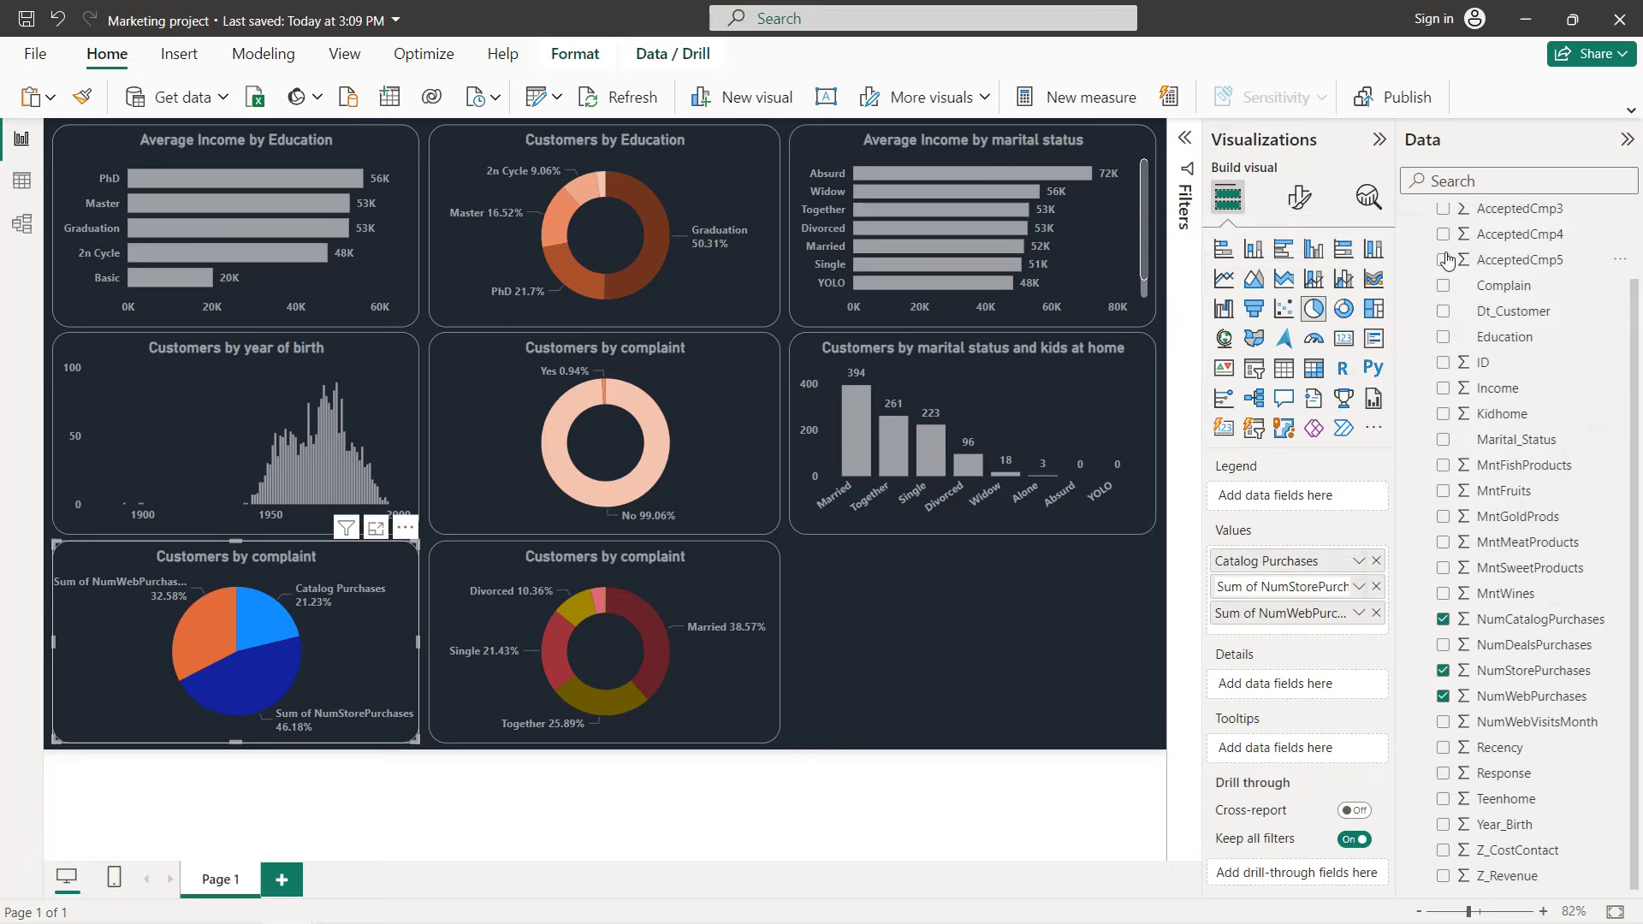
key("End")
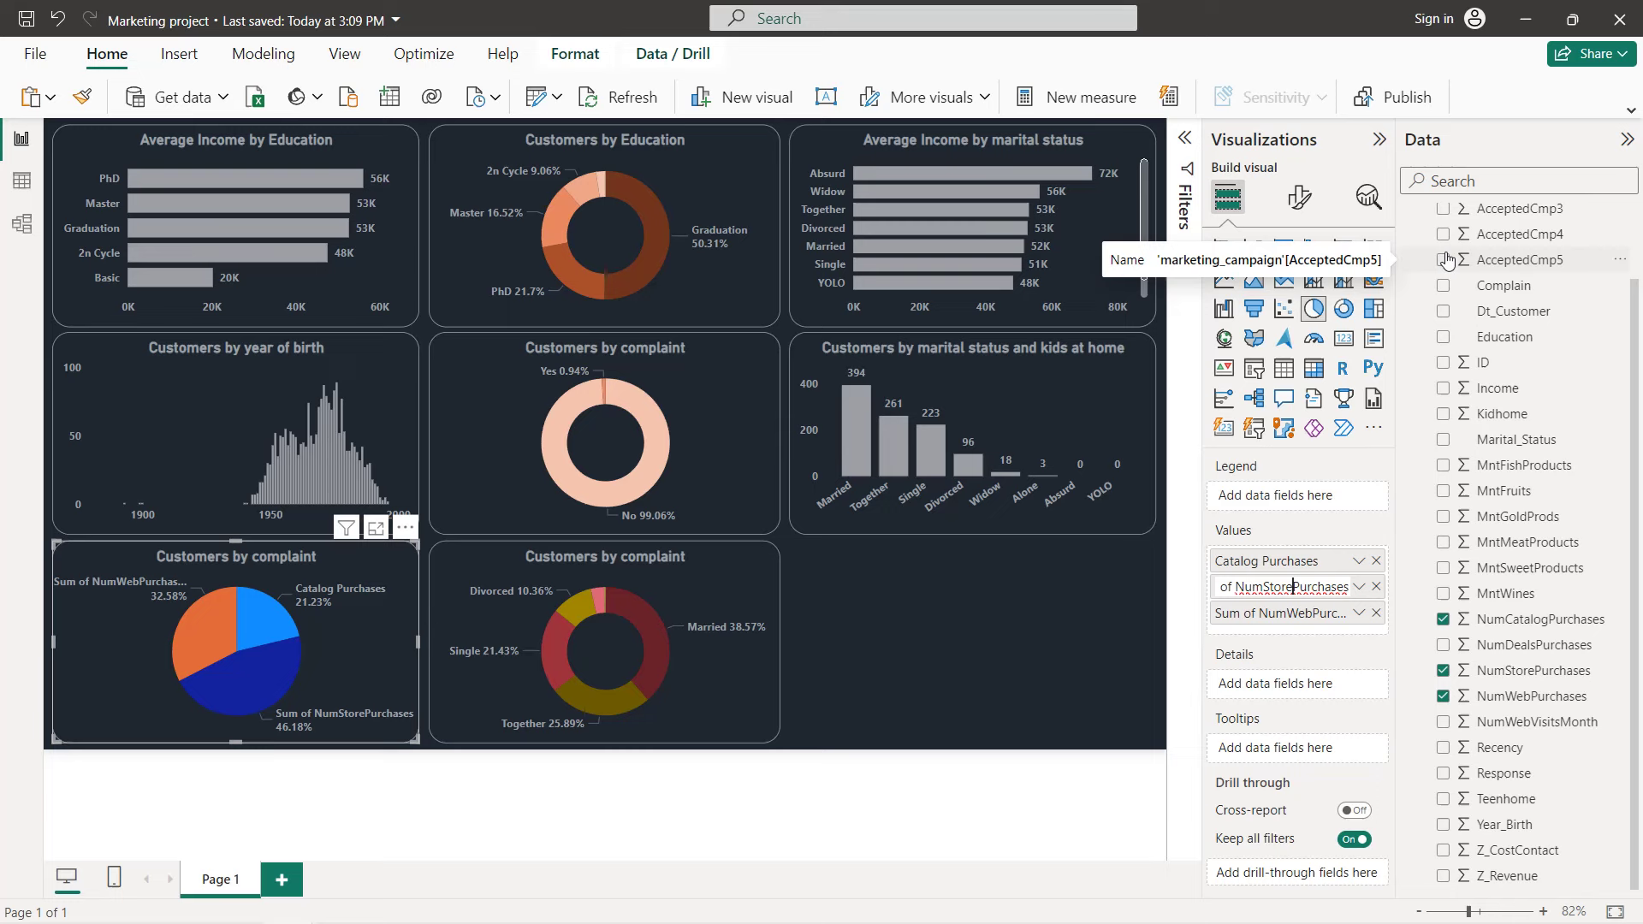
key("shift+Home")
key("BackSpace")
key("Return")
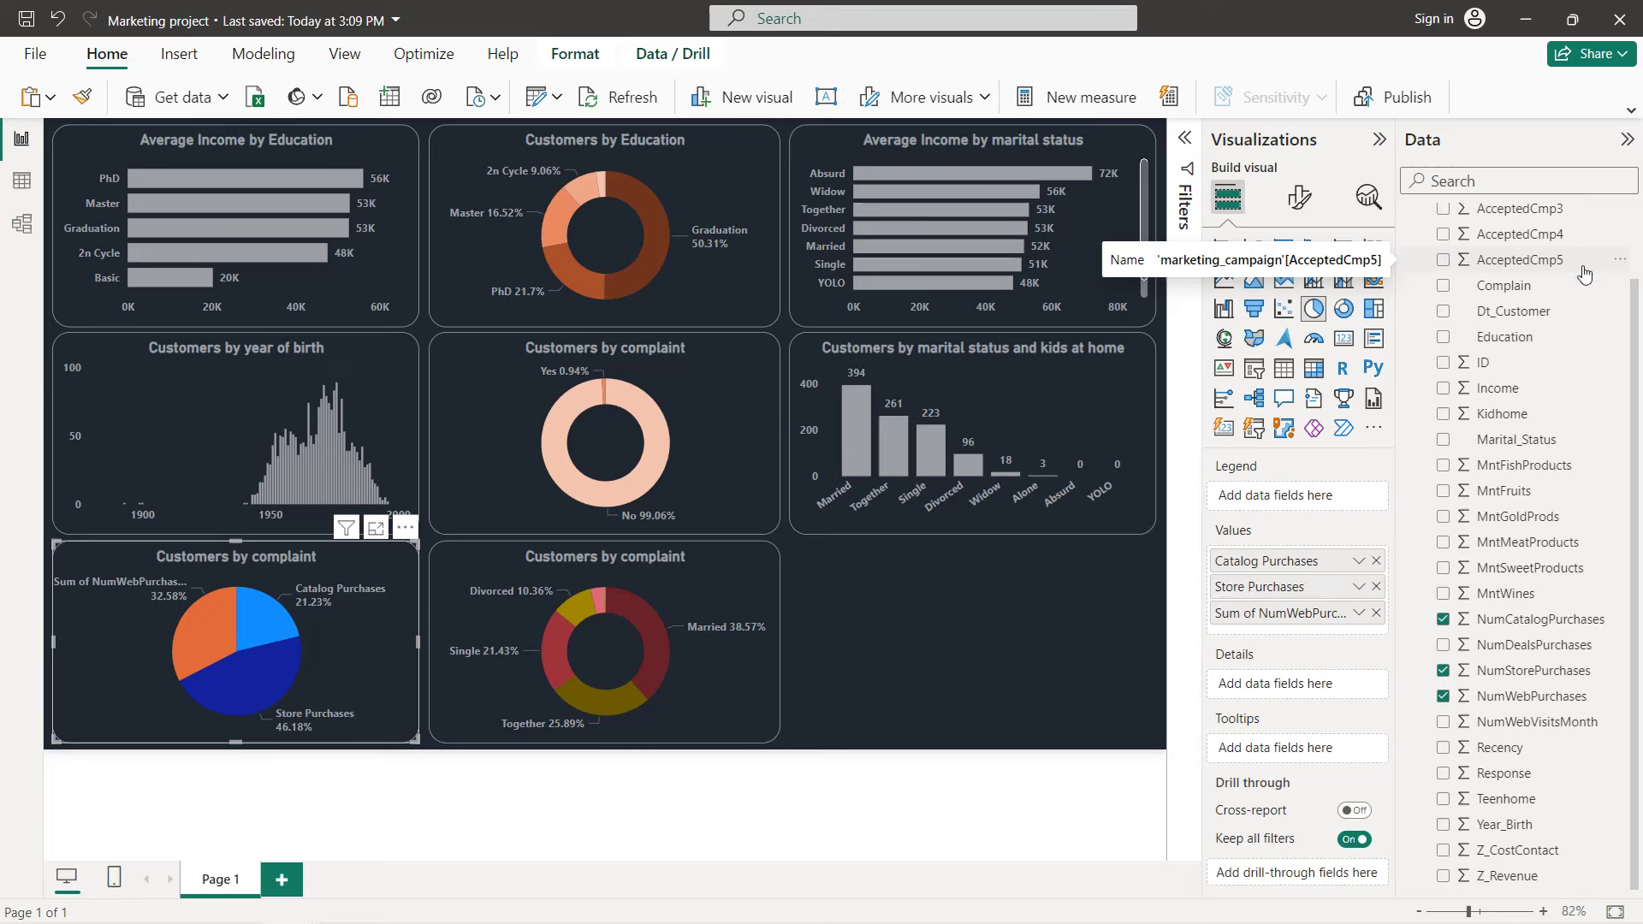
- Rename the NumWebPurchases value to Web Purchases for this pie chart
left_click(1360, 613)
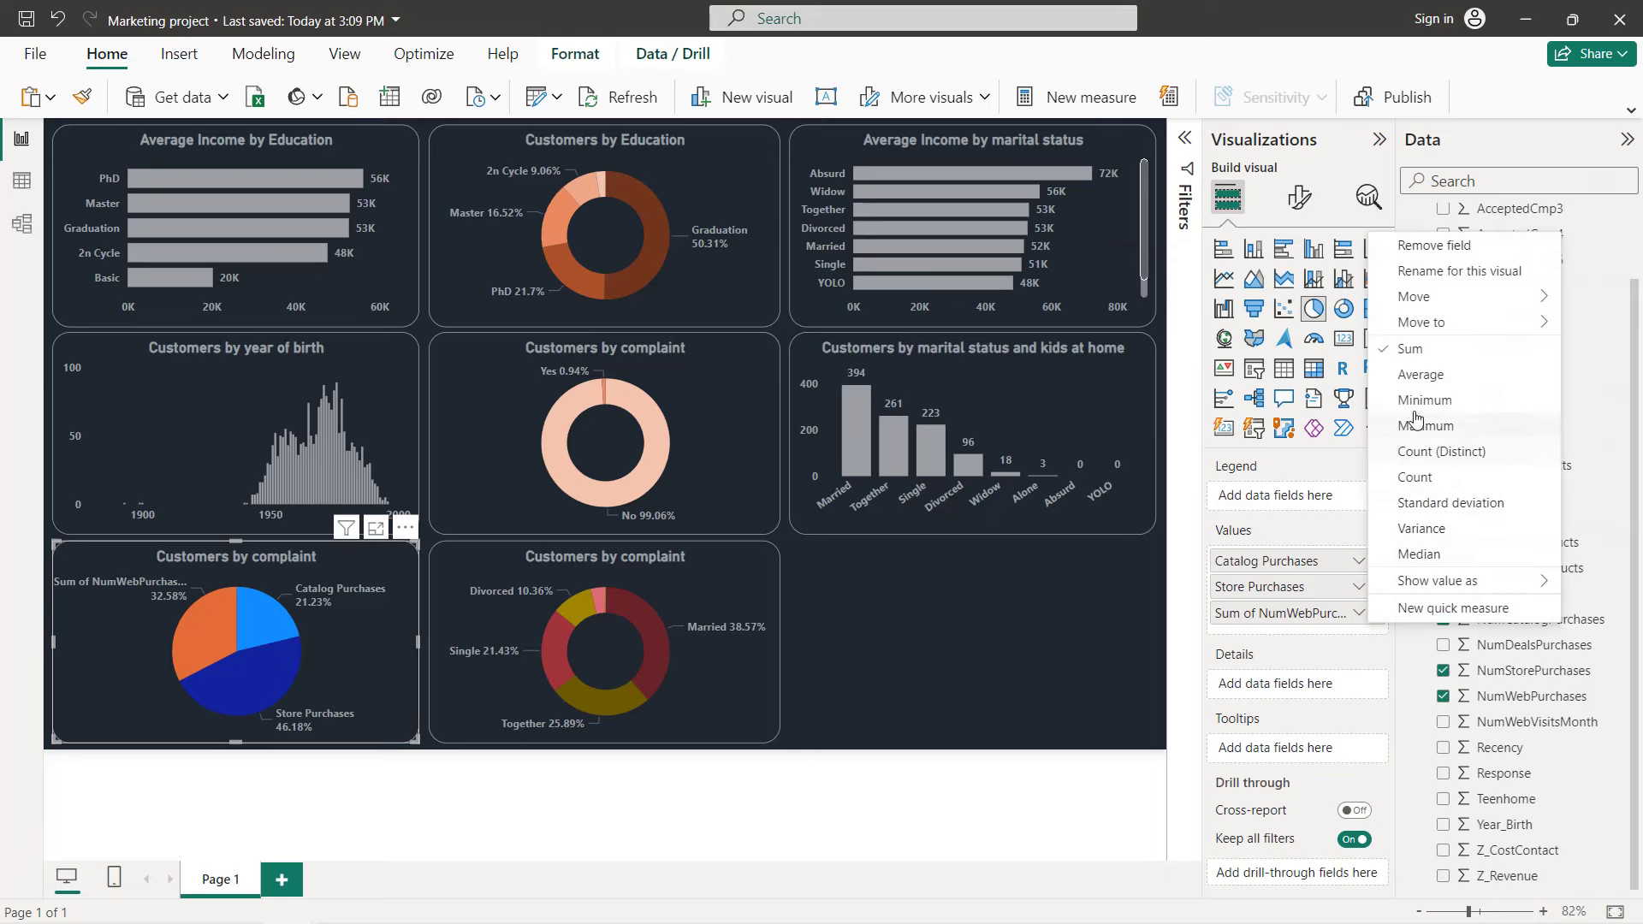
left_click(1442, 271)
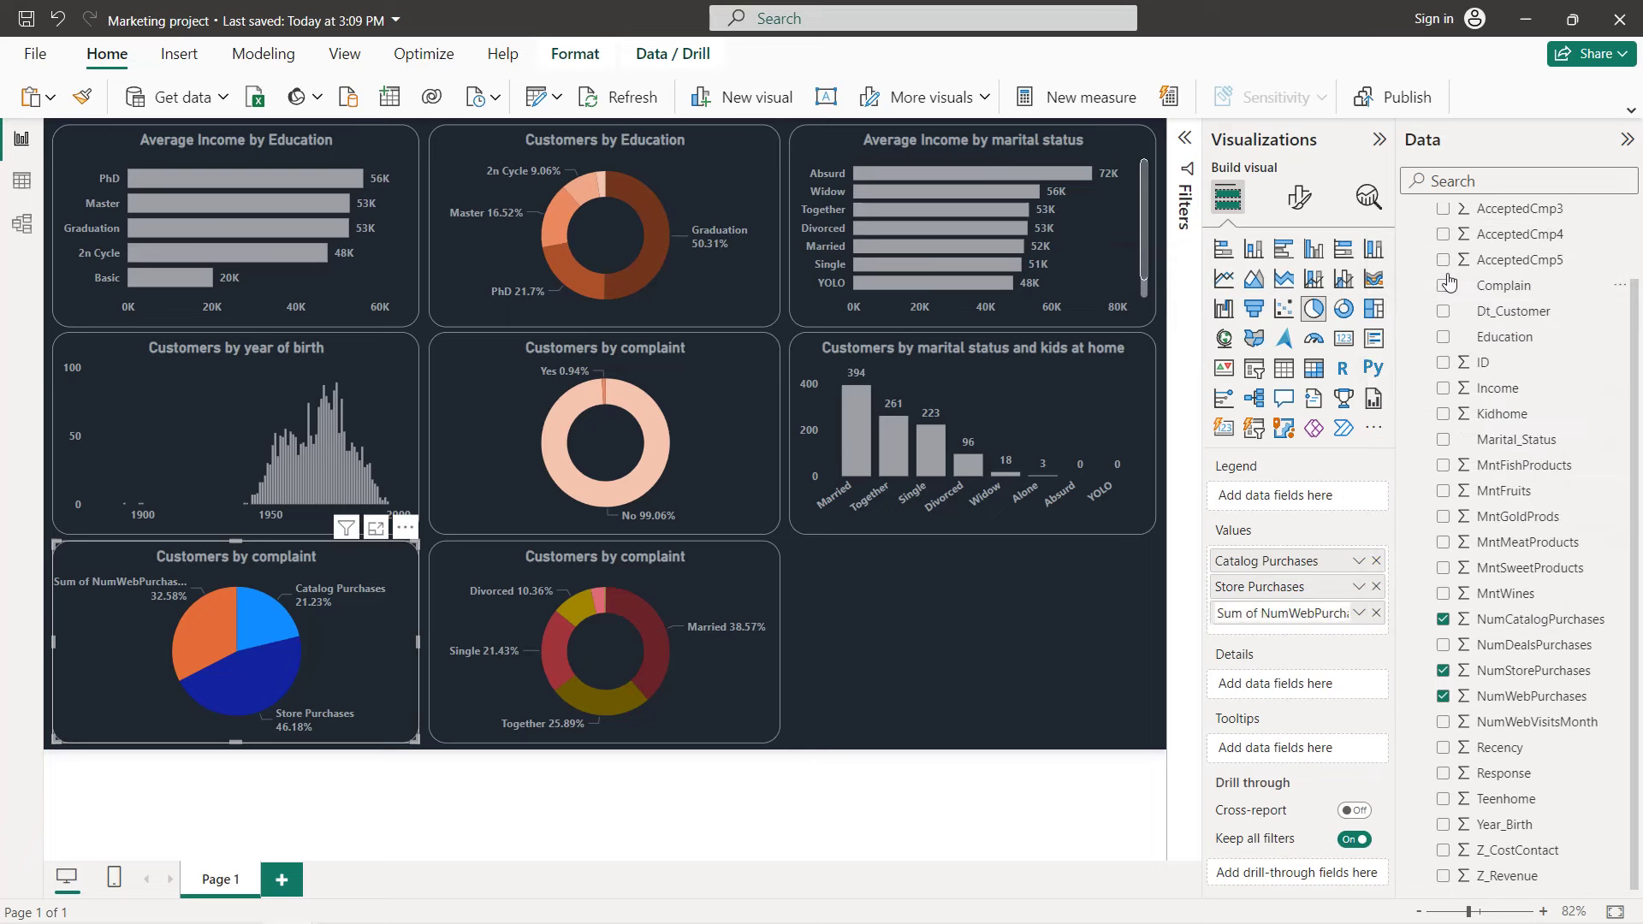
key("End")
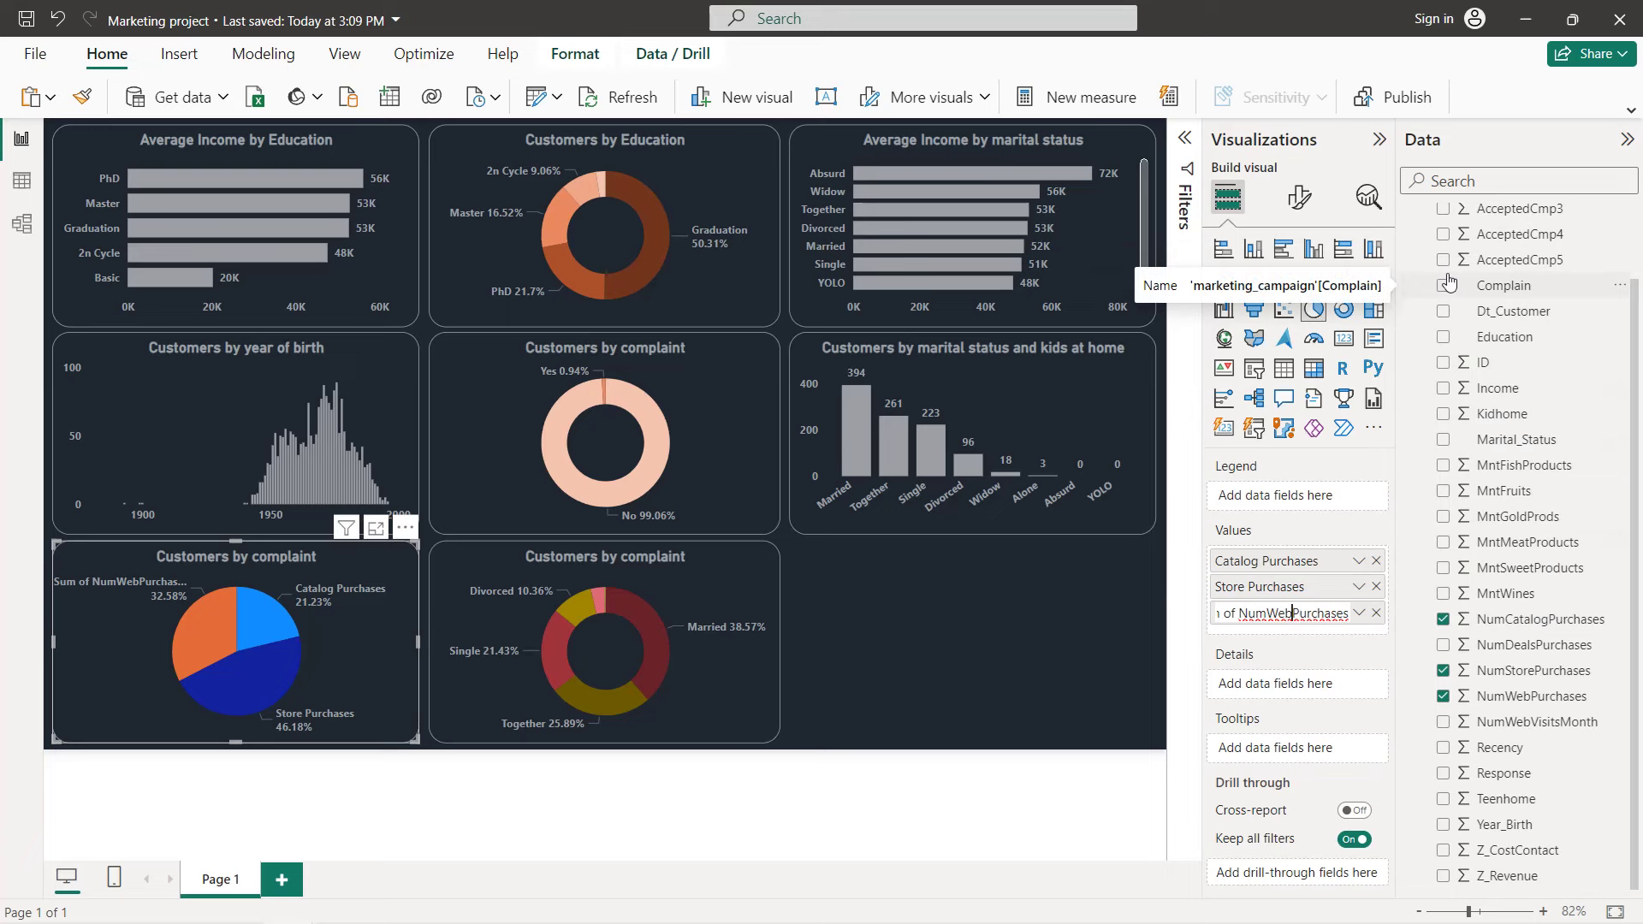
key("Home")
key("Delete")
key("Delete")
key("Delete")
key("Delete")
key("Delete")
key("Delete")
key("Delete")
key("Delete")
key("Delete")
key("Delete")
key("Return")
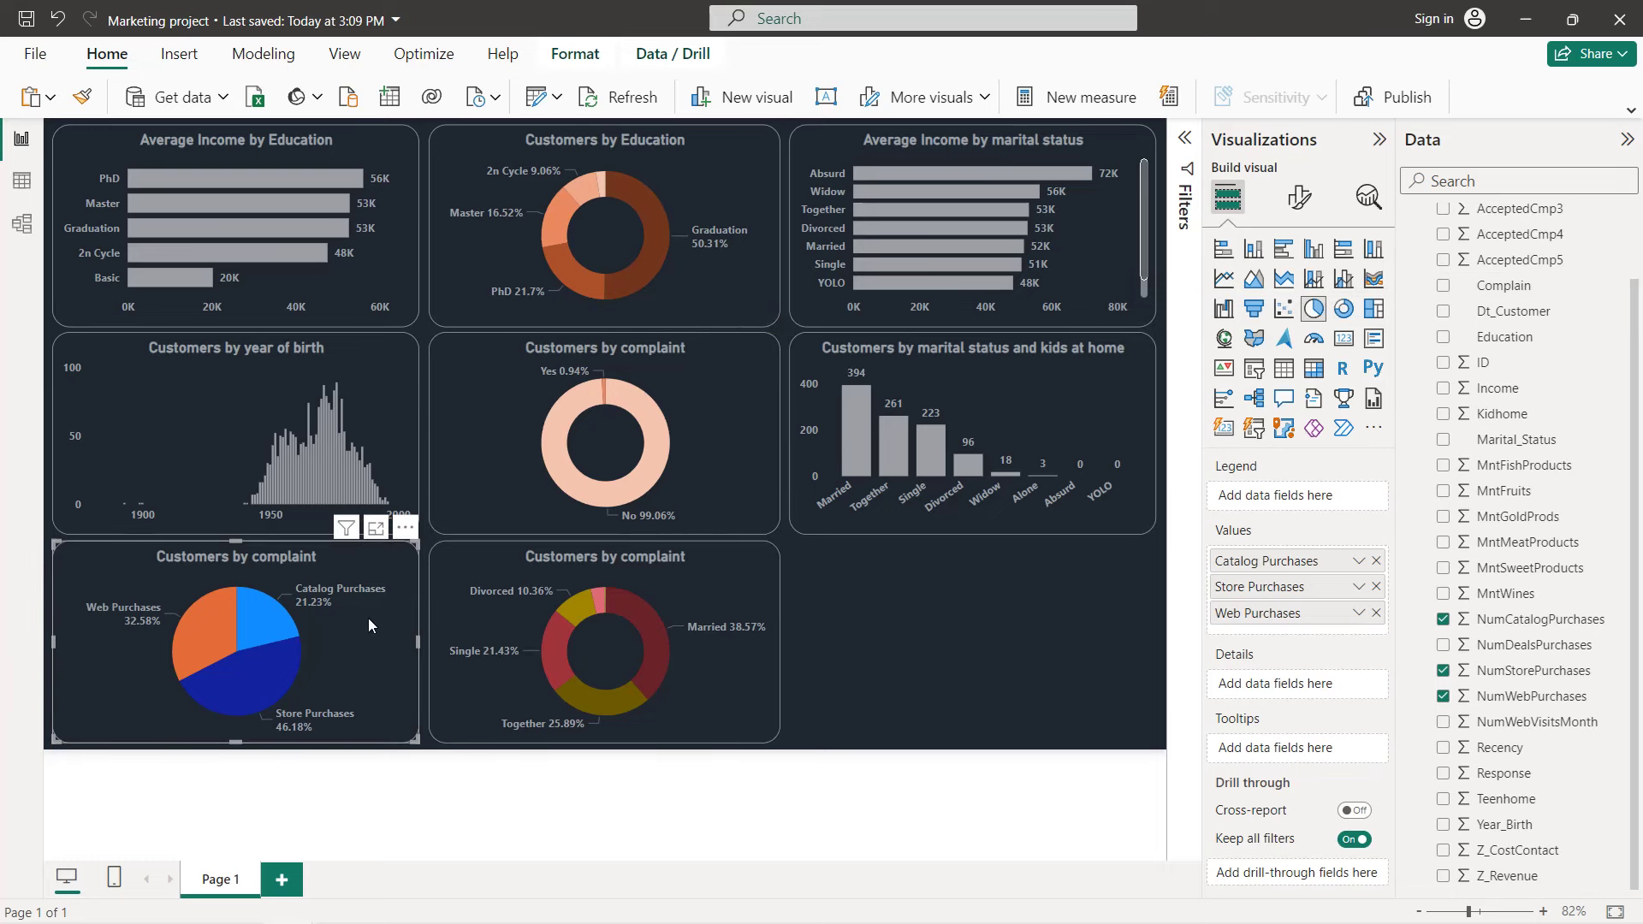
- Change the purchases pie chart's title to "Purchase places"
left_click(1301, 198)
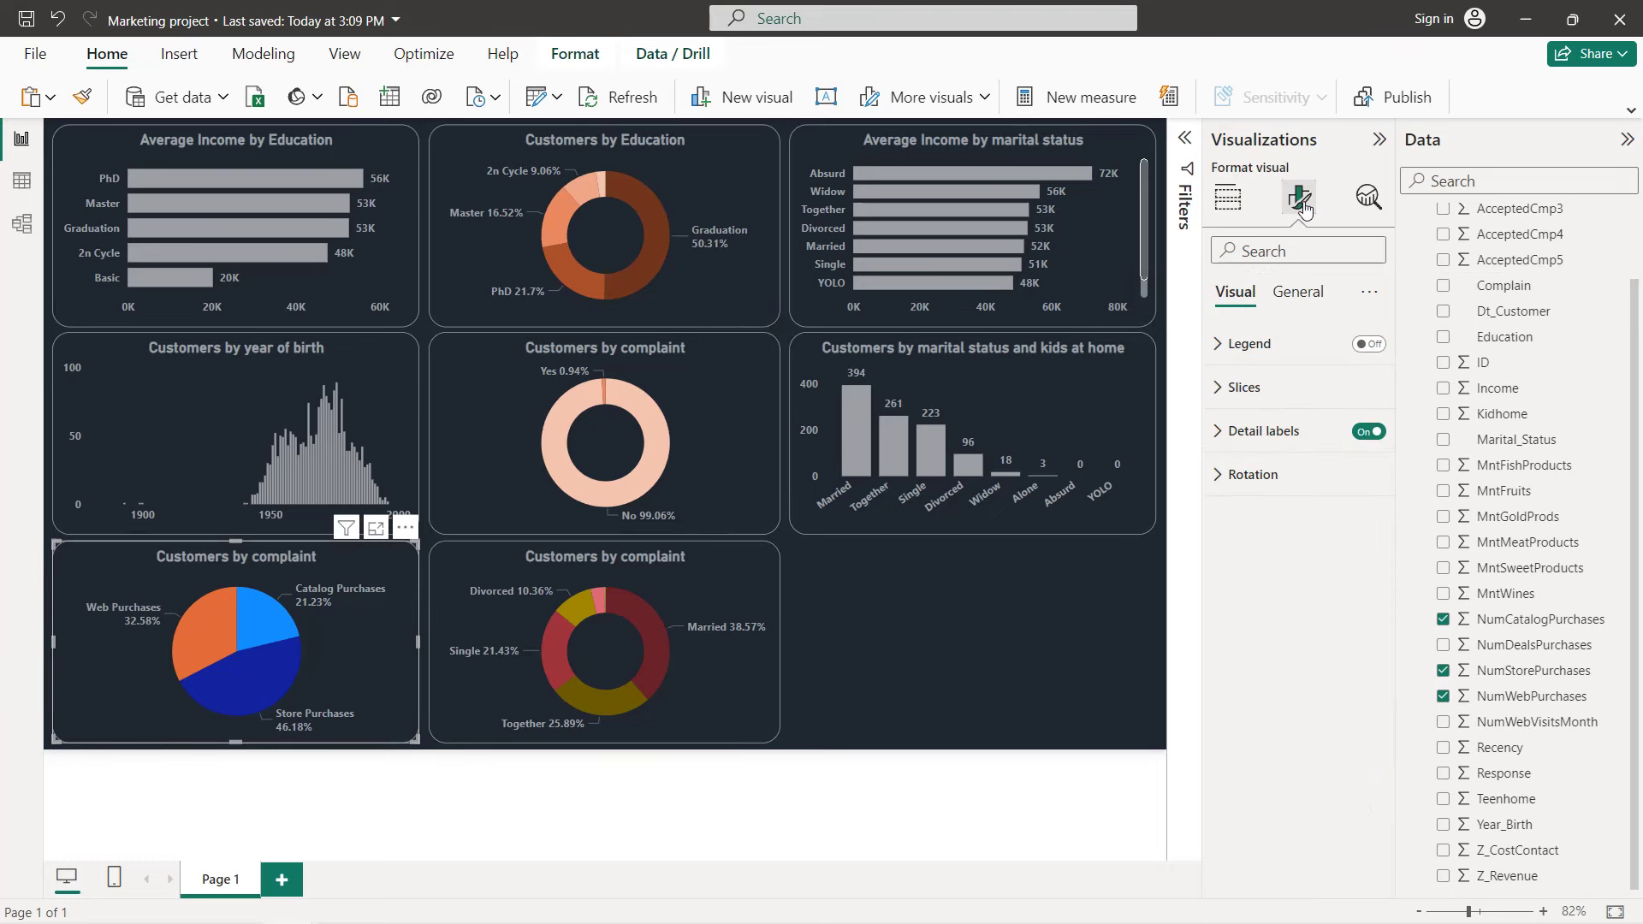
left_click(1299, 293)
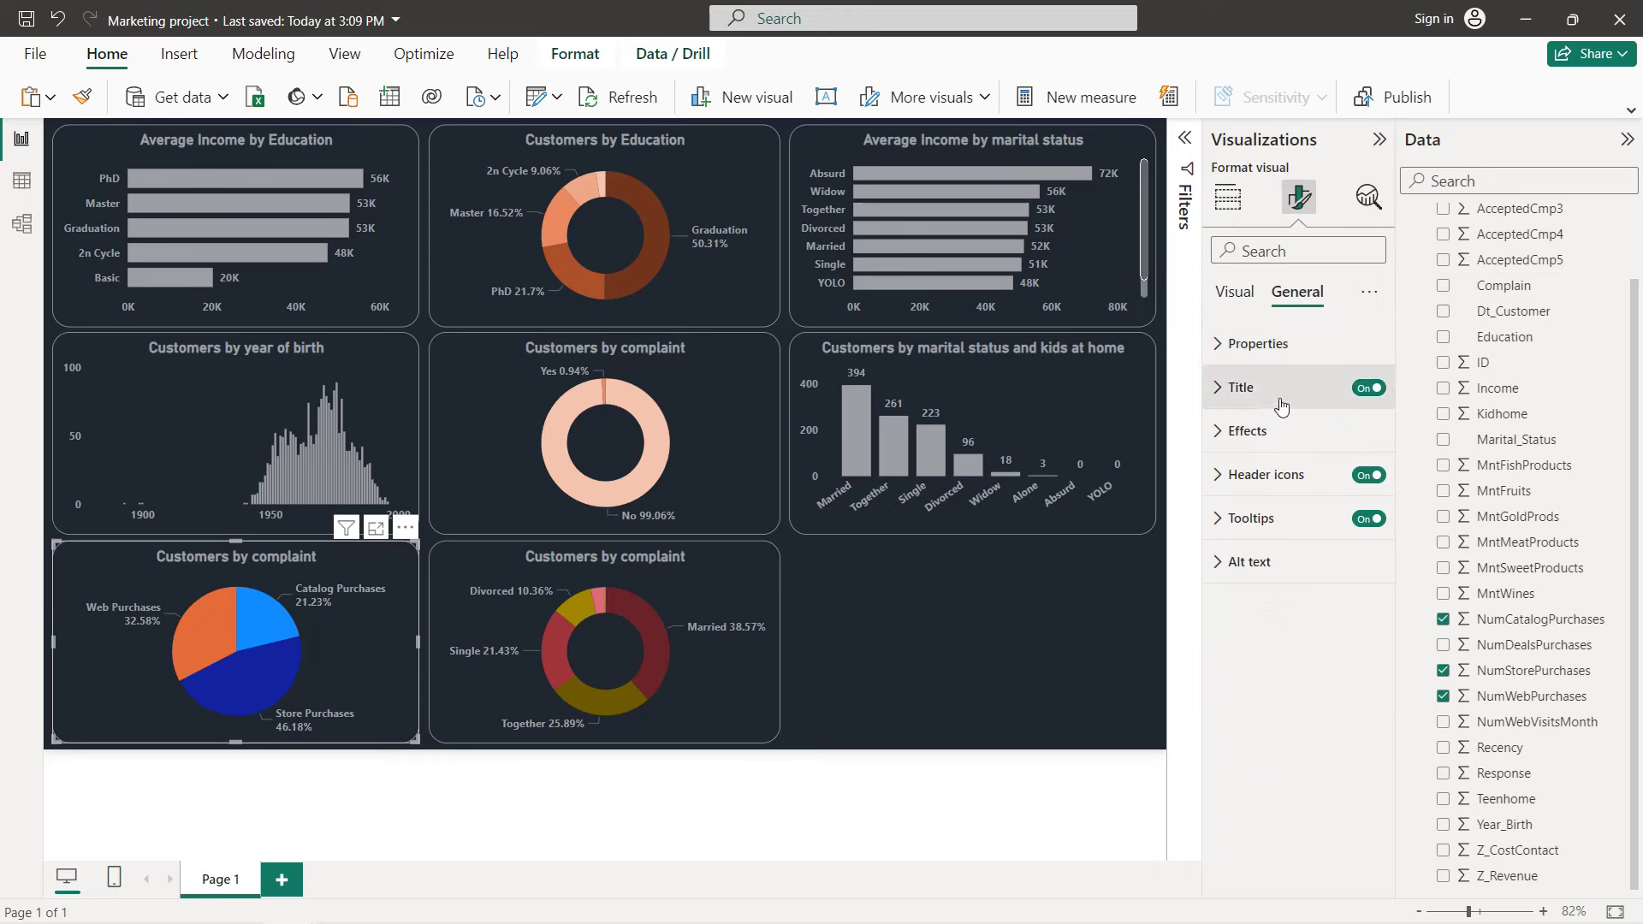
left_click(1240, 387)
left_click(1292, 495)
key("ctrl+a")
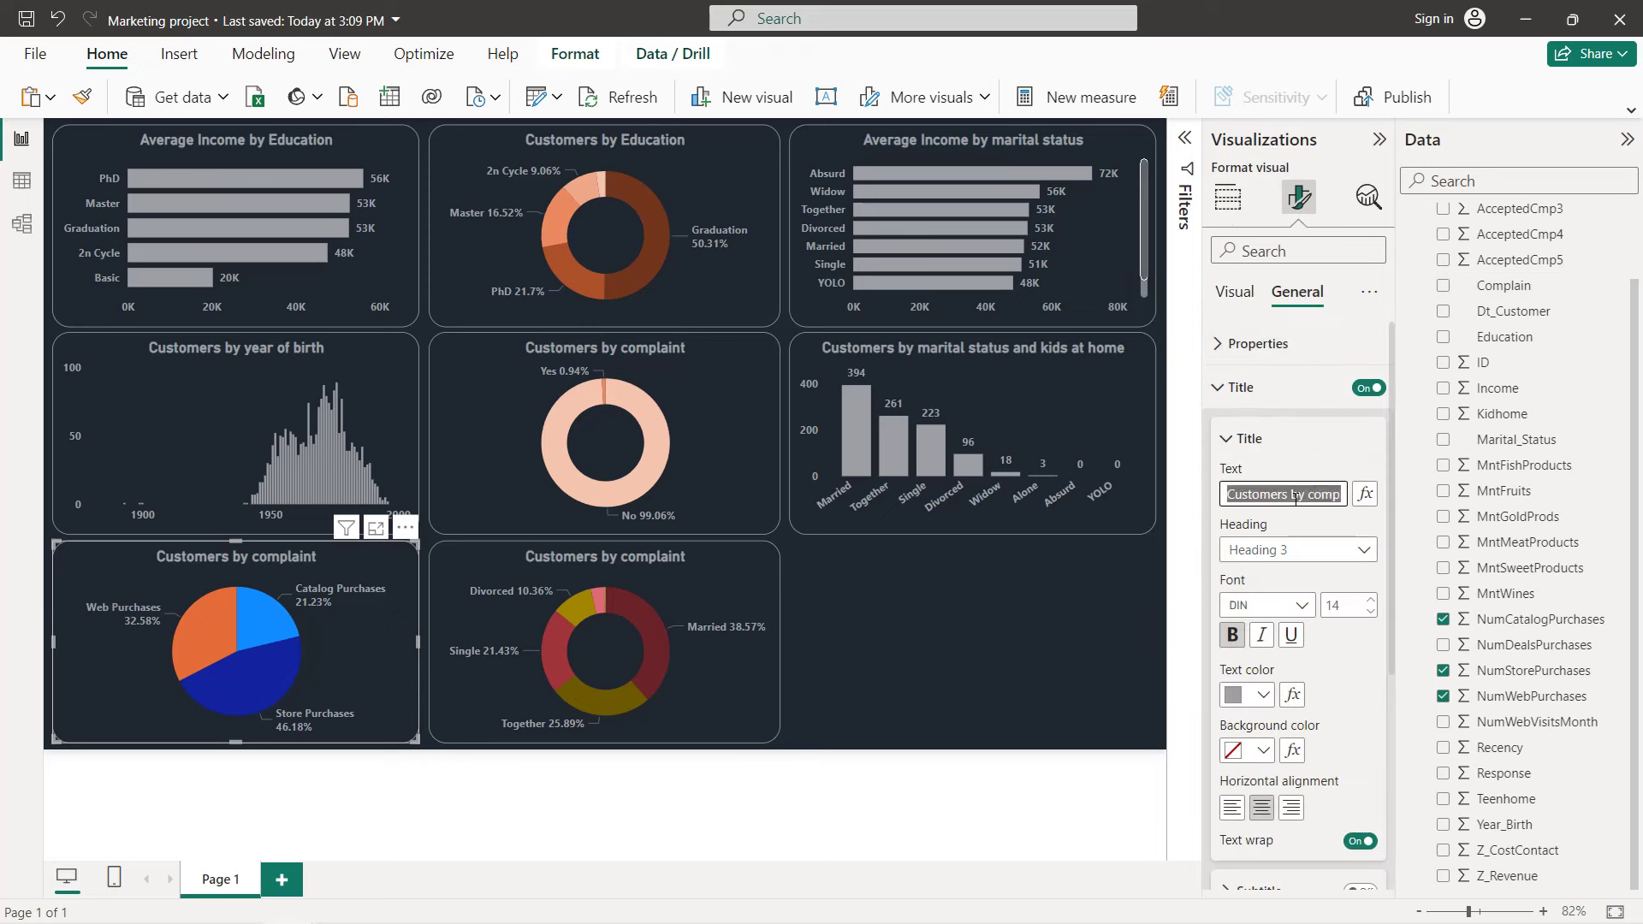
type("Pu")
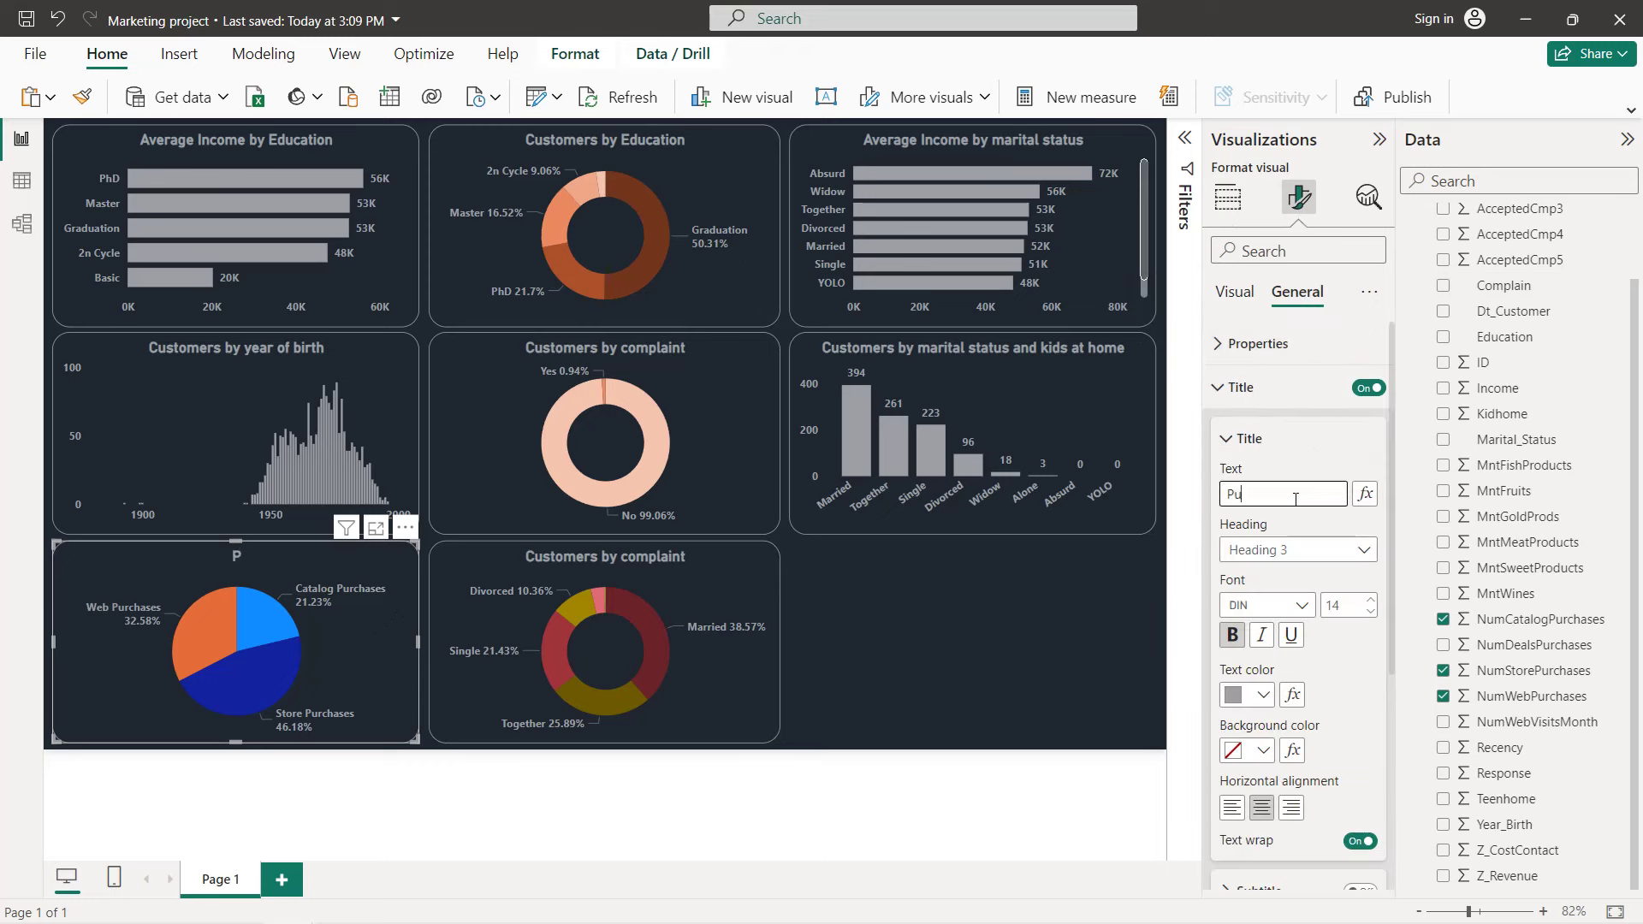
type("rchase places")
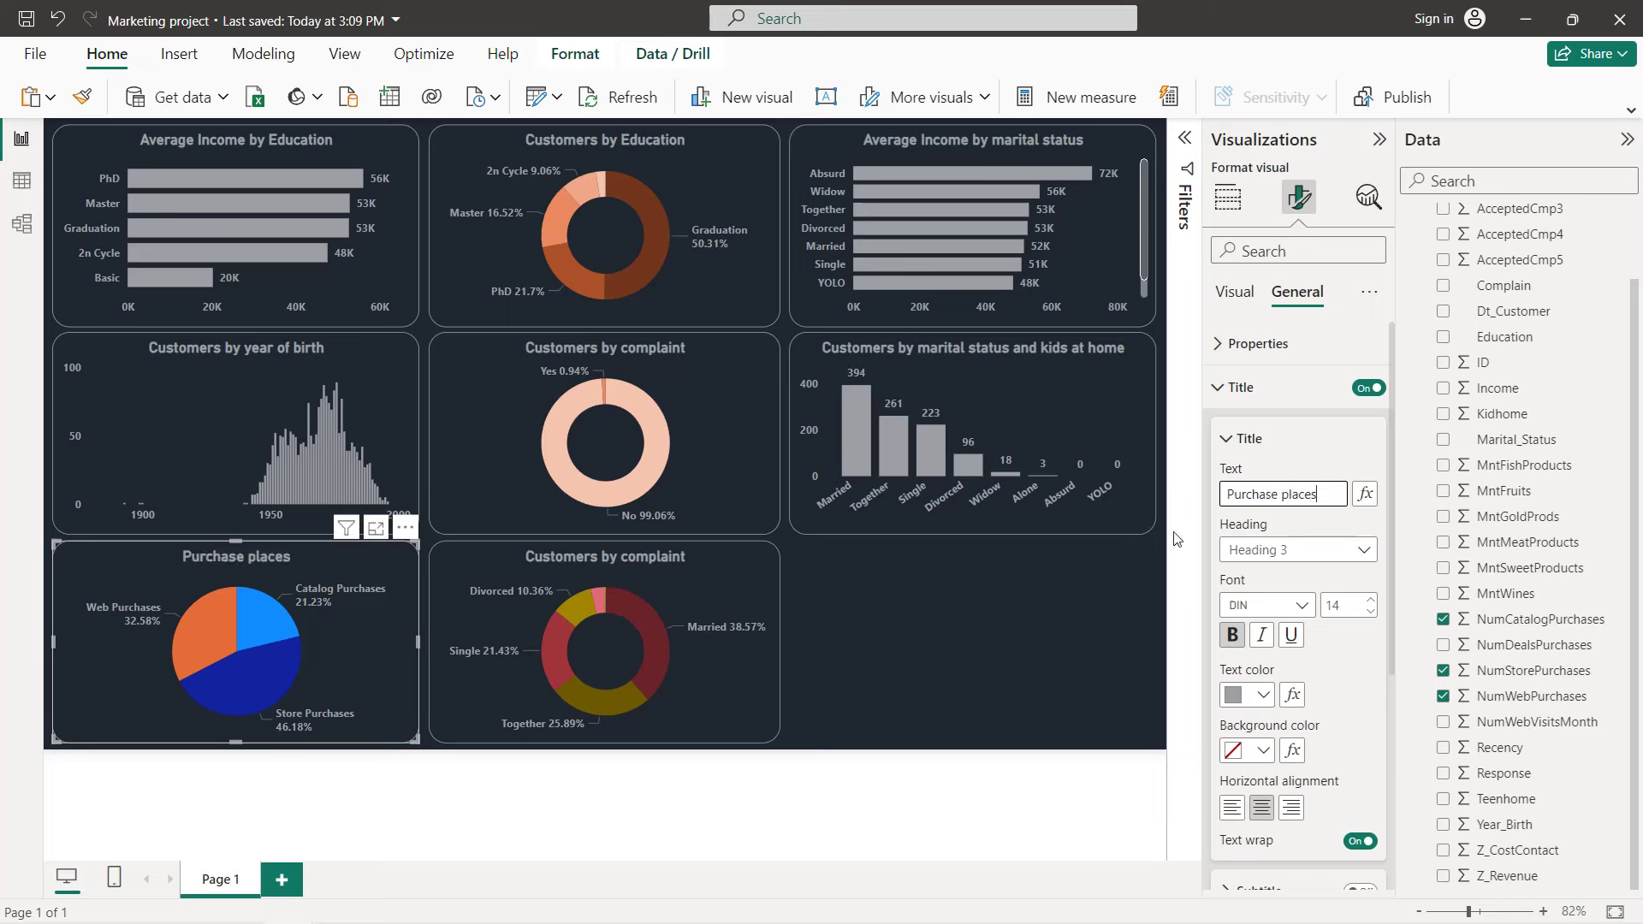
left_click(360, 633)
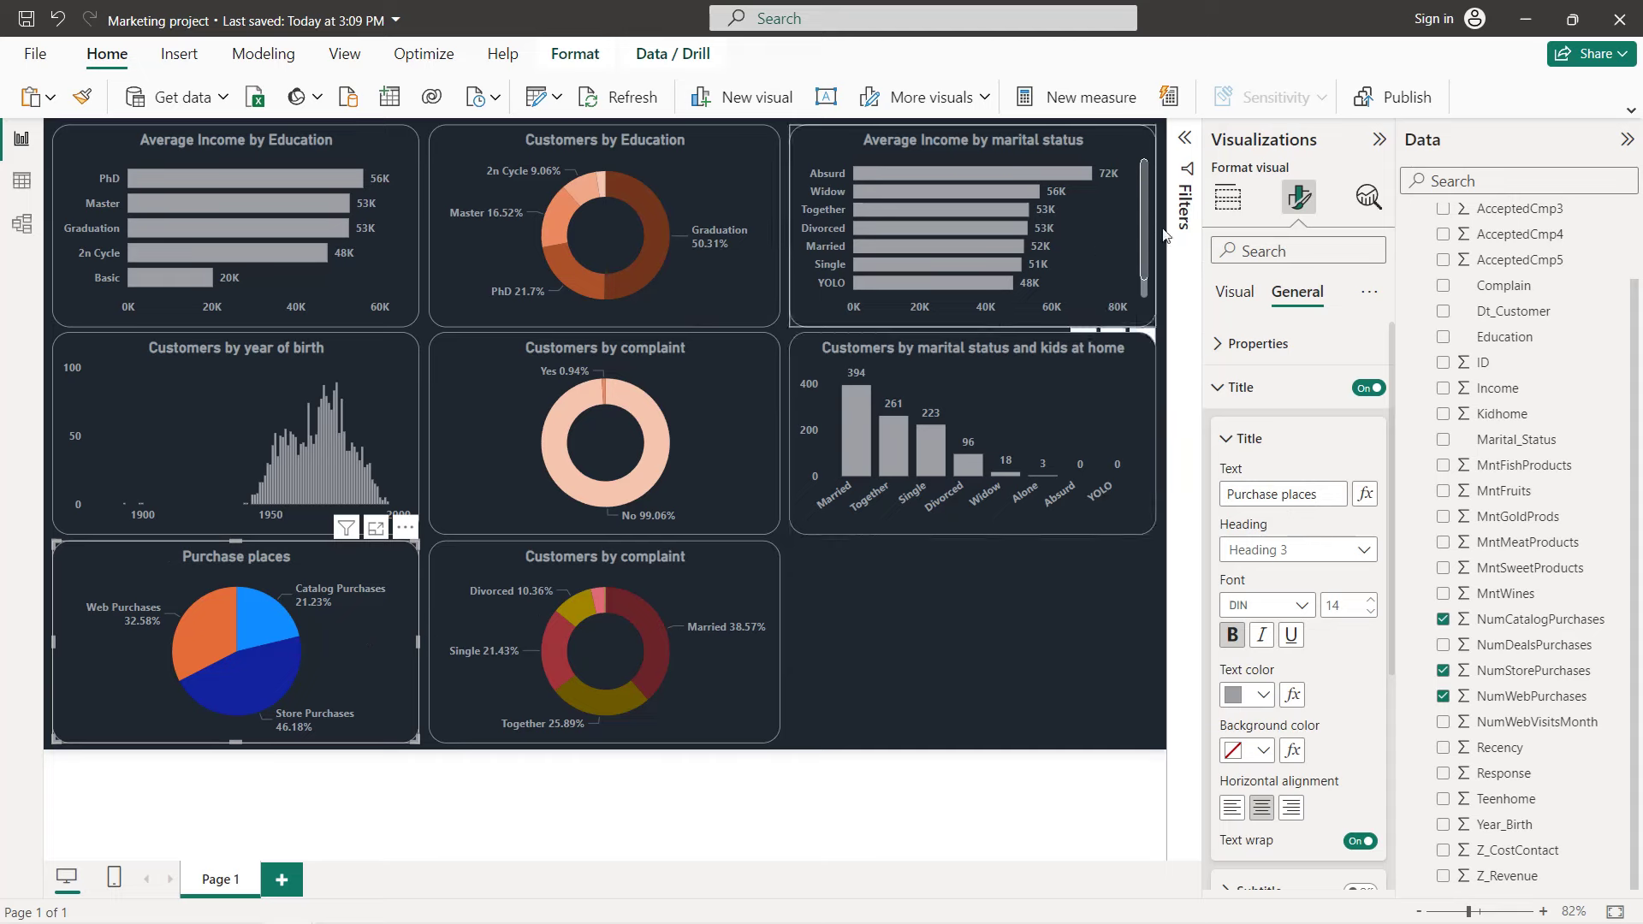
- Recolour the Purchase places slices in greys: Catalog Purchases dark grey, Store Purchases medium grey and Web Purchases light grey
left_click(1228, 197)
left_click(1299, 197)
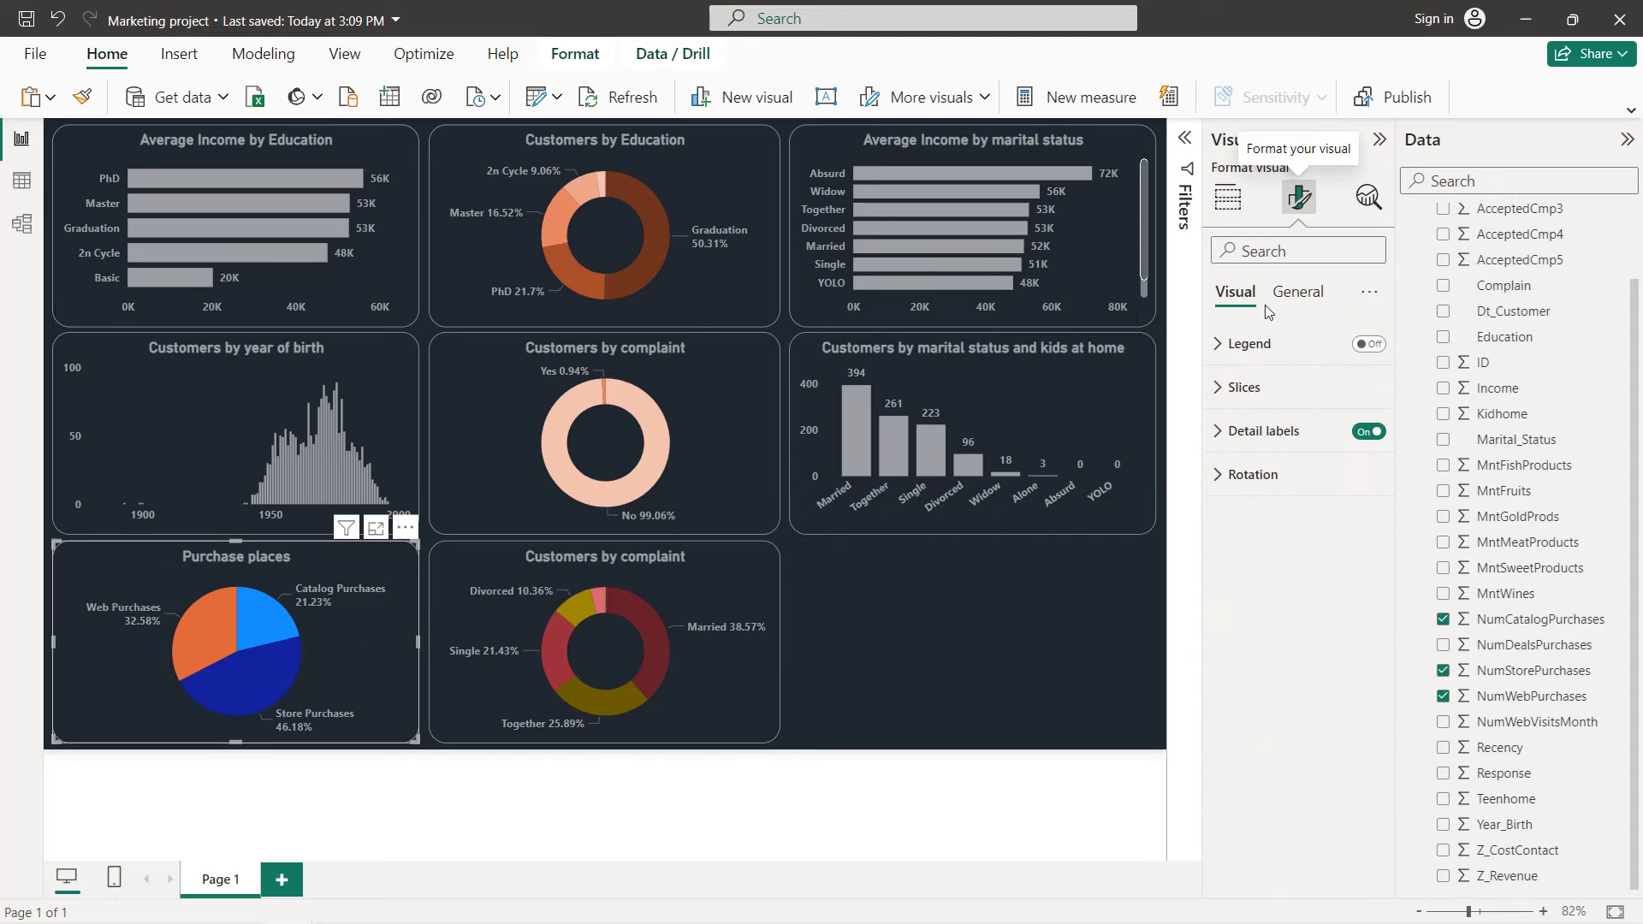
left_click(1249, 387)
left_click(1264, 498)
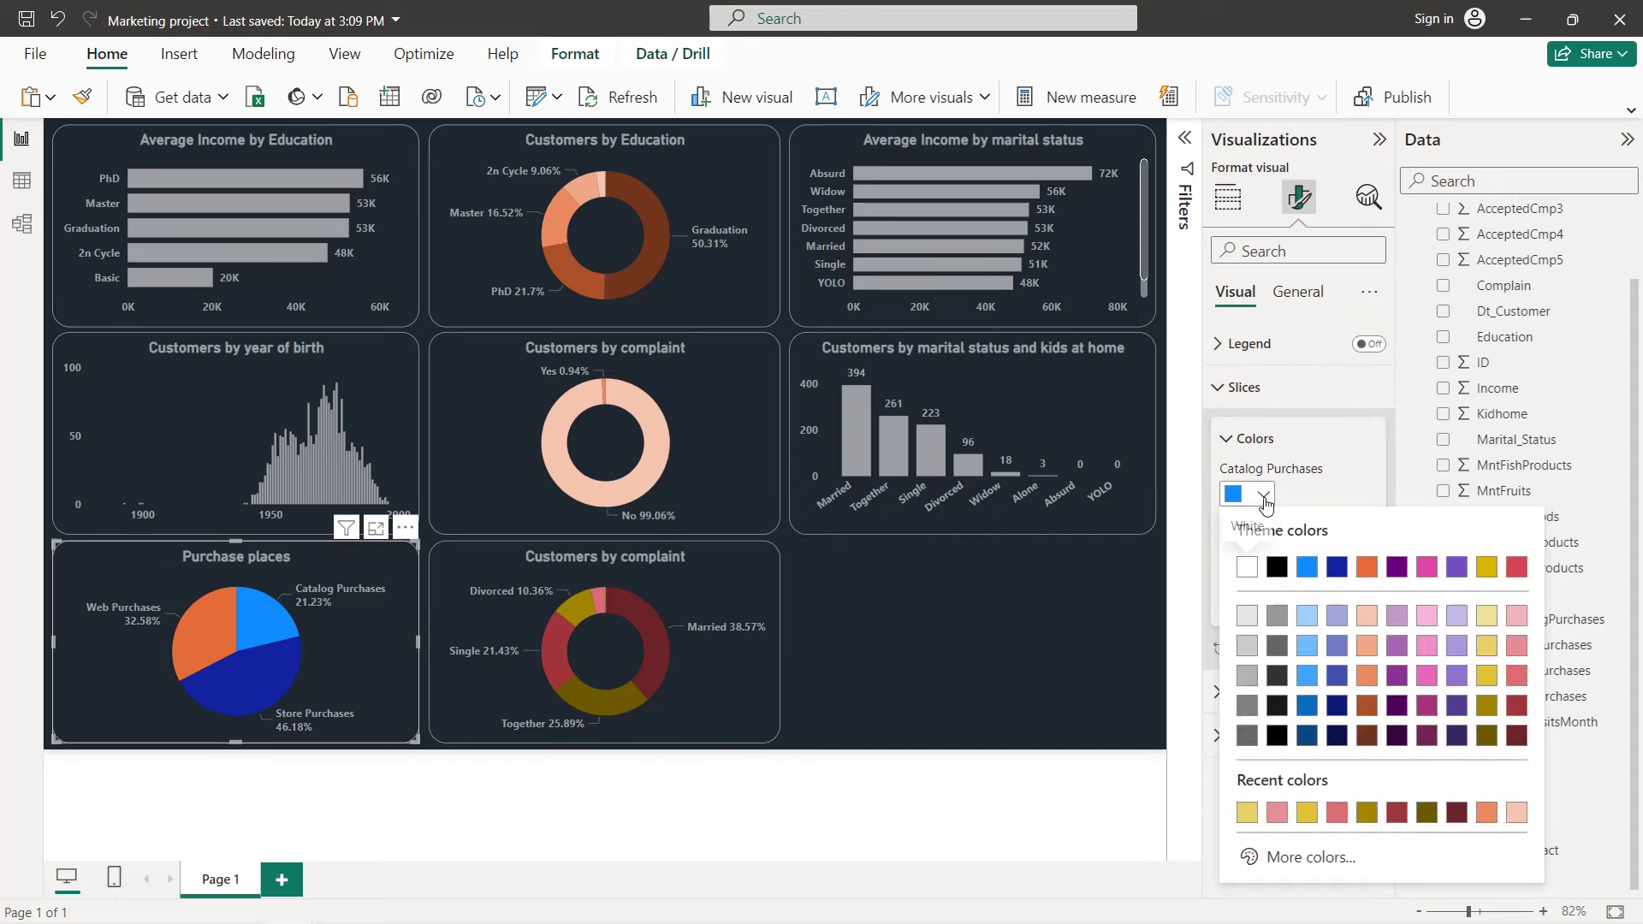
left_click(1247, 735)
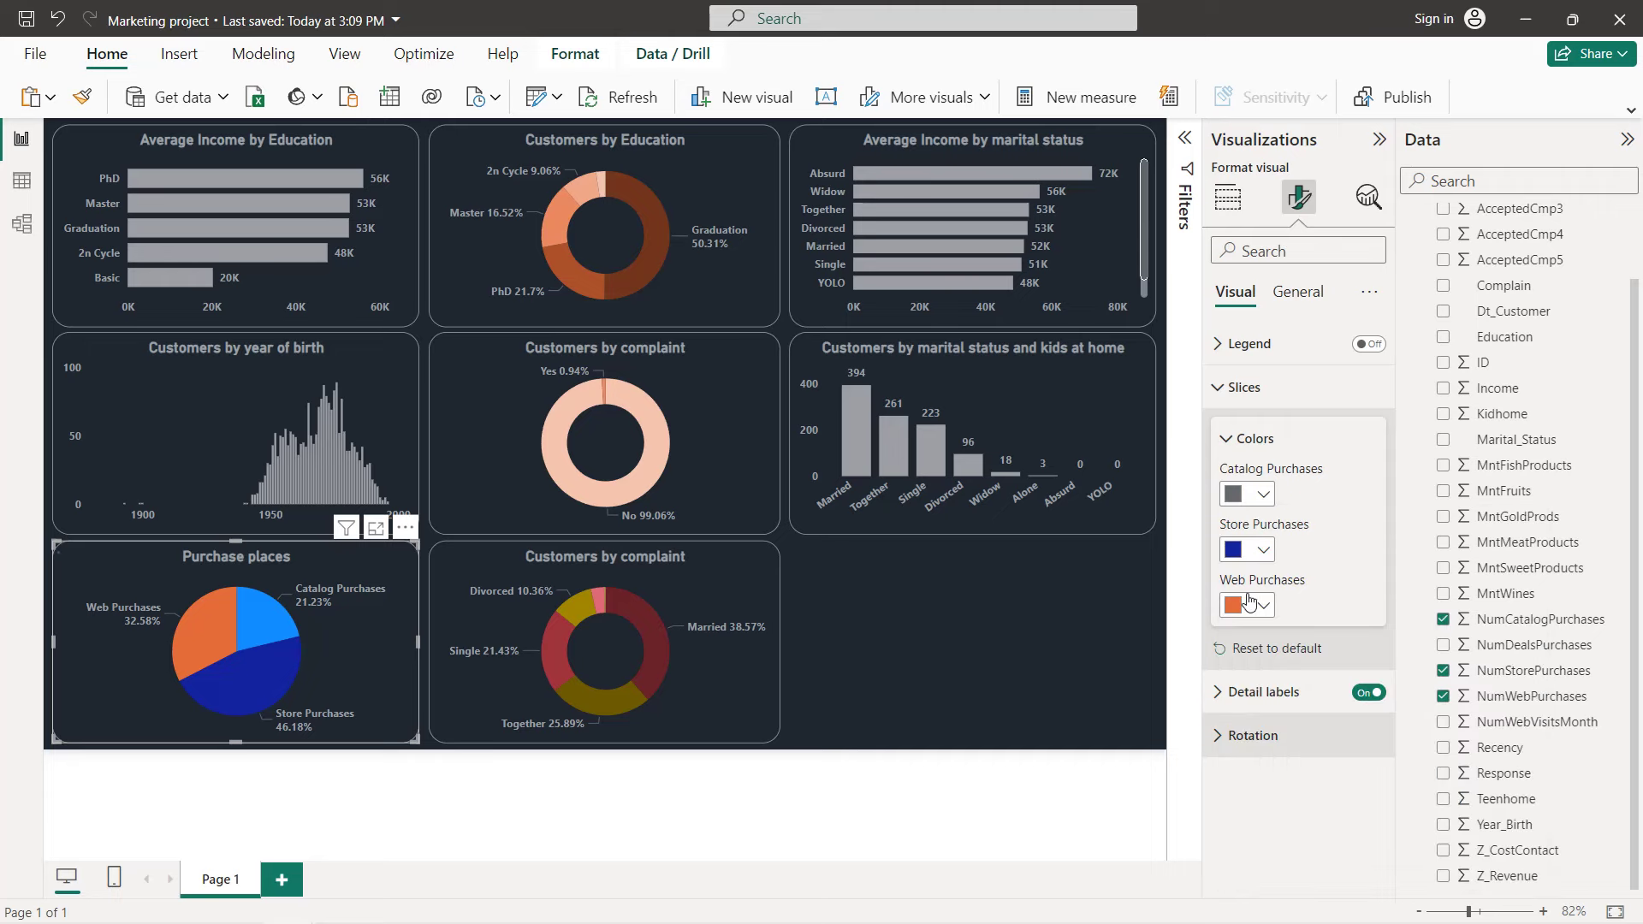
left_click(1250, 550)
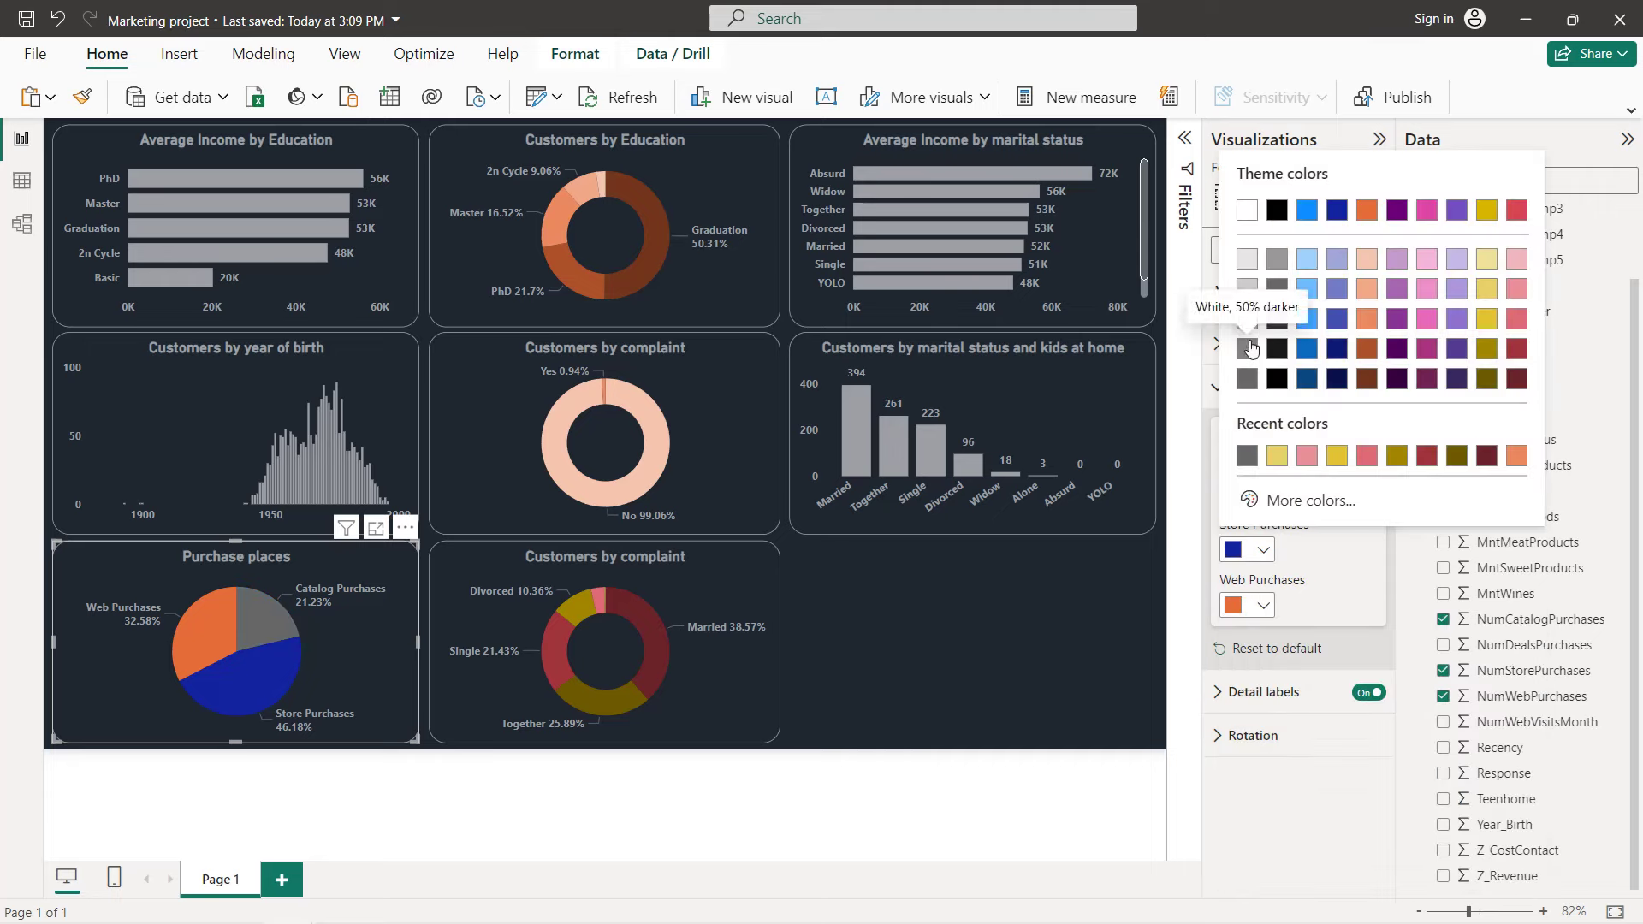
left_click(1246, 289)
left_click(1250, 604)
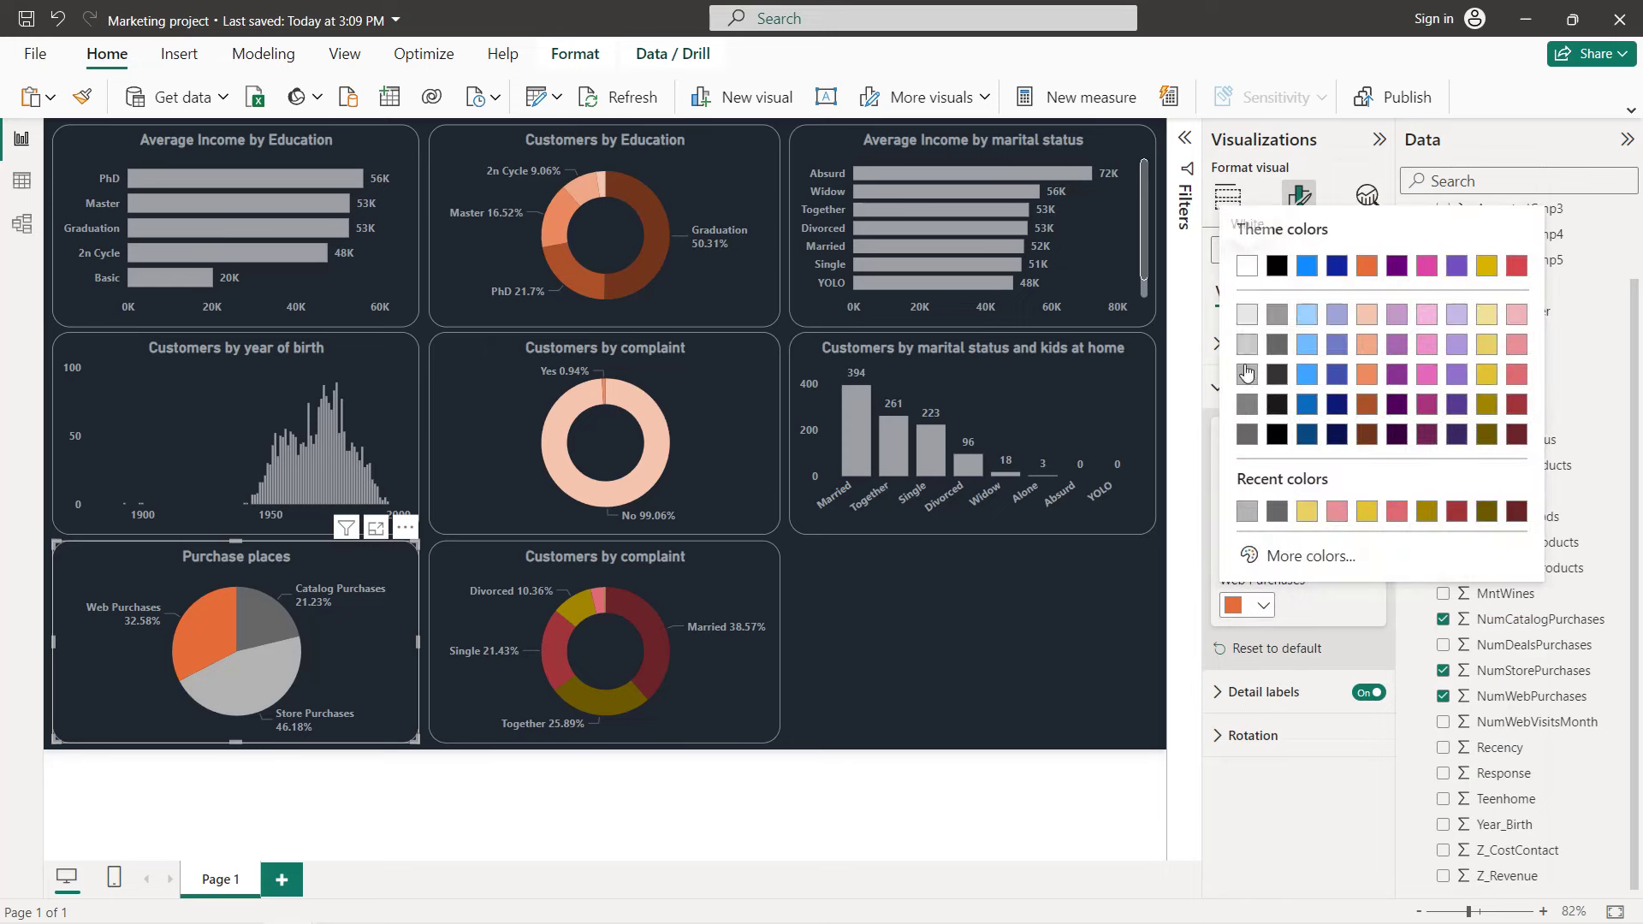
left_click(1247, 344)
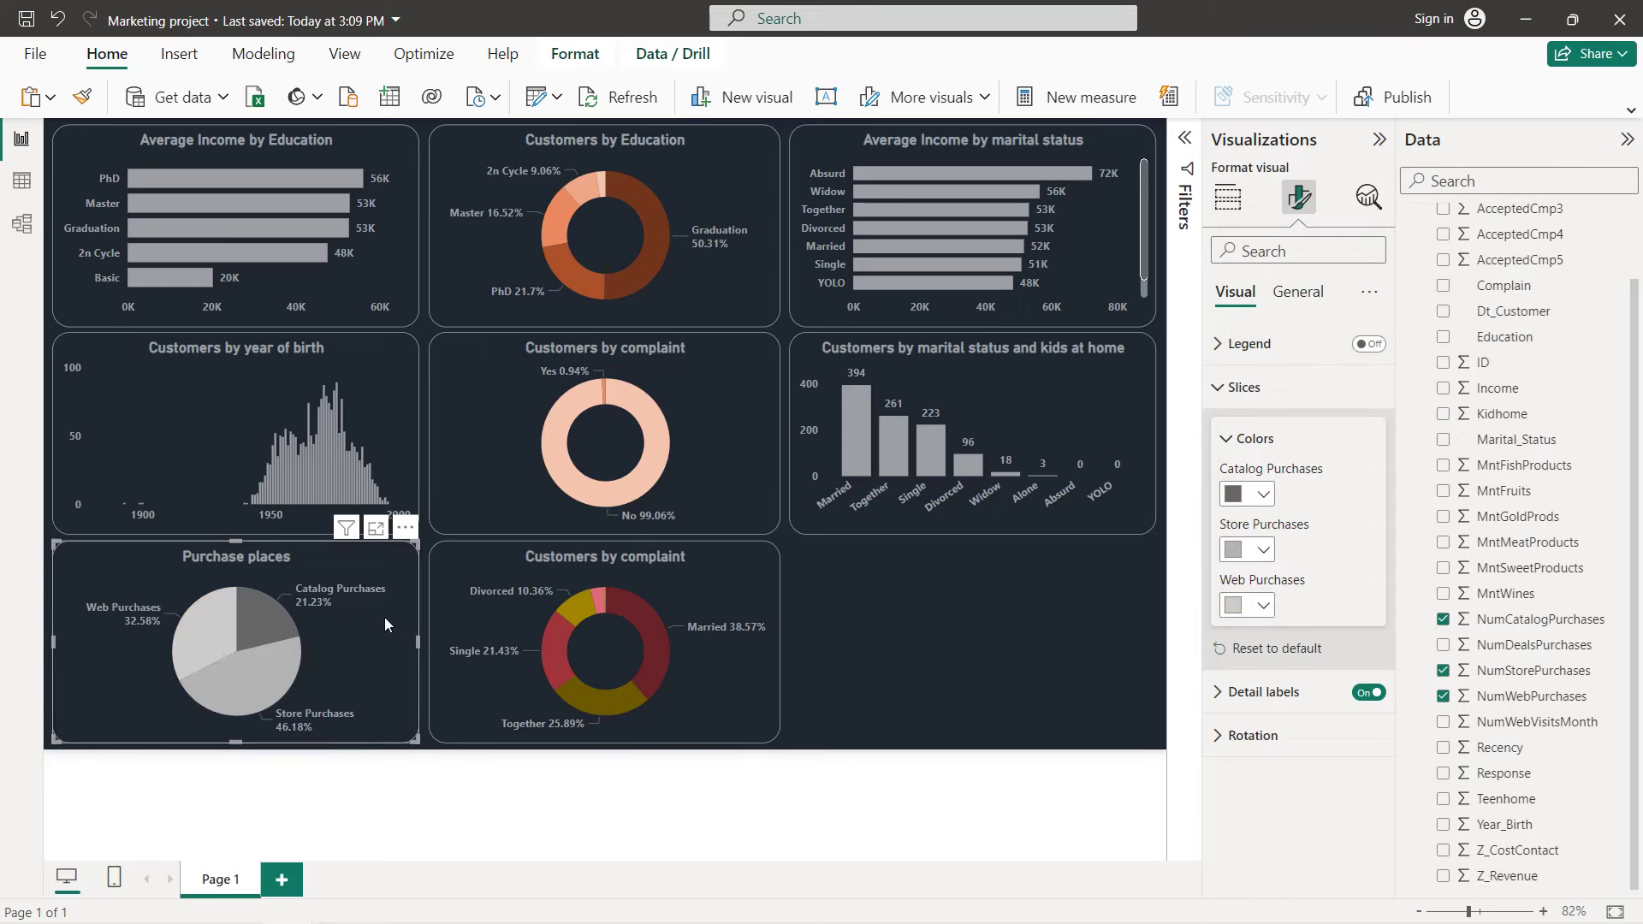
- Duplicate the Purchase places pie chart and place the copy below the marital status and kids at home chart
key("ctrl+c")
key("ctrl+v")
left_click_drag(318, 596, 1037, 558)
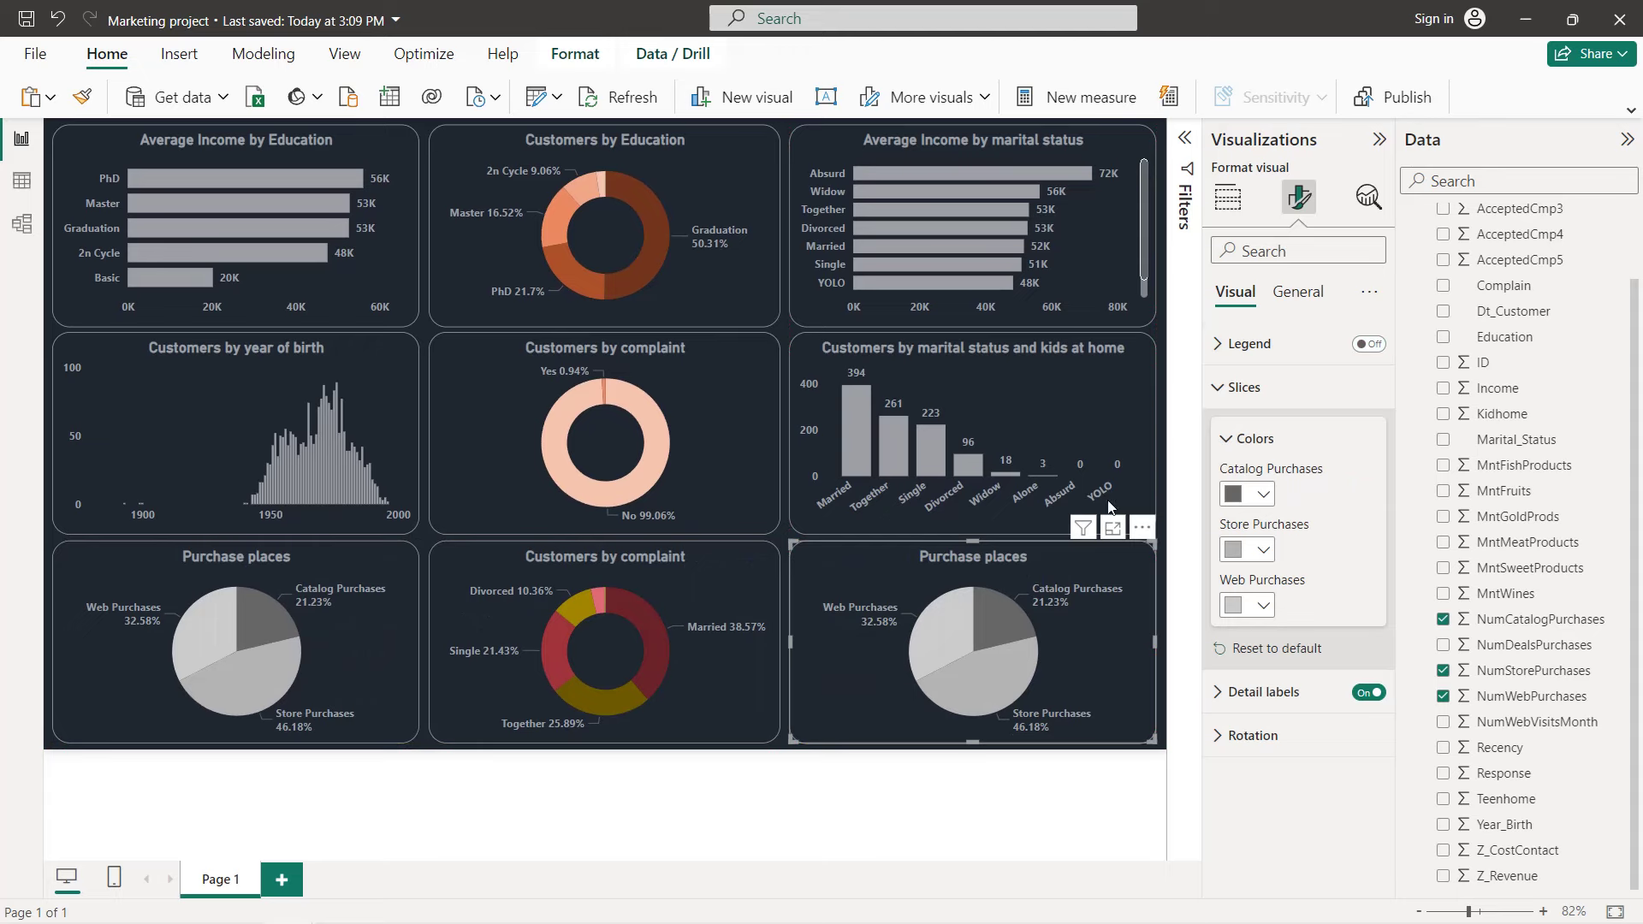
- Change the title of the copied pie chart to "Products"
left_click(1297, 292)
left_click(1299, 378)
triple_click(1302, 484)
type("Products")
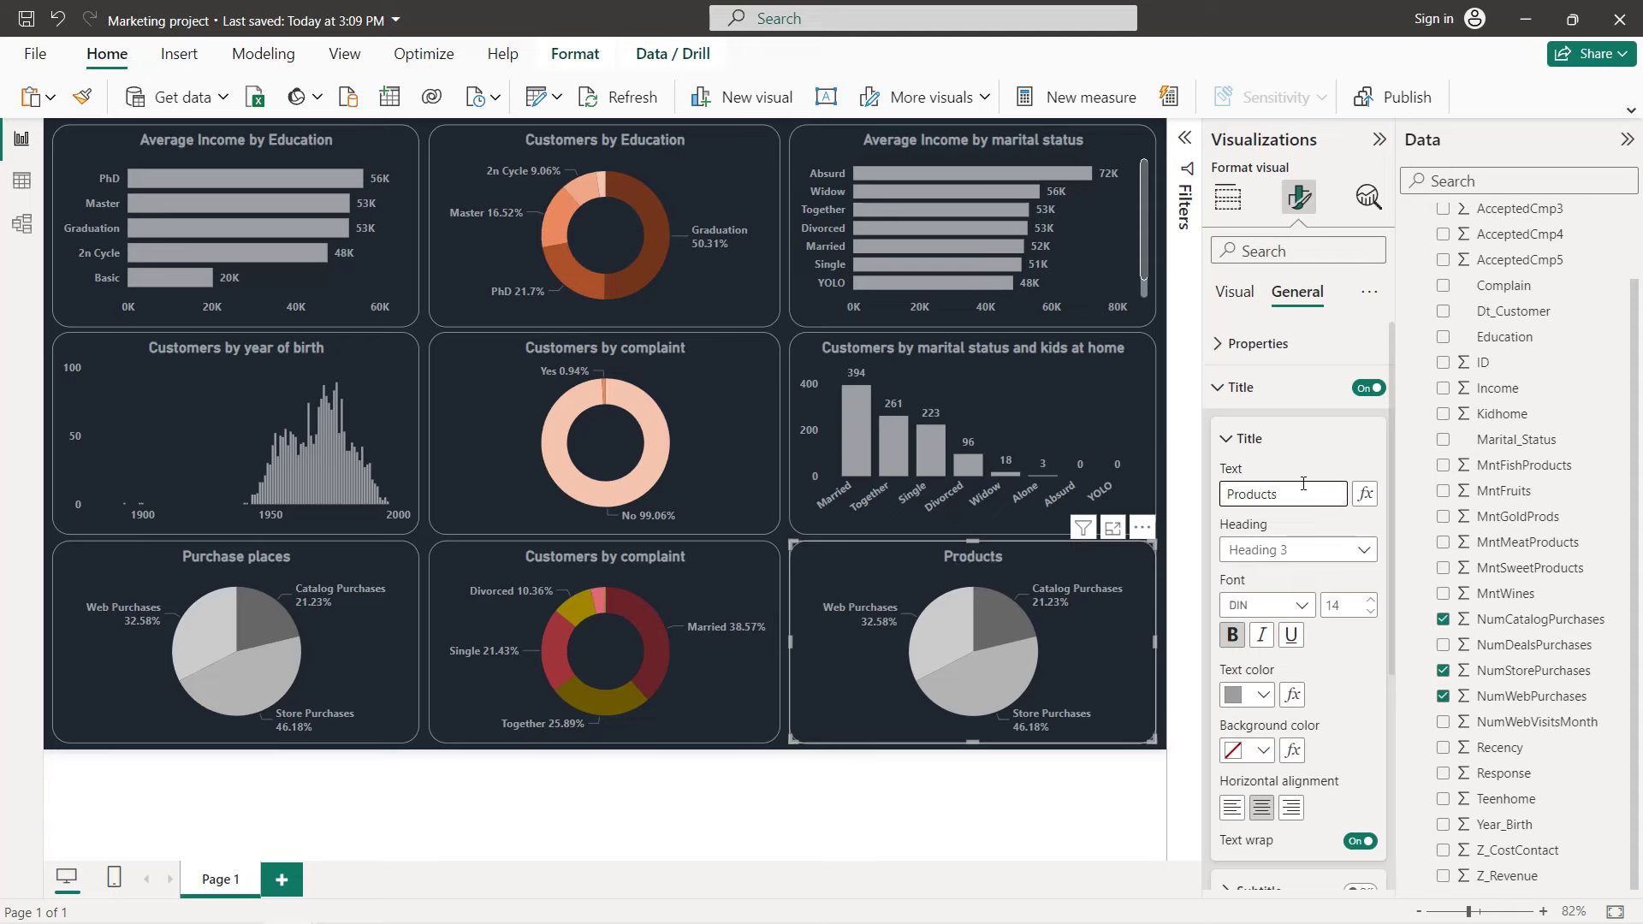
left_click(1073, 652)
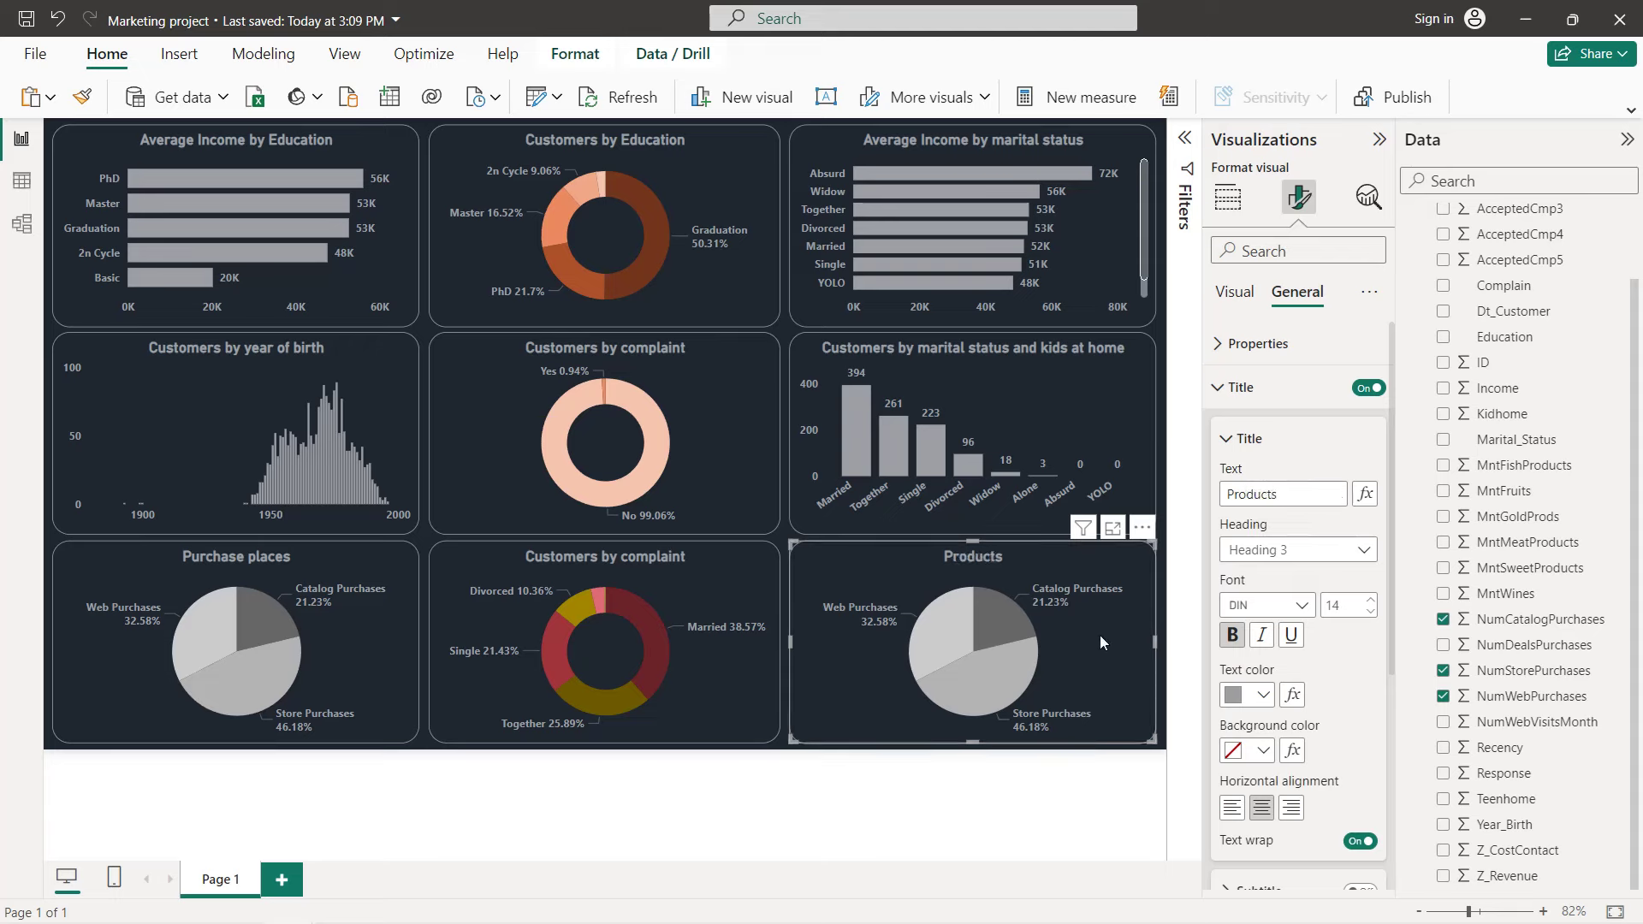
- Clear all value fields from the Products pie chart, including the three purchase fields and the added MntFishProducts
left_click(1443, 467)
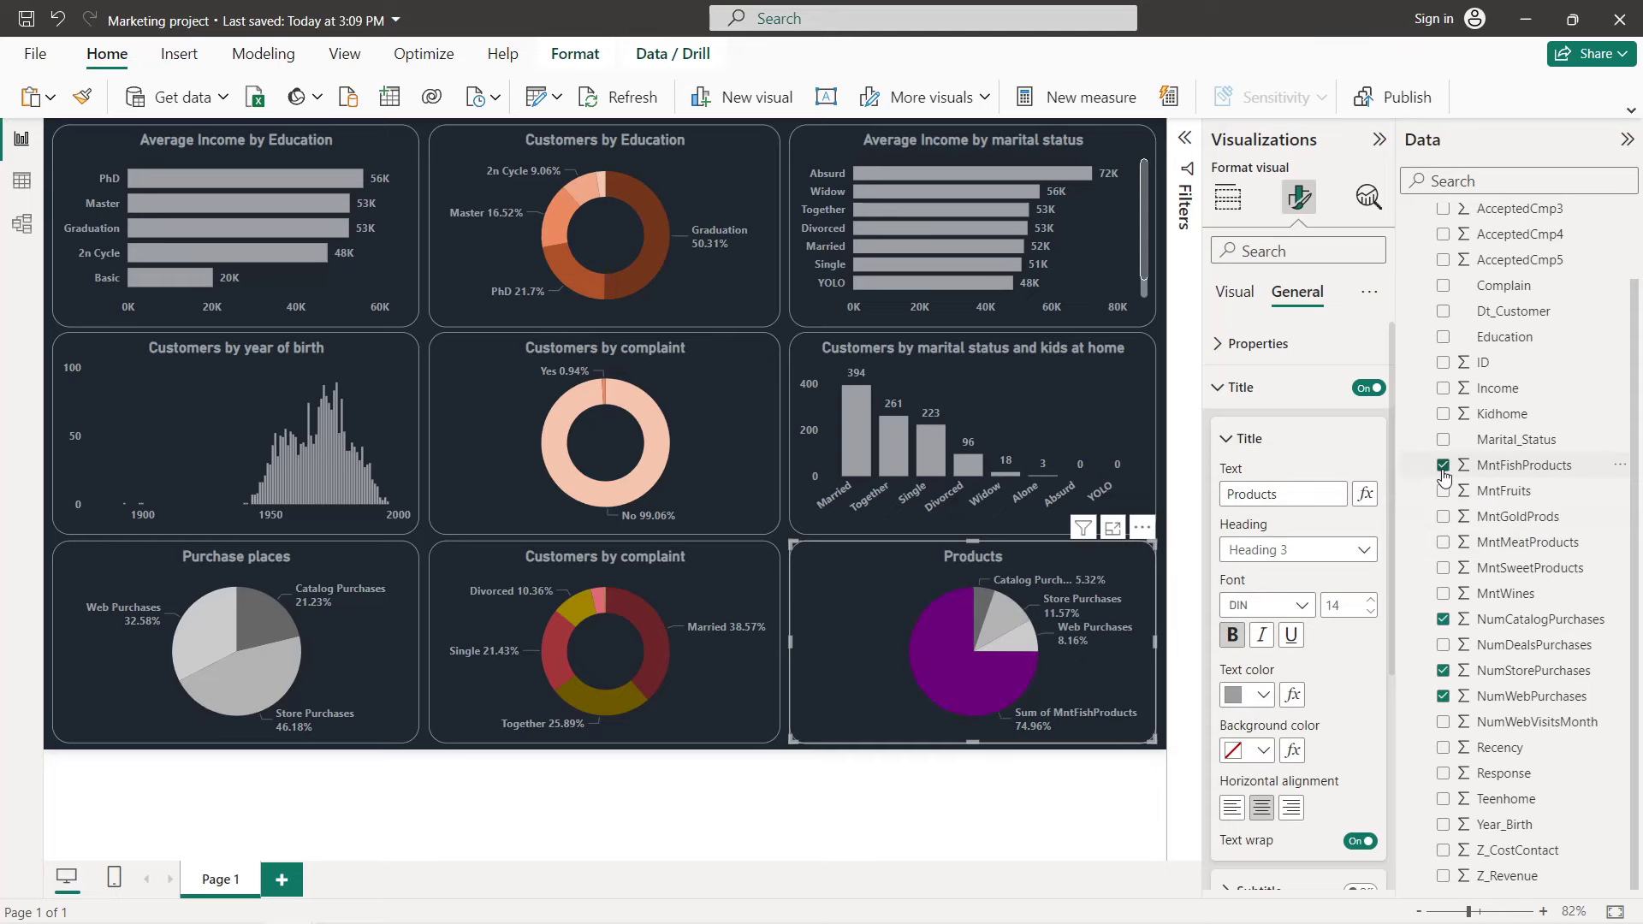
left_click(1228, 197)
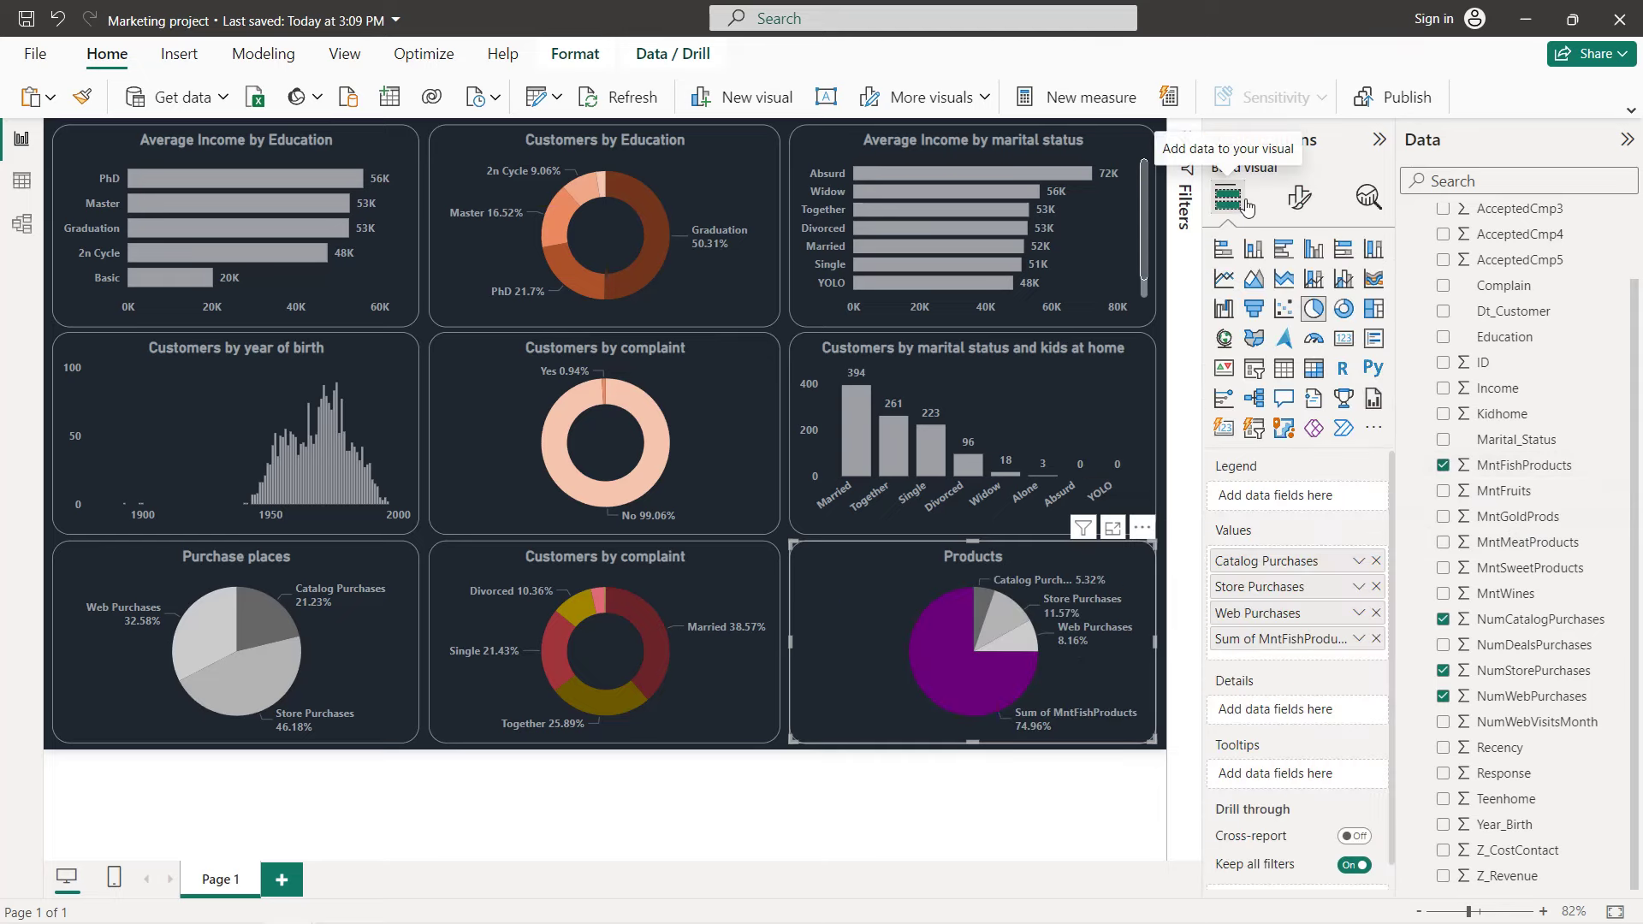
left_click(1376, 561)
left_click(1376, 562)
left_click(1376, 561)
left_click(1376, 561)
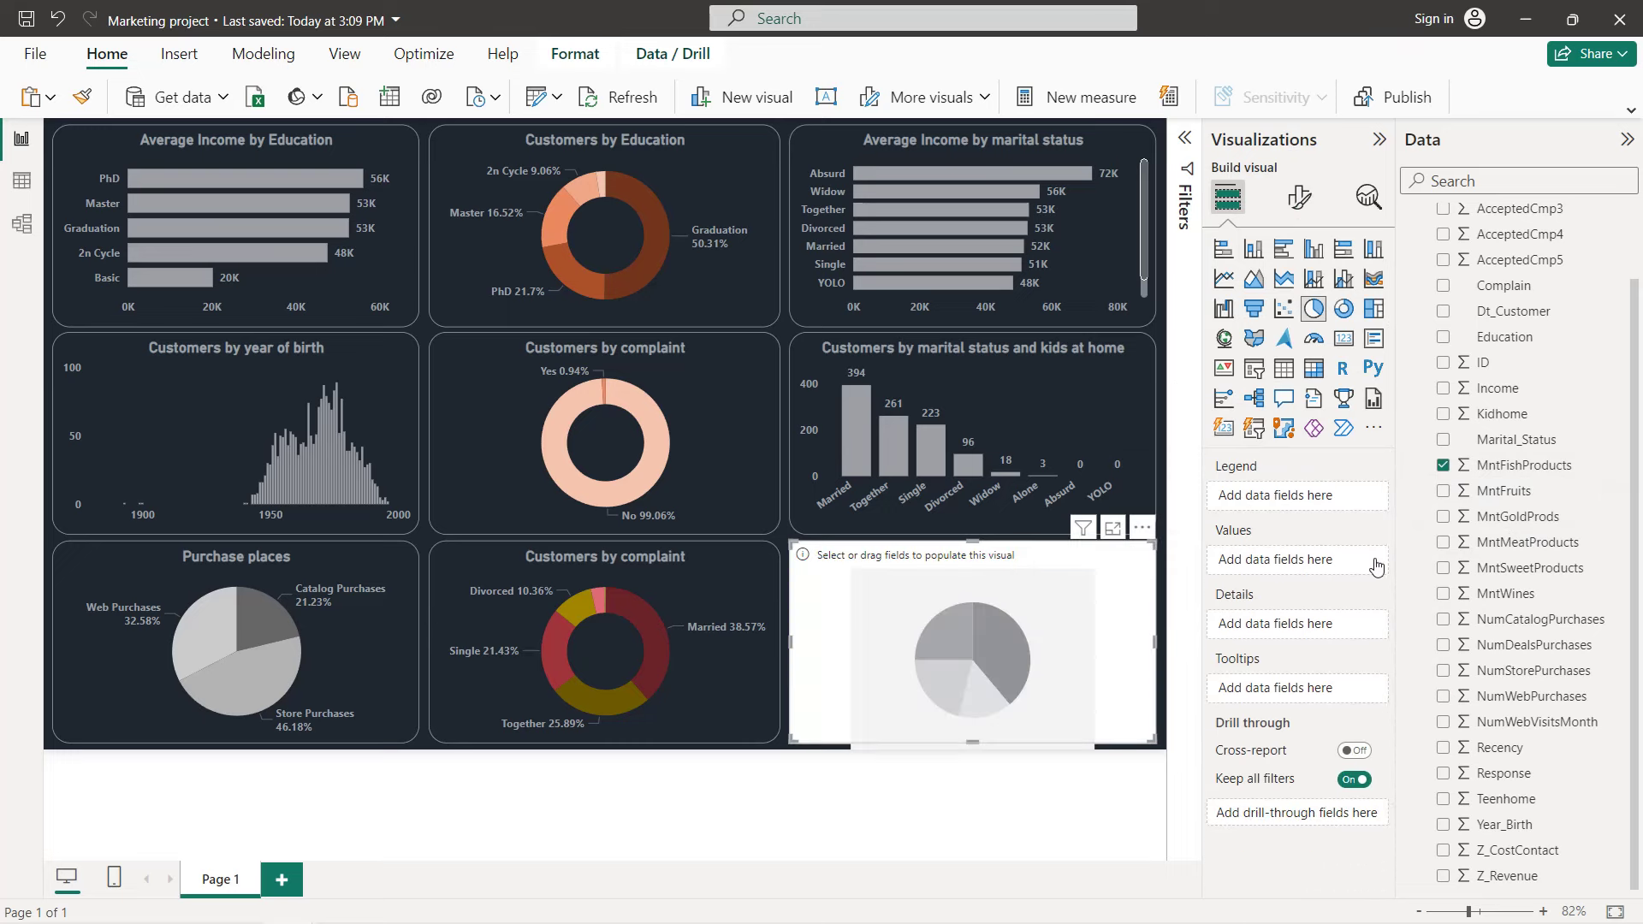
- Add MntFishProducts, MntFruits, MntGoldProds, MntMeatProducts and MntSweetProducts as values of the Products pie chart
left_click(1444, 467)
left_click(1445, 491)
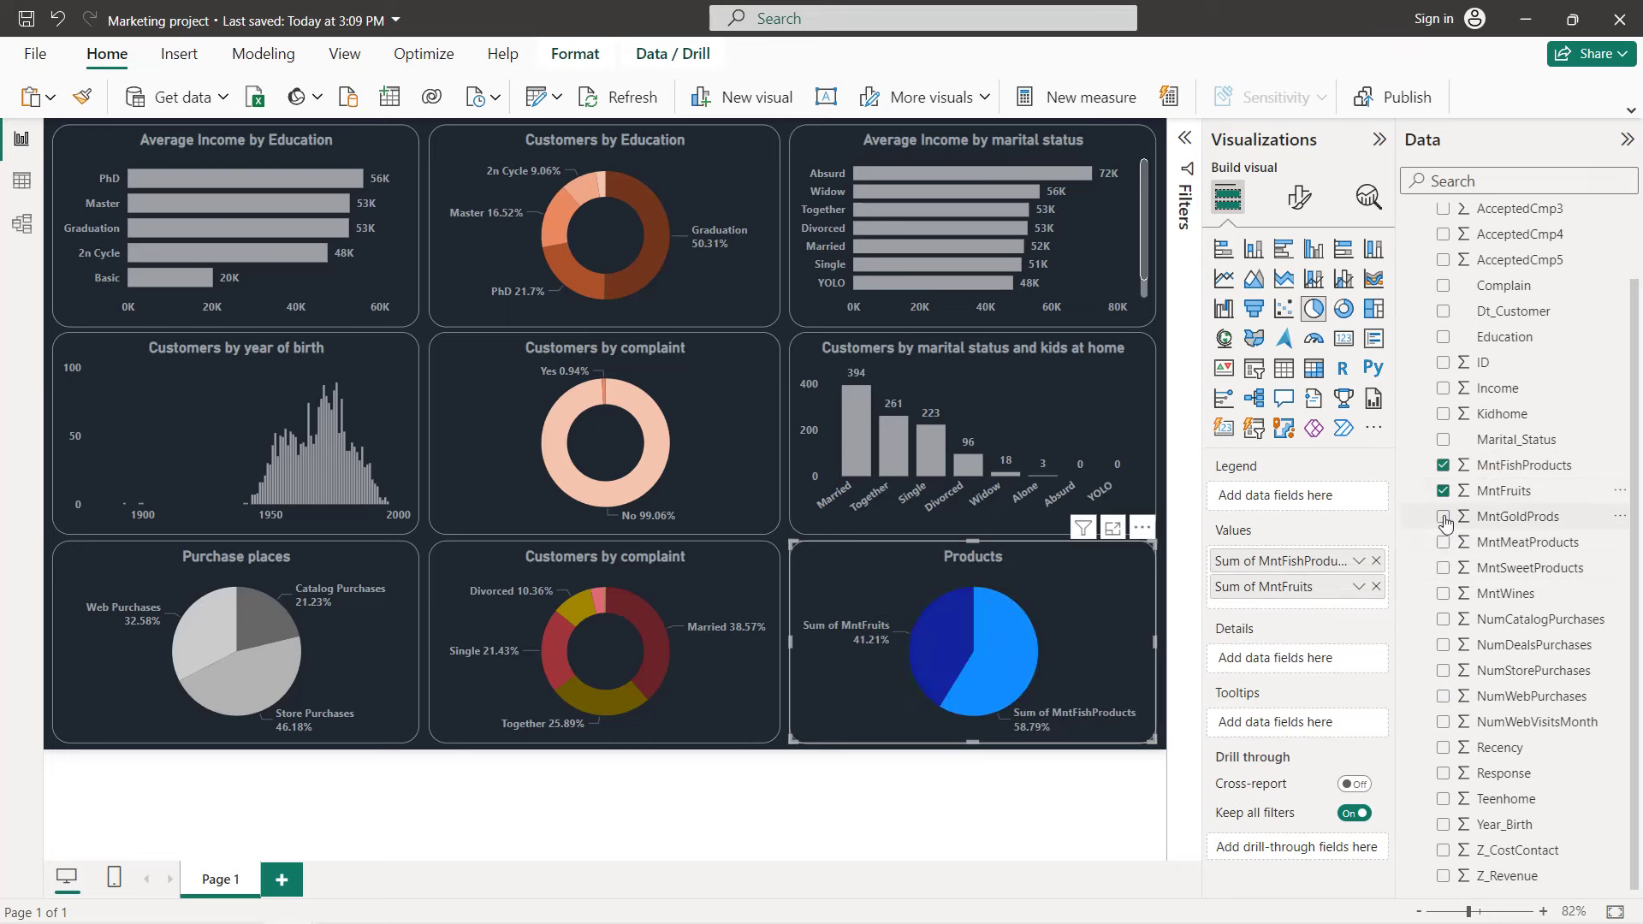
left_click(1444, 517)
left_click(1444, 543)
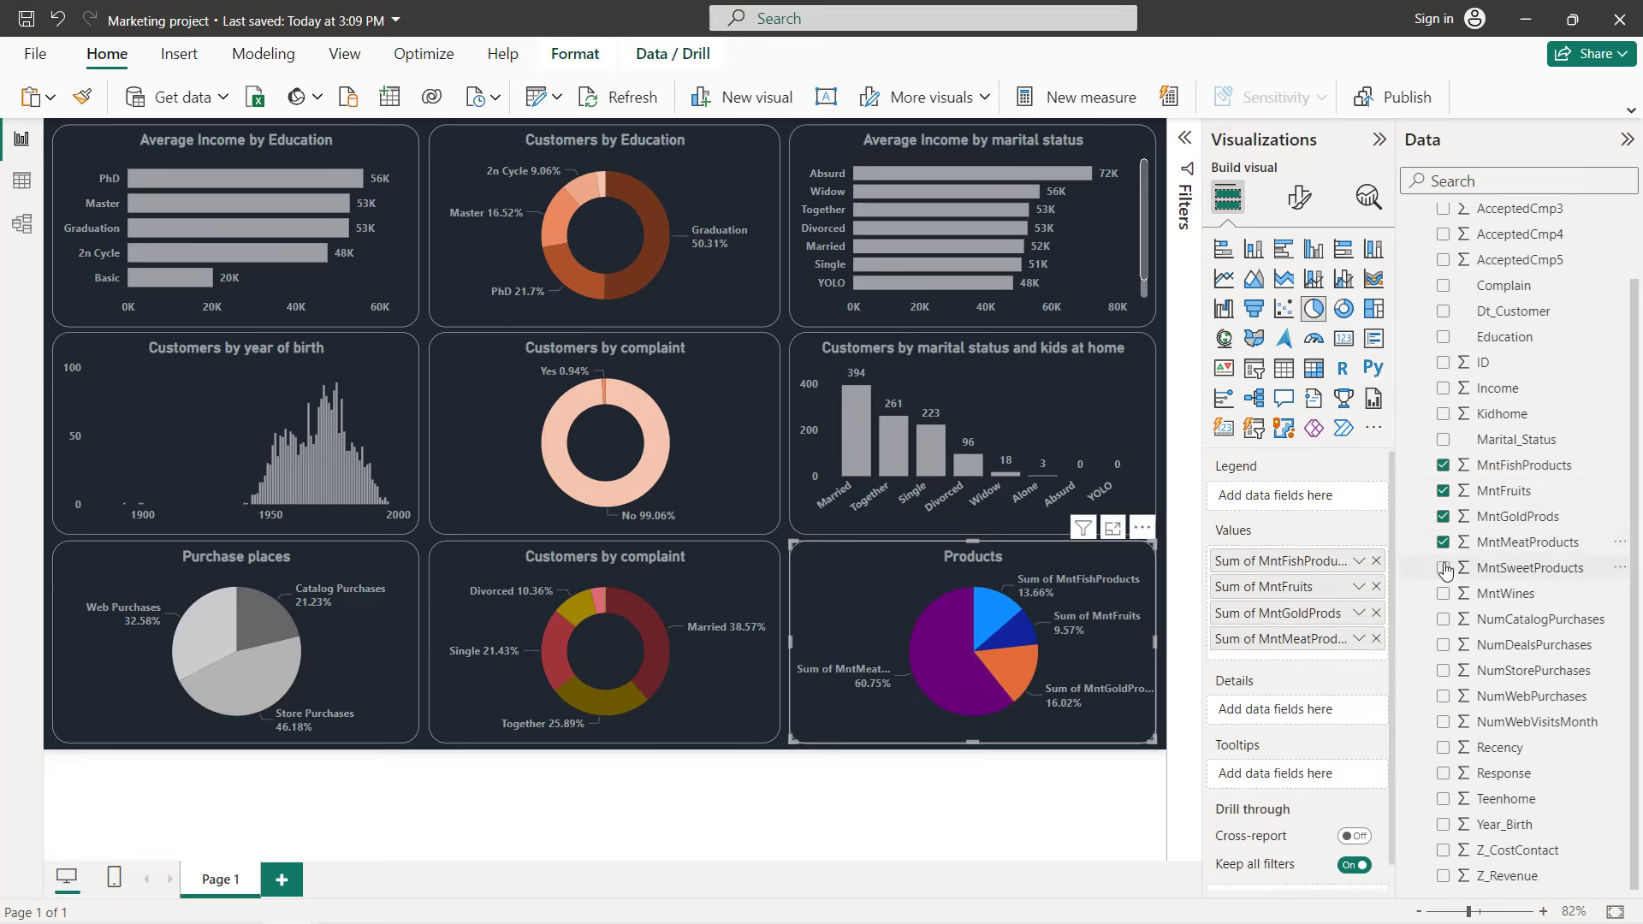
left_click(1444, 568)
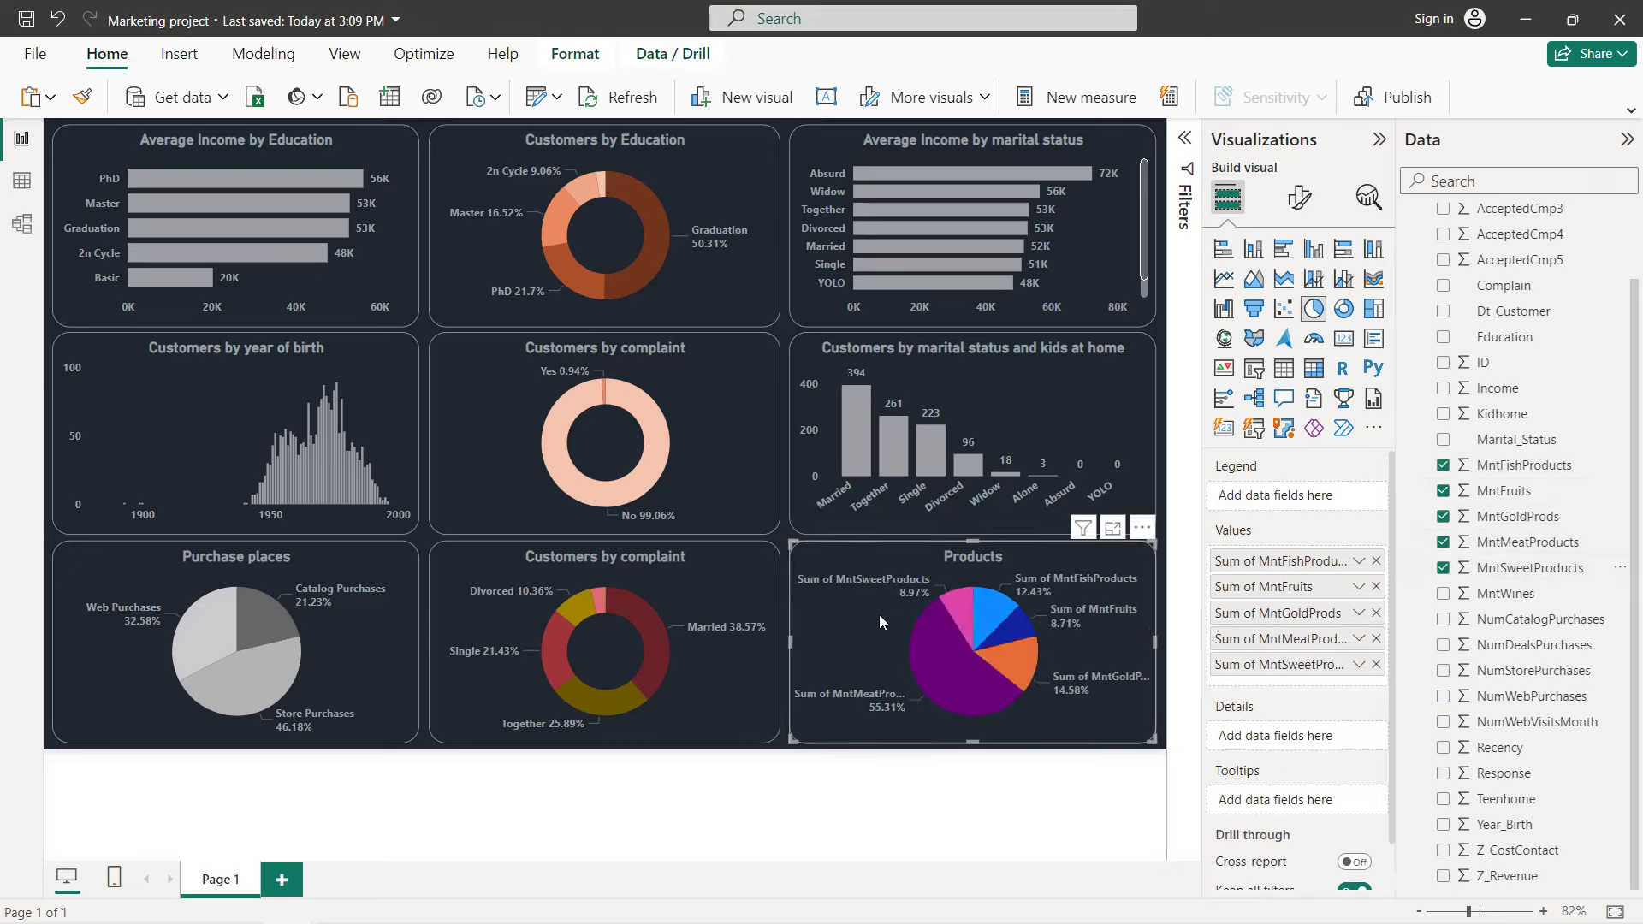
- Rename the MntFishProducts value to "Fish Products" for the Products pie chart
left_click(1360, 561)
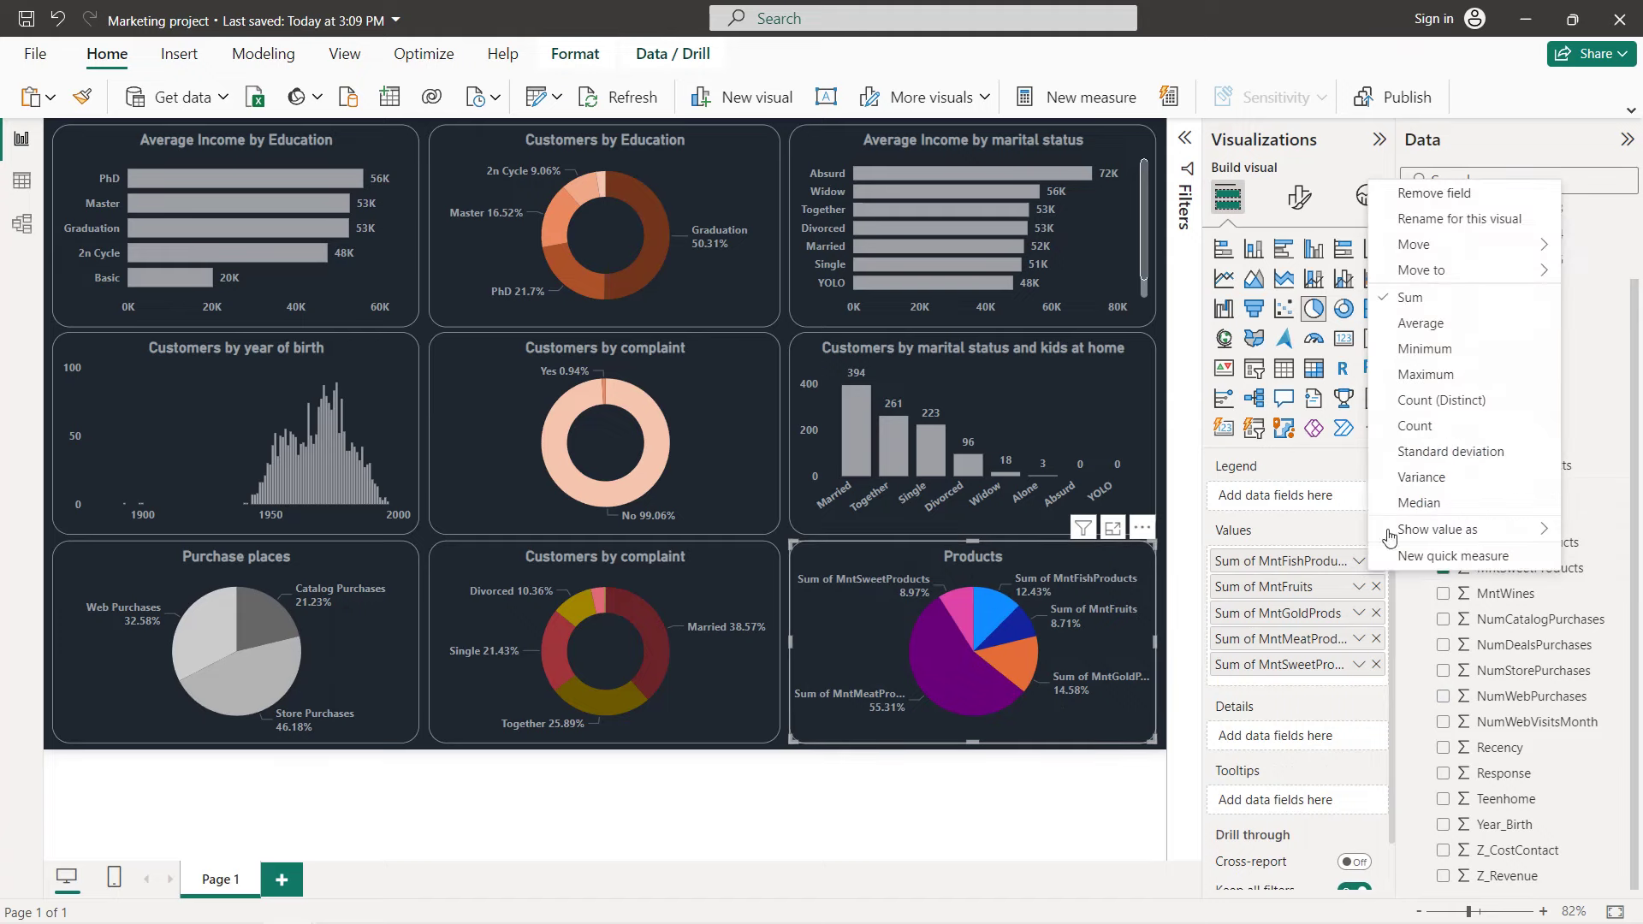
left_click(1439, 220)
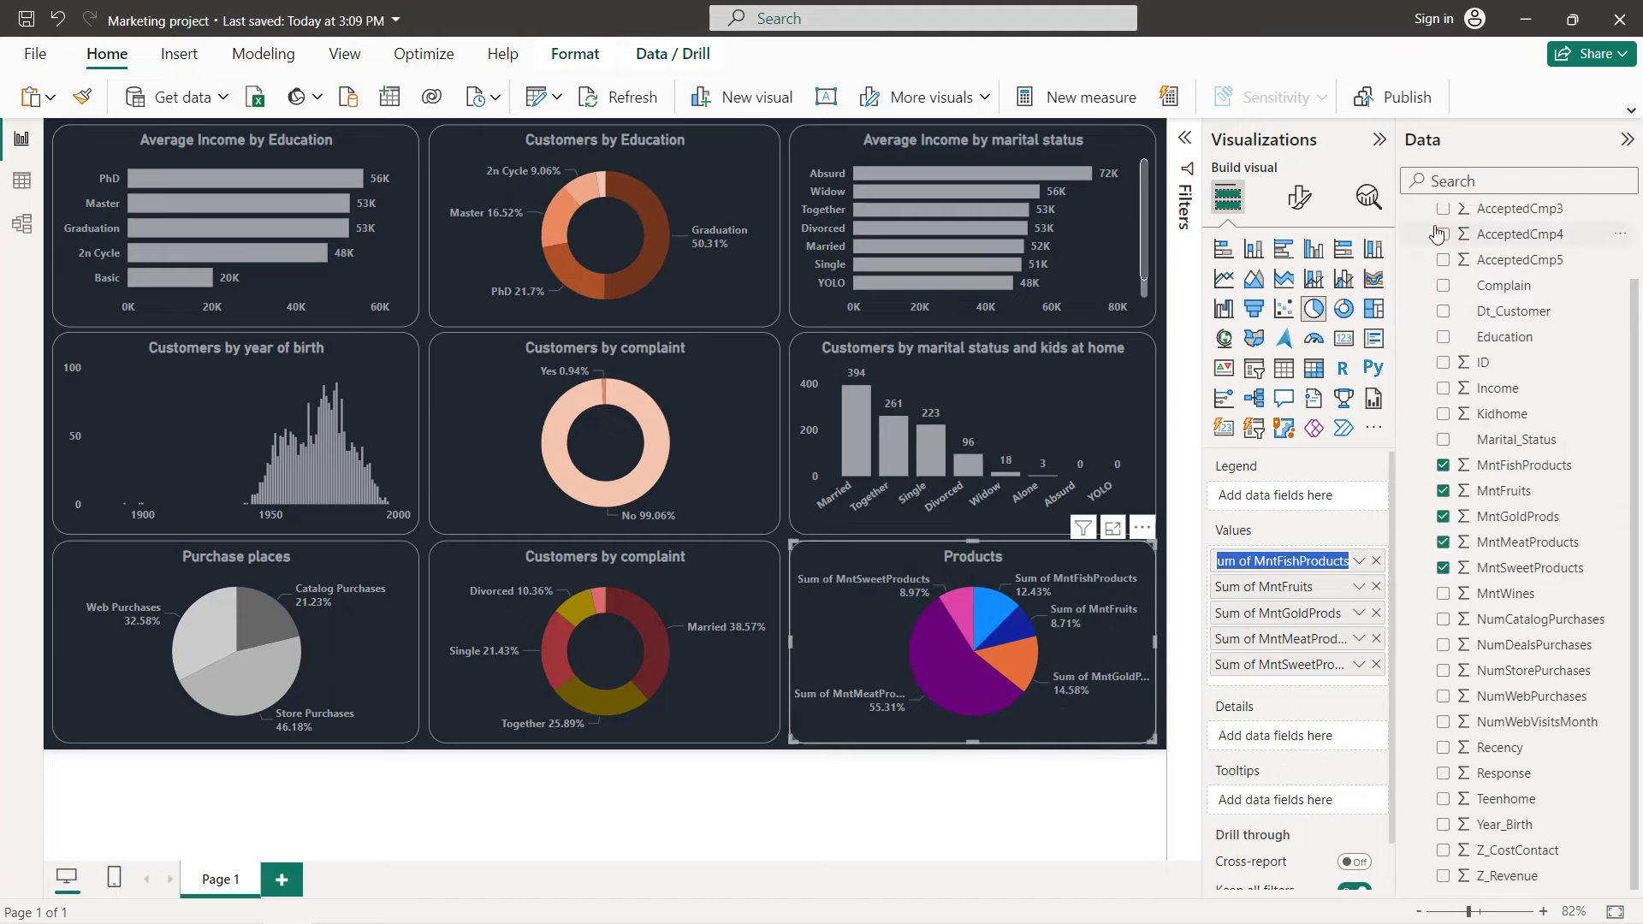
key("End")
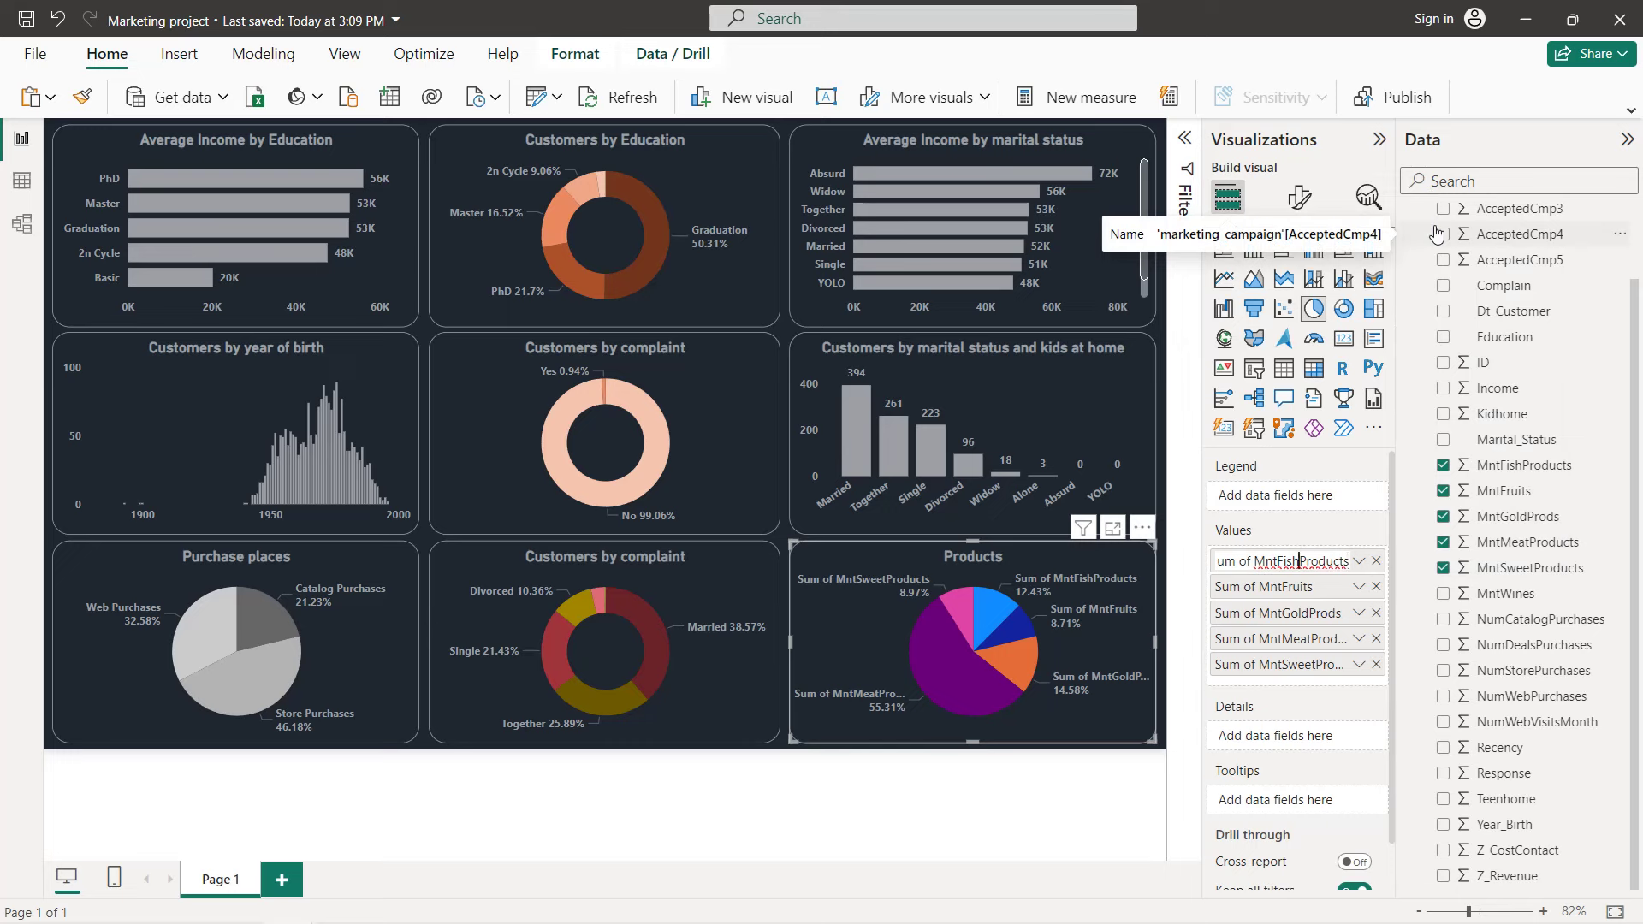
key("BackSpace")
key("BackSpace")
key("BackSpace")
key("BackSpace")
key("BackSpace")
key("BackSpace")
key("BackSpace")
key("BackSpace")
key("BackSpace")
key("BackSpace")
key("Return")
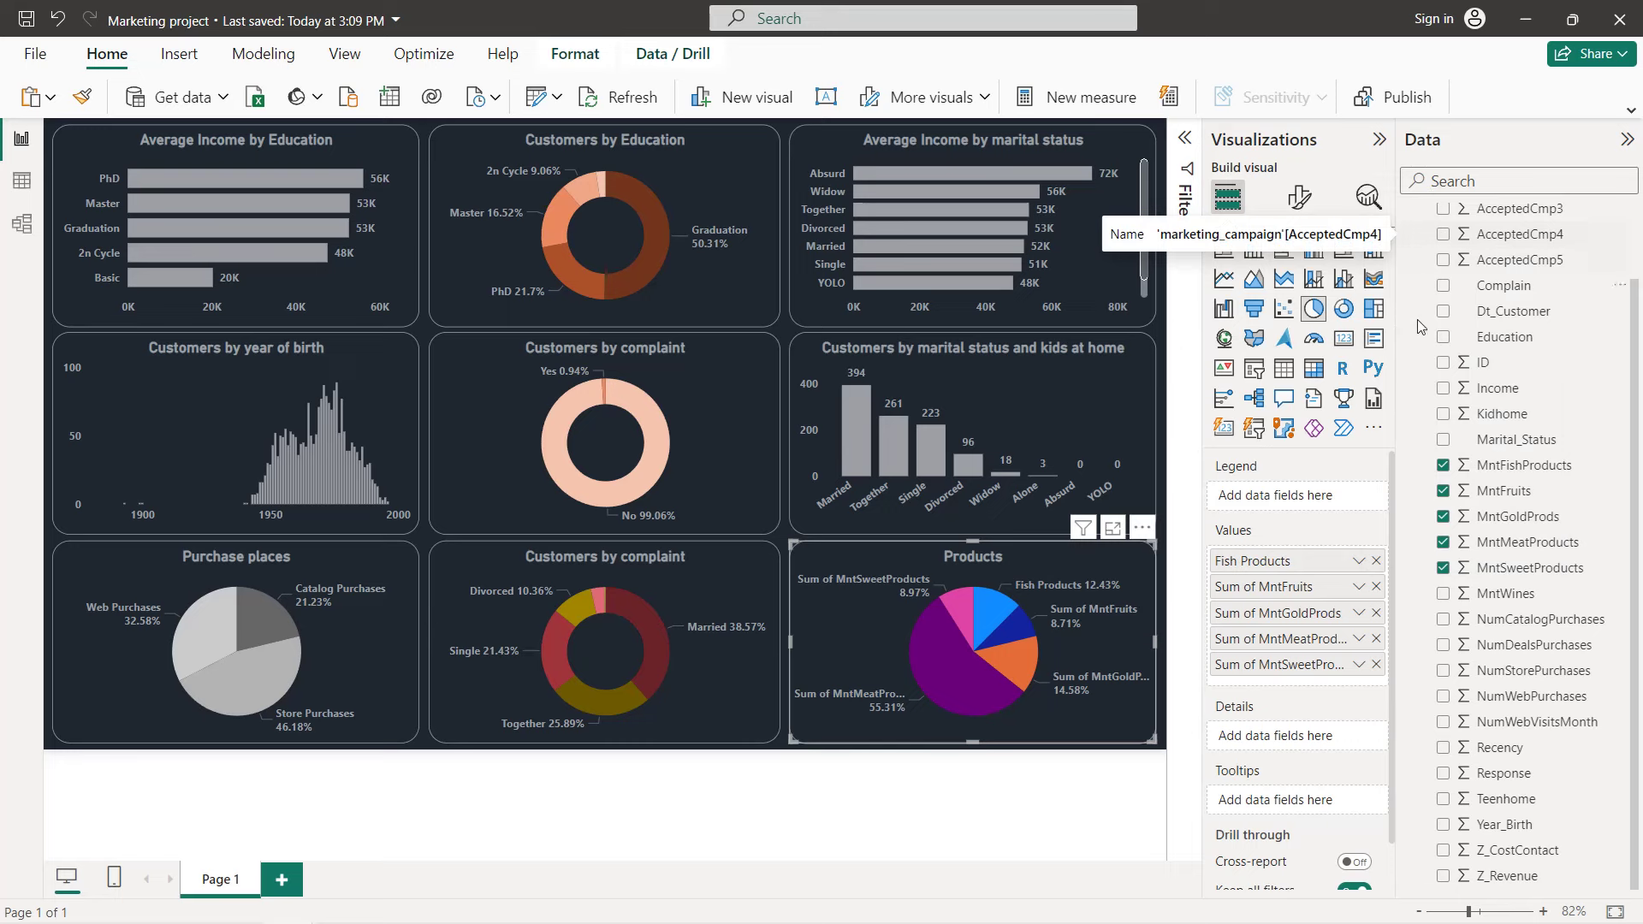
- Rename the MntFruits value to "Fruits" for the Products pie chart
left_click(1358, 587)
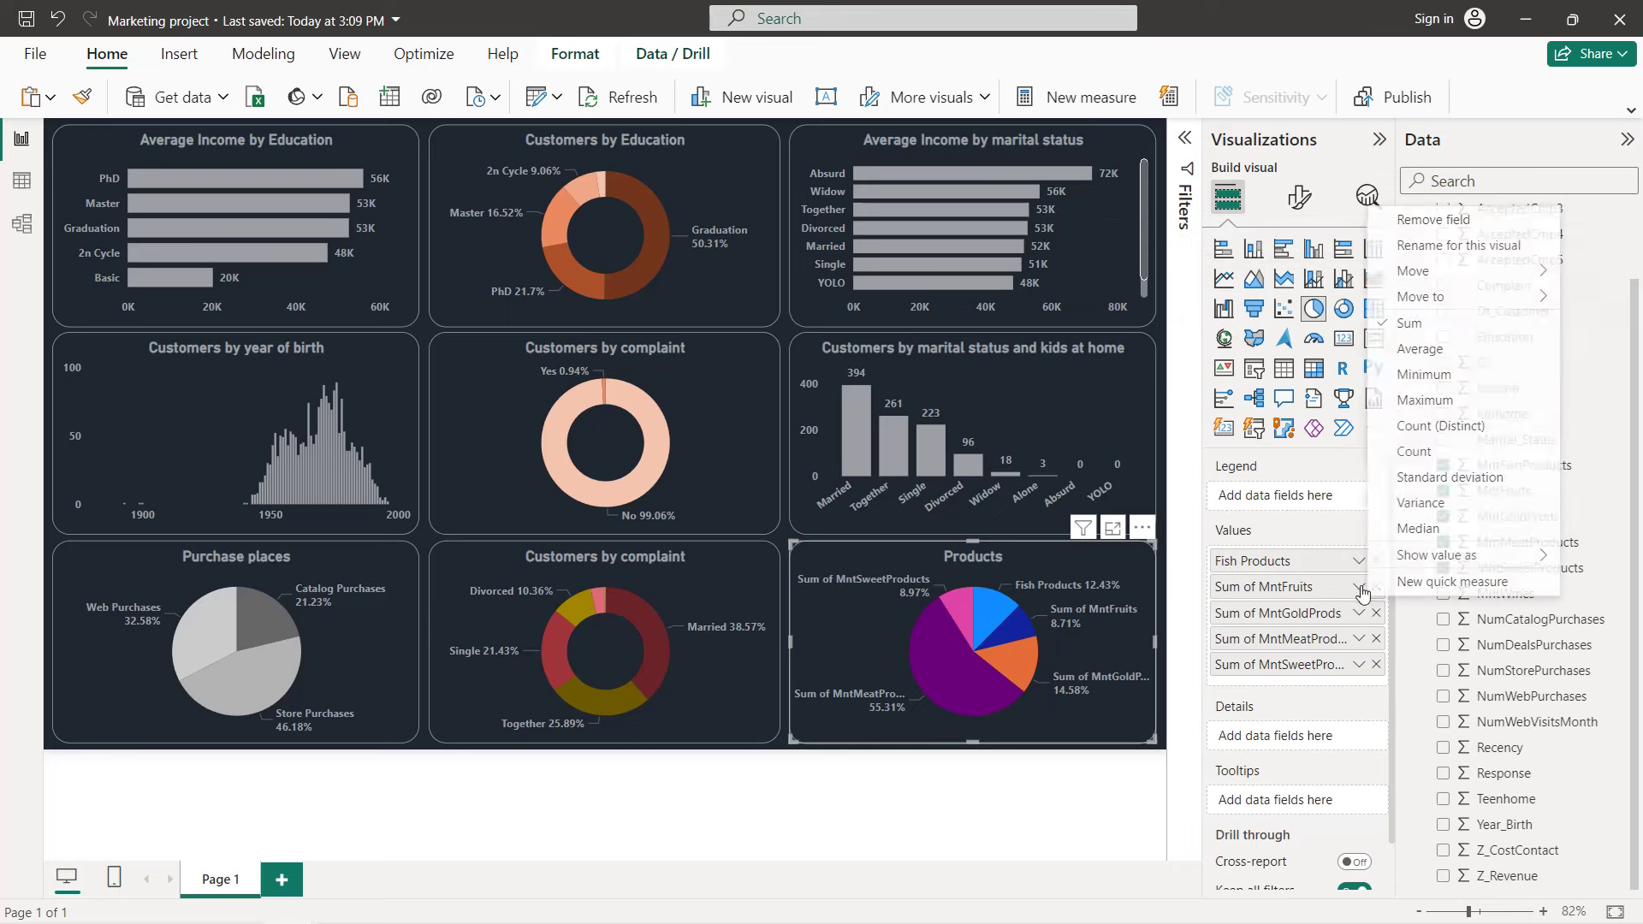
left_click(1431, 246)
key("End")
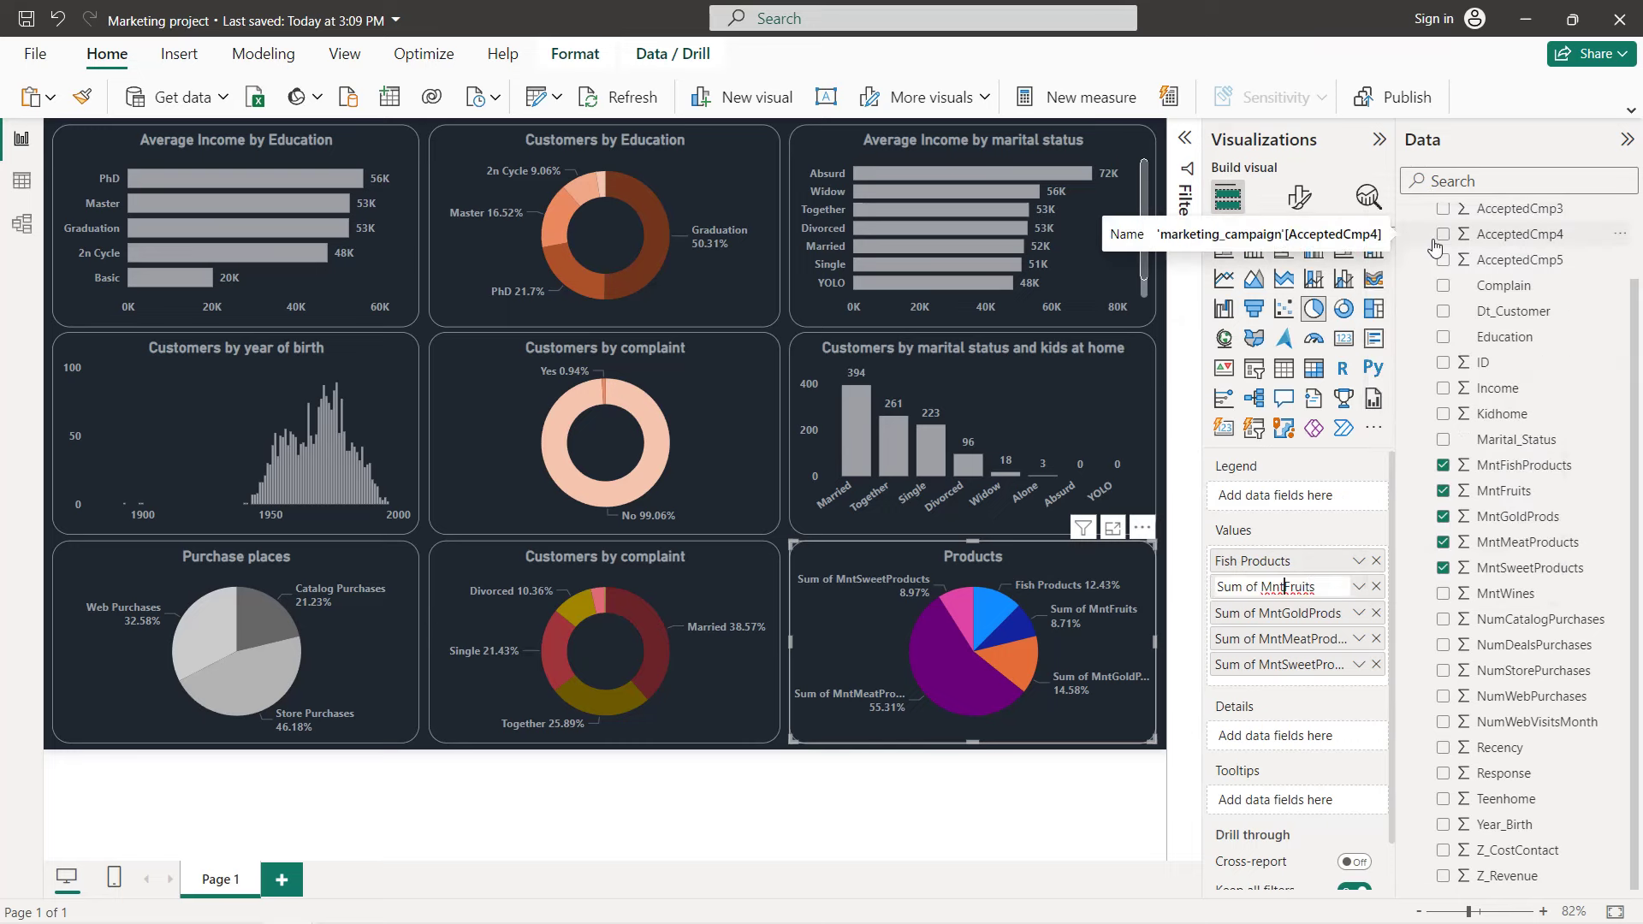
key("BackSpace")
key("BackSpace")
key("BackSpace")
key("BackSpace")
key("BackSpace")
key("BackSpace")
key("BackSpace")
key("BackSpace")
key("BackSpace")
key("BackSpace")
key("Return")
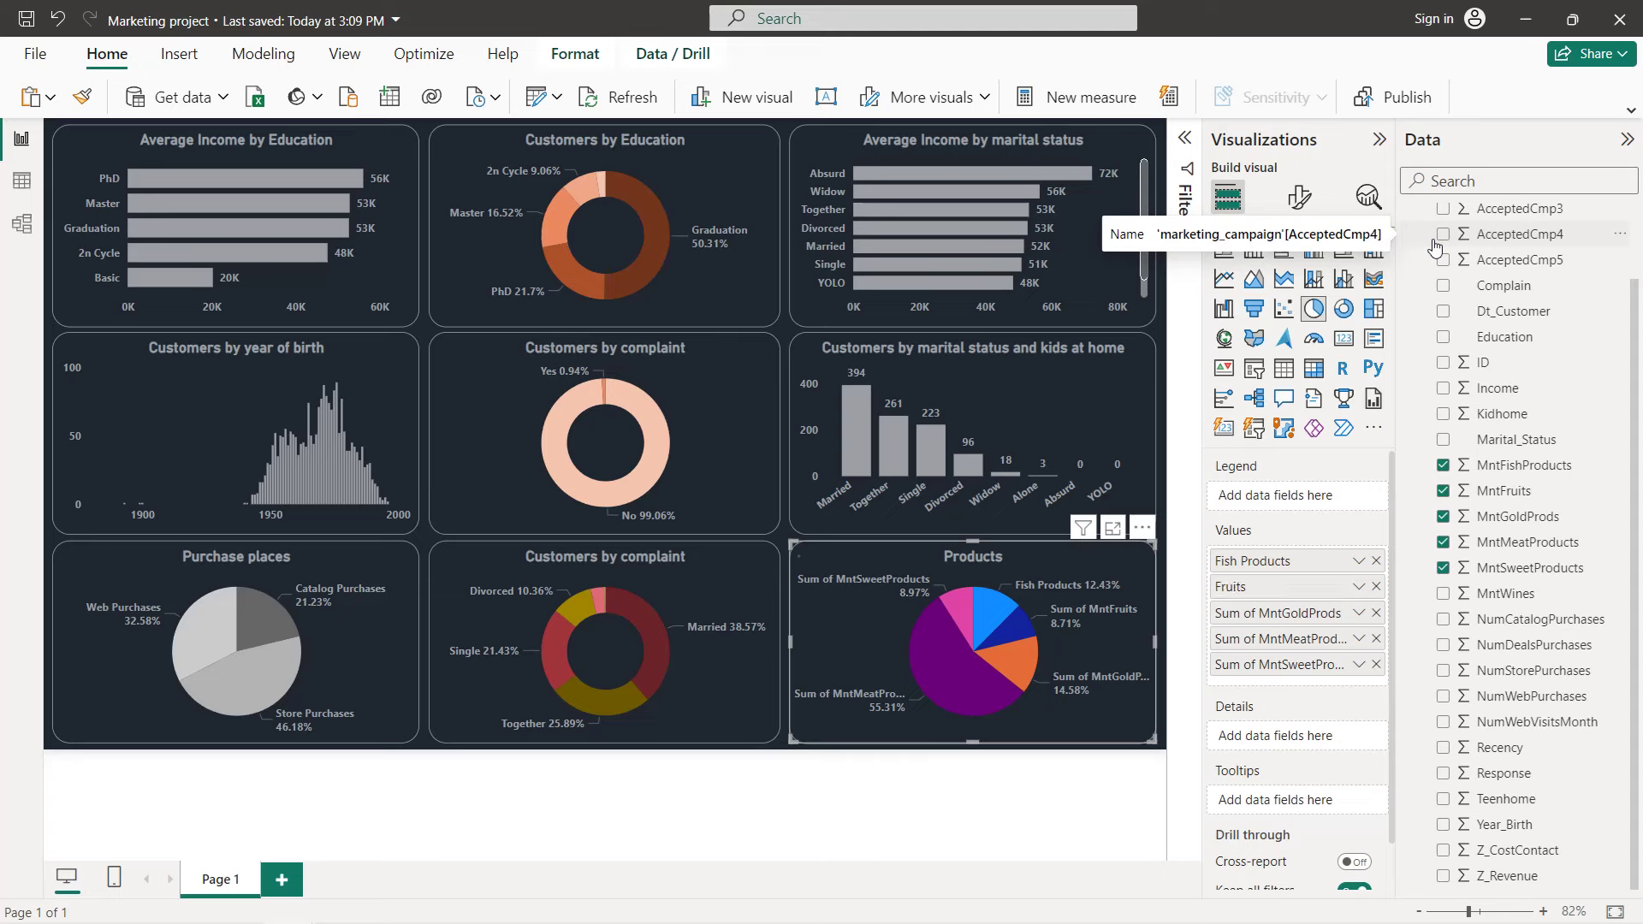
- Rename the MntGoldProds value to "Gold Products" for the Products pie chart
left_click(1359, 613)
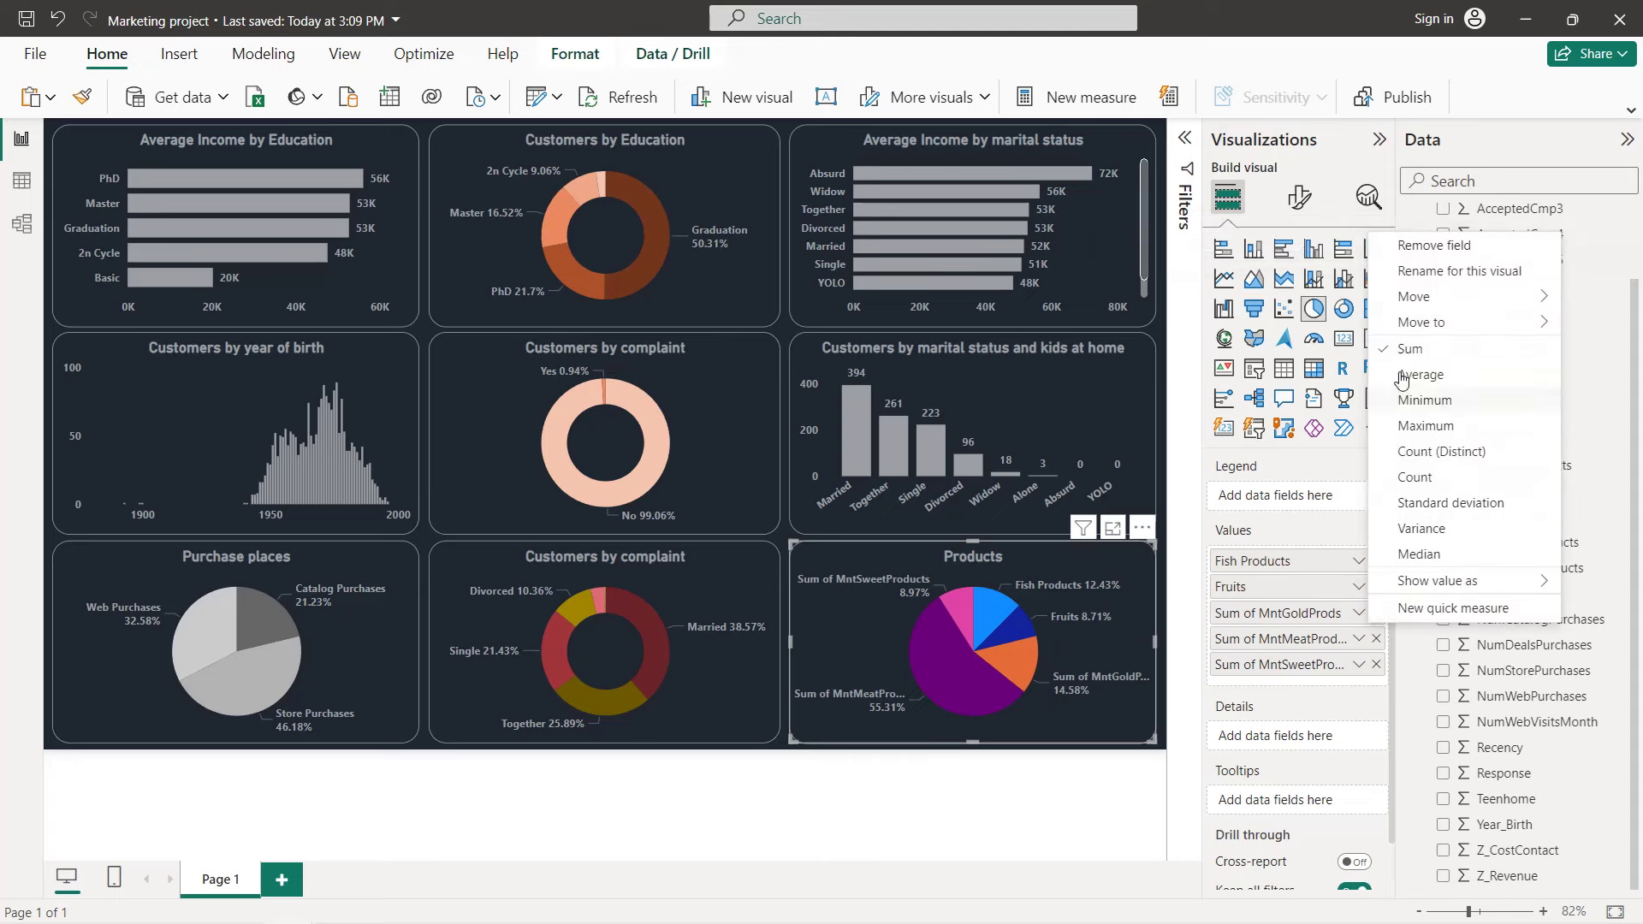
left_click(1454, 271)
key("End")
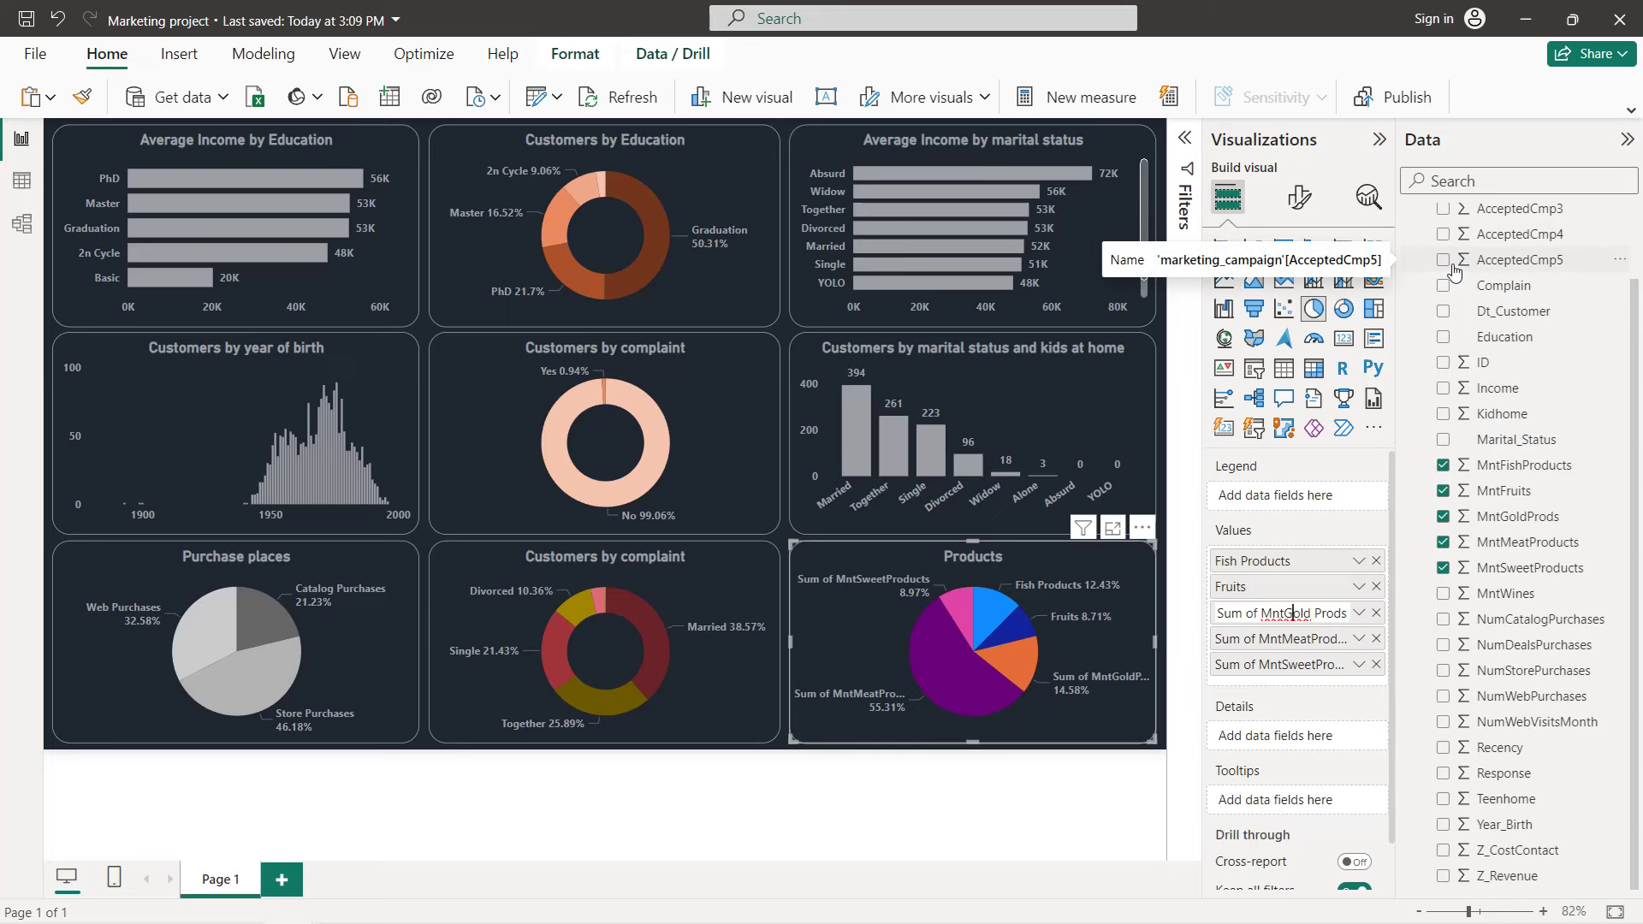
key("BackSpace")
key("BackSpace")
key("BackSpace")
key("BackSpace")
key("BackSpace")
key("BackSpace")
key("BackSpace")
key("BackSpace")
key("BackSpace")
key("BackSpace")
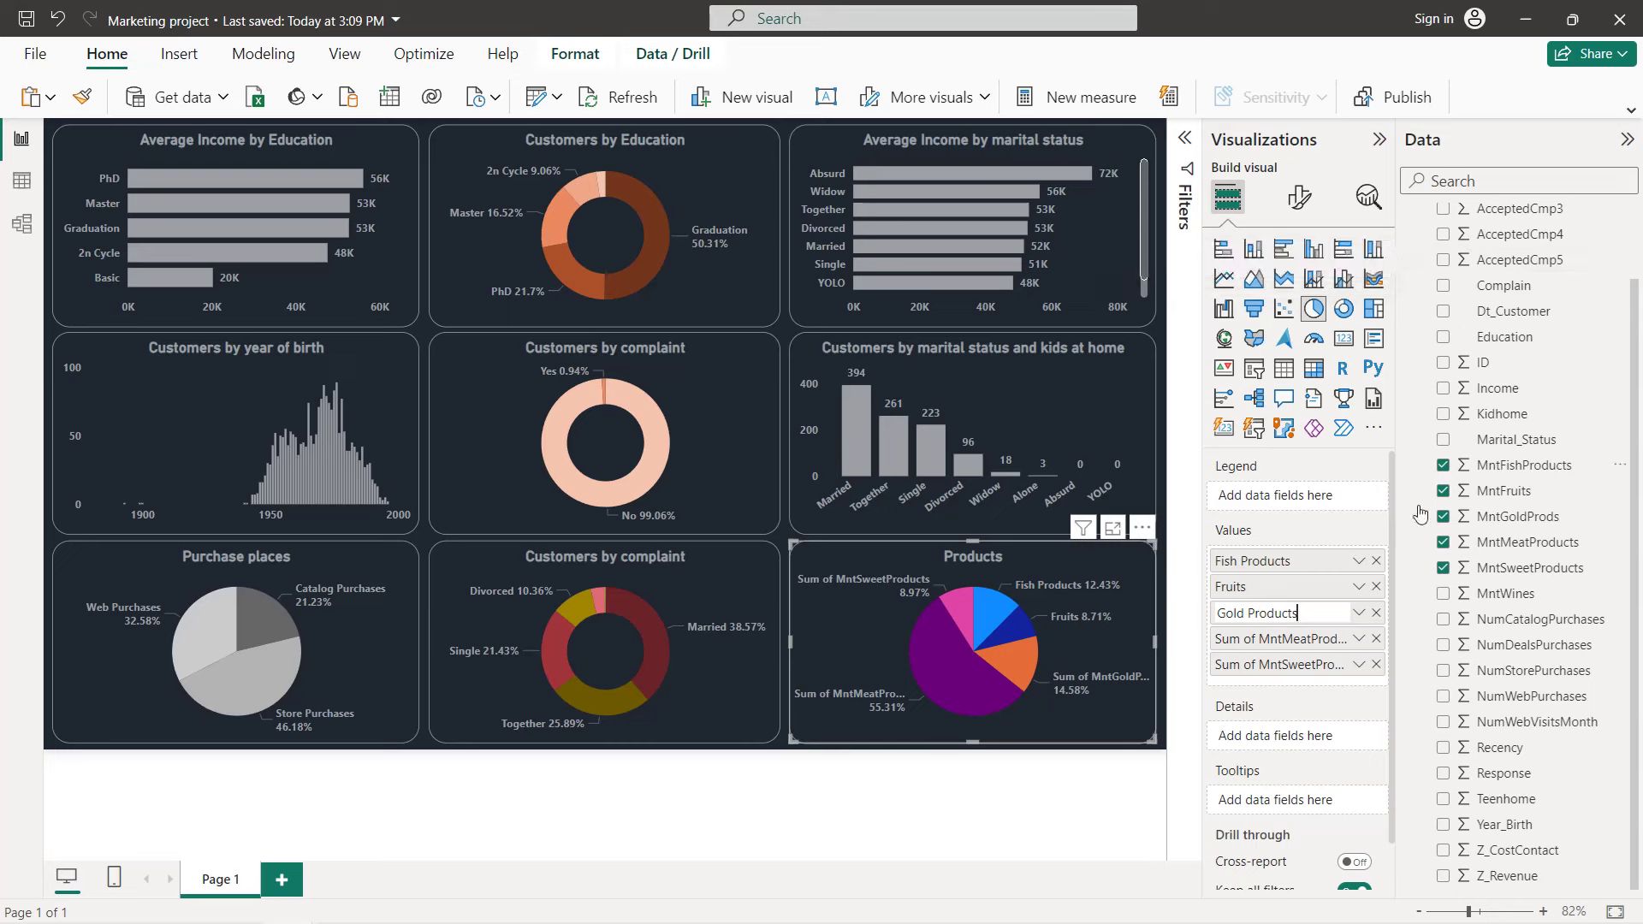
key("Return")
- Rename the MntMeatProducts value to "Meat Products" for the Products pie chart
left_click(1357, 642)
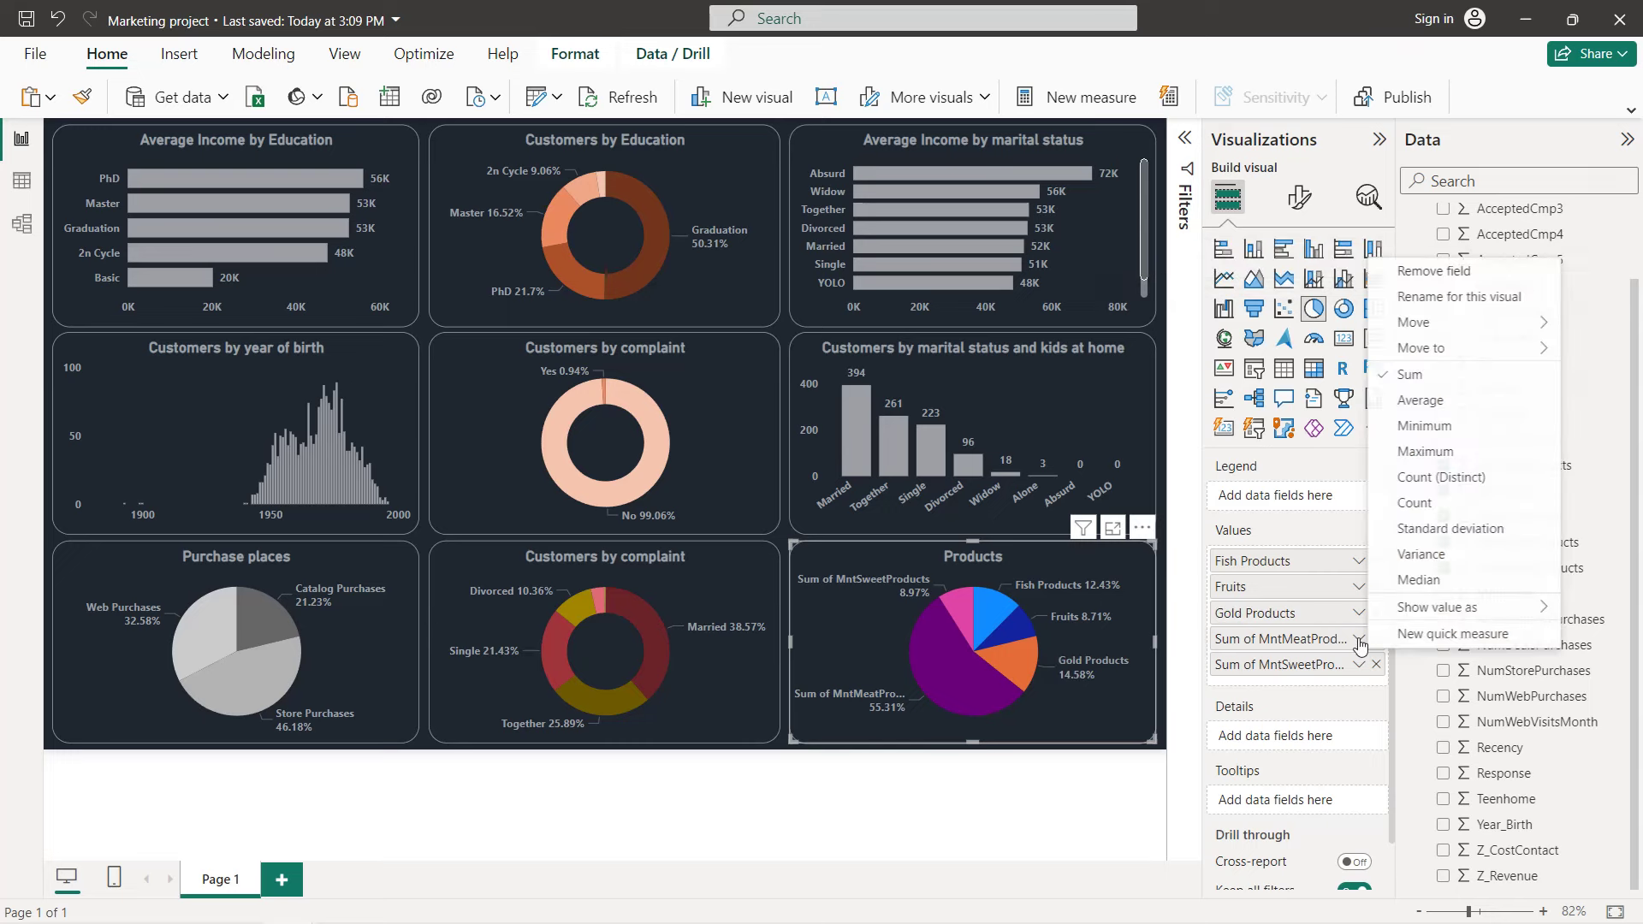
left_click(1433, 299)
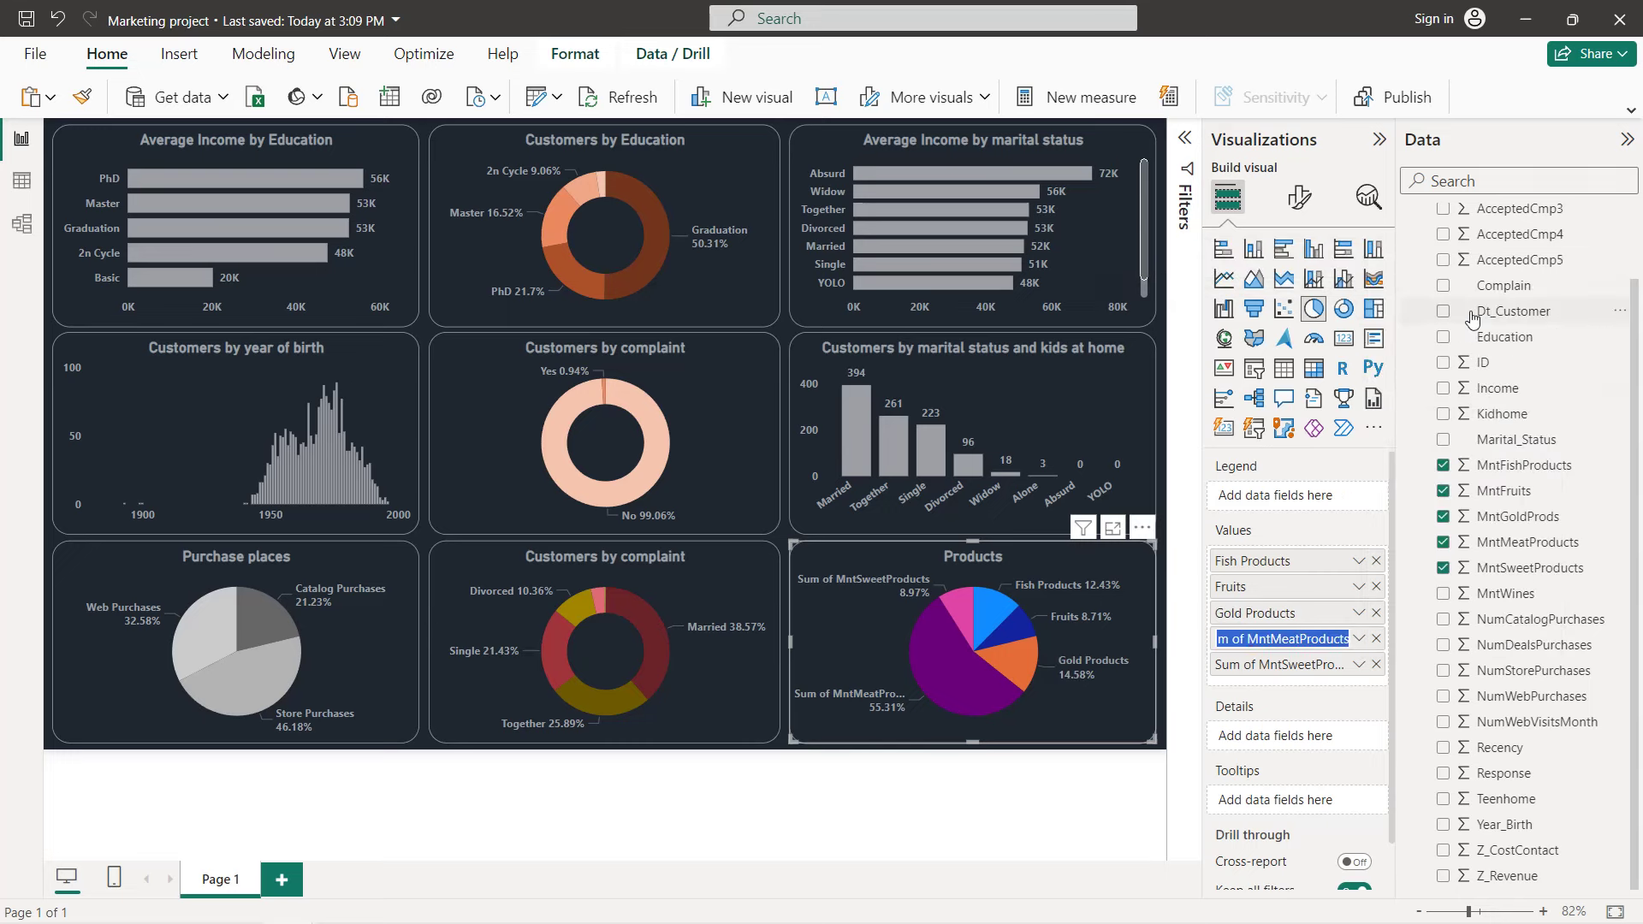
key("End")
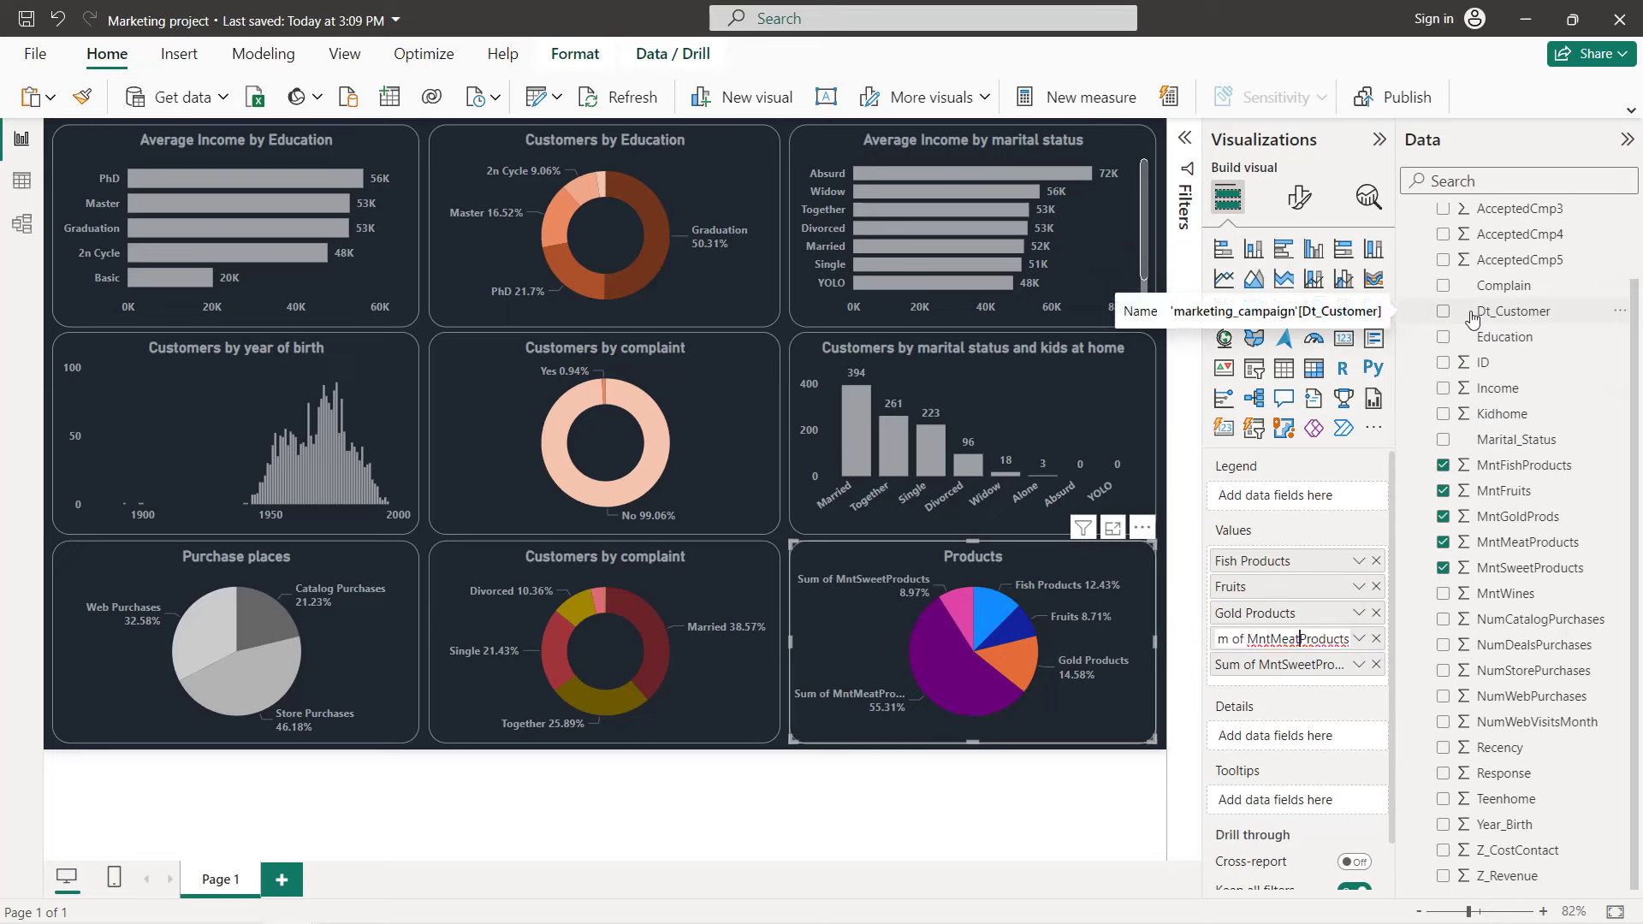
key("BackSpace")
key("BackSpace")
key("BackSpace")
key("BackSpace")
key("BackSpace")
key("BackSpace")
key("BackSpace")
key("BackSpace")
key("BackSpace")
key("BackSpace")
key("Return")
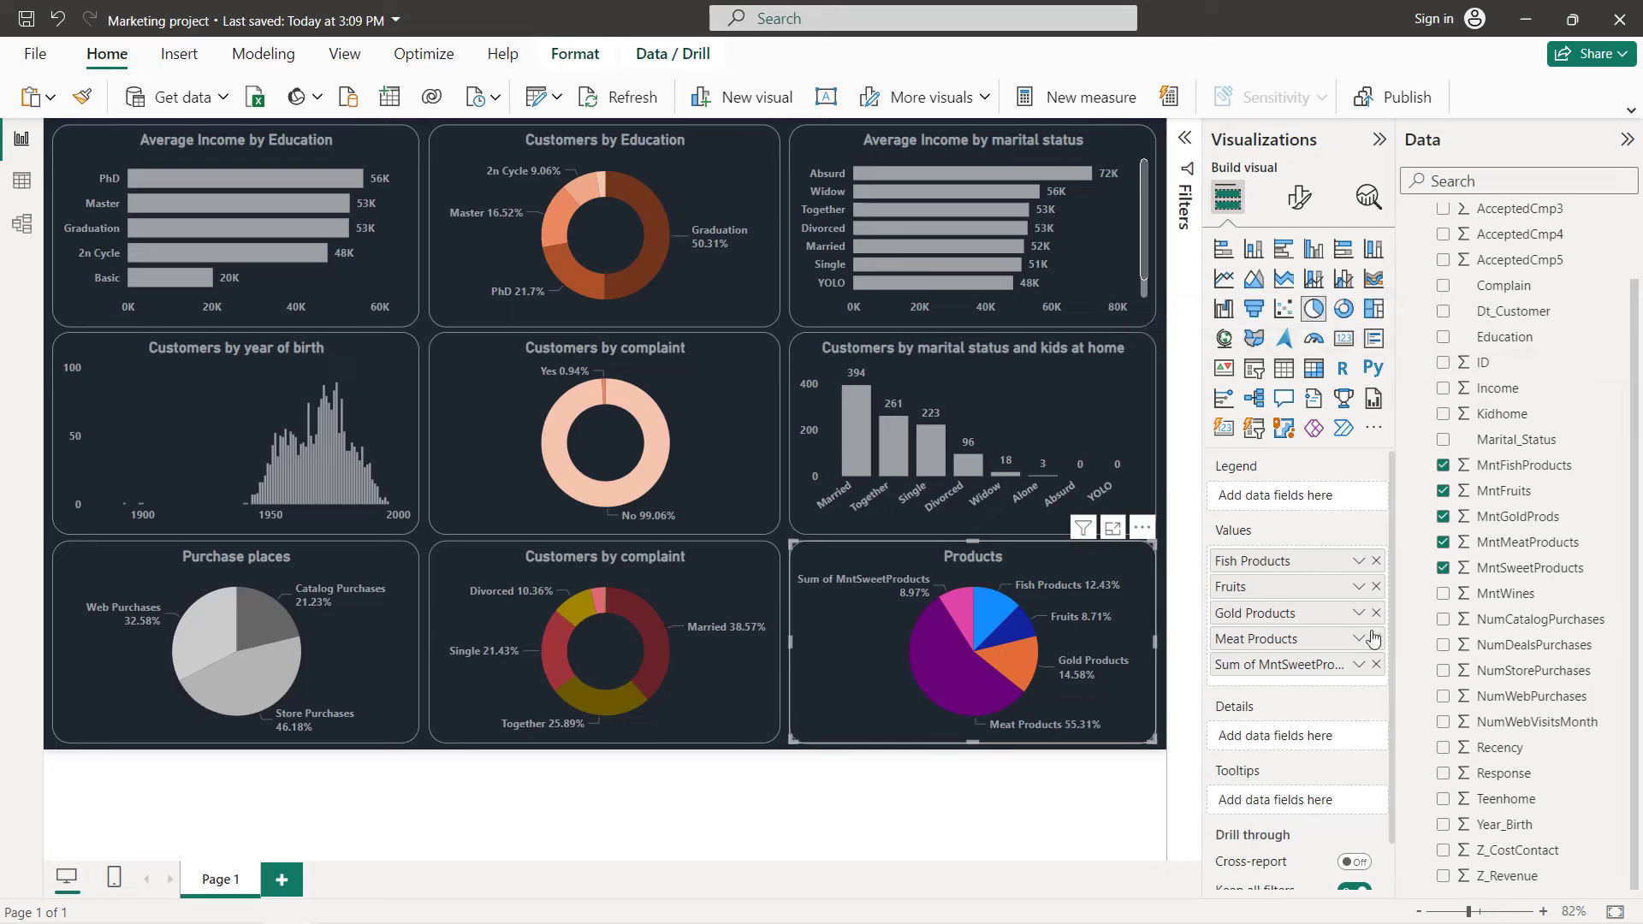
- Rename the MntSweetProducts value to "Sweet Products" for the Products pie chart
left_click(1359, 664)
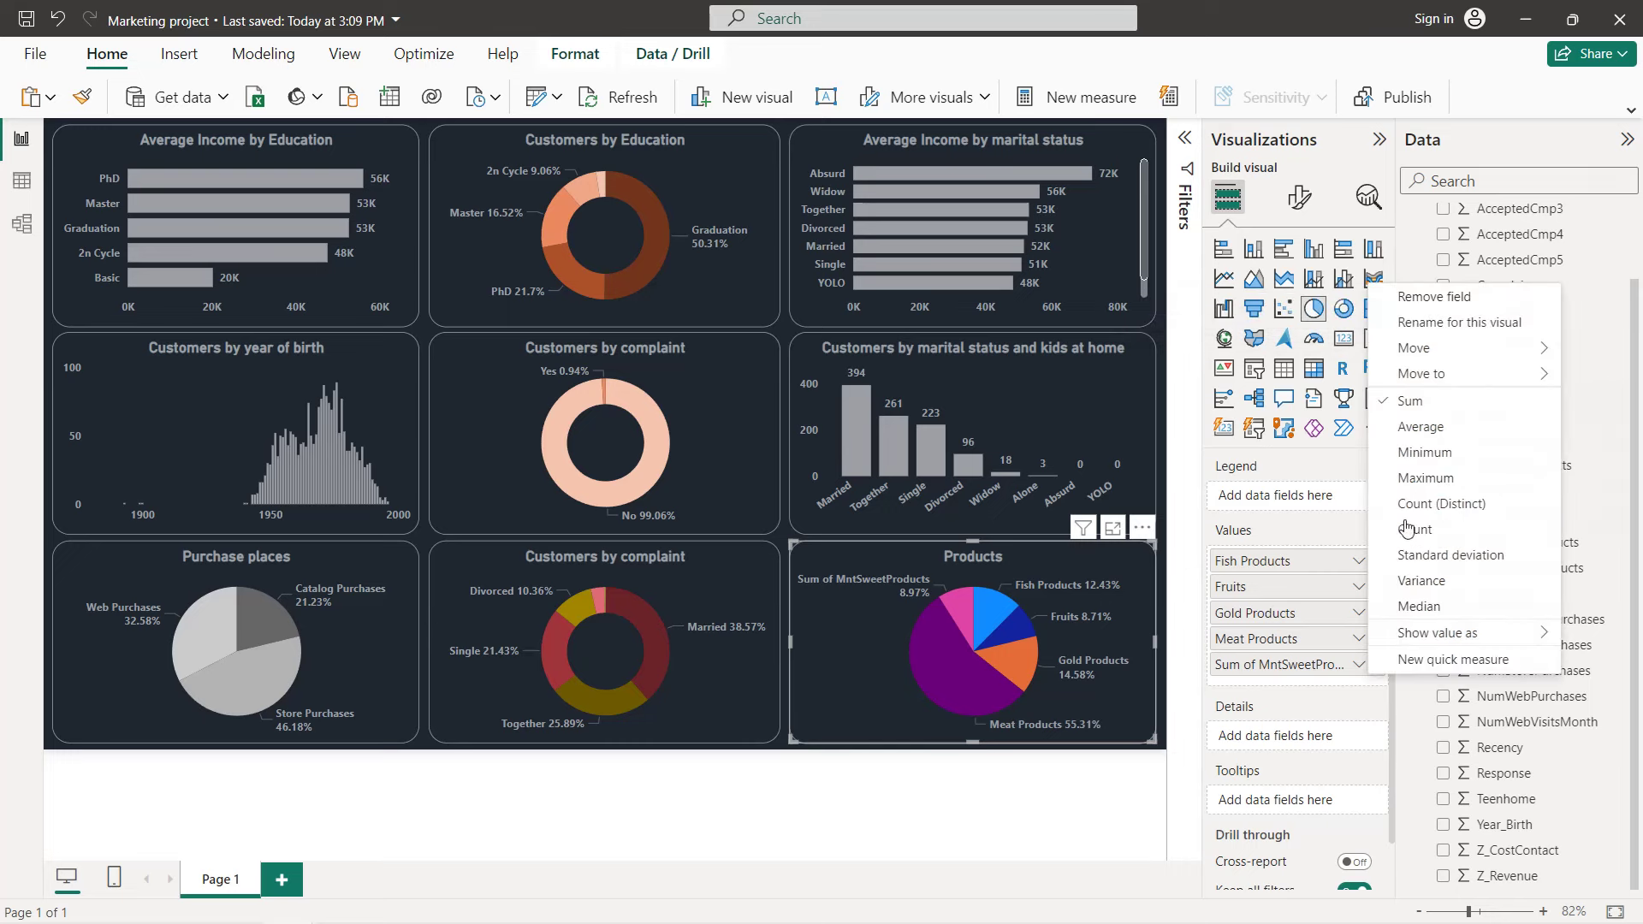
left_click(1431, 323)
key("End")
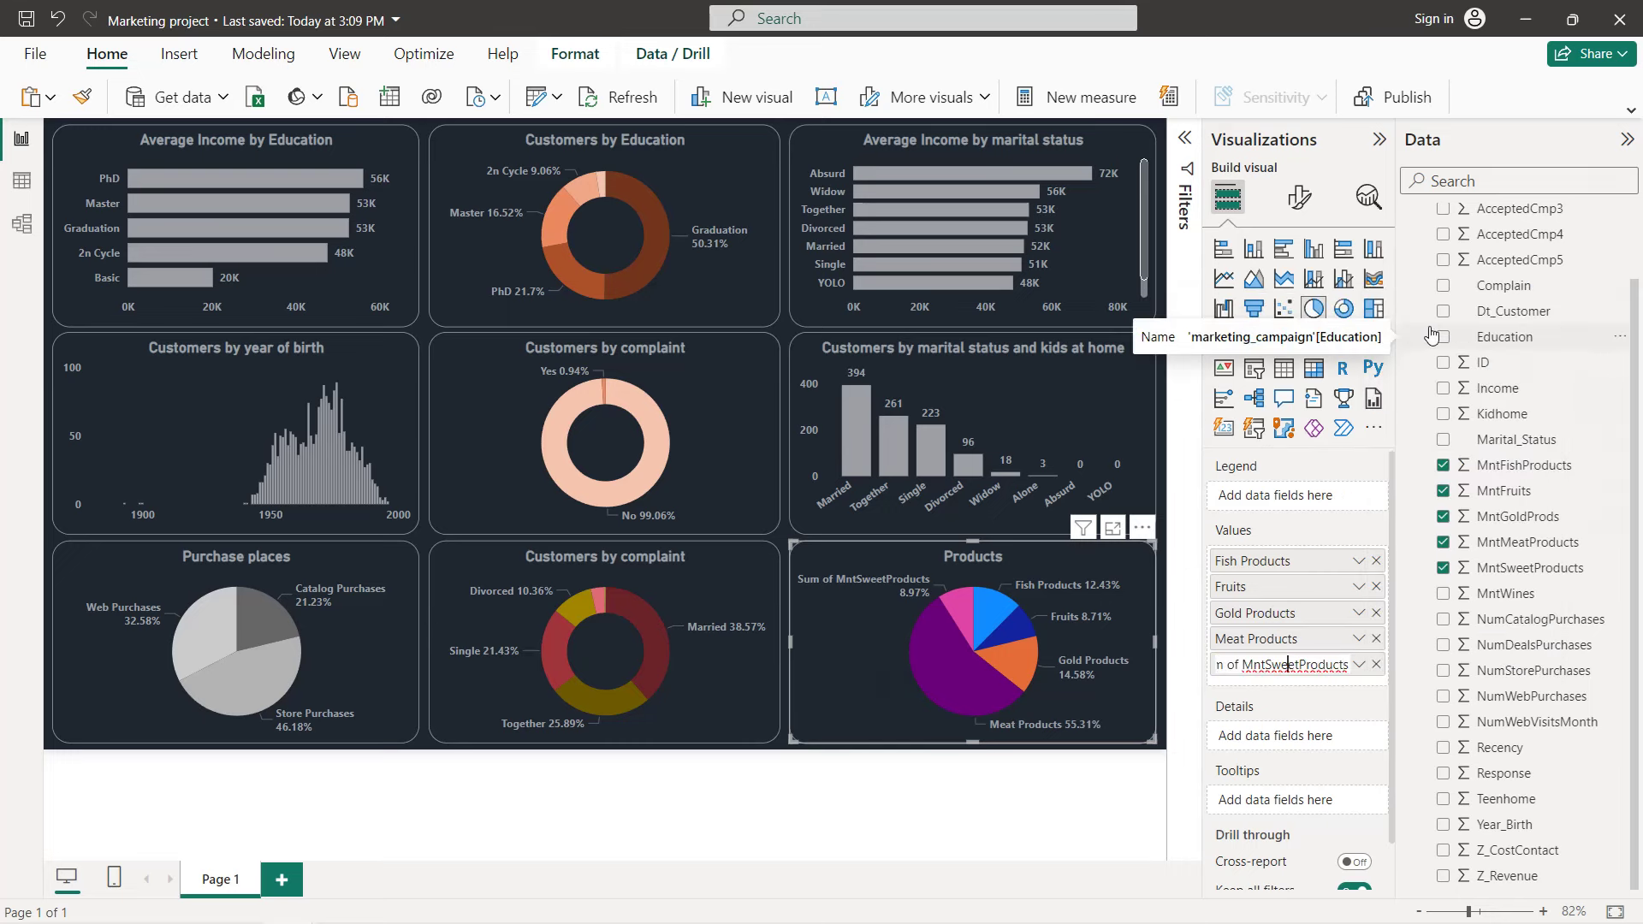
key("BackSpace")
key("BackSpace")
key("BackSpace")
key("BackSpace")
key("BackSpace")
key("BackSpace")
key("BackSpace")
key("BackSpace")
key("BackSpace")
key("BackSpace")
key("Return")
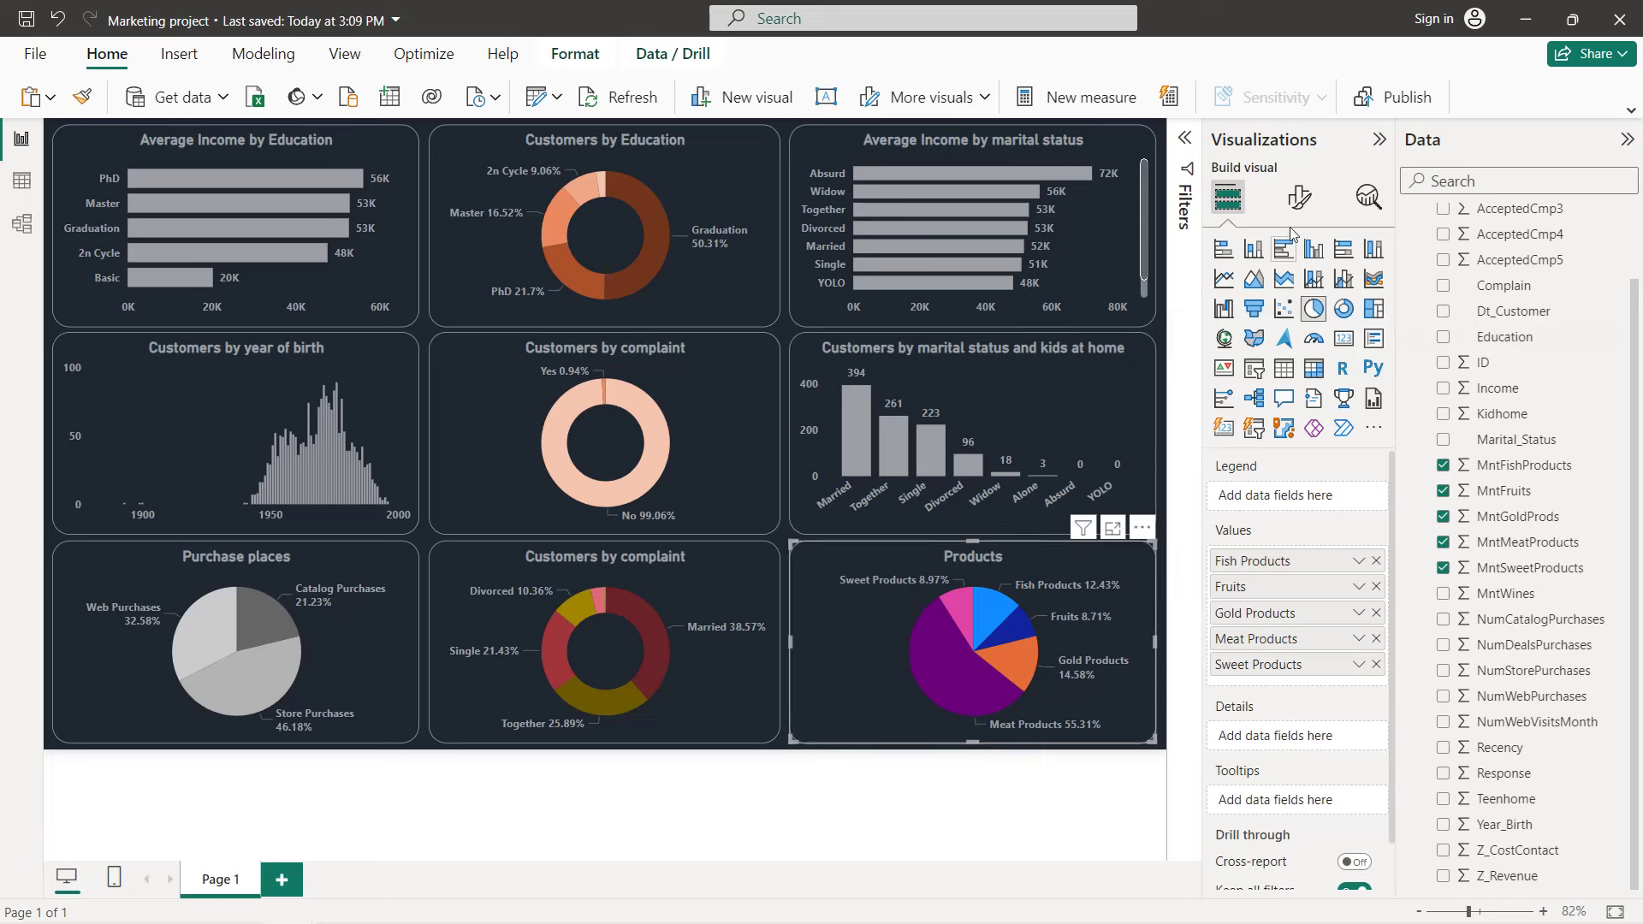
- Recolour the Products slices in greys from darkest to lightest in the order Fish Products, Fruits, Gold Products, Meat Products, Sweet Products
left_click(1299, 197)
left_click(1274, 387)
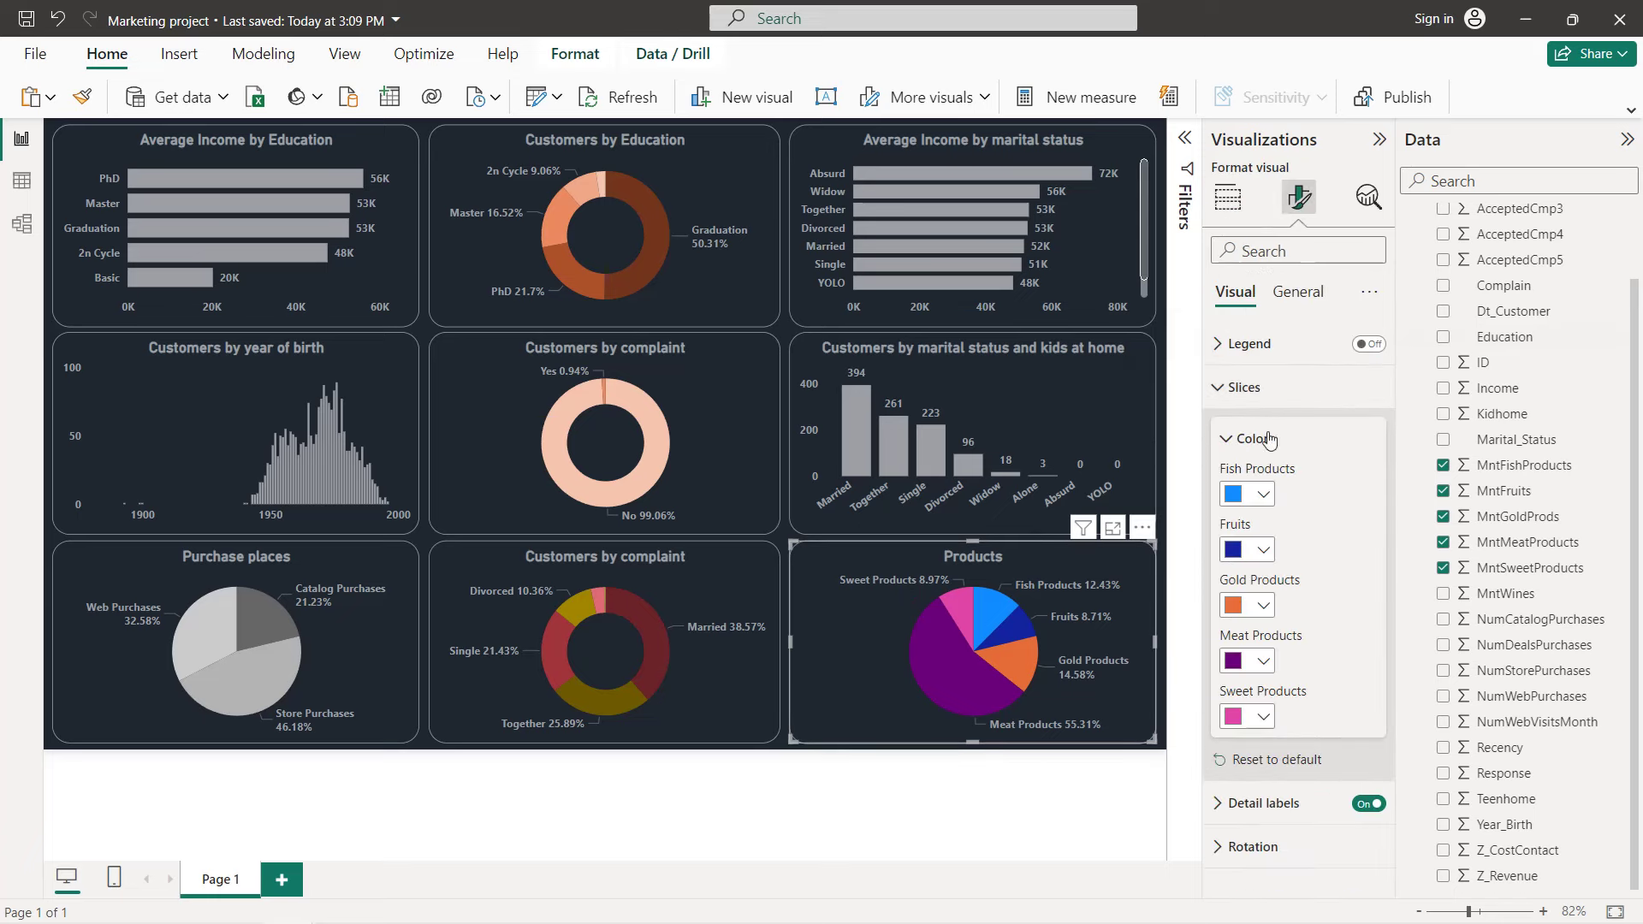
left_click(1262, 495)
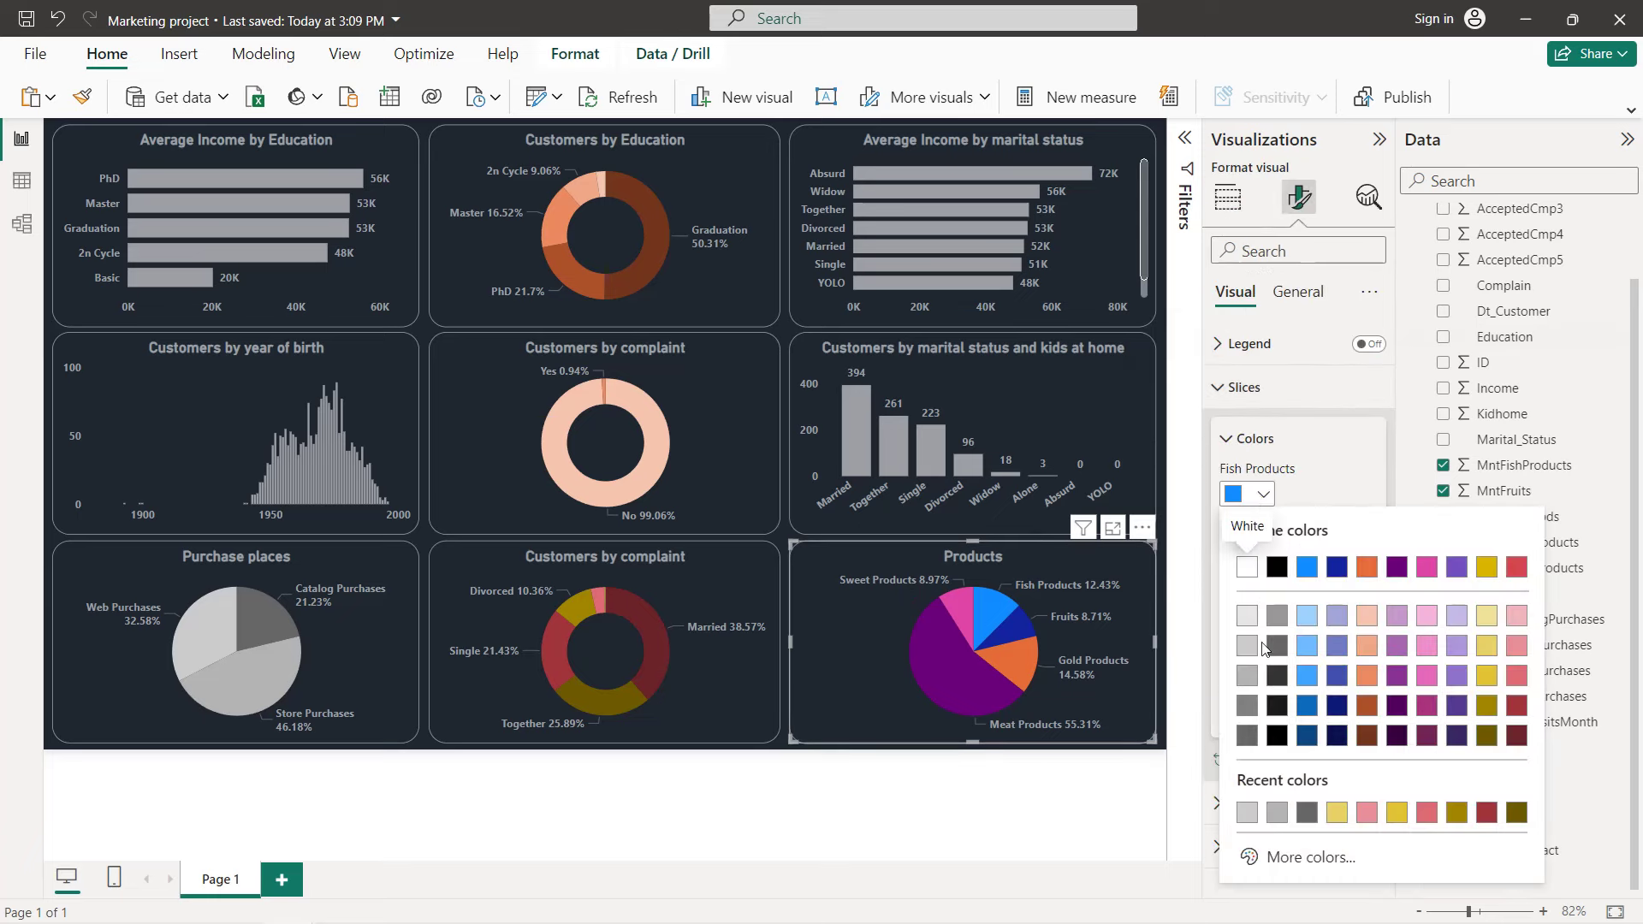
left_click(1248, 737)
left_click(1258, 550)
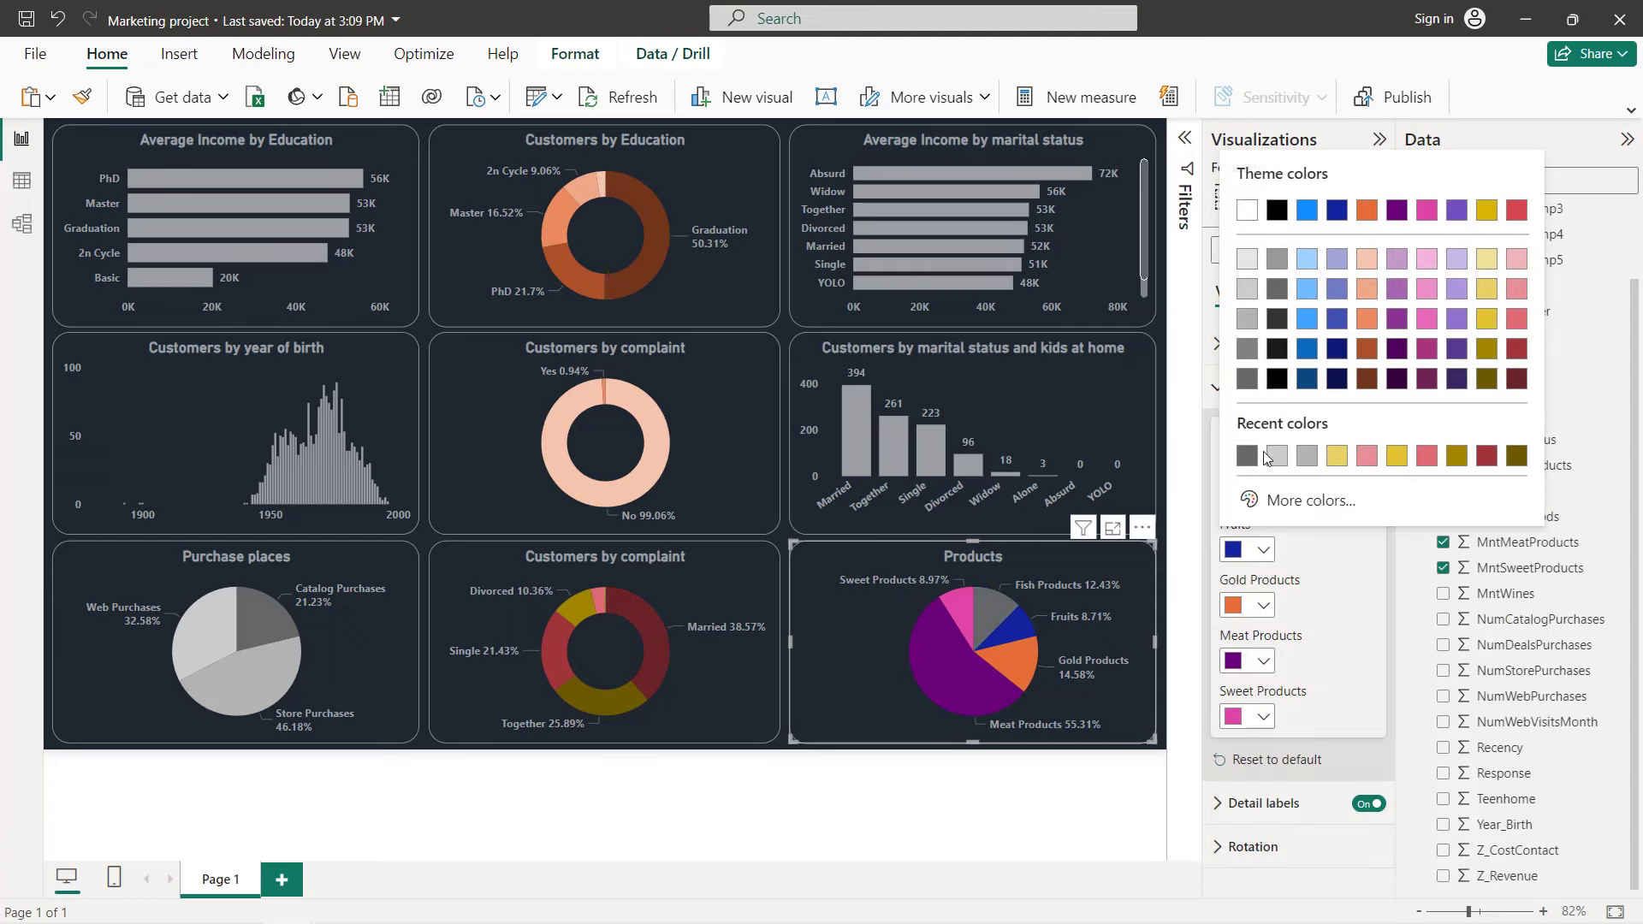
left_click(1250, 357)
left_click(1258, 606)
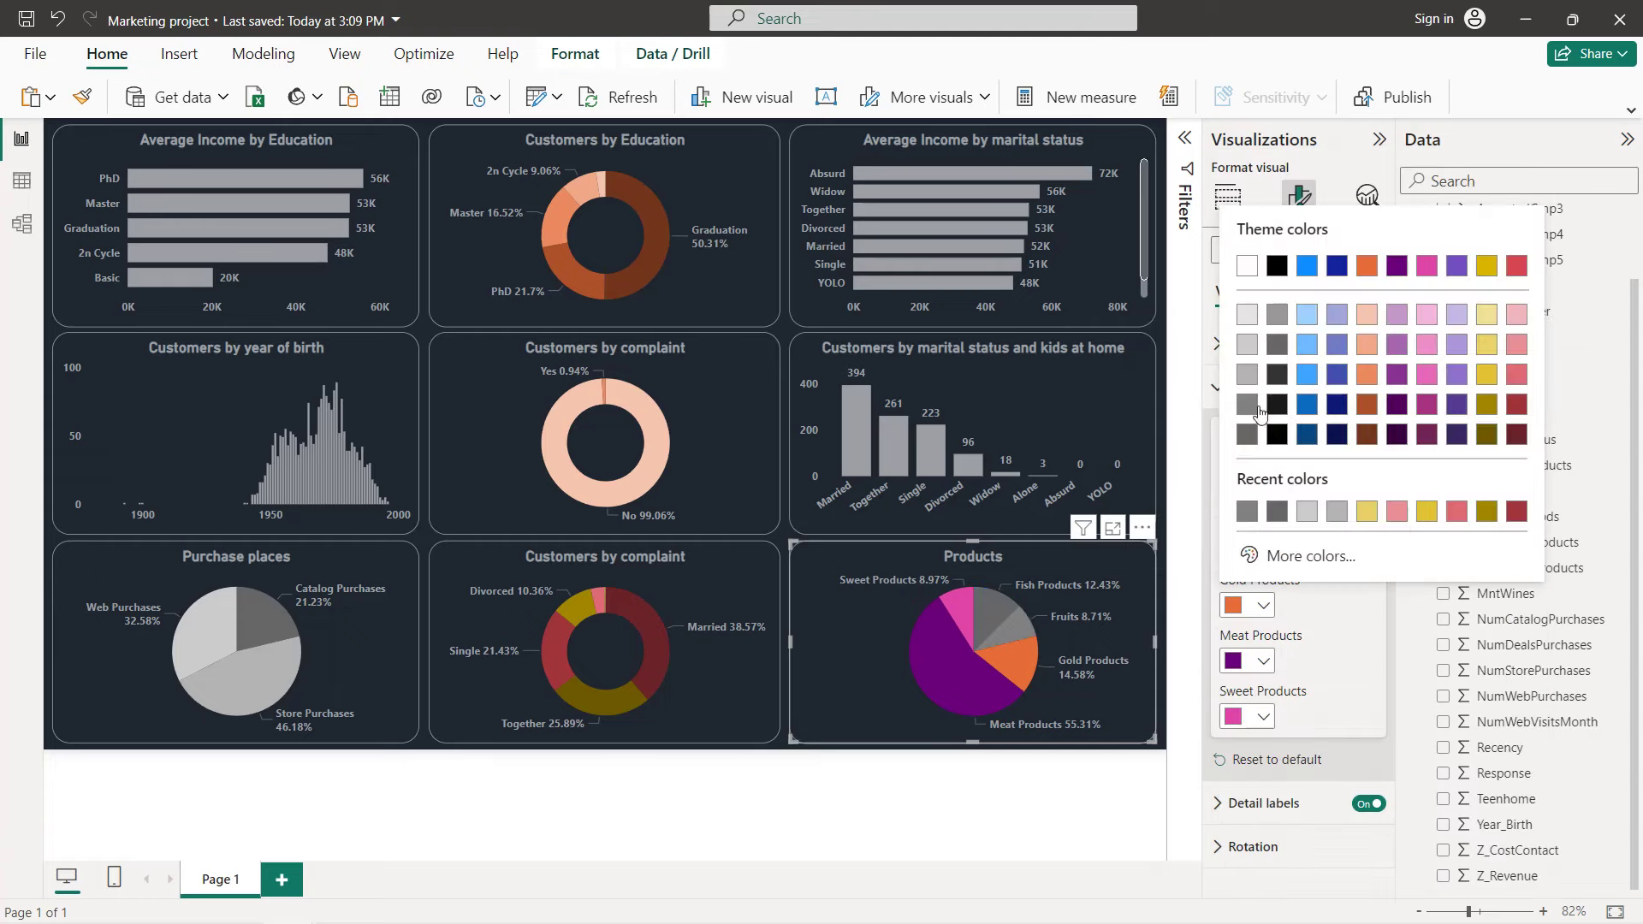
left_click(1255, 378)
left_click(1260, 660)
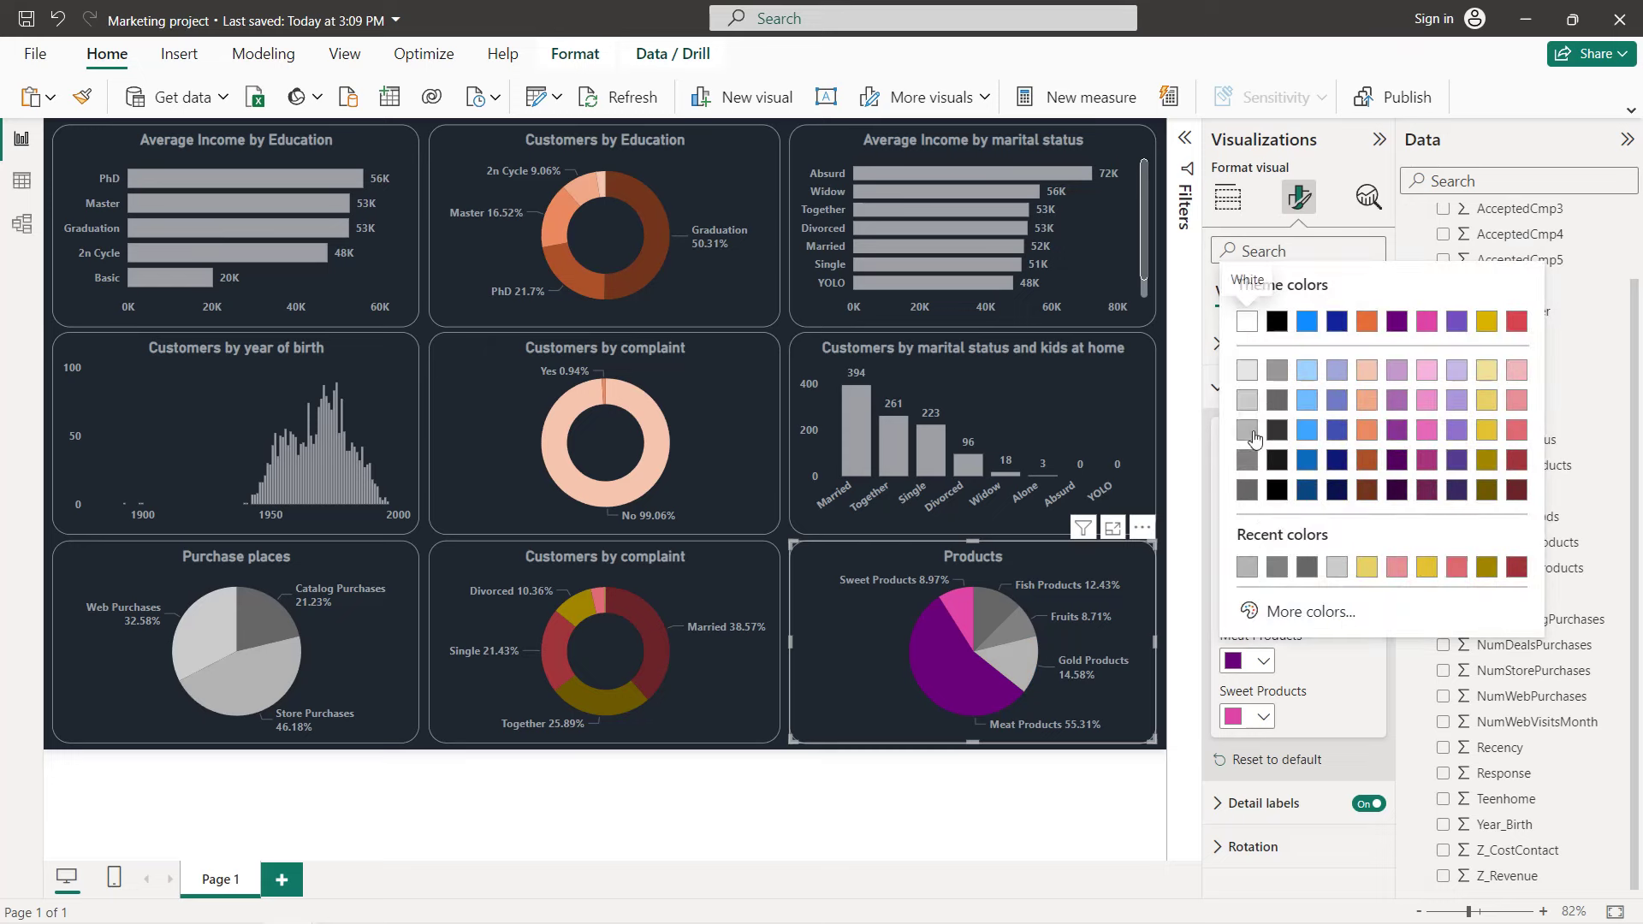
left_click(1251, 412)
left_click(1249, 717)
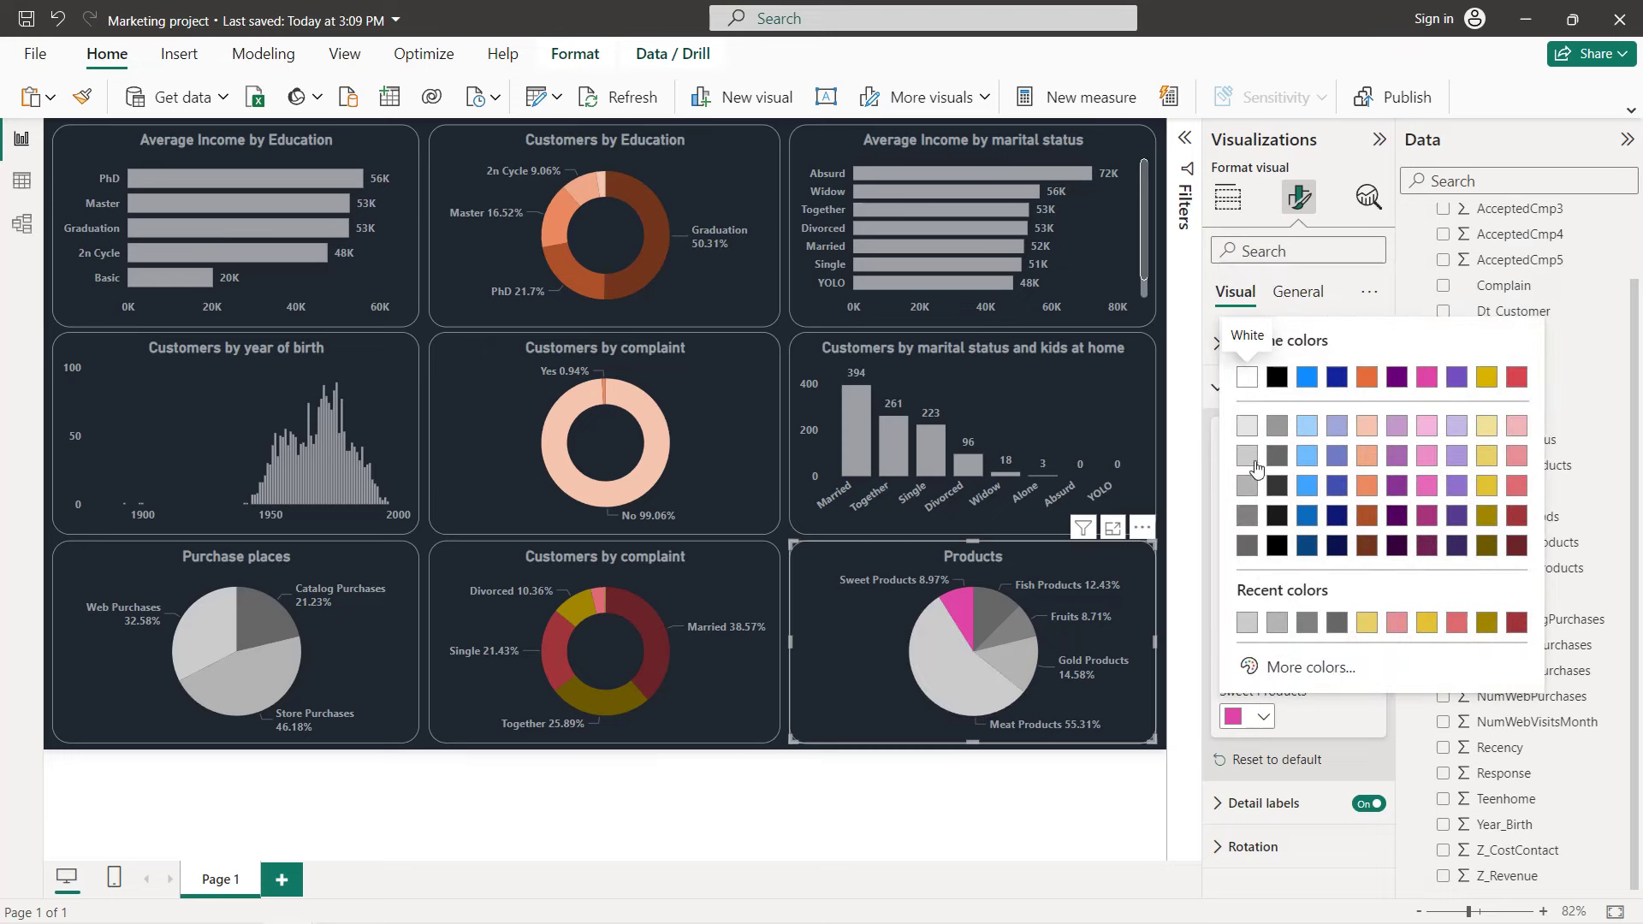
left_click(1248, 426)
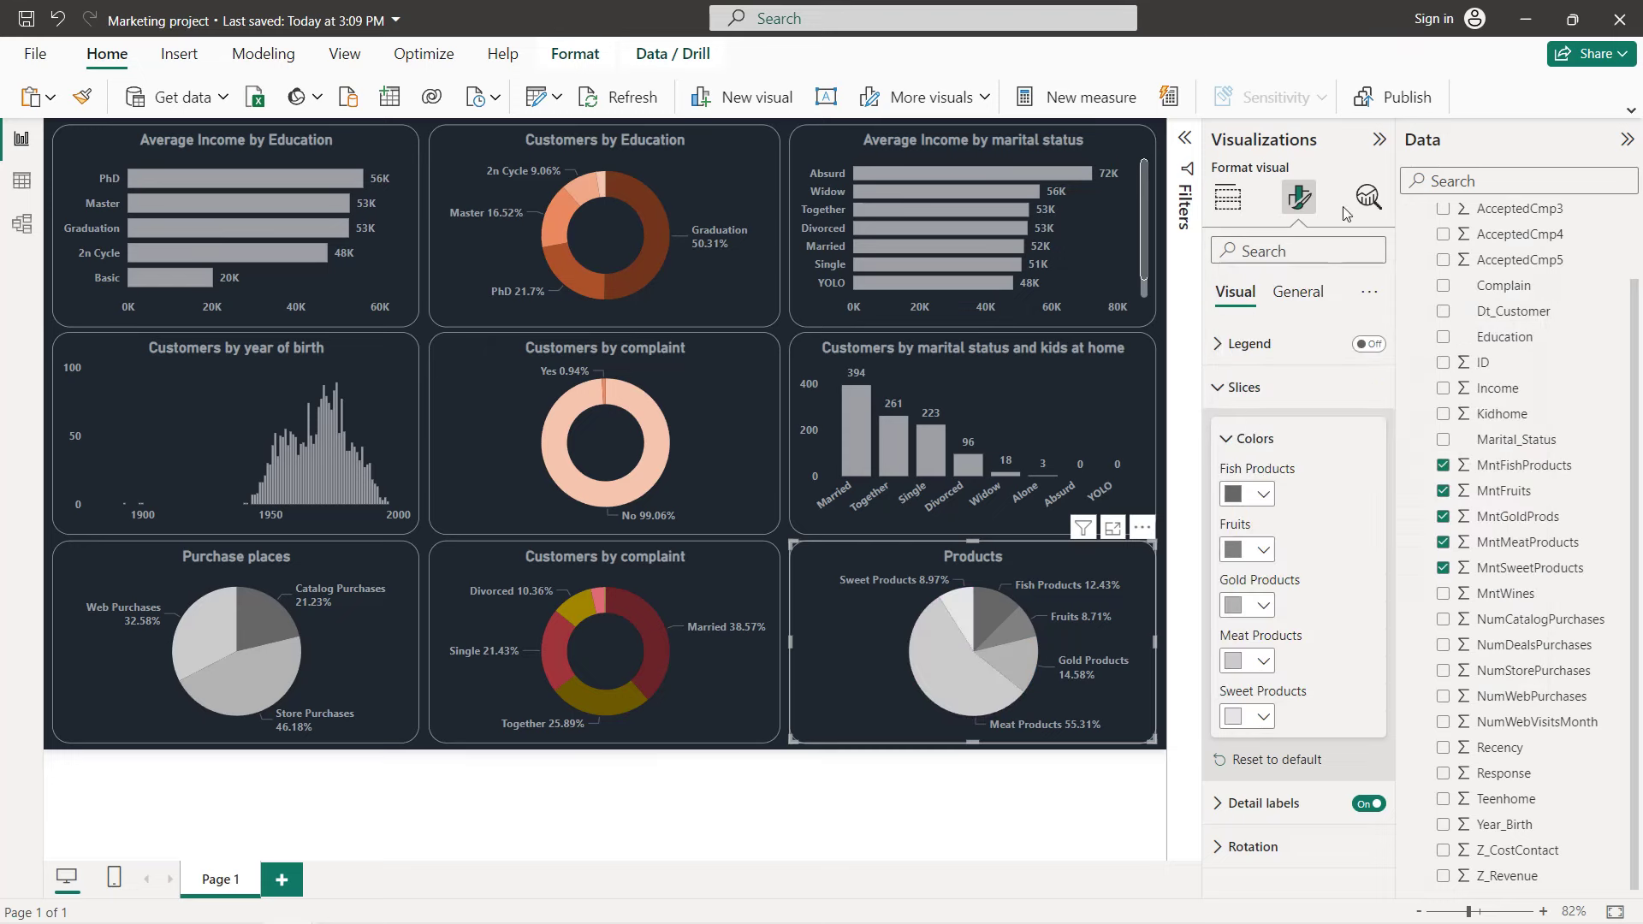
- Collapse the Visualizations and Data panes to enlarge the view of the dashboard
left_click(1377, 140)
left_click(1627, 140)
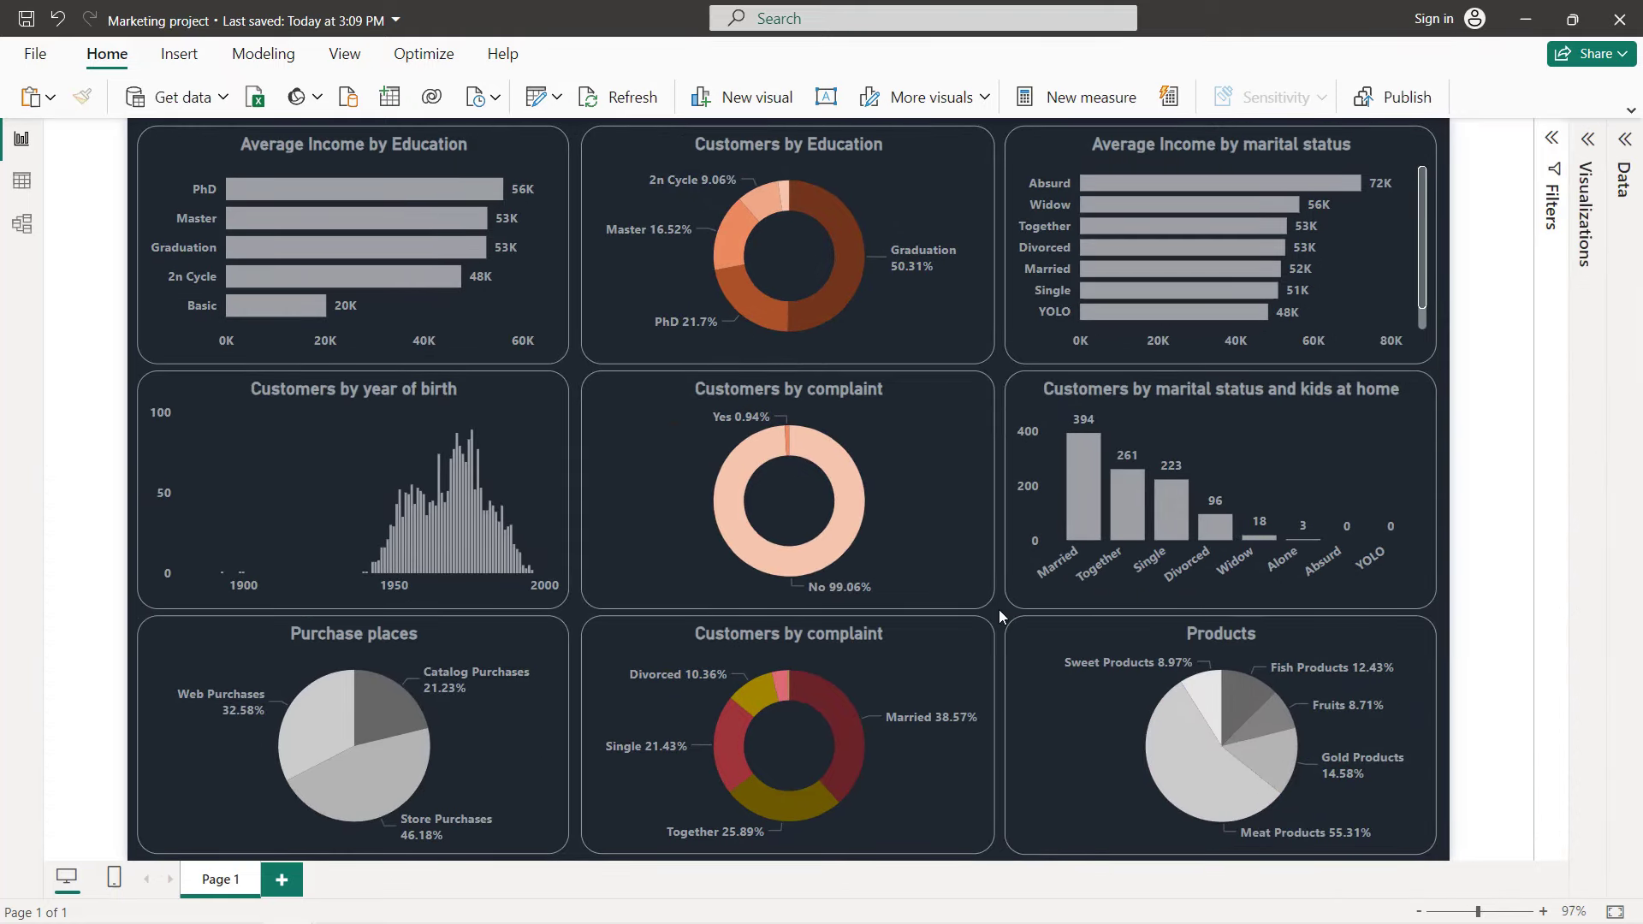